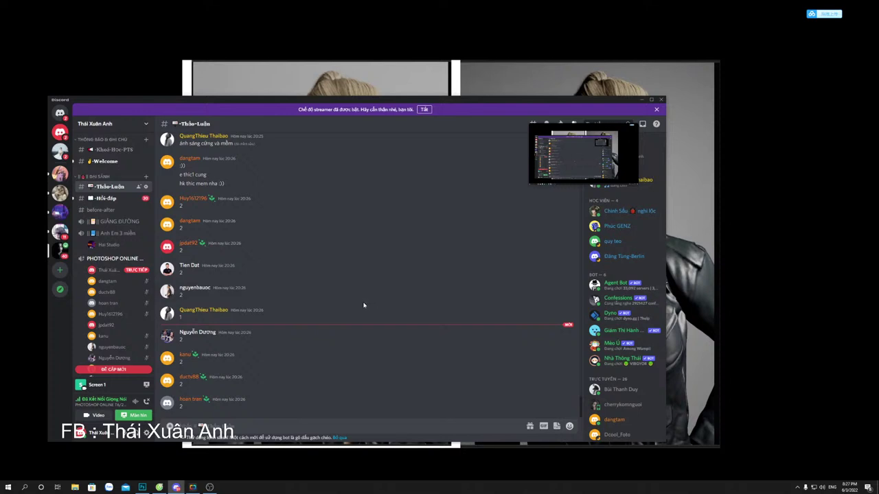
Return to the side-by-side portraits in Photoshop, leave full-screen mode and switch the workspace to Photography.
left_click(642, 101)
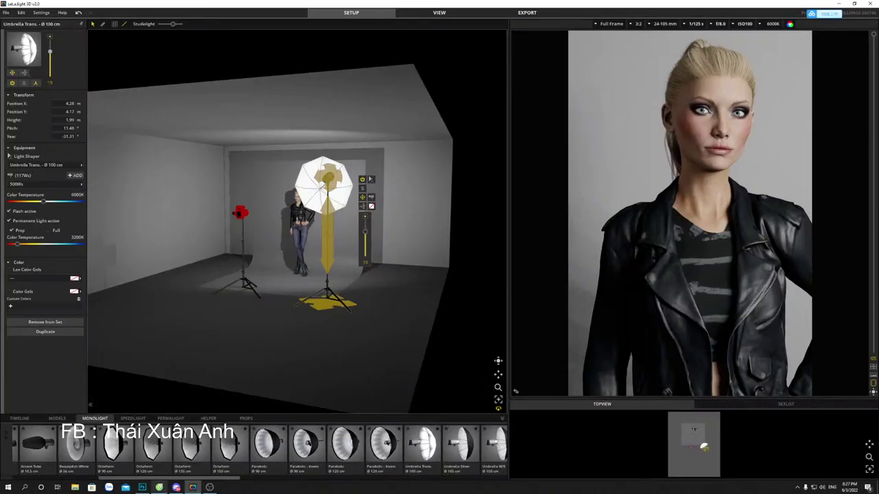
left_click(176, 488)
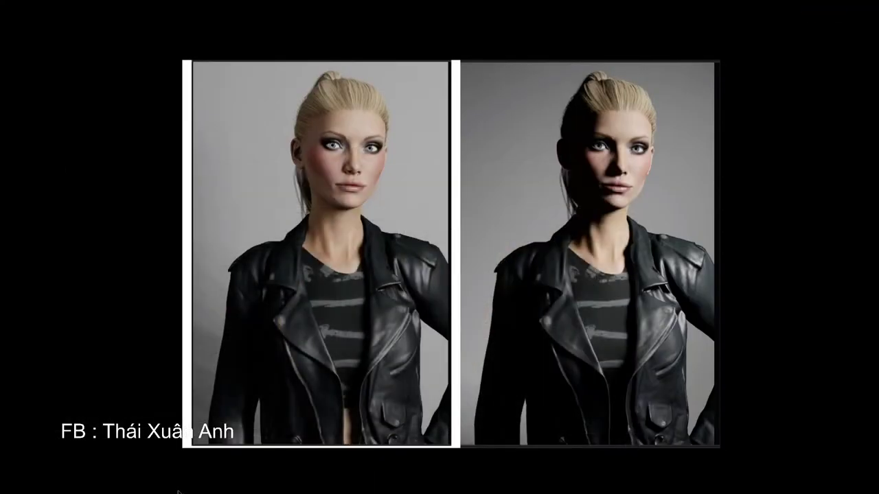
key("f")
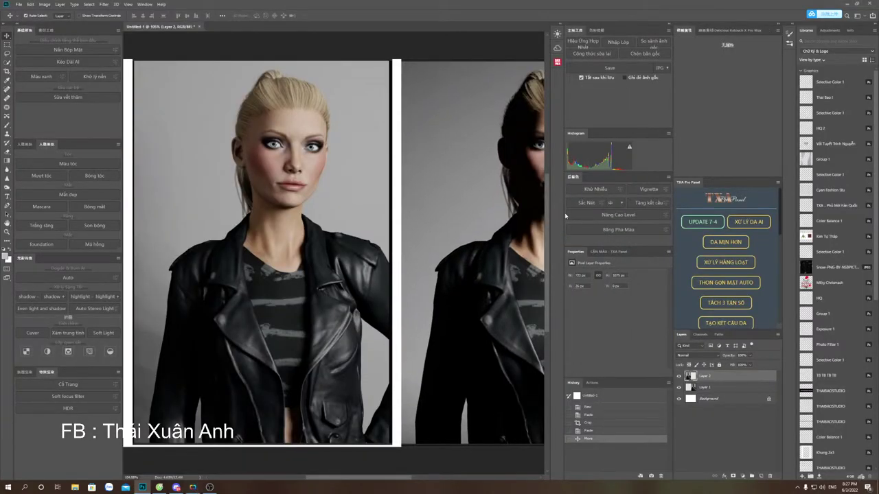
left_click(145, 4)
mouse_move(170, 18)
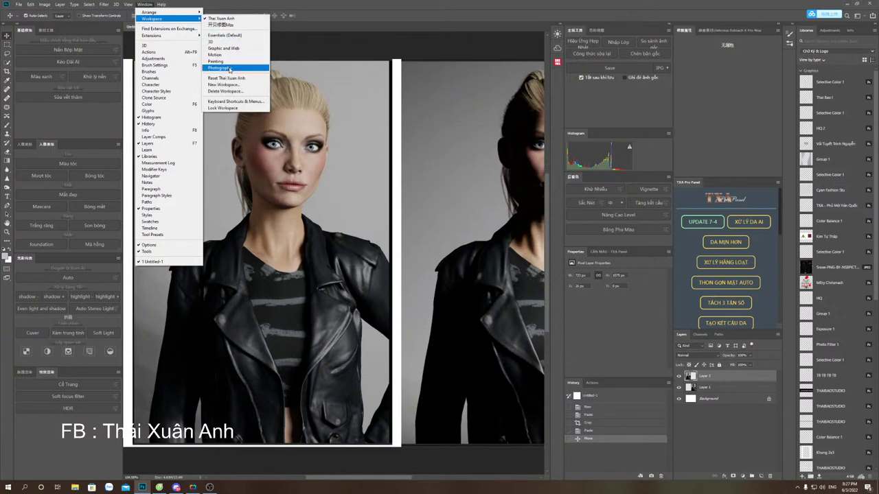
left_click(227, 35)
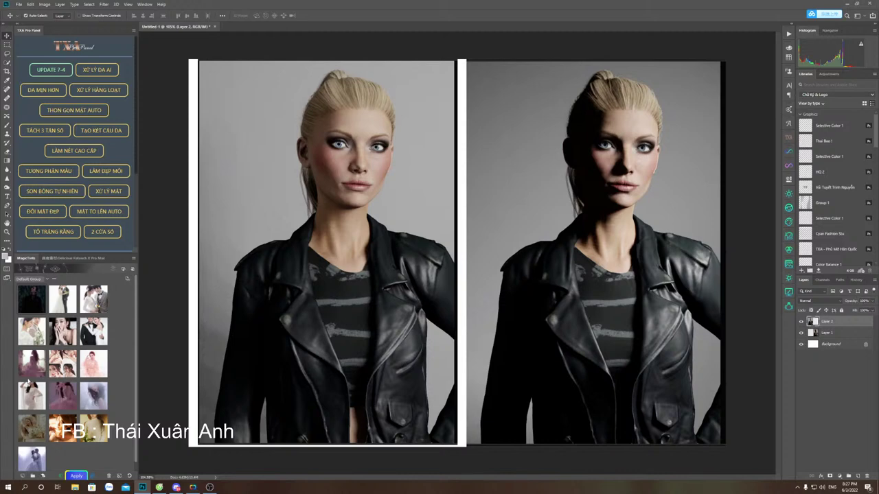
Check the class discussion channel in Discord and go back to the Photoshop document.
left_click(177, 487)
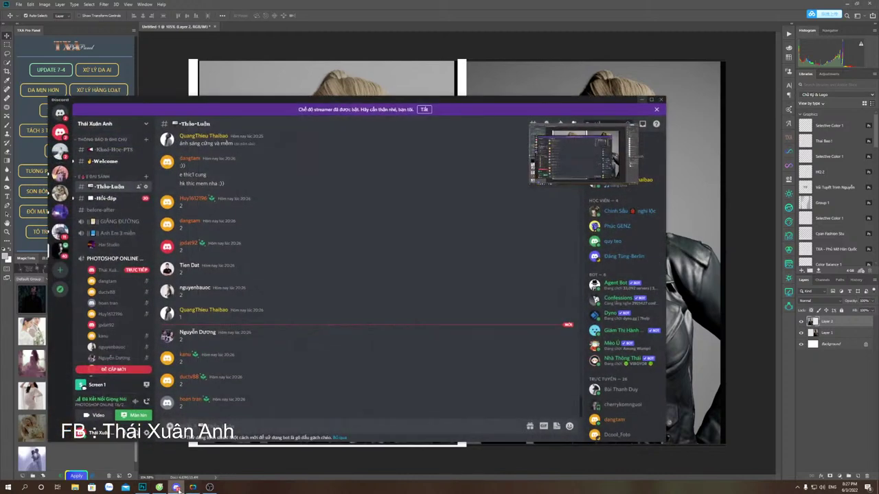
left_click(327, 96)
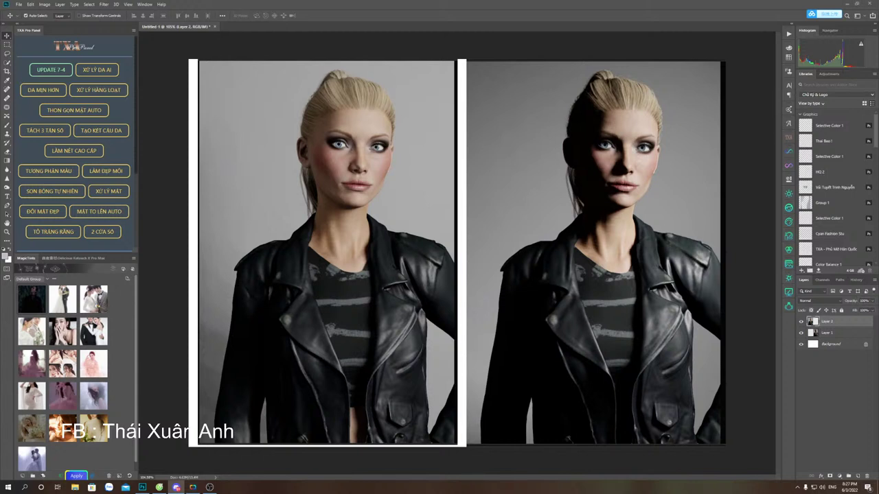
left_click(452, 11)
Compare the histograms of the two portraits by marquee-selecting the head and chest area of each, and clear the selection.
key("m")
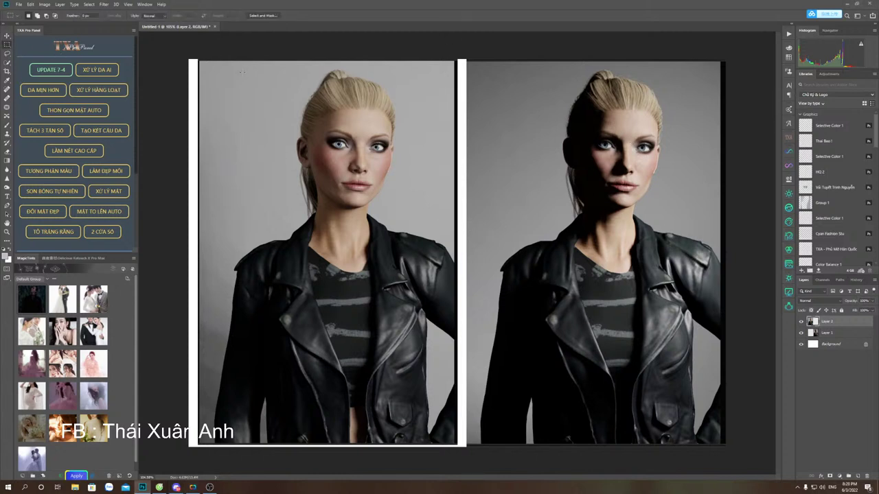
mouse_move(532, 81)
left_mouse_down()
mouse_move(686, 295)
mouse_move(690, 280)
left_mouse_up()
left_click_drag(279, 85, 426, 316)
left_click_drag(540, 90, 680, 334)
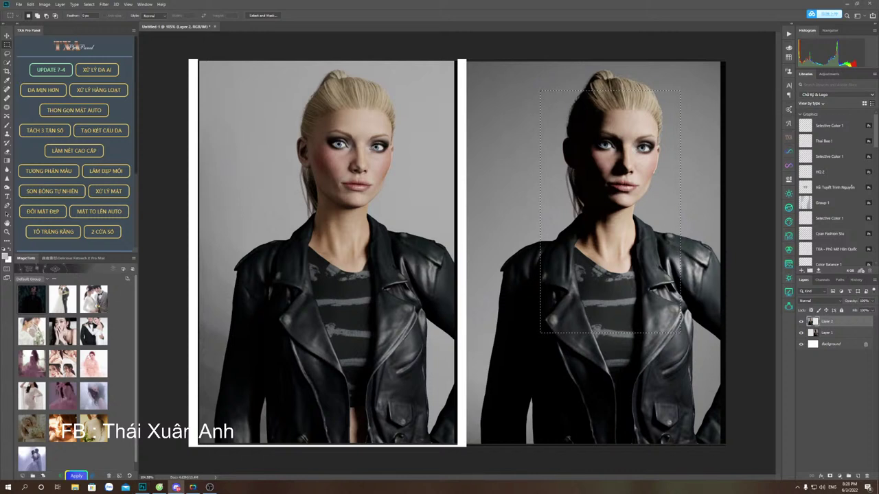
key("ctrl+d")
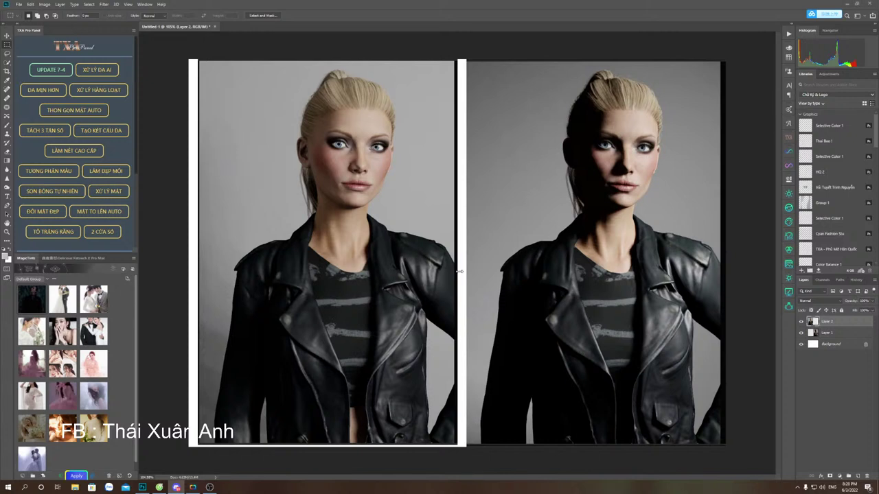
Examine the histograms of the soft-lit and hard-lit portraits by alternately marquee-selecting each from its upper edge down to the jacket.
left_click(468, 10)
left_click_drag(493, 60, 664, 325)
left_click_drag(258, 61, 437, 378)
left_click_drag(510, 60, 702, 371)
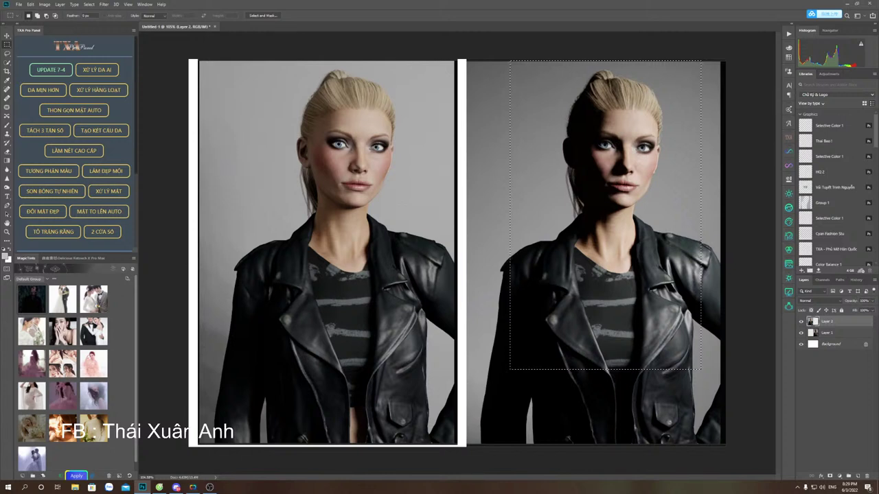
left_click_drag(277, 60, 426, 366)
left_click_drag(531, 56, 699, 377)
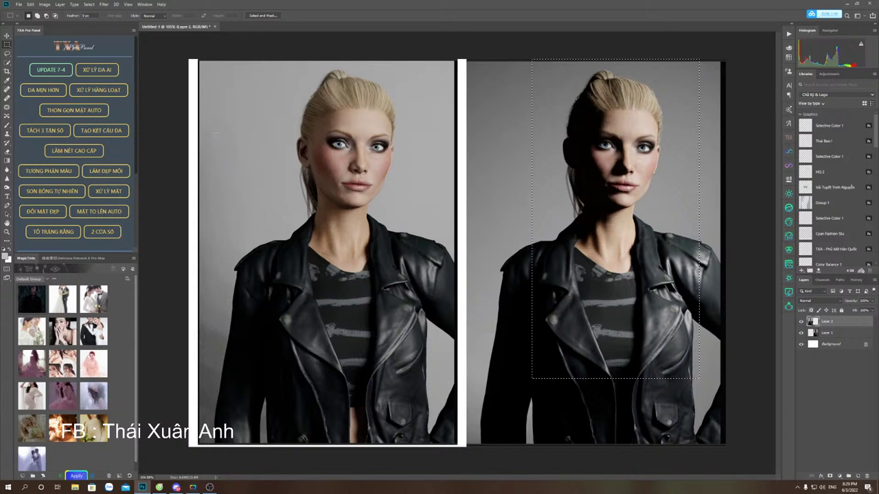
left_click_drag(236, 61, 452, 388)
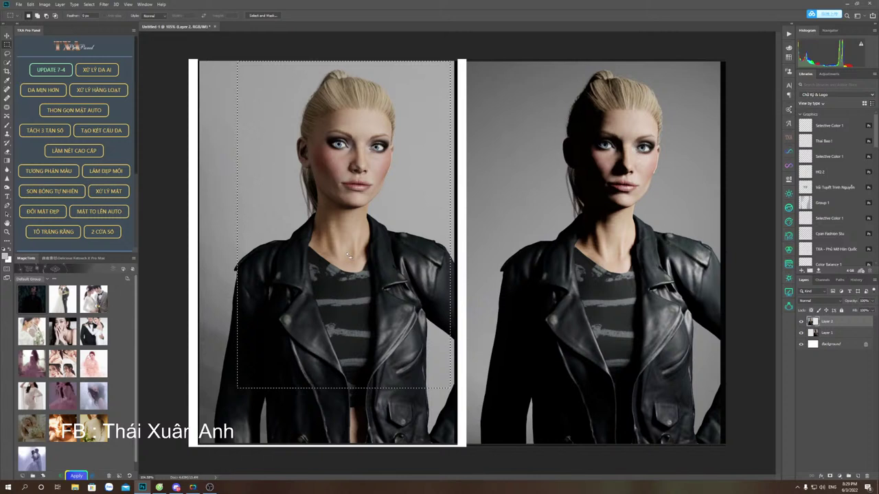
left_click_drag(526, 59, 692, 401)
left_click_drag(677, 347, 676, 350)
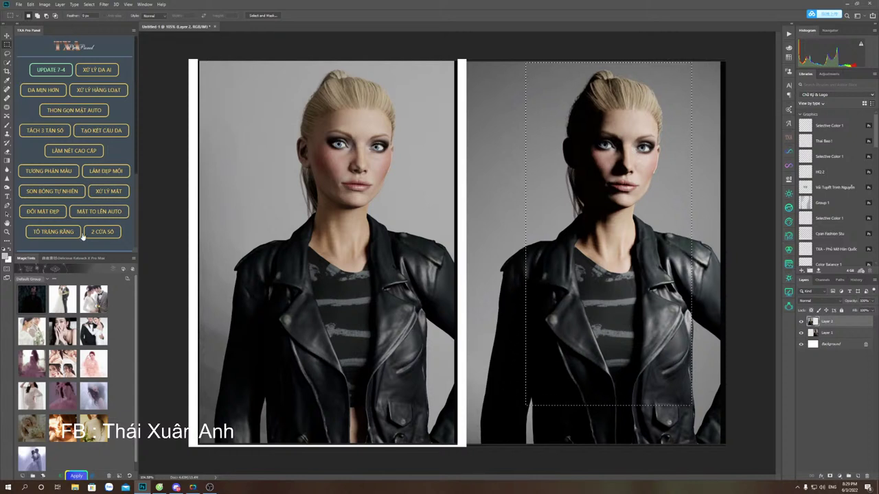
Recheck each portrait's tonal distribution with smaller marquee selections around the head and torso, and clear the selection.
left_click_drag(266, 64, 437, 356)
left_click_drag(370, 247, 363, 252)
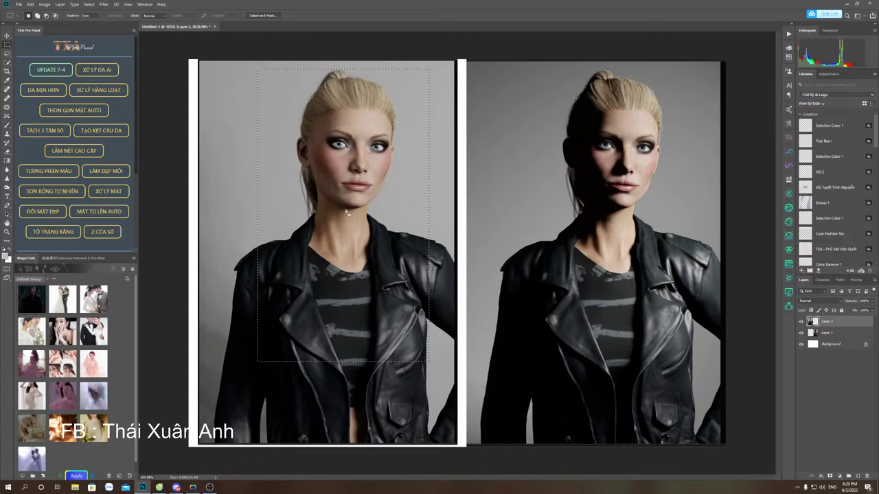
left_click_drag(530, 71, 688, 320)
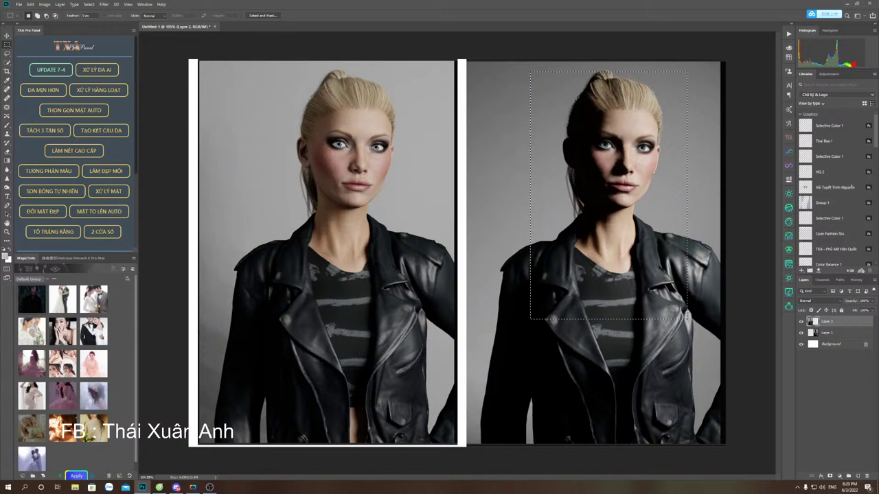
key("ctrl+d")
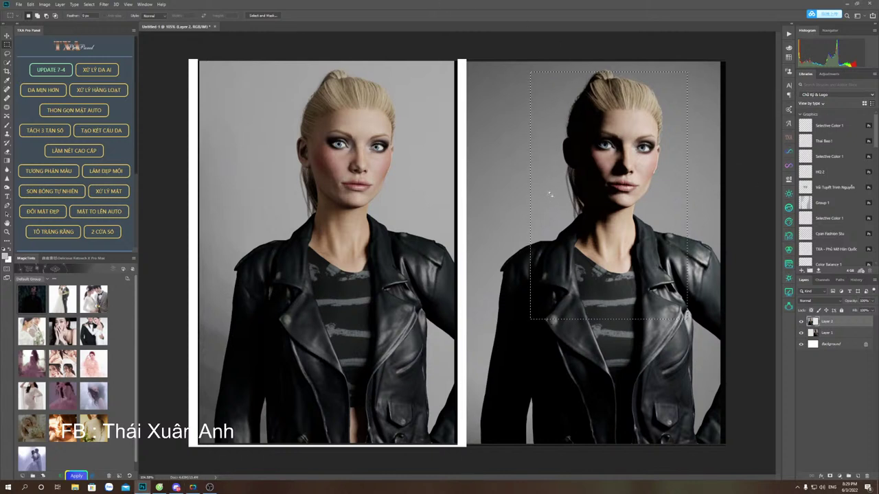
left_click_drag(270, 65, 405, 288)
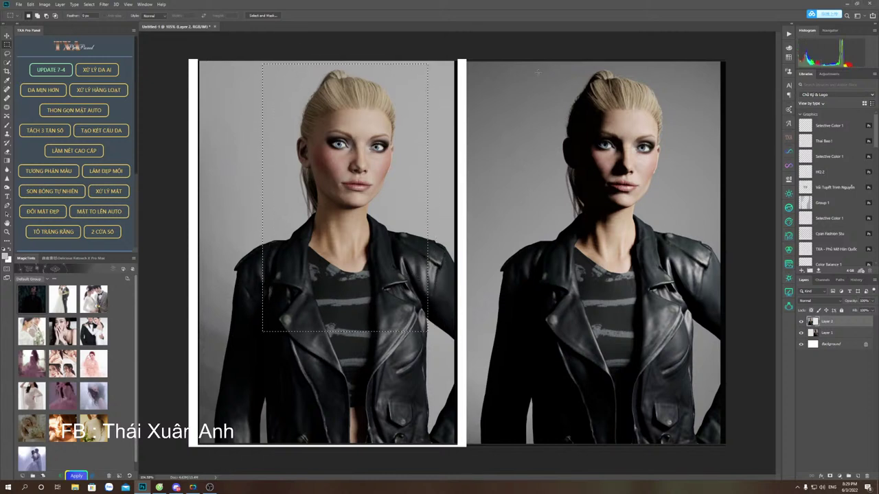
left_click_drag(534, 66, 689, 327)
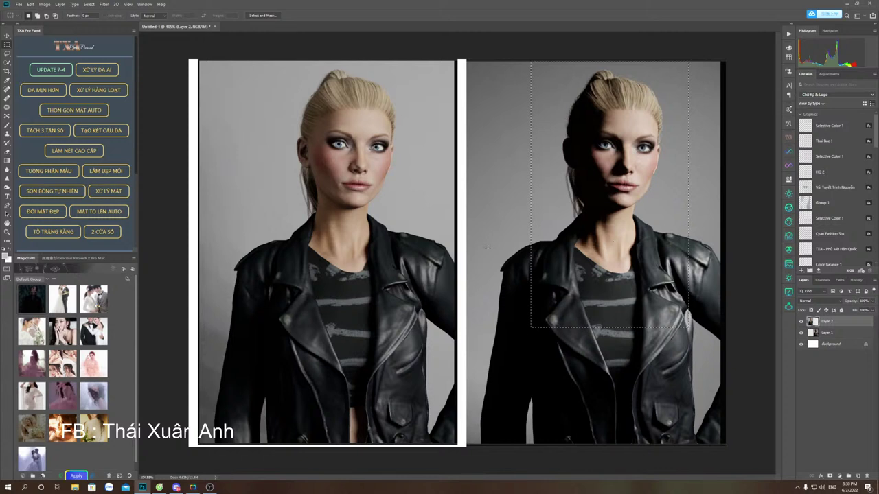
left_click(391, 203)
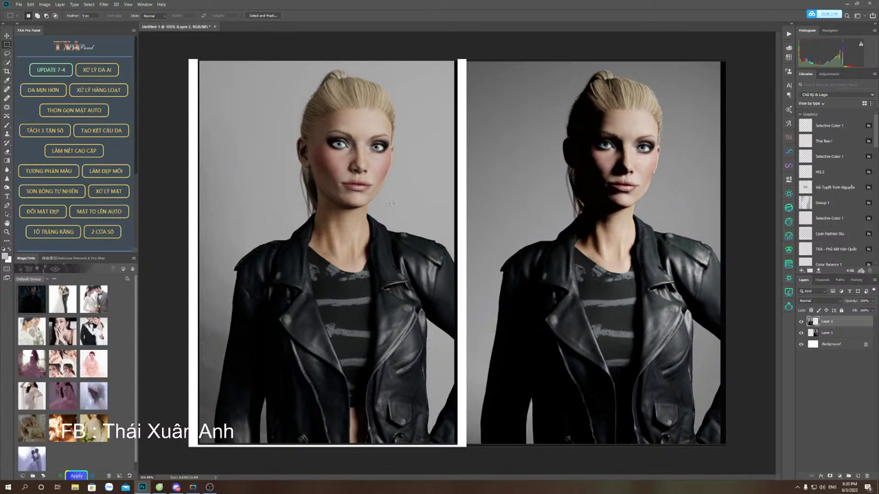
Marquee-select most of the hard-lit portrait and then the soft-lit one to inspect their histograms, and deselect.
left_click(176, 488)
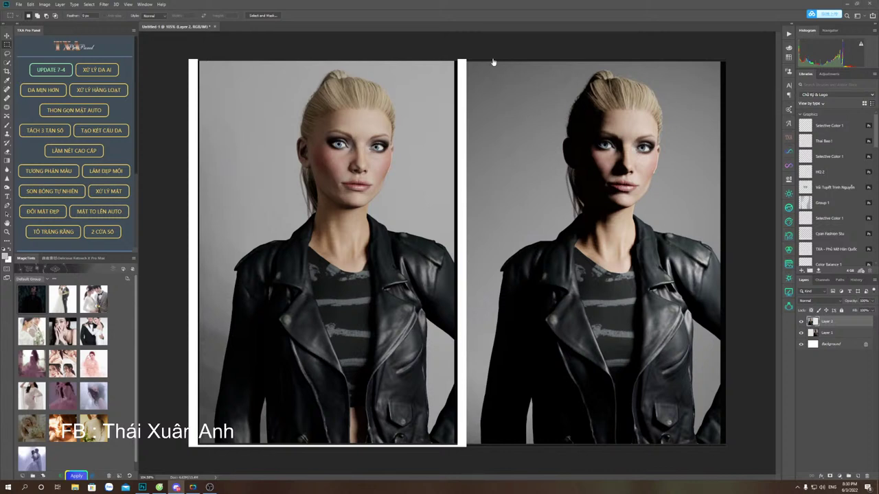
left_click(485, 102)
left_click_drag(490, 60, 701, 376)
left_click_drag(666, 323, 635, 294)
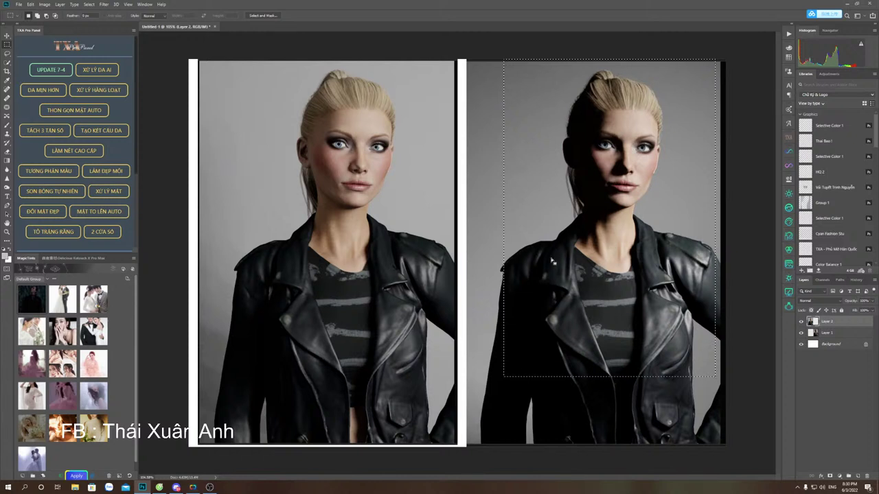
left_click_drag(249, 63, 406, 321)
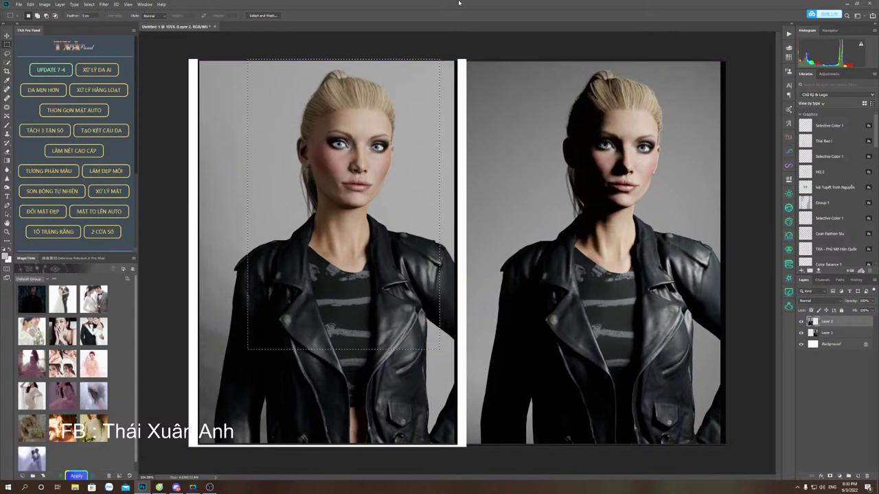
left_click(399, 195)
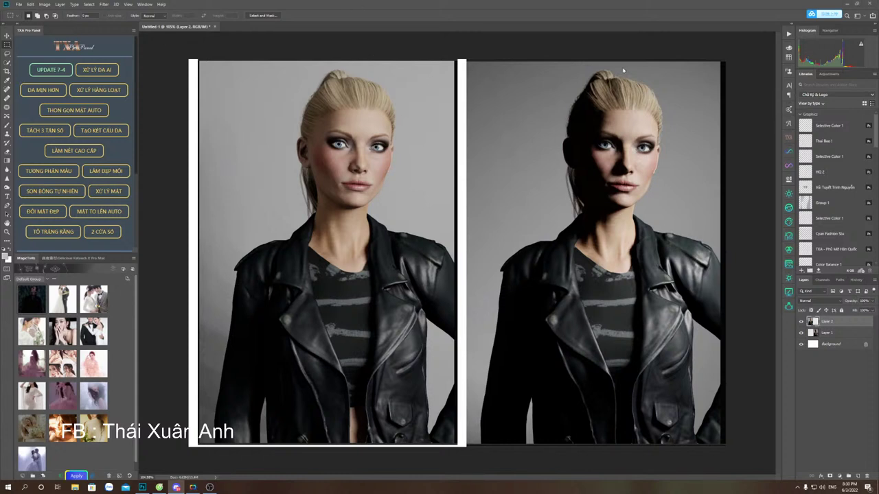
left_click(475, 4)
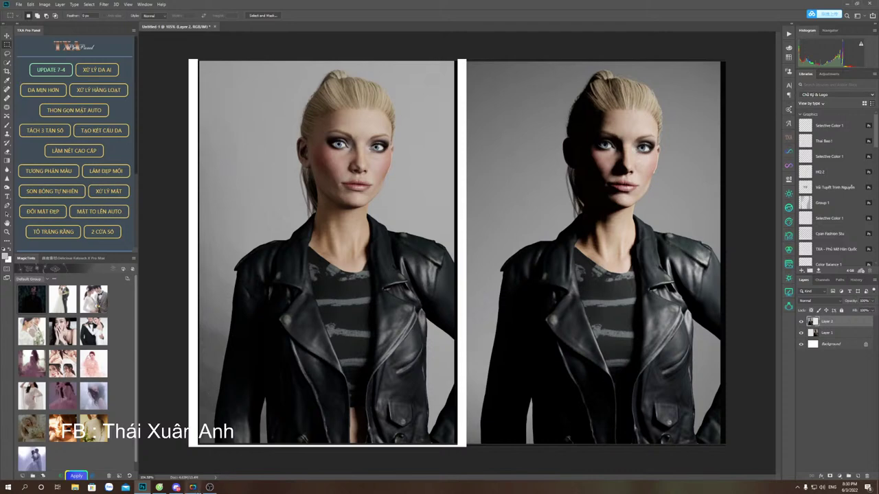
Switch to set.a.light 3D and delete the umbrella light from the studio set.
key("alt+Tab")
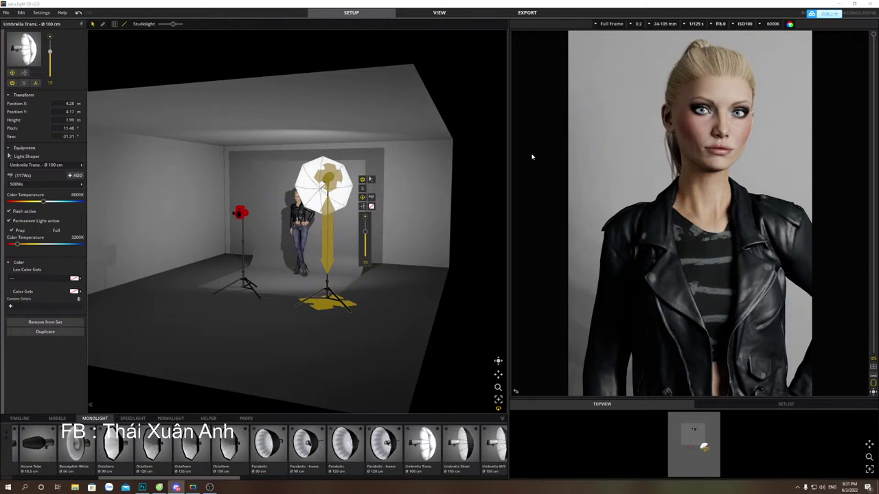
scroll(383, 387, "up", 2)
left_click(382, 387)
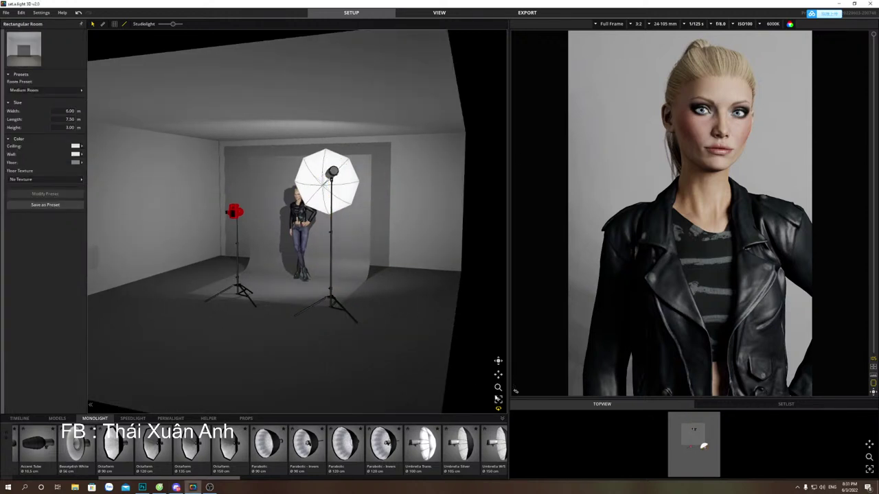
left_click(499, 409)
scroll(353, 292, "up", 3)
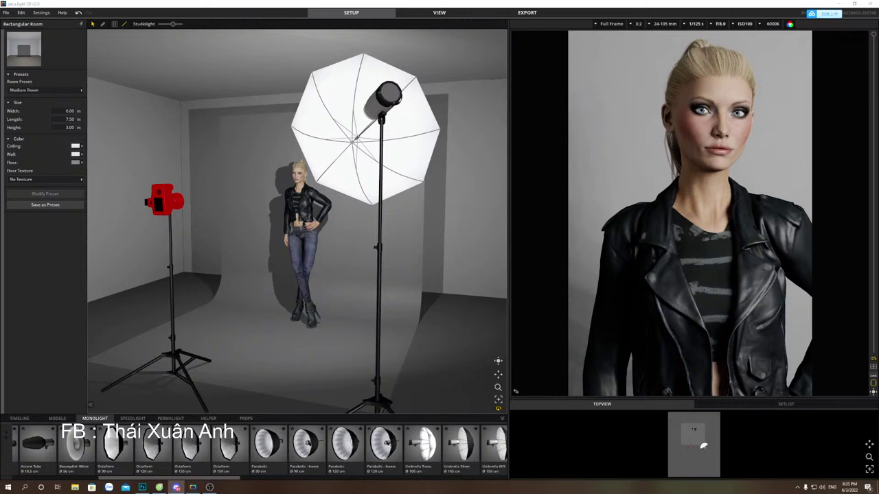
mouse_move(675, 312)
scroll(304, 274, "down", 3)
scroll(304, 274, "up", 3)
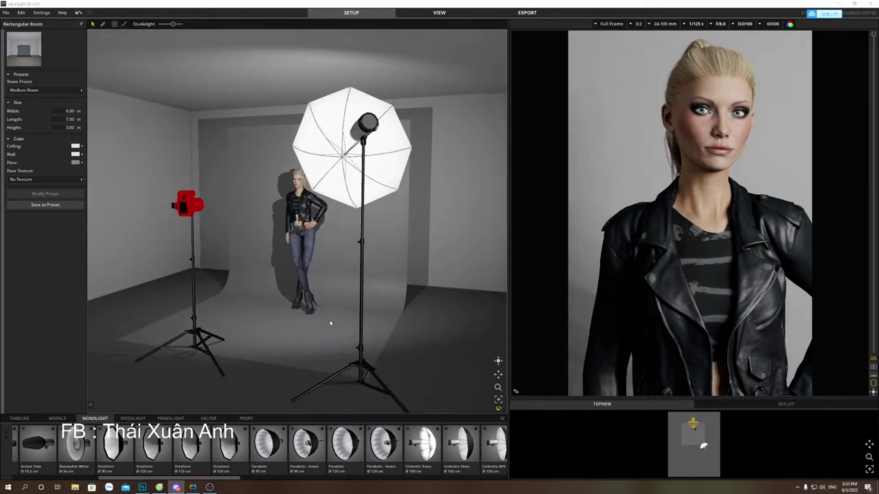
left_click(356, 377)
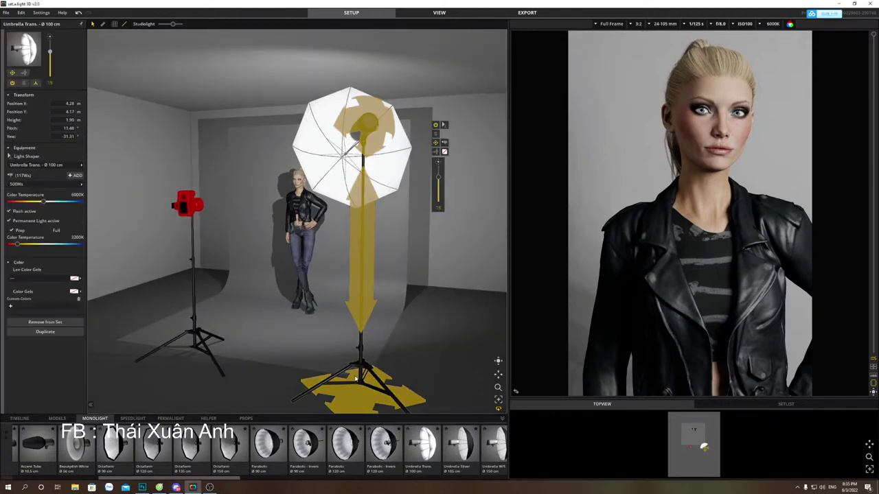
key("Delete")
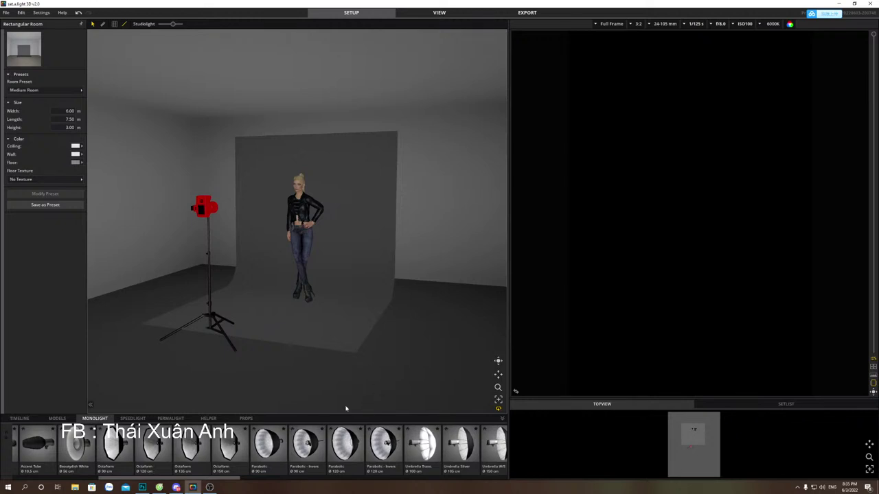
Add a Parabolic - Invers Ø 90 cm monolight aimed at the model, raise it to 2.30 m and move its stand farther back.
left_click_drag(309, 447, 377, 334)
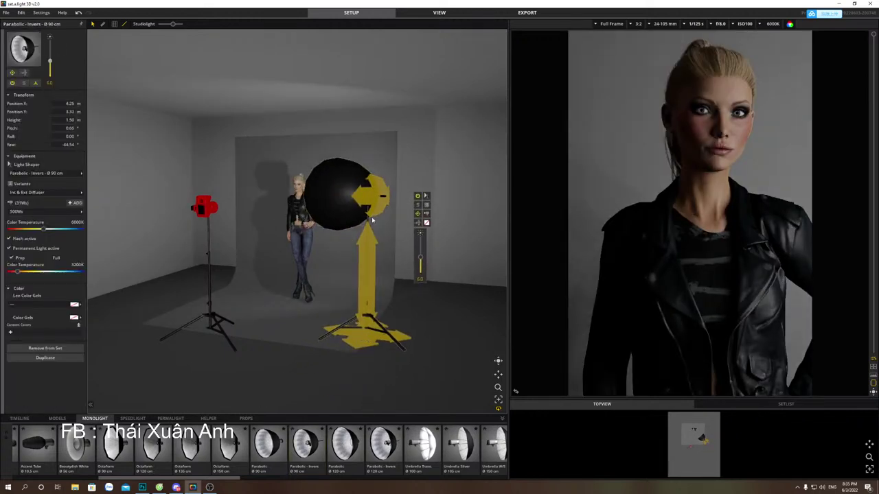
left_click_drag(372, 220, 365, 253)
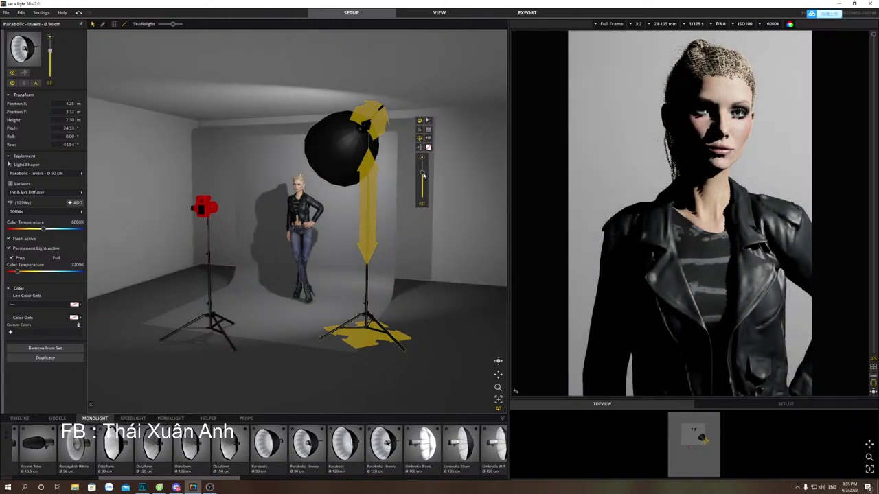
left_click_drag(421, 184, 424, 180)
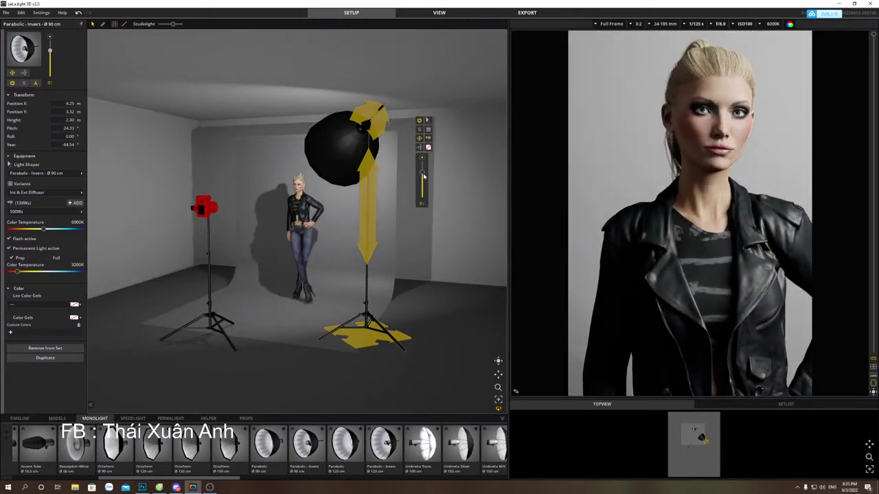
left_click_drag(367, 336, 379, 365)
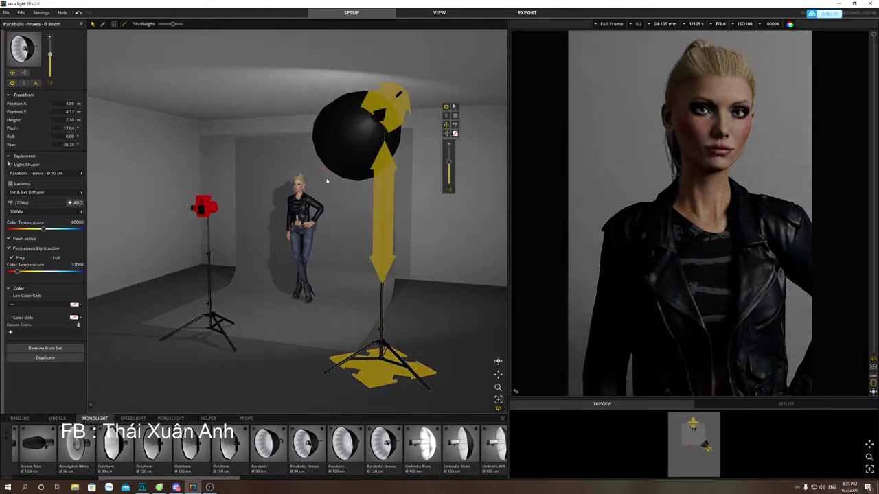
Tilt the parabolic light down to a pitch of about 34° and raise it to 2.43 m.
left_click_drag(385, 96, 391, 113)
left_click_drag(365, 141, 383, 131)
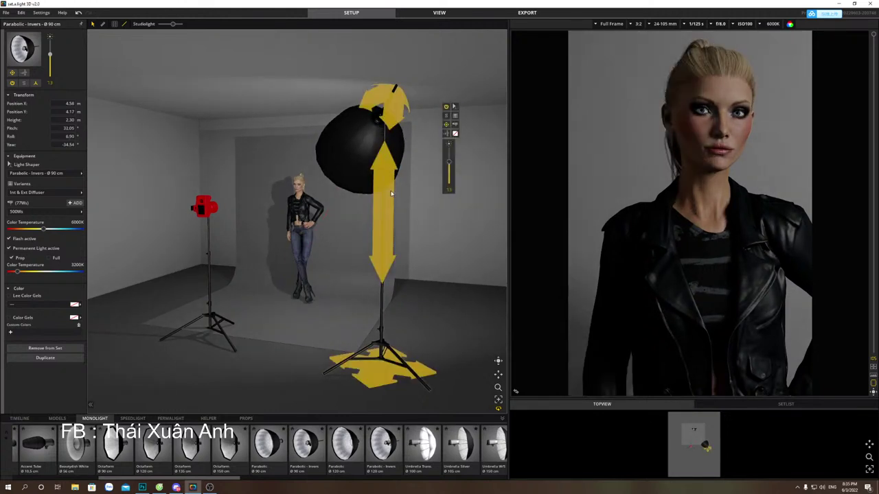
left_click_drag(385, 242, 381, 226)
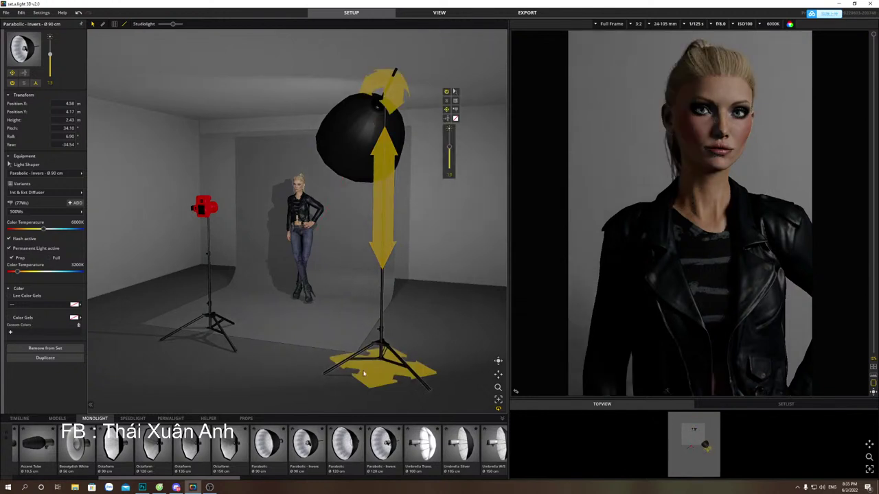
Move the model forward on the backdrop toward the light and re-aim the camera so she is back in frame.
left_click(307, 299)
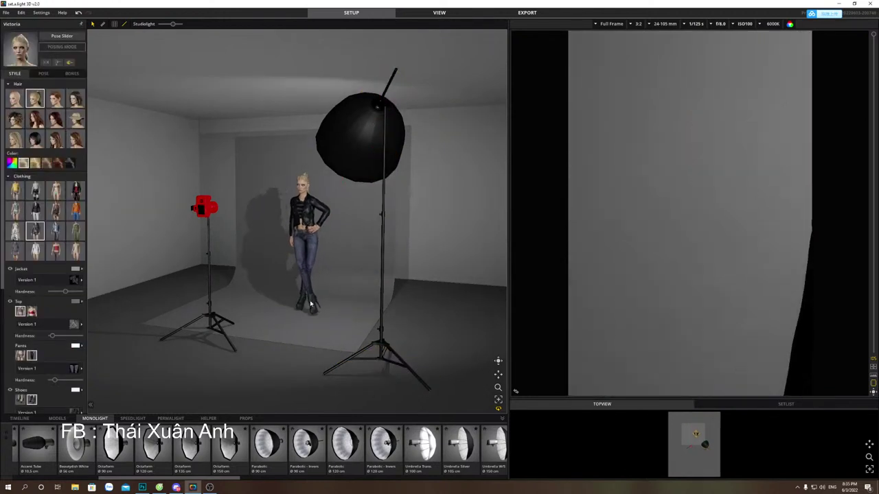
left_click_drag(310, 302, 318, 304)
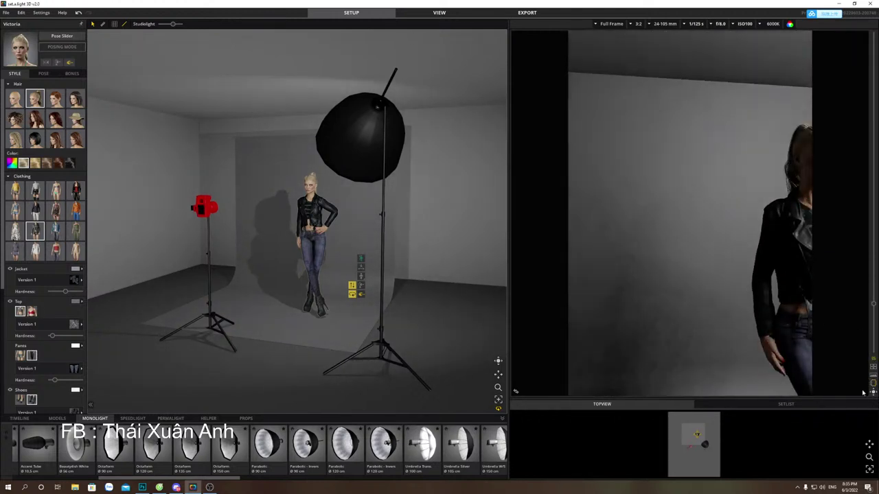
left_click_drag(862, 328, 783, 377)
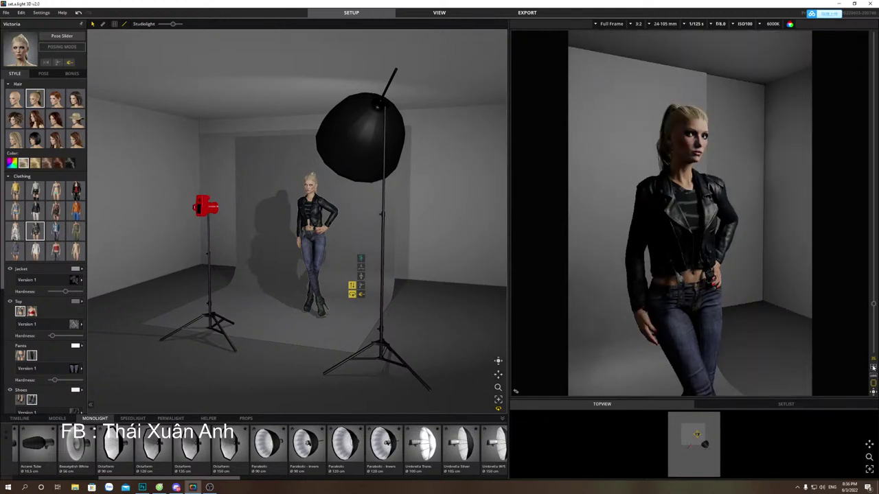
Take a test shot of the model at 33 mm focal length and return to the studio setup.
left_click(874, 386)
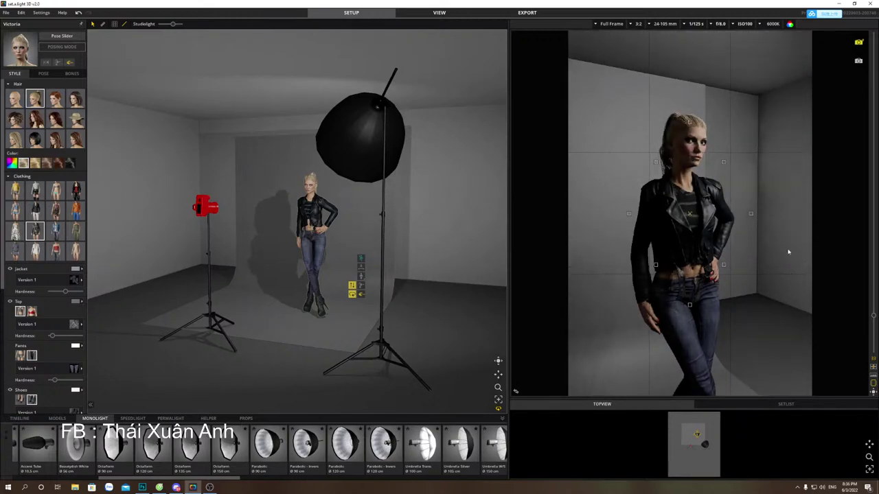
left_click(858, 62)
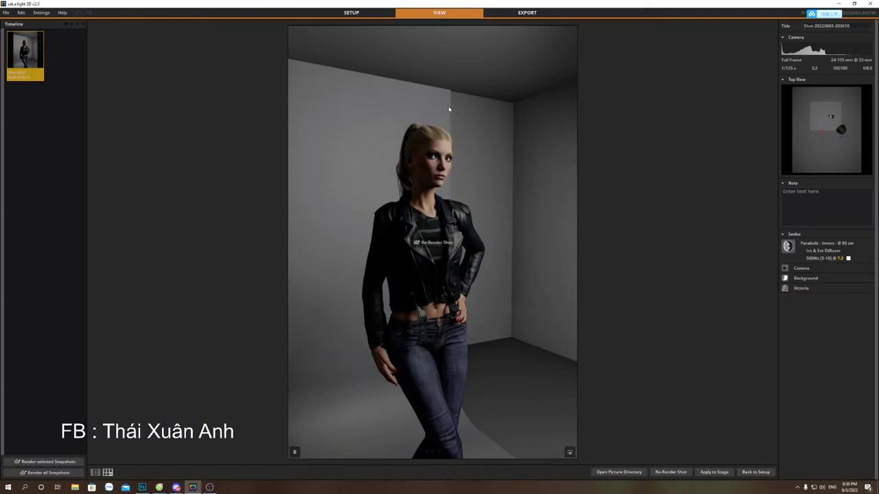
left_click(352, 12)
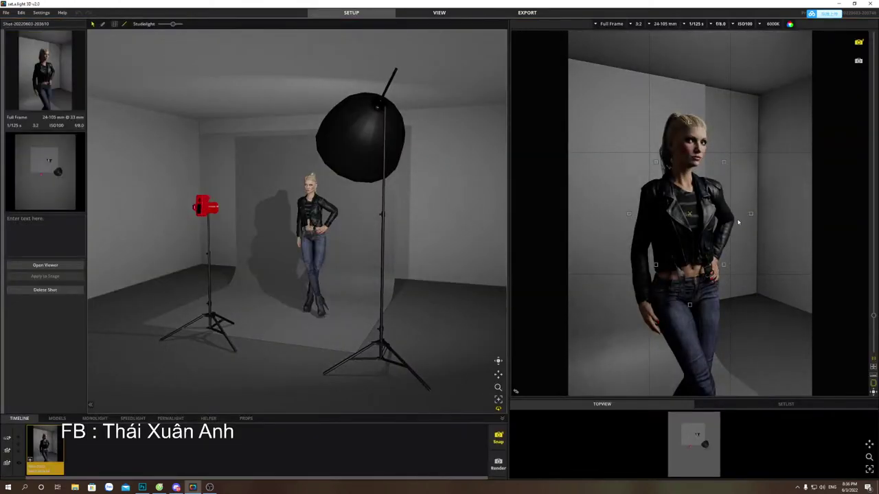
Shift the camera sideways to face the model frontally and switch its lens to 70-200 mm.
left_click_drag(874, 396, 772, 192)
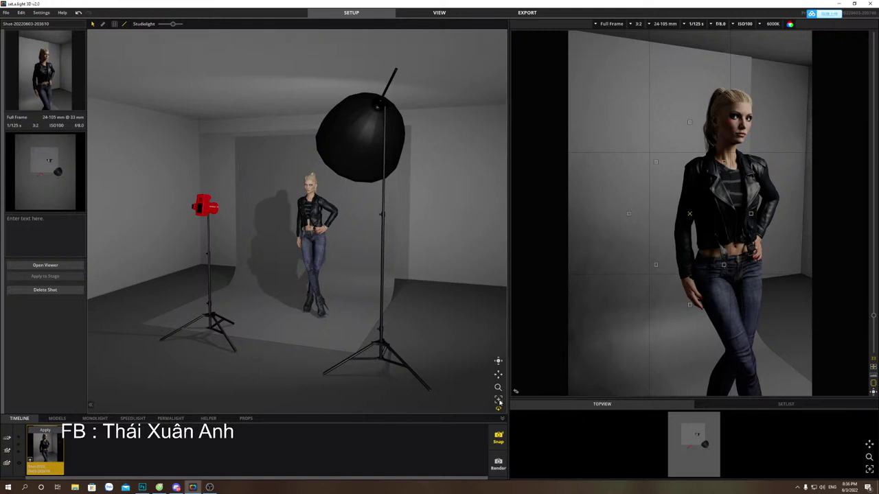
left_click_drag(221, 349, 259, 357)
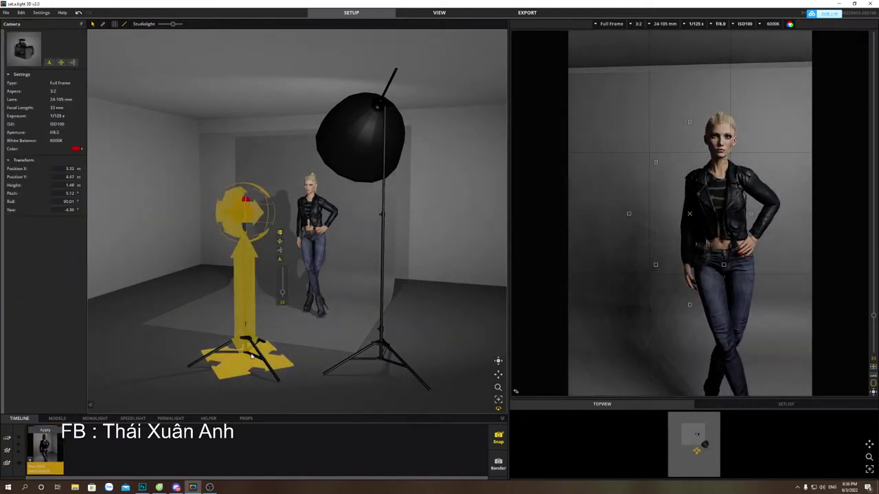
left_click(677, 24)
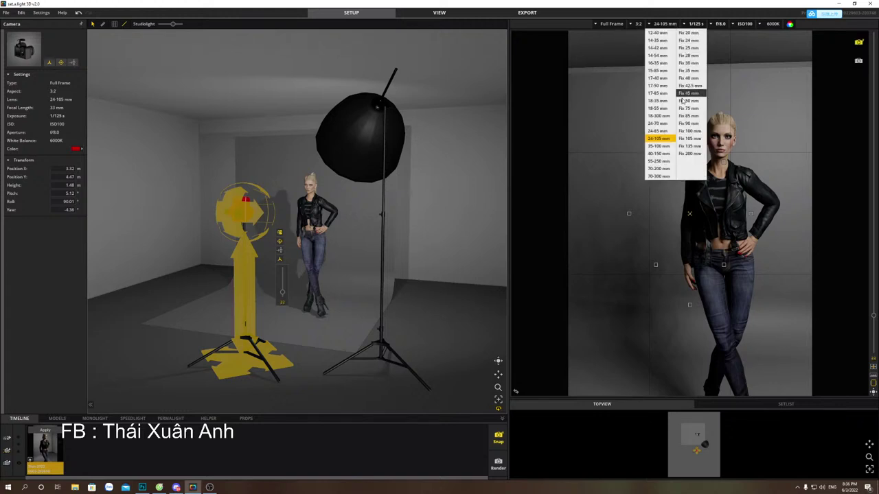
left_click(658, 168)
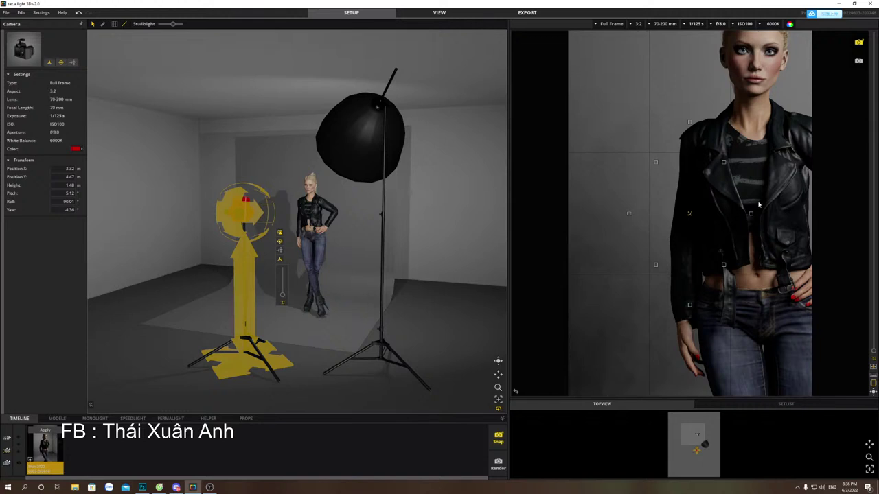
Raise the camera to 1.55 m and re-aim it to center the model in the frame.
left_click(253, 218)
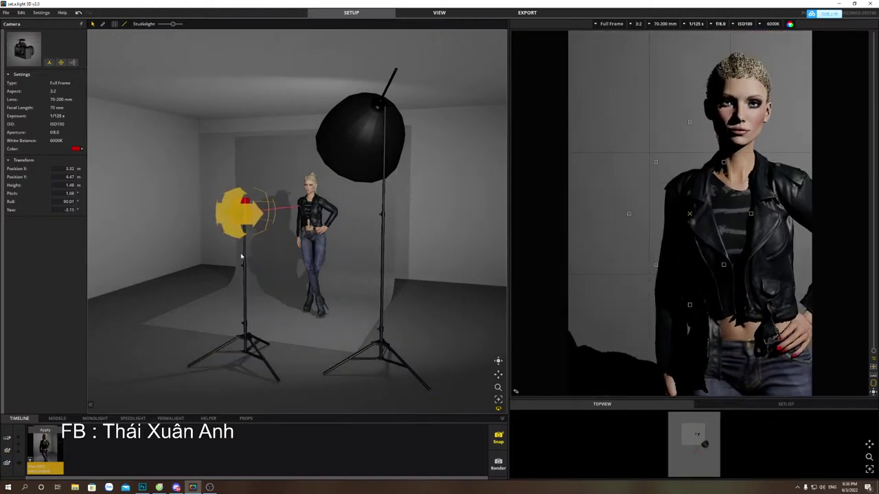
left_click_drag(244, 266, 244, 253)
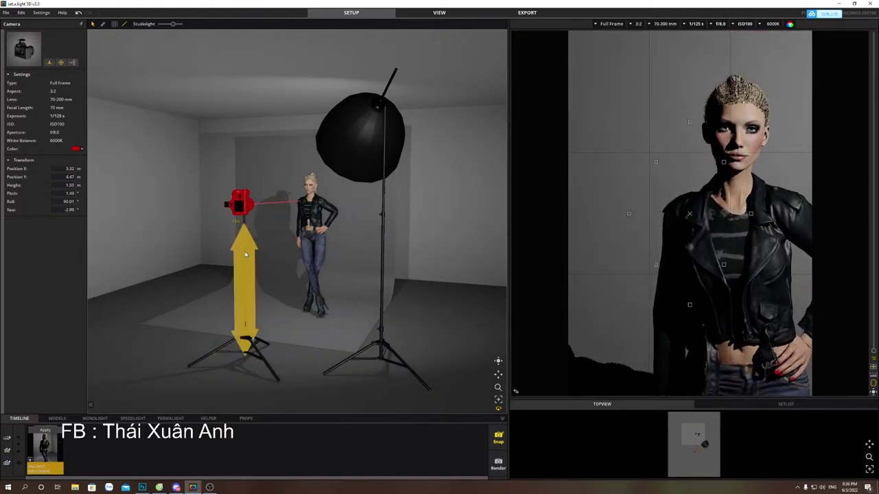
left_click_drag(241, 206, 242, 222)
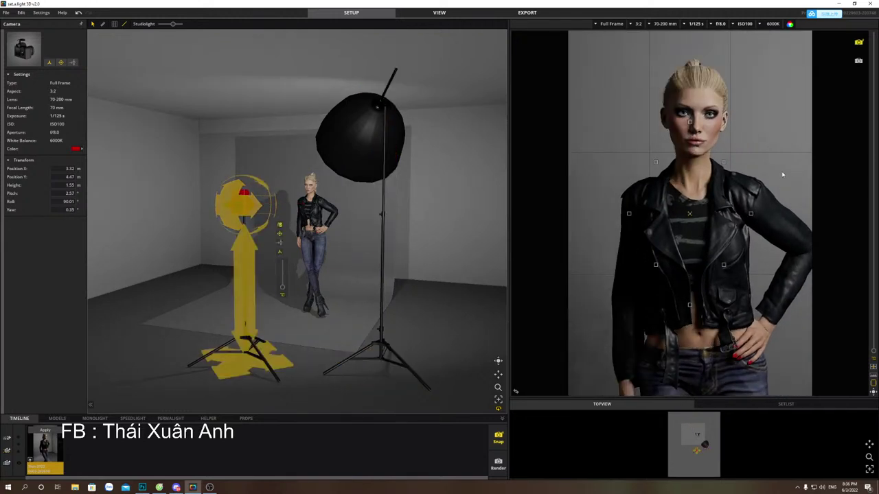
Lower the camera to 1.53 m and frame a head-and-shoulders close-up of the model at 163 mm.
scroll(733, 165, "up", 3)
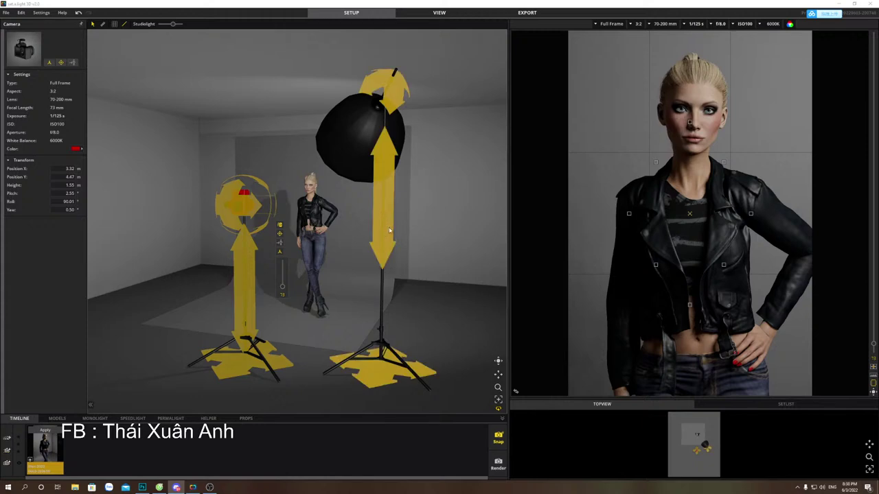
scroll(695, 135, "up", 6)
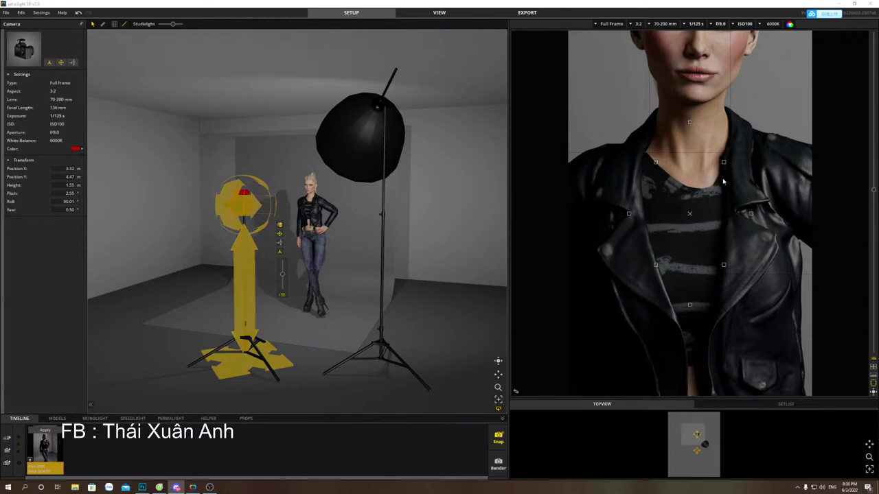
left_click_drag(256, 237, 247, 269)
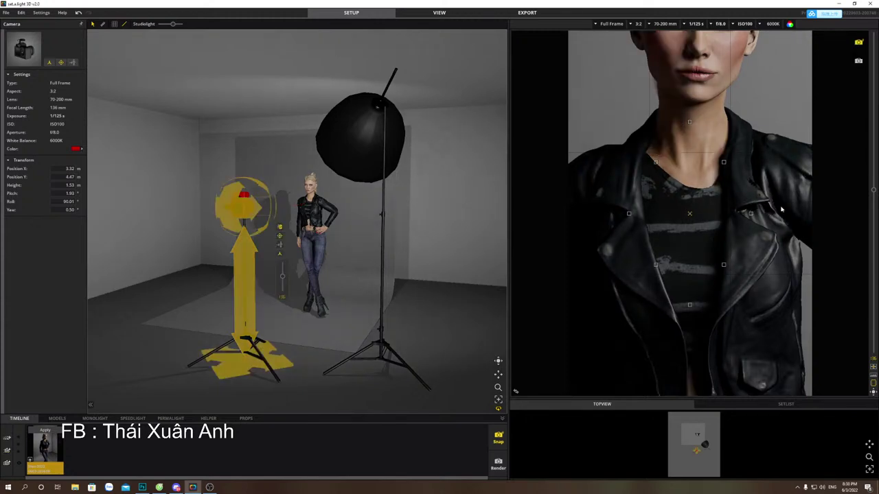
scroll(789, 254, "down", 2)
left_click_drag(796, 207, 776, 288)
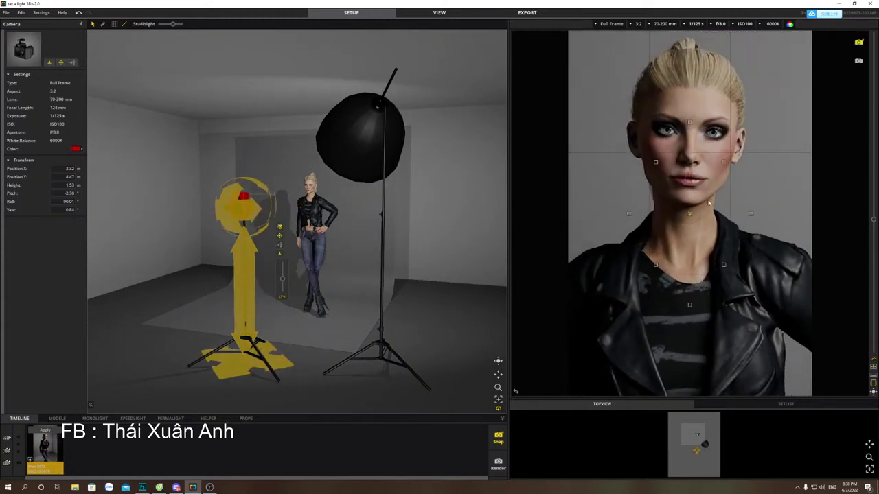
scroll(694, 126, "up", 2)
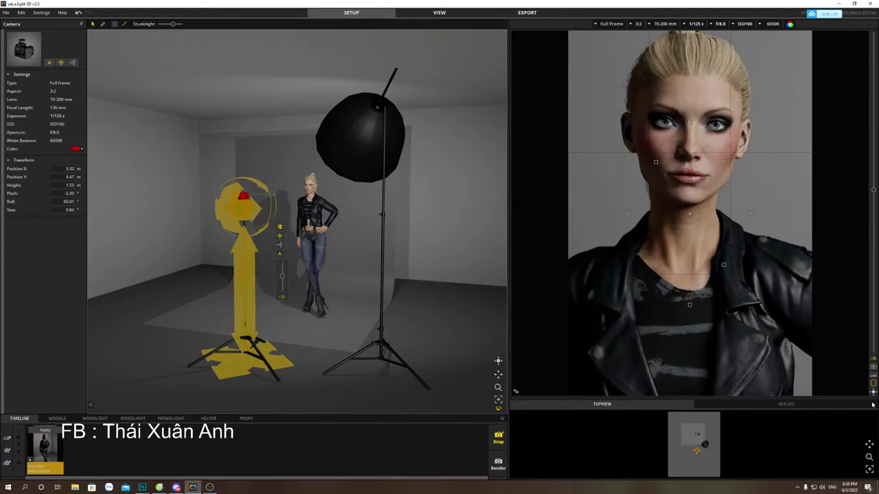
scroll(694, 199, "up", 3)
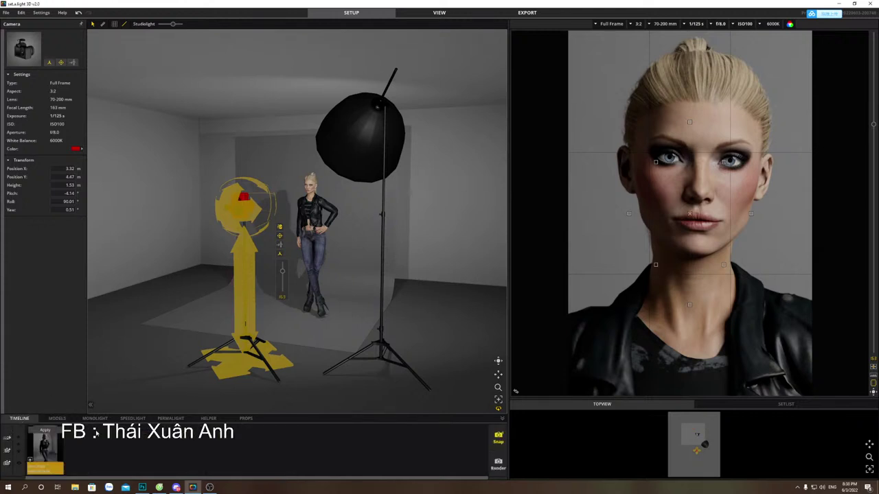
Add a Light Blocker panel to the set on the model's shadow side and move it closer to her.
left_click(171, 418)
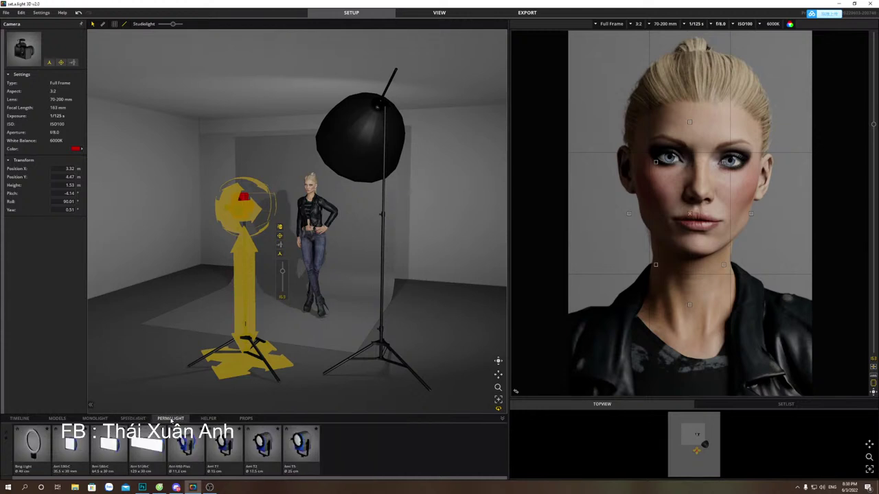
left_click(208, 418)
left_click_drag(108, 446, 240, 290)
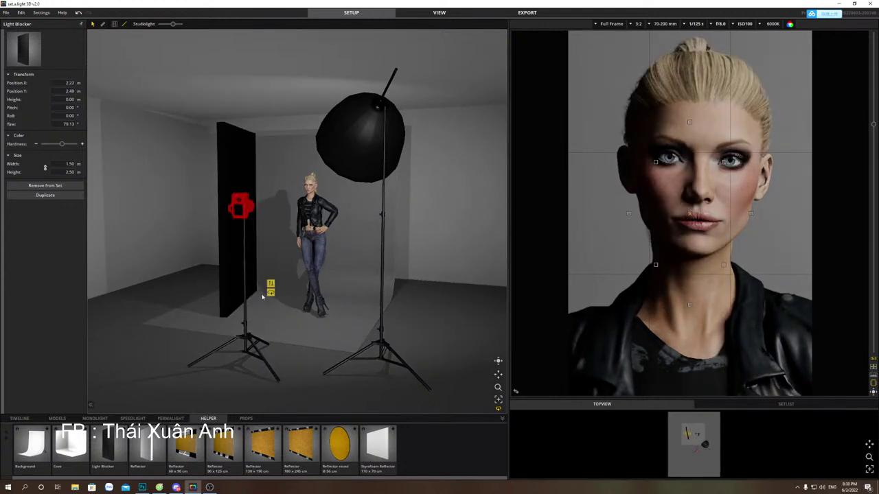
left_click_drag(226, 272, 278, 292)
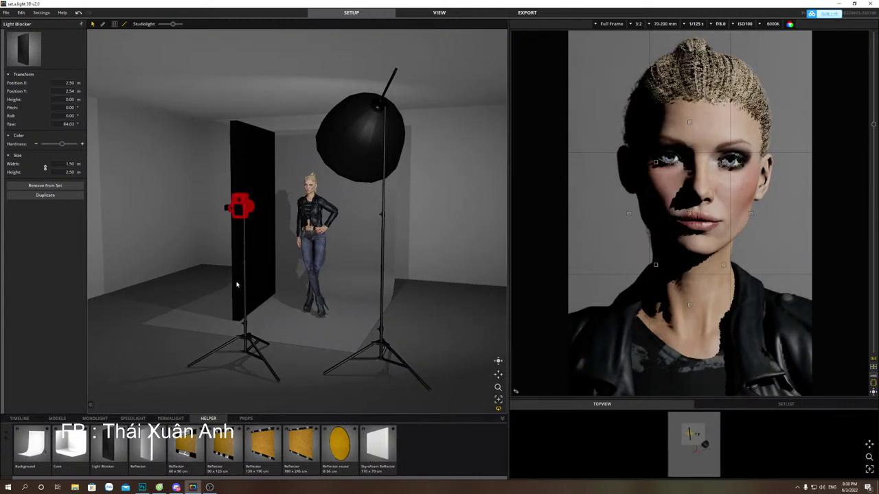
Test the light blocker at different distances and place it beside the model at about X 2.41 m, Y 2.40 m.
left_click(237, 287)
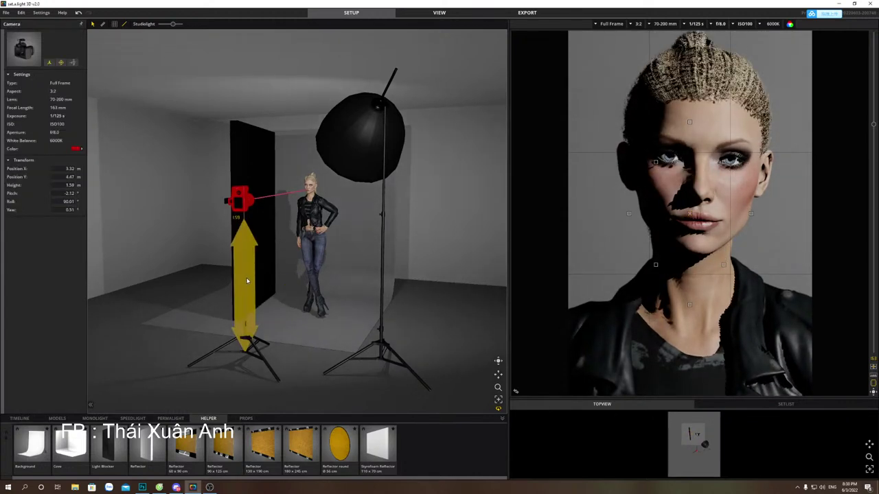
left_click_drag(258, 288, 268, 285)
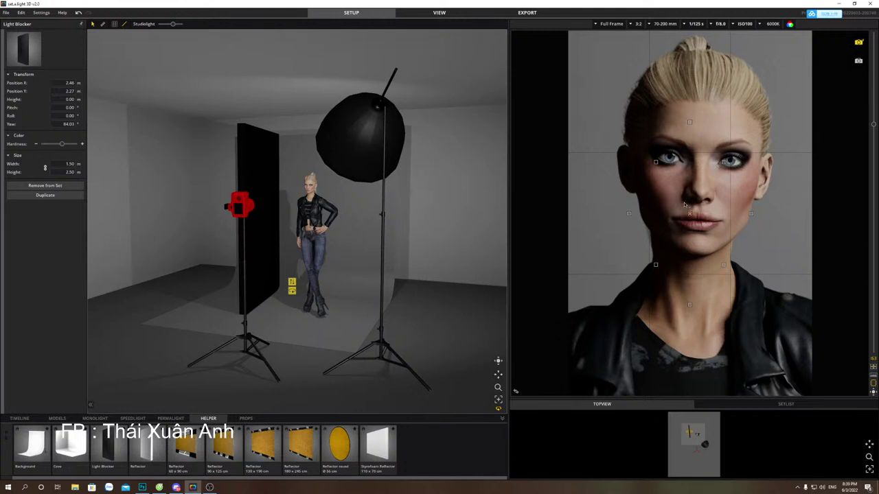
left_click_drag(268, 279, 166, 348)
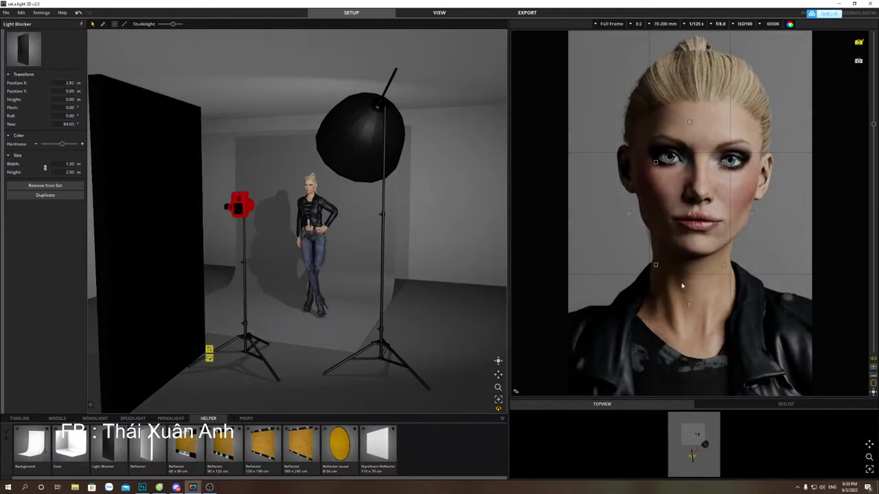
left_click_drag(165, 346, 229, 300)
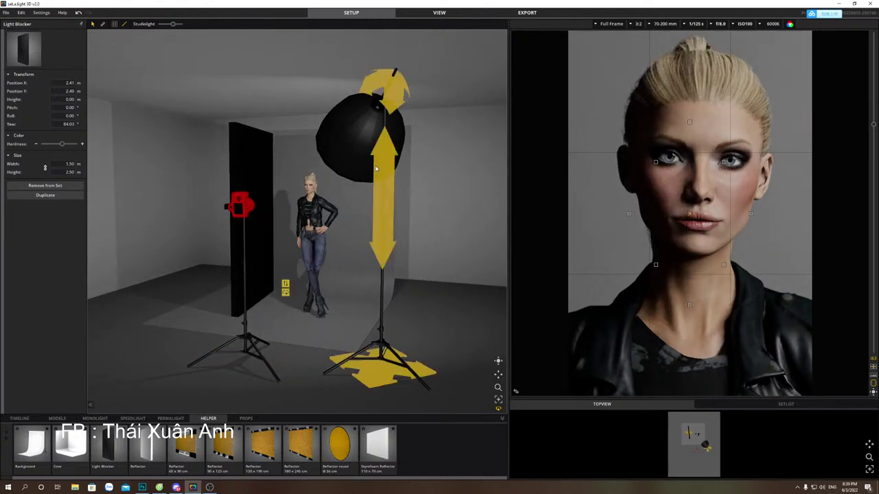
Replace the light's parabolic shaper with the Beautydish White Ø 56 cm and raise its power to 8.5.
left_click(57, 419)
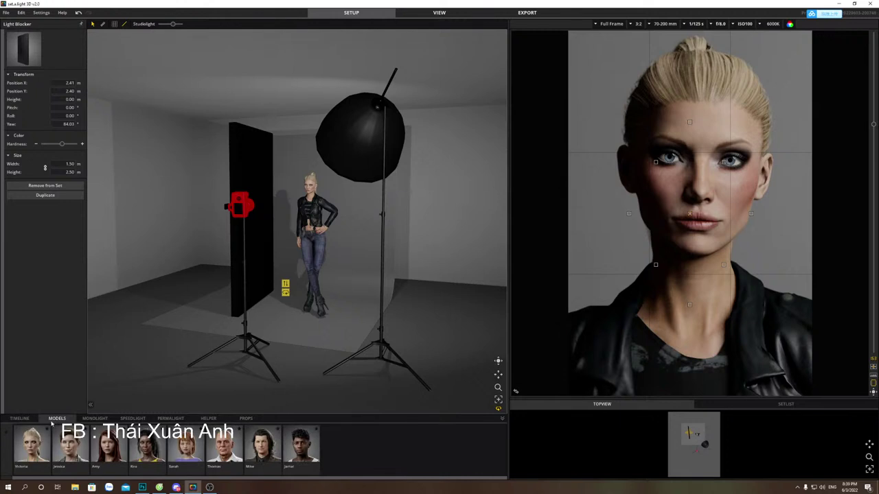
left_click(20, 418)
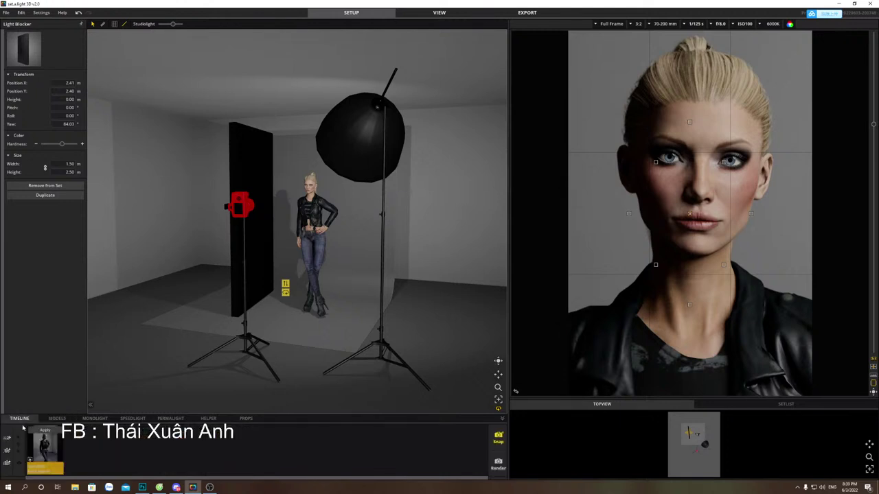
left_click(94, 419)
scroll(206, 450, "up", 5)
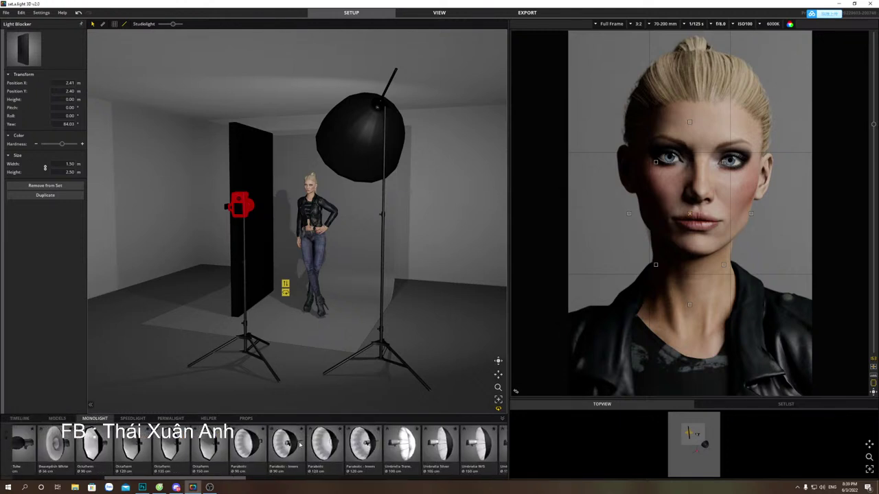
scroll(129, 451, "up", 4)
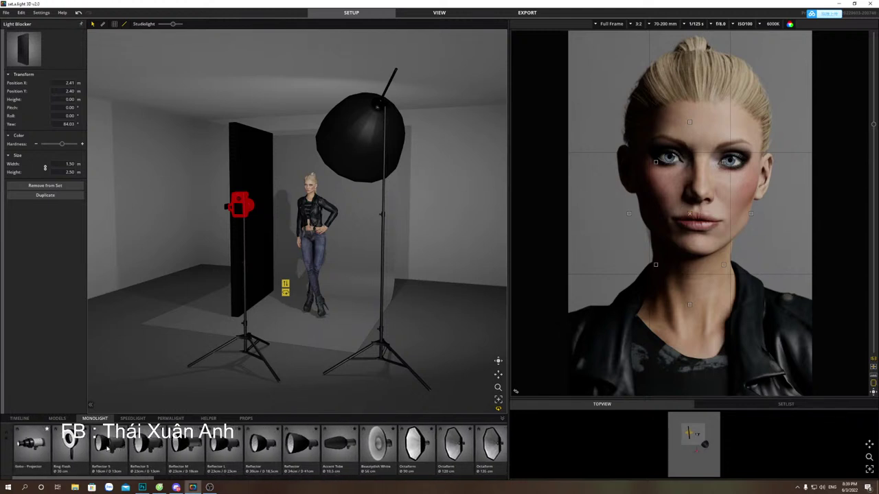
scroll(106, 445, "down", 4)
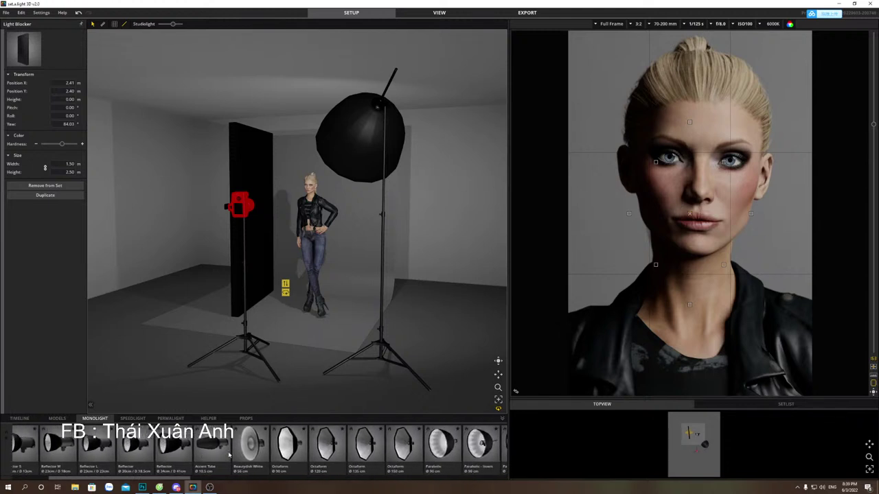
left_click_drag(239, 451, 378, 363)
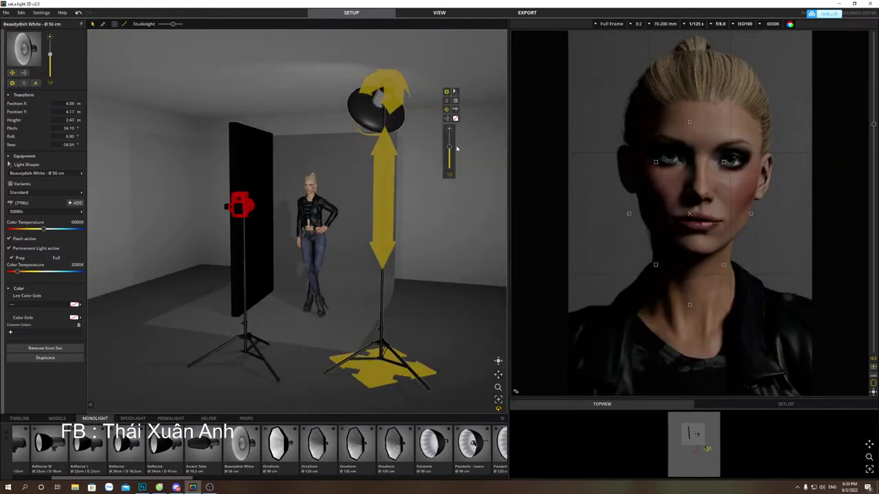
left_click_drag(451, 148, 451, 141)
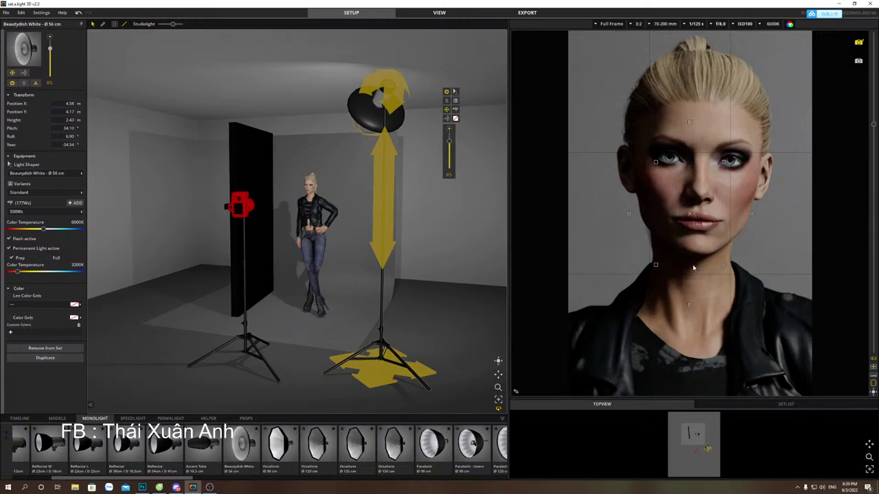
Replace the light's beauty dish with the Umbrella Trans. Ø 100 cm and lower its power to 72 Ws.
scroll(440, 443, "down", 3)
scroll(440, 443, "down", 2)
left_click_drag(346, 449, 379, 305)
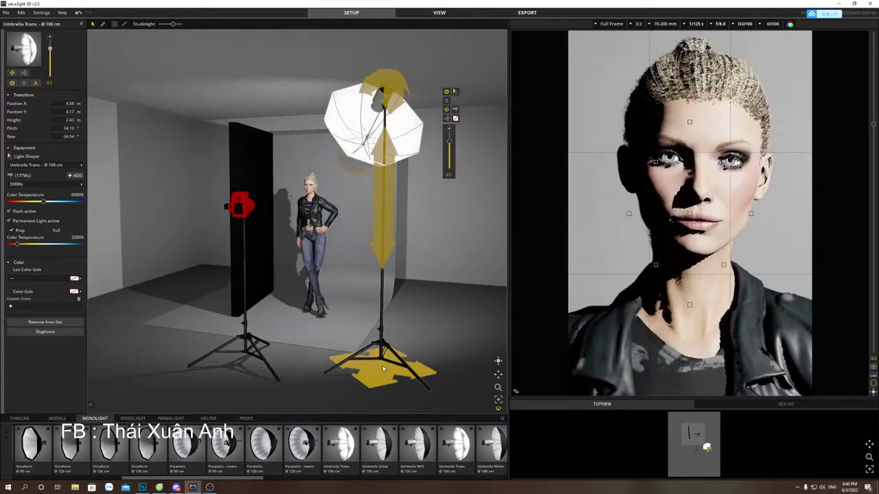
mouse_move(449, 145)
left_mouse_down()
mouse_move(450, 155)
mouse_move(449, 145)
left_mouse_up()
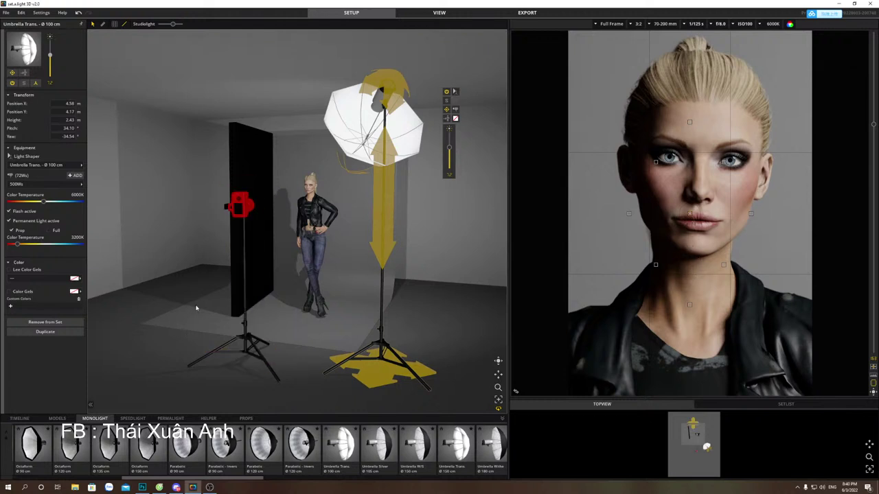
Move the light blocker away from the model to about X 2.15 m, Y 4.87 m and the light to about X 4.33 m, Y 4.10 m.
left_click_drag(234, 292, 156, 334)
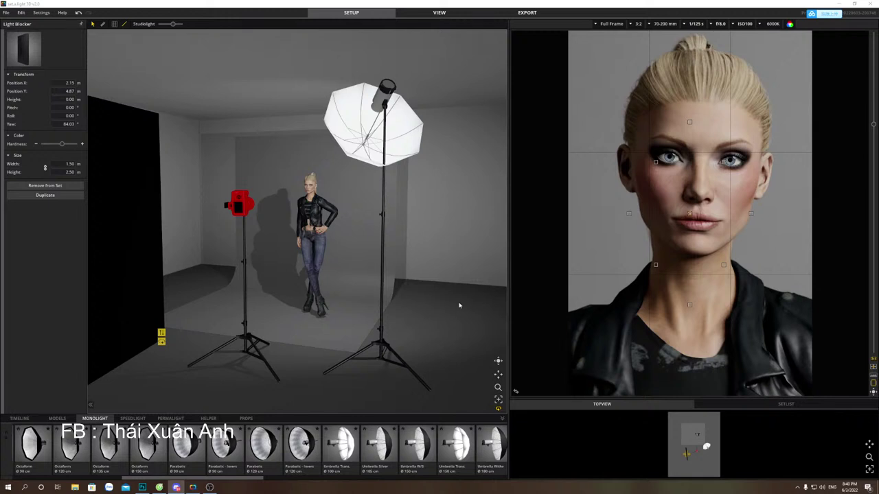
left_click(383, 354)
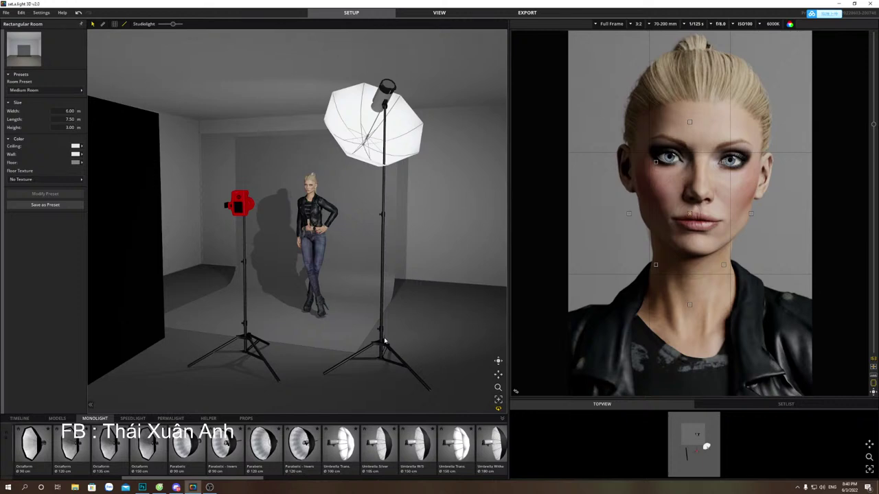
left_click(385, 344)
left_click_drag(381, 358, 357, 353)
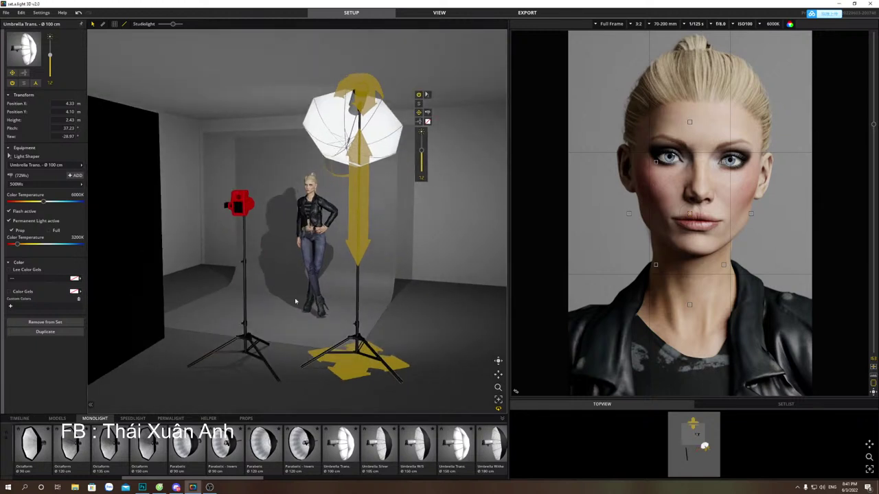
Replace the umbrella with the Reflector Ø 34 cm / D 41 cm and lower the light's power to 5.0.
scroll(132, 451, "up", 3)
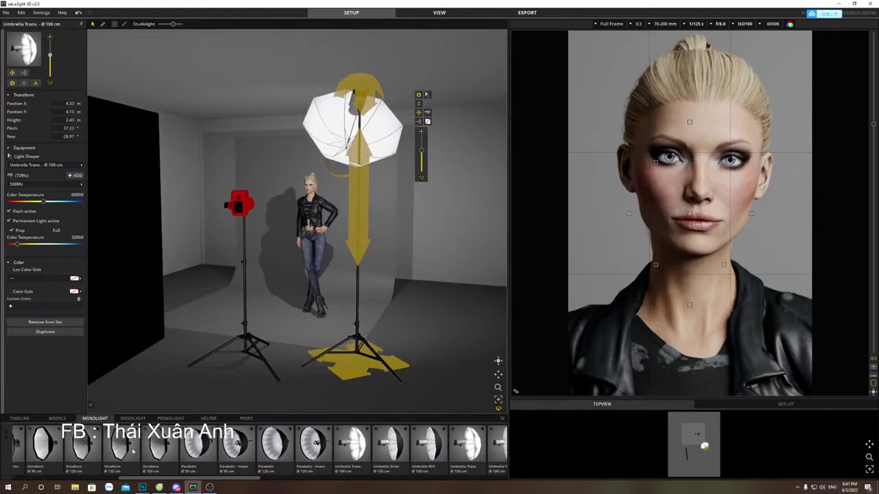
scroll(262, 445, "up", 1)
left_click(263, 454)
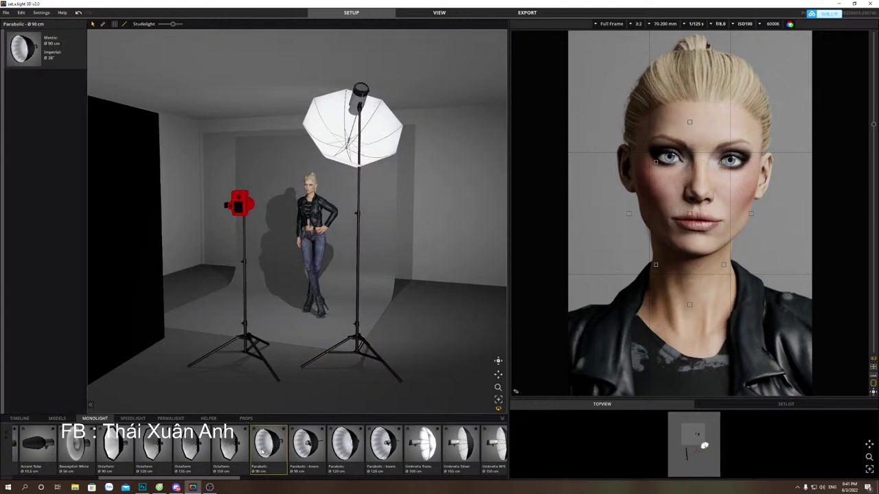
scroll(106, 450, "up", 1)
left_click(99, 451)
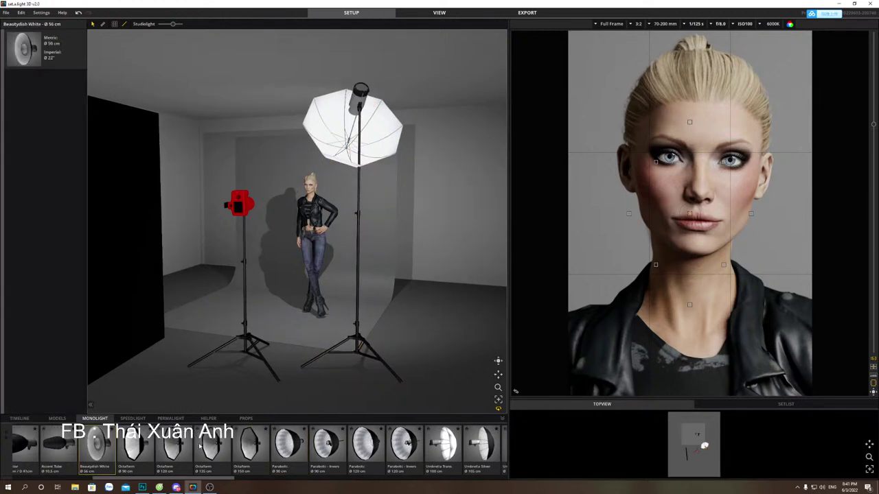
scroll(114, 446, "up", 1)
scroll(115, 447, "up", 1)
left_click_drag(116, 449, 340, 363)
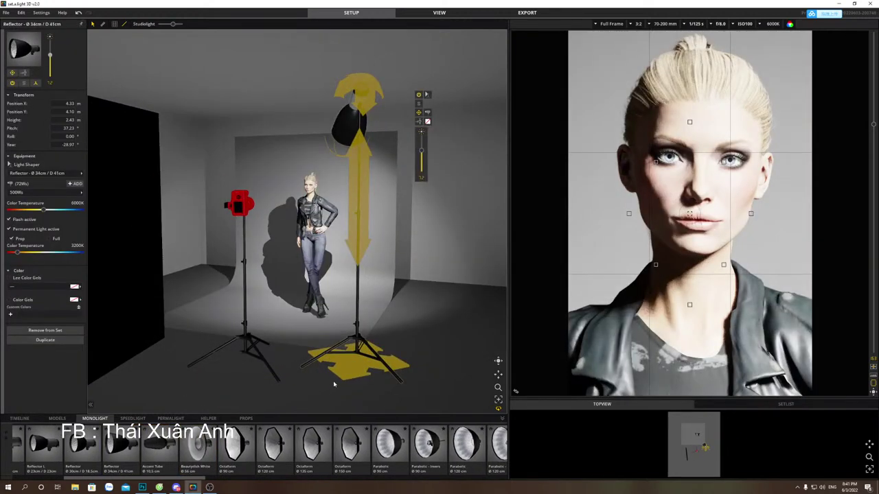
left_click_drag(422, 154, 422, 163)
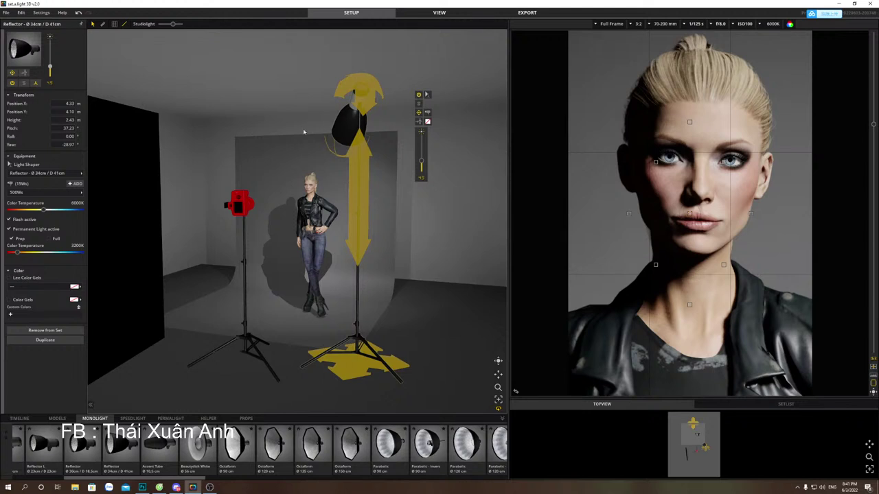
left_click(422, 165)
Replace the reflector with the Umbrella Trans. Ø 150 cm and raise the light's power to 203 Ws.
scroll(261, 462, "right", 5)
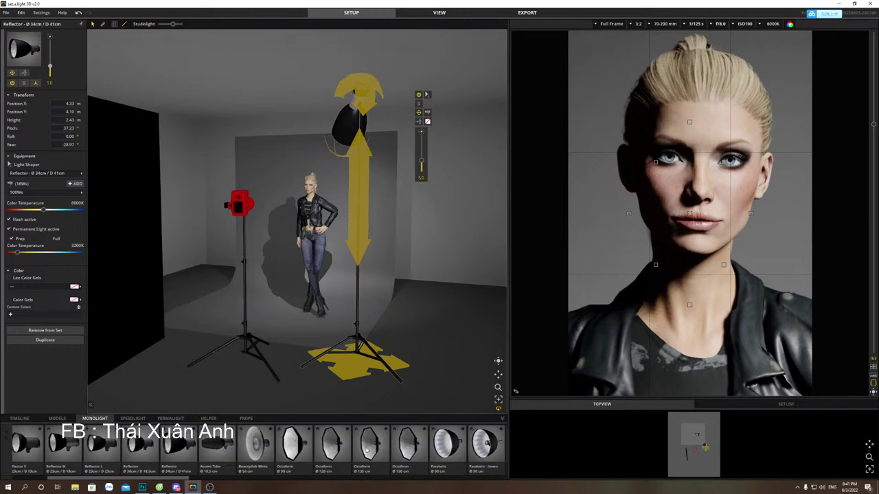
scroll(350, 445, "right", 10)
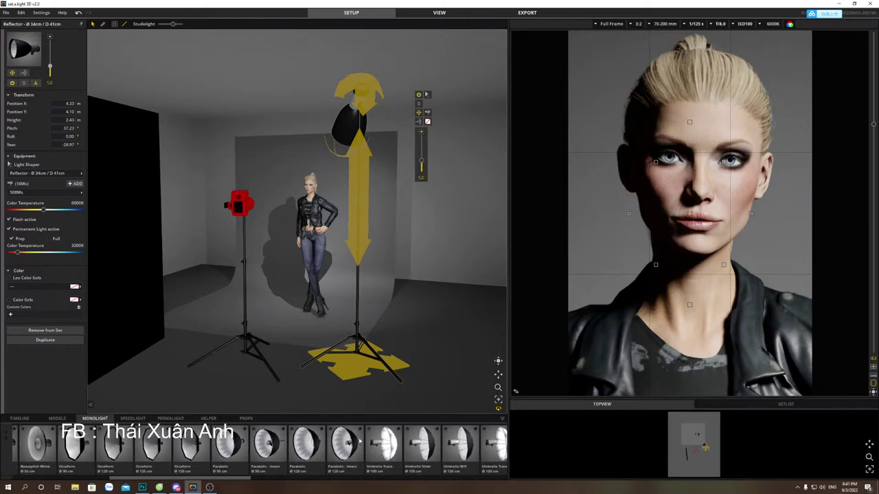
left_click_drag(371, 446, 368, 365)
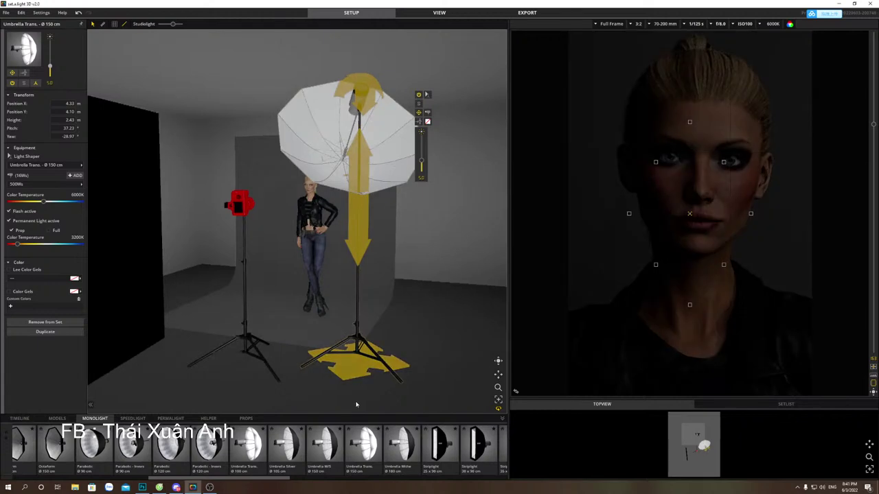
left_click_drag(421, 162, 422, 146)
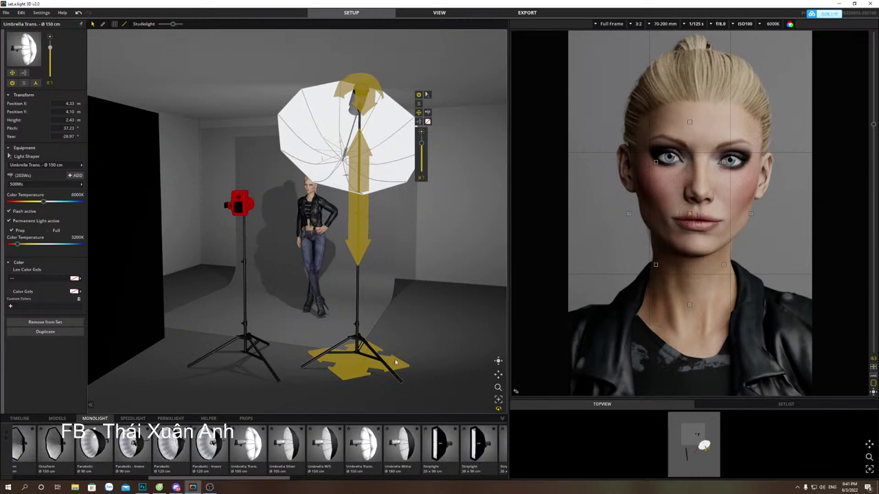
Move the umbrella light far back from the model to about X 5.80 m, Y 6.31 m and raise it to 2.63 m.
scroll(296, 350, "down", 5)
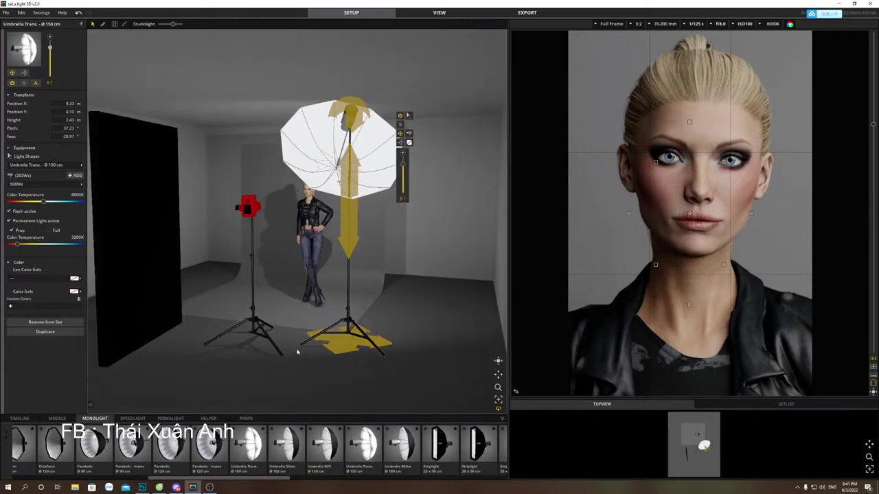
left_click_drag(338, 294, 398, 357)
left_click_drag(396, 281, 391, 266)
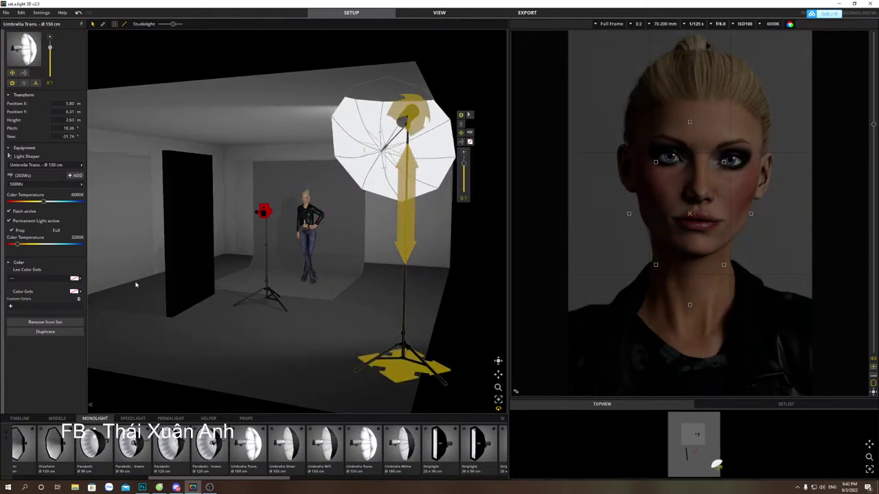
Bring the light blocker close beside the model at about X 2.52 m, Y 2.77 m and raise the light's power to 500 Ws.
left_click_drag(162, 297, 244, 267)
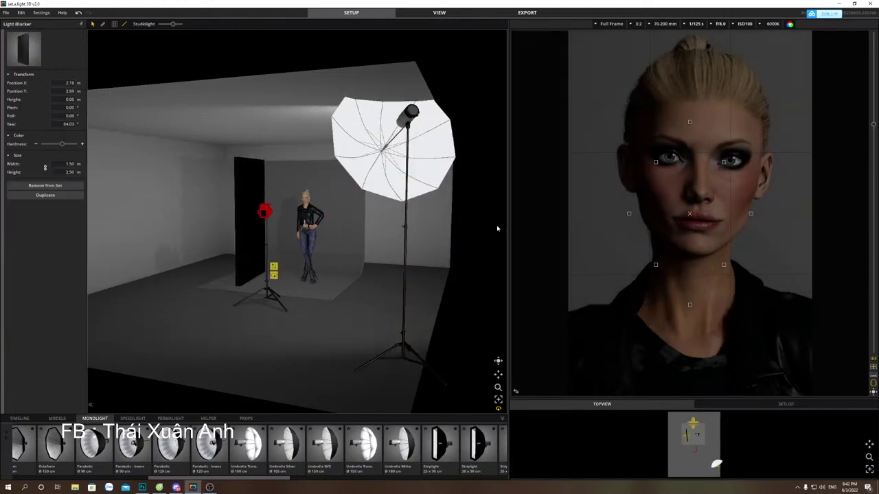
left_click(450, 200)
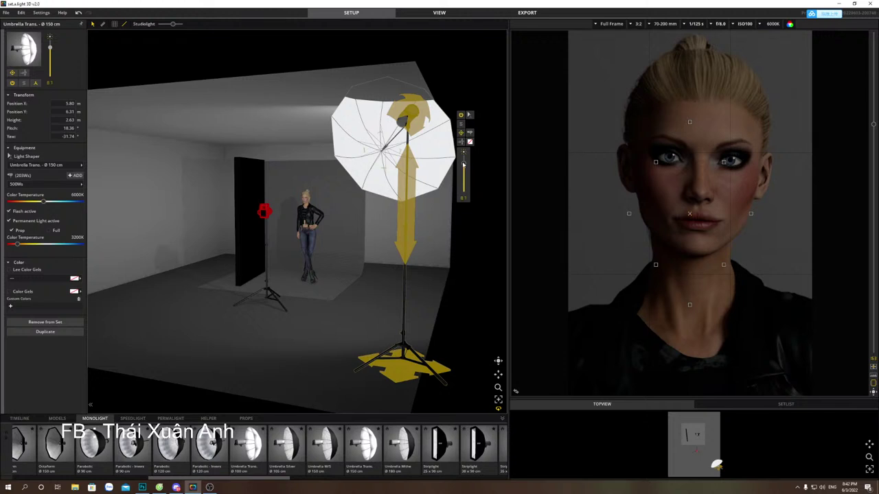
left_click_drag(463, 162, 464, 155)
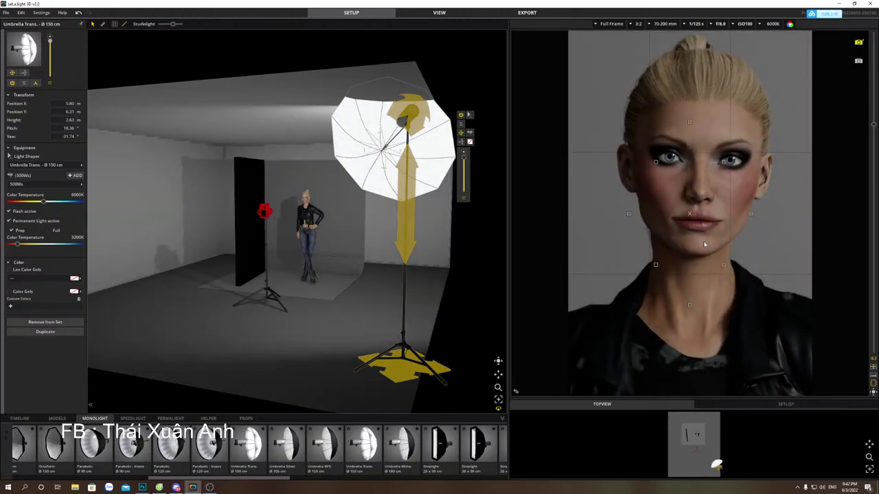
left_click_drag(247, 278, 264, 278)
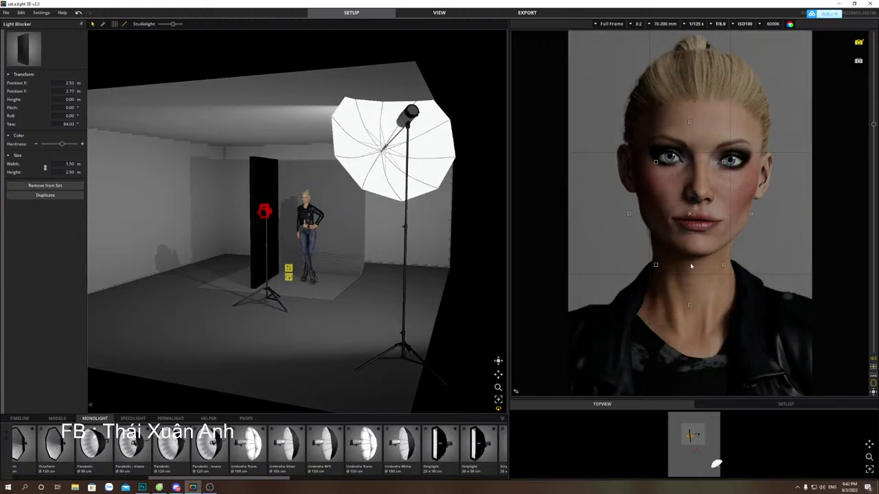
Test the umbrella light at two closer positions, then pull it back to about X 5.41 m, Y 6.26 m.
left_click_drag(407, 355, 356, 315)
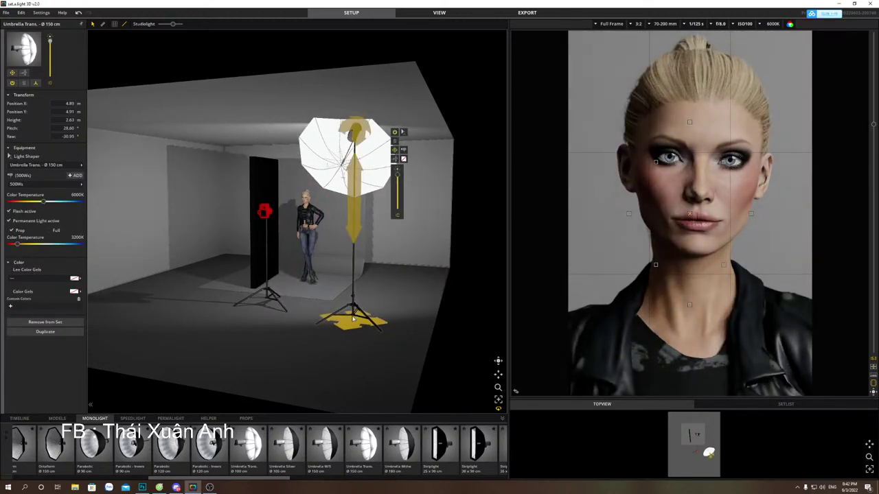
left_click_drag(351, 317, 316, 312)
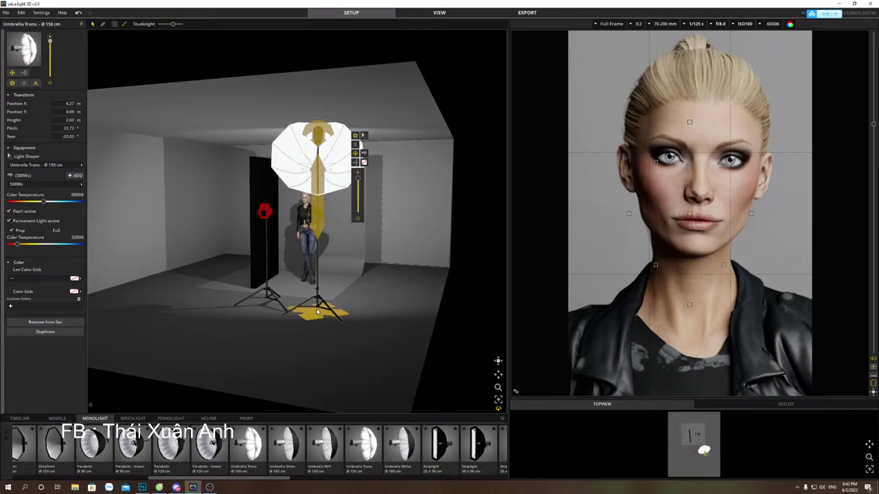
left_click_drag(356, 306, 412, 354)
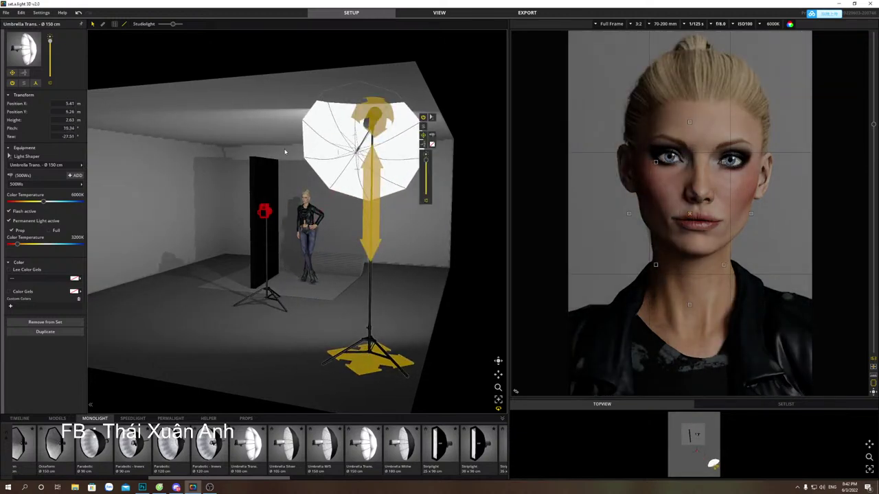
Swap the large umbrella for the Reflector Ø 34 cm / D 41 cm and reduce the light's power to 31 Ws.
scroll(90, 451, "up", 5)
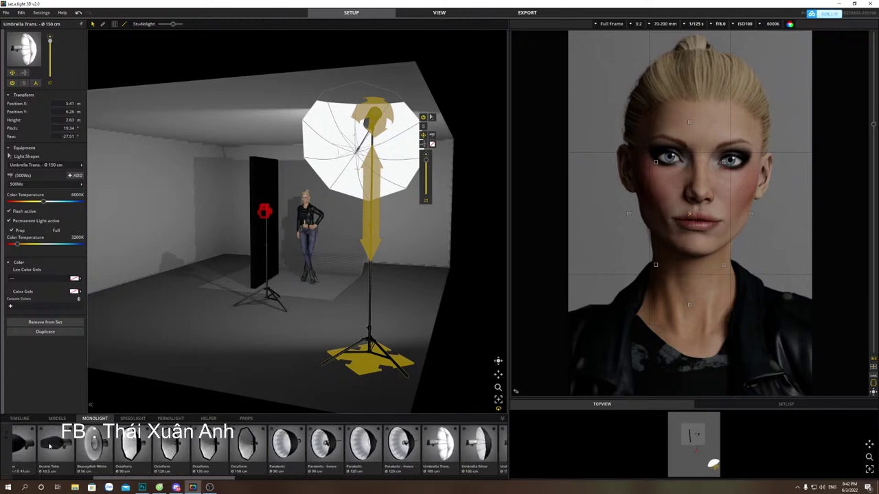
left_click_drag(27, 450, 370, 362)
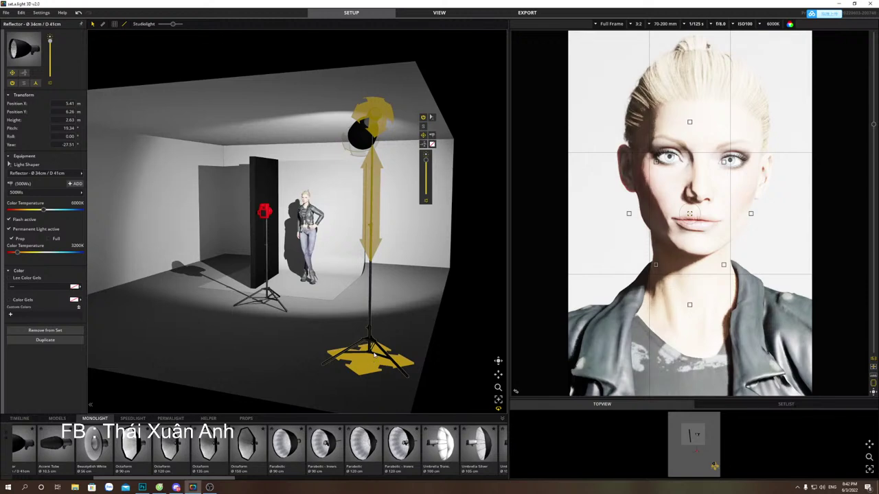
left_click_drag(426, 159, 430, 181)
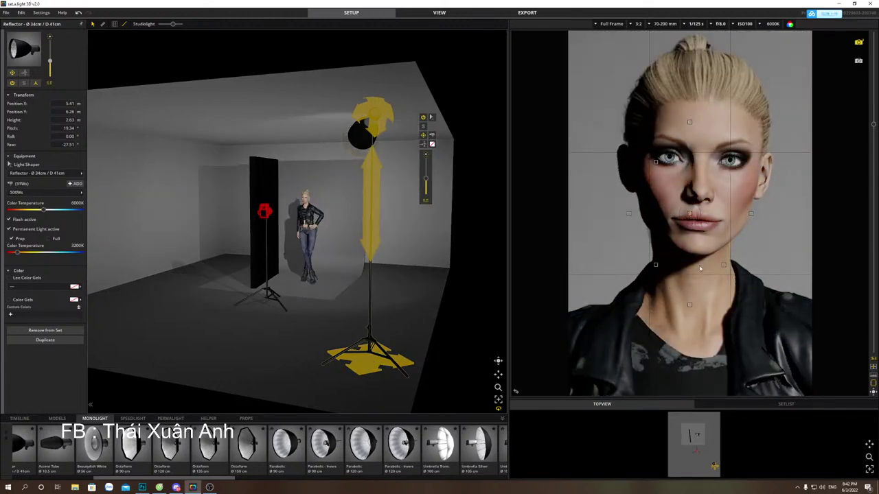
Move the model back toward the backdrop and fit the light with the Umbrella Trans. Ø 100 cm at 154 Ws.
left_click_drag(307, 261, 327, 251)
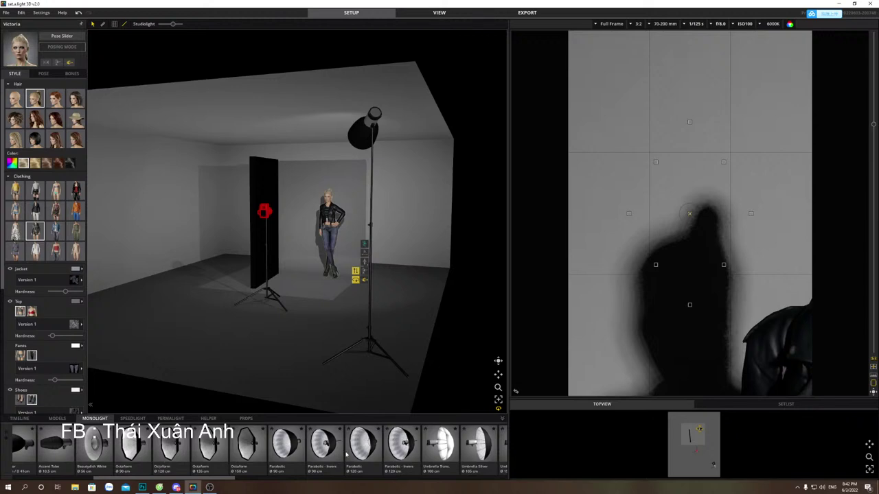
scroll(346, 456, "down", 1)
left_click_drag(392, 449, 371, 352)
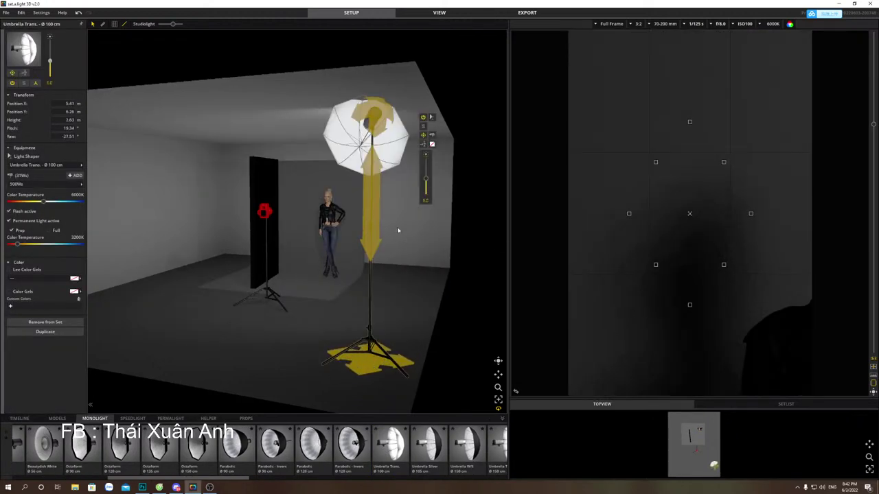
left_click_drag(425, 184, 425, 169)
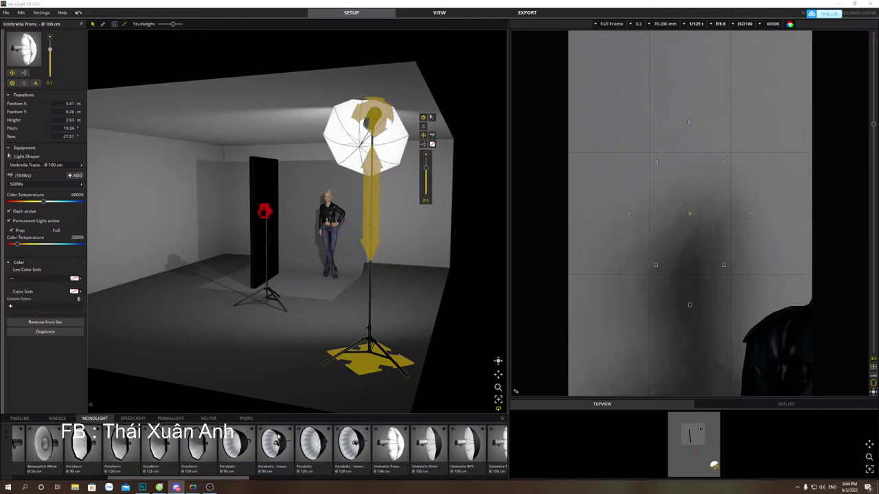
Move the light closer to the model, raise the camera to 1.69 m and reframe her and the background shadow at 145 mm.
left_click_drag(370, 362, 347, 315)
left_click(270, 287)
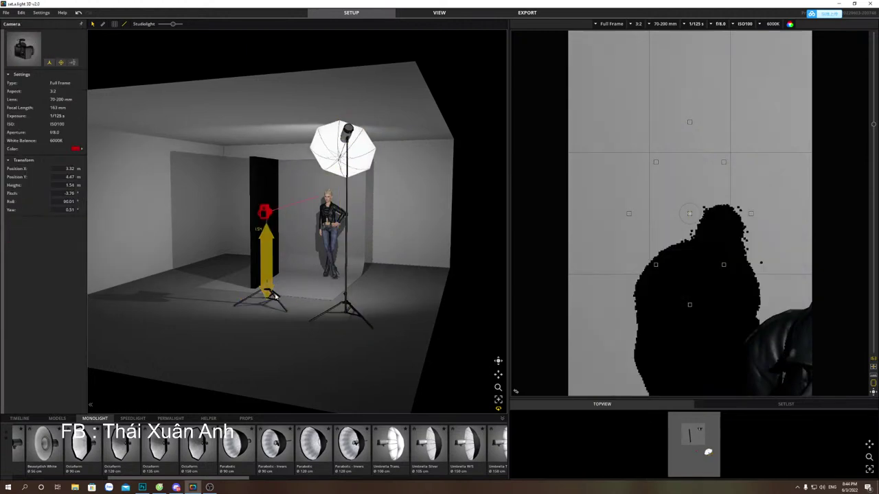
scroll(727, 314, "down", 2)
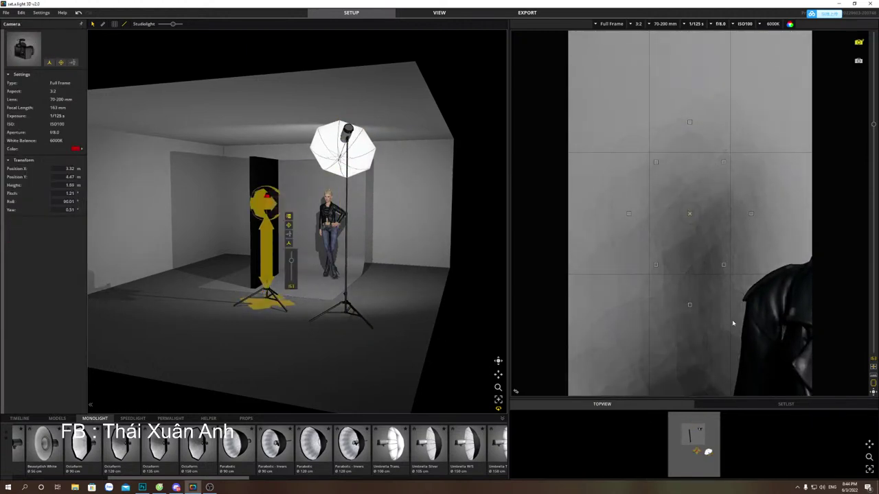
scroll(755, 333, "down", 1)
left_click_drag(754, 333, 822, 381)
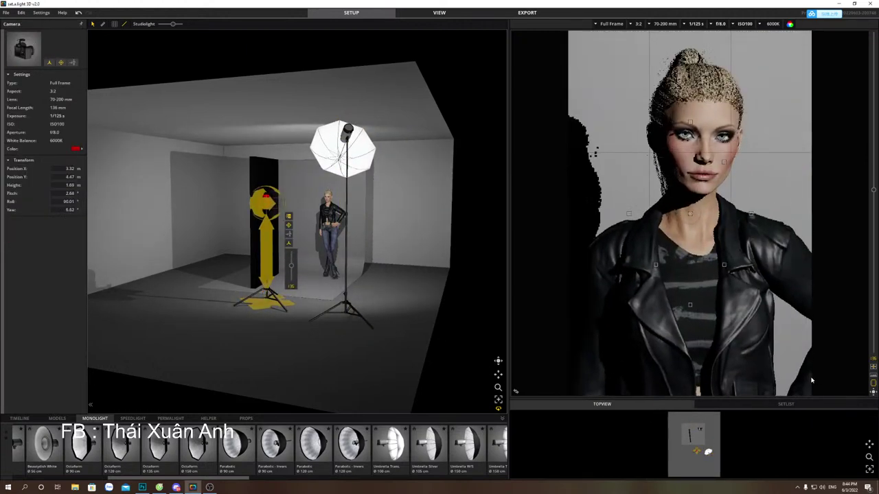
scroll(736, 189, "up", 1)
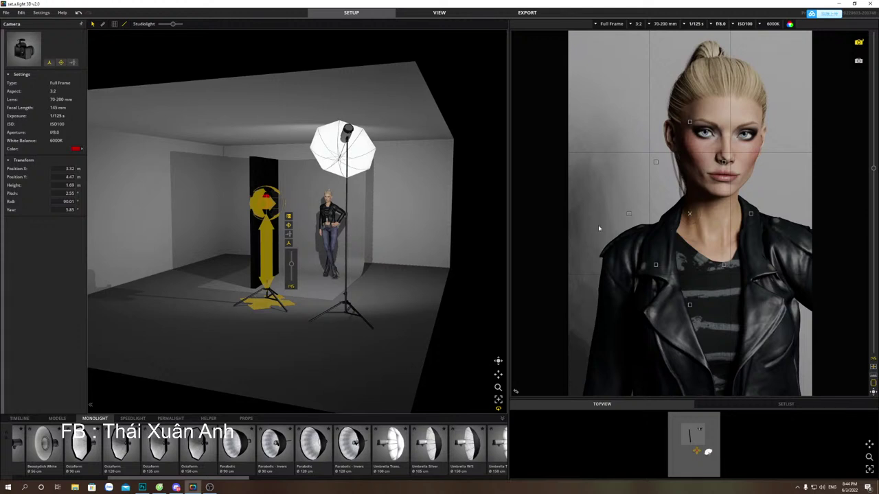
key("alt+Tab")
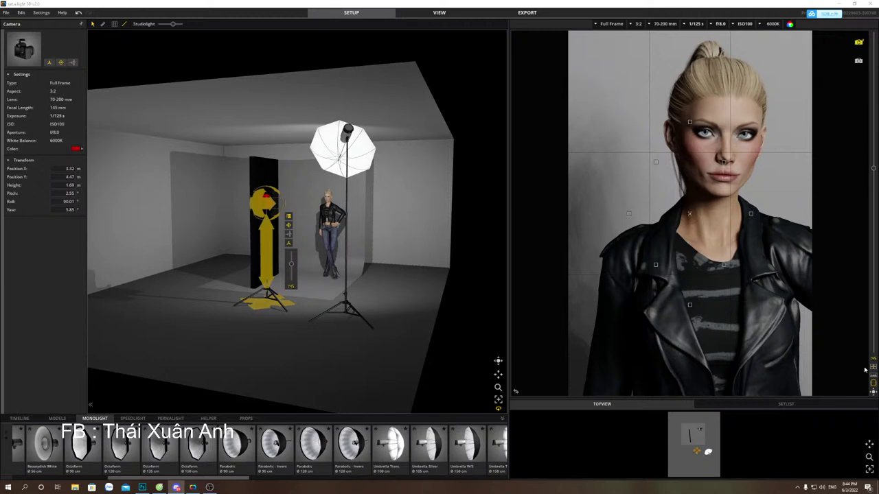
left_click_drag(872, 393, 845, 381)
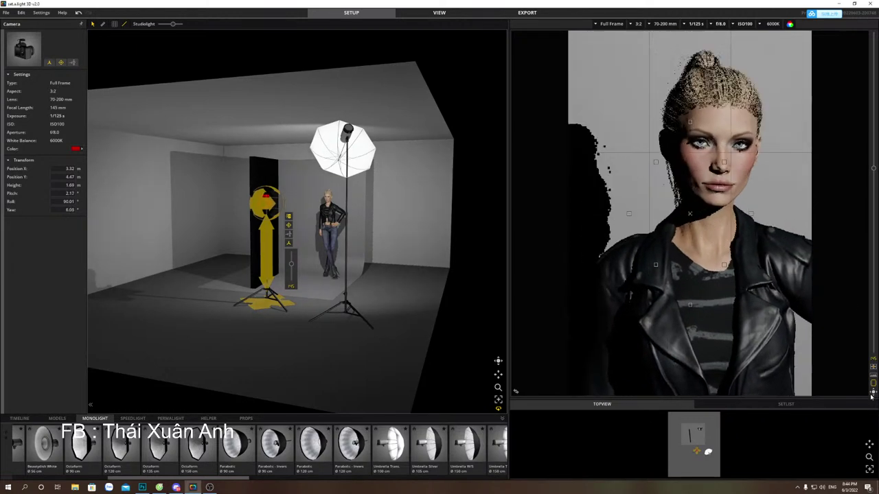
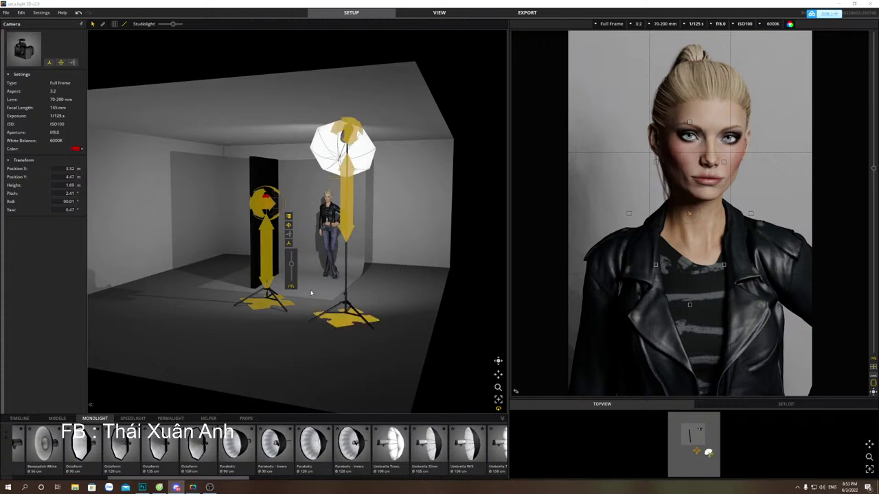
Remove the light blocker from the set and pull the camera back to about X 3.82 m, Y 6.55 m.
left_click(259, 284)
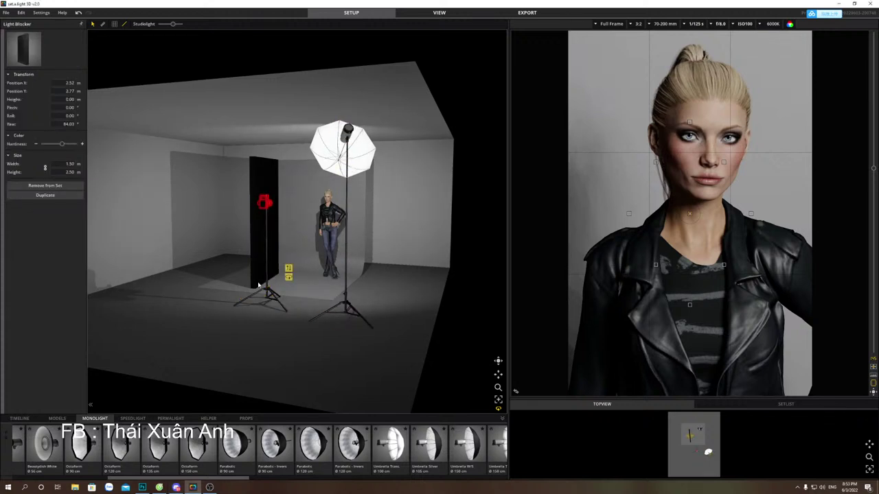
key("Delete")
left_click_drag(259, 295, 234, 341)
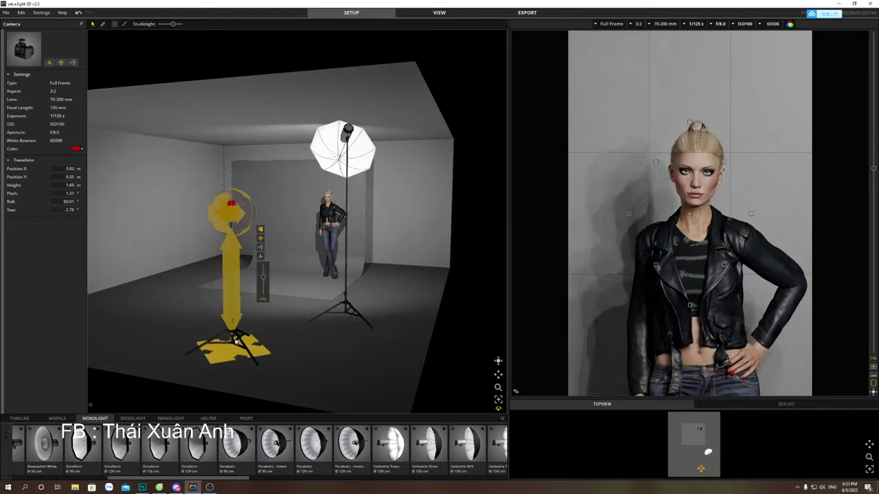
Shift the model sideways in front of the backdrop, place the camera at about X 3.25 m, Y 6.06 m and reframe her at 136 mm.
left_click_drag(333, 260, 306, 261)
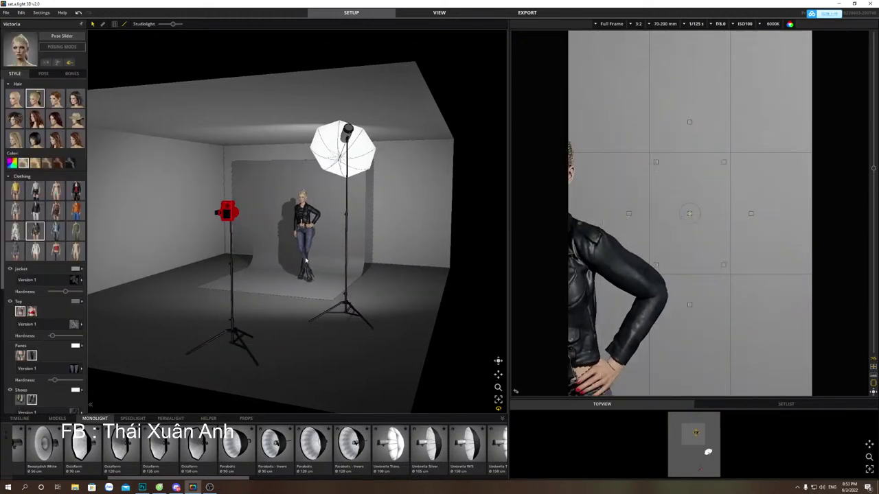
mouse_move(232, 337)
left_mouse_down()
mouse_move(213, 336)
mouse_move(236, 330)
left_mouse_up()
mouse_move(306, 227)
left_mouse_down()
mouse_move(298, 206)
mouse_move(294, 218)
left_mouse_up()
left_click(239, 213)
left_click_drag(239, 213, 304, 216)
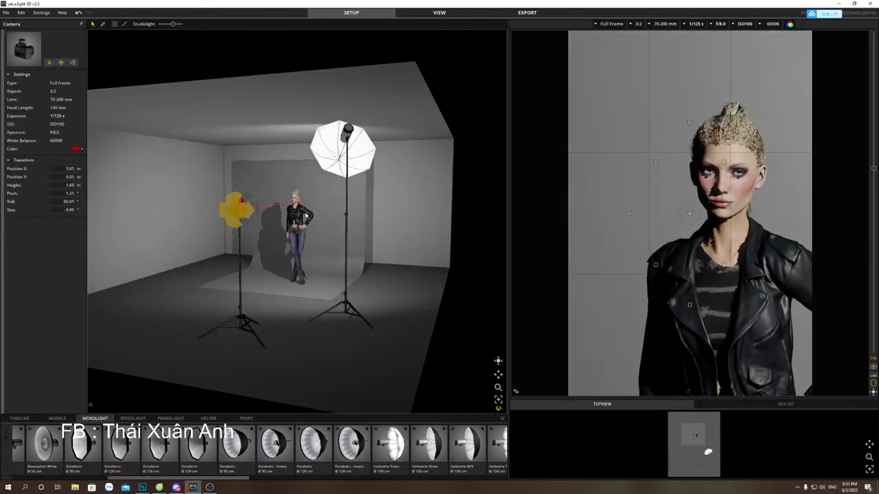
left_click(238, 324)
left_click_drag(238, 324, 219, 324)
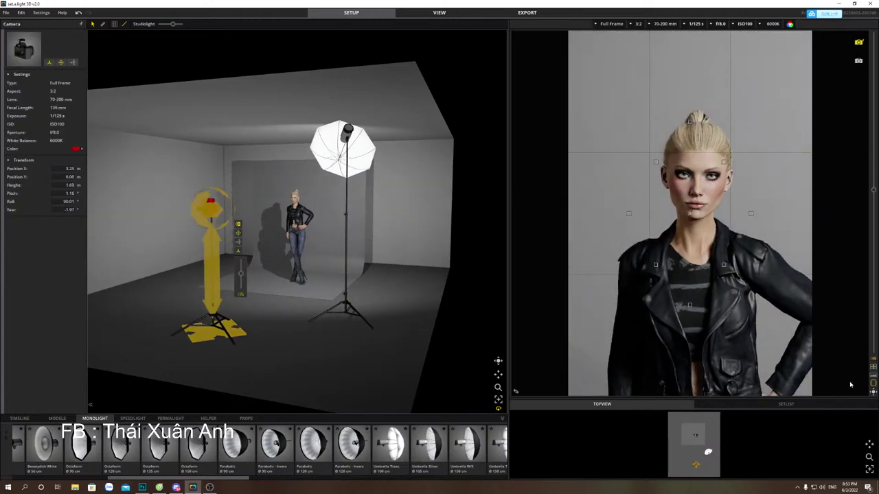
left_click(873, 383)
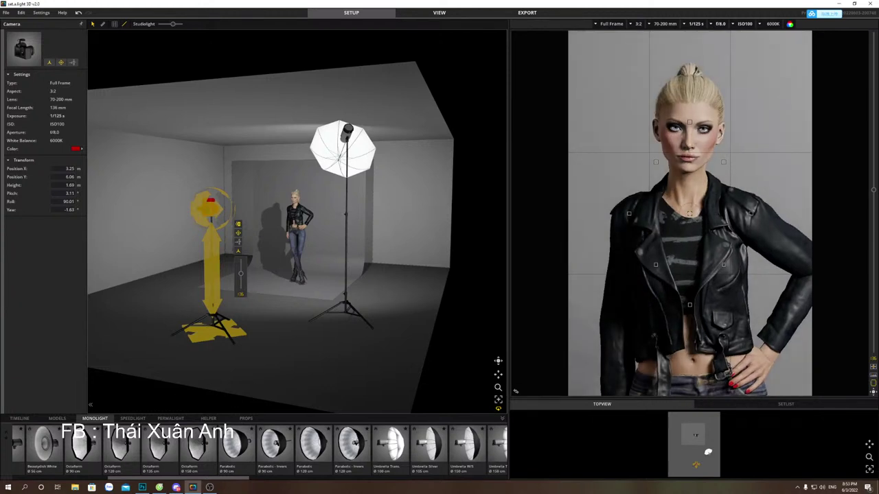
Move the umbrella light toward the model's front, to about X 4.51 m, Y 4.90 m.
left_click(176, 488)
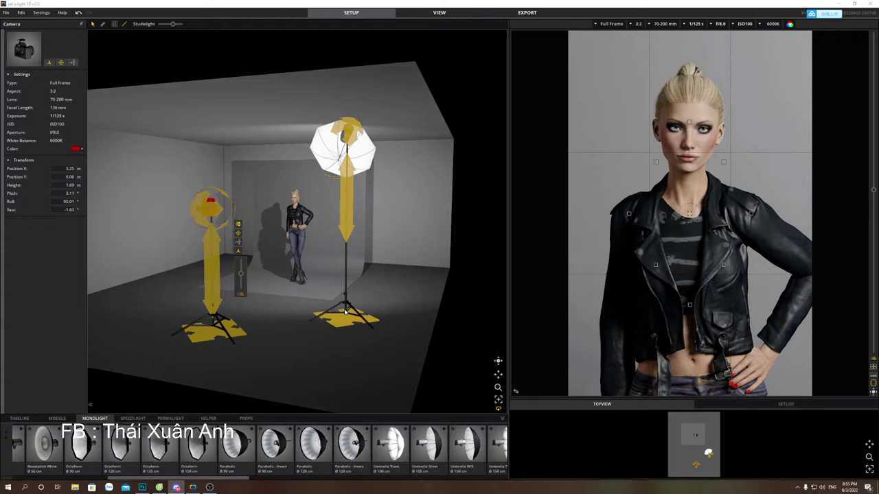
left_click(341, 315)
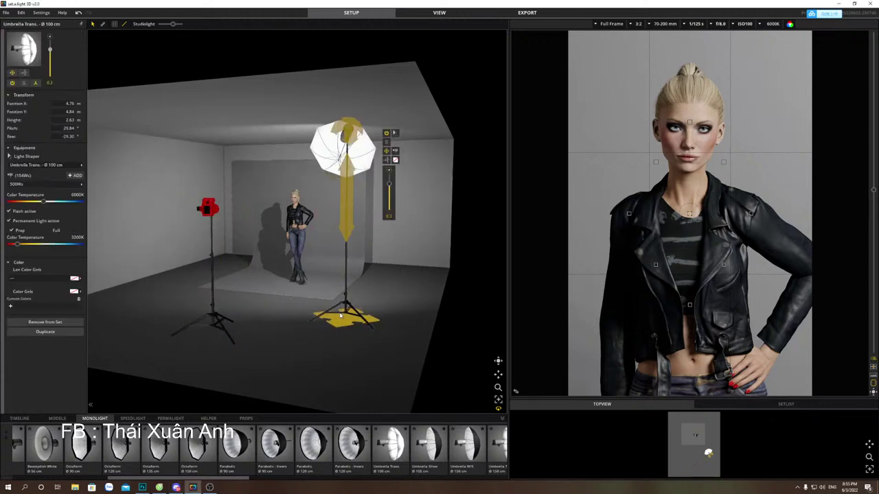
left_click_drag(341, 314, 333, 314)
left_click(157, 278)
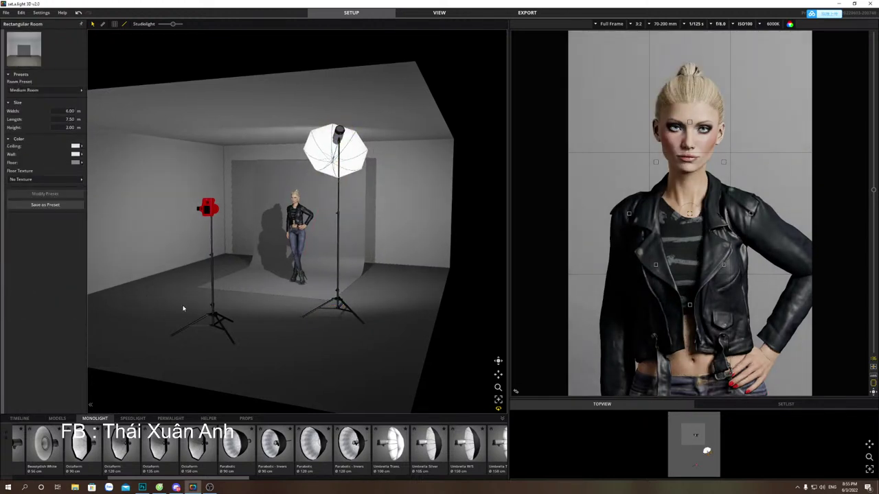
mouse_move(338, 313)
left_mouse_down()
mouse_move(319, 309)
mouse_move(328, 316)
left_mouse_up()
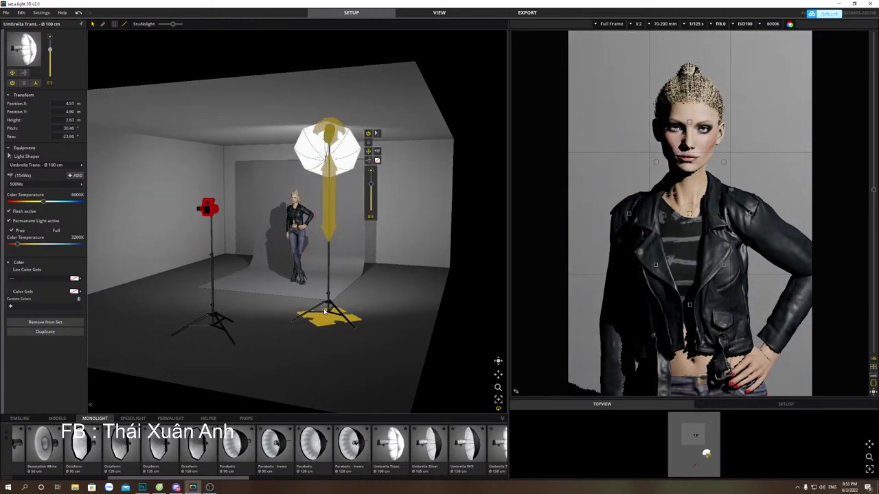
Replace the umbrella with the Parabolic Ø 90 cm shaper and raise the light's power to 250 Ws.
left_click(237, 446)
left_click(326, 314)
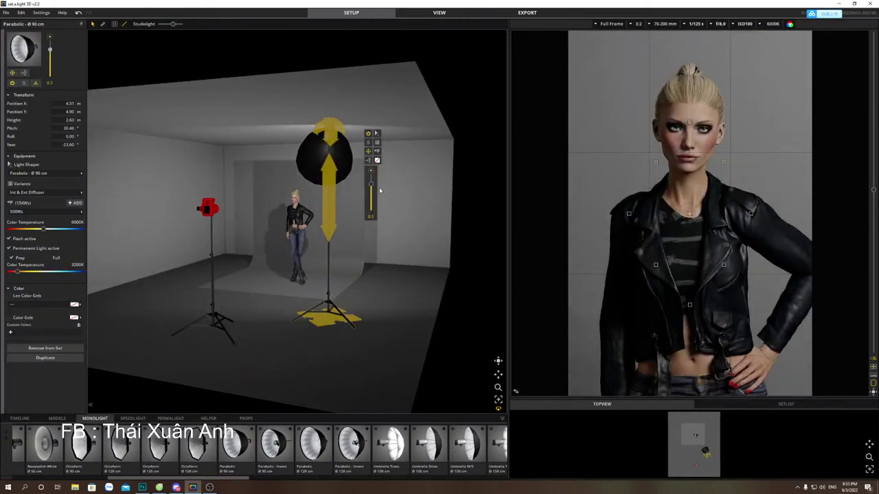
scroll(371, 183, "up", 2)
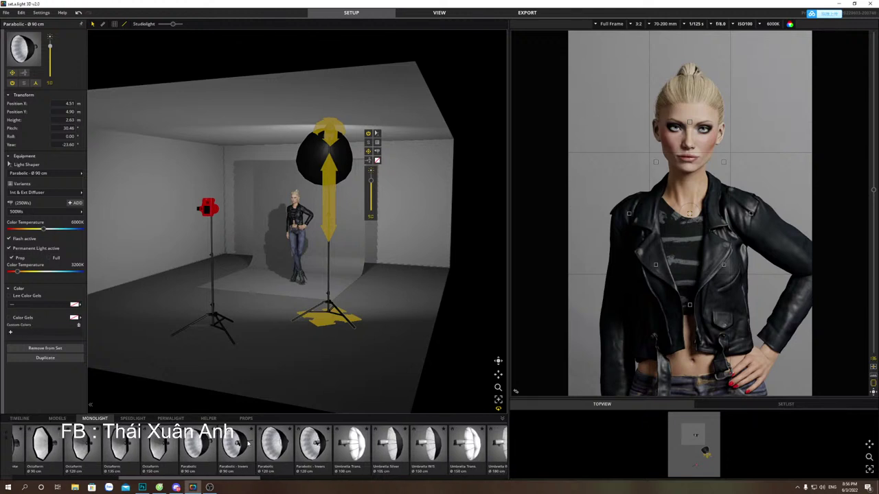
Add a white Reflector panel from the helper items and place it beside the model at about X 1.96 m, Y 2.20 m.
left_click(169, 419)
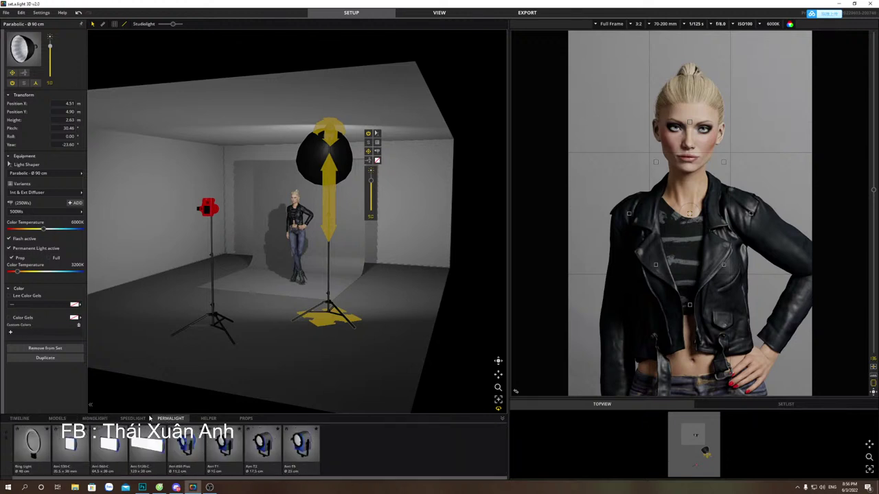
left_click(137, 420)
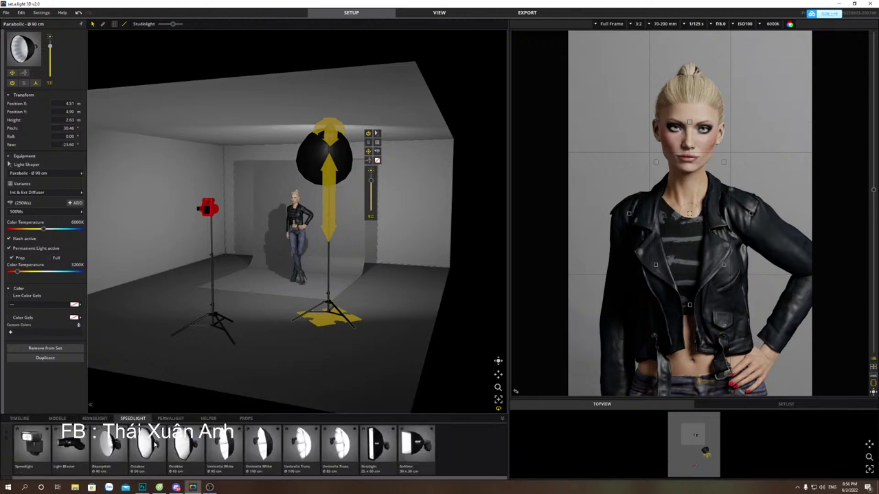
left_click(96, 419)
left_click(208, 419)
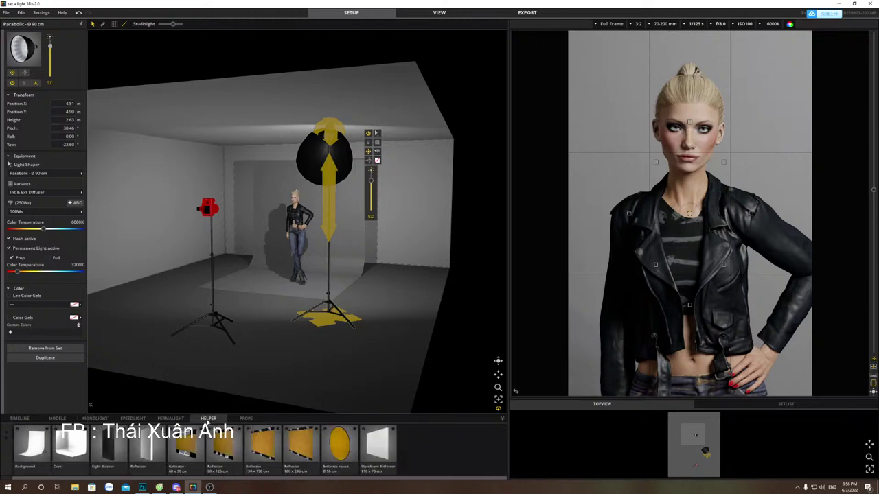
left_click_drag(154, 453, 199, 294)
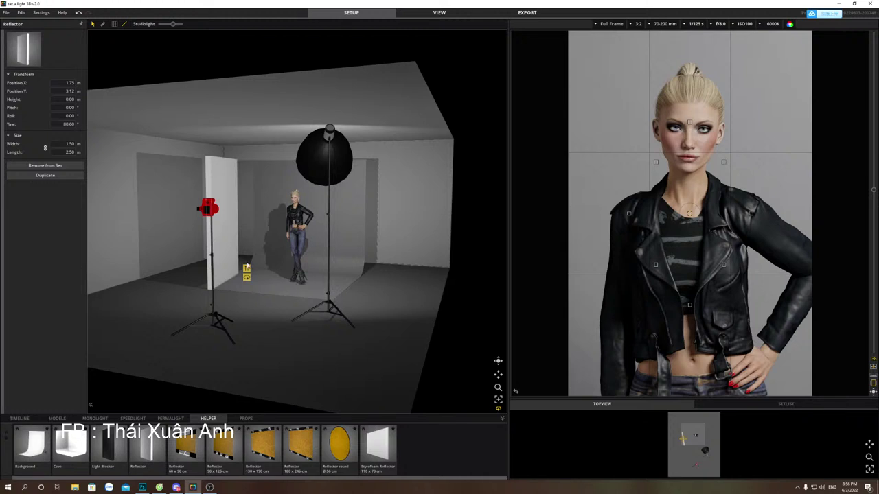
left_click_drag(247, 273, 261, 271)
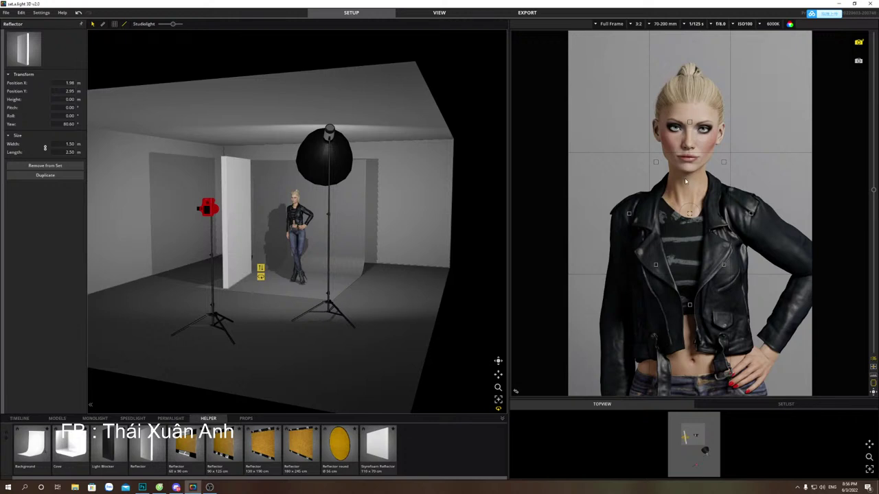
left_click_drag(238, 284, 269, 275)
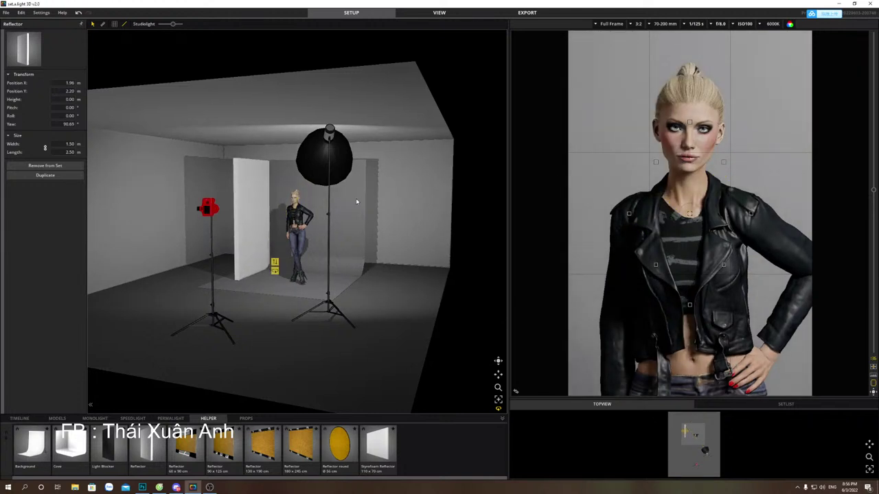
Move the reflector panel to the front of the room and shift the backdrop and model toward the side wall.
left_click(320, 173)
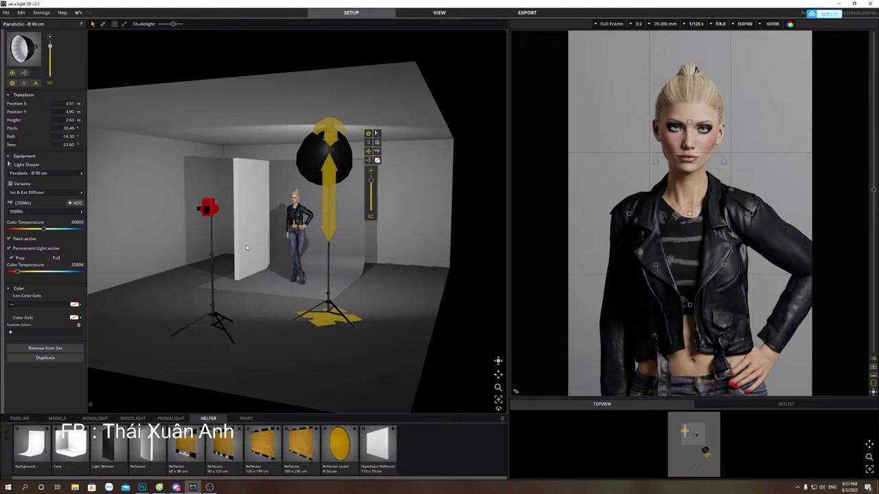
left_click(258, 281)
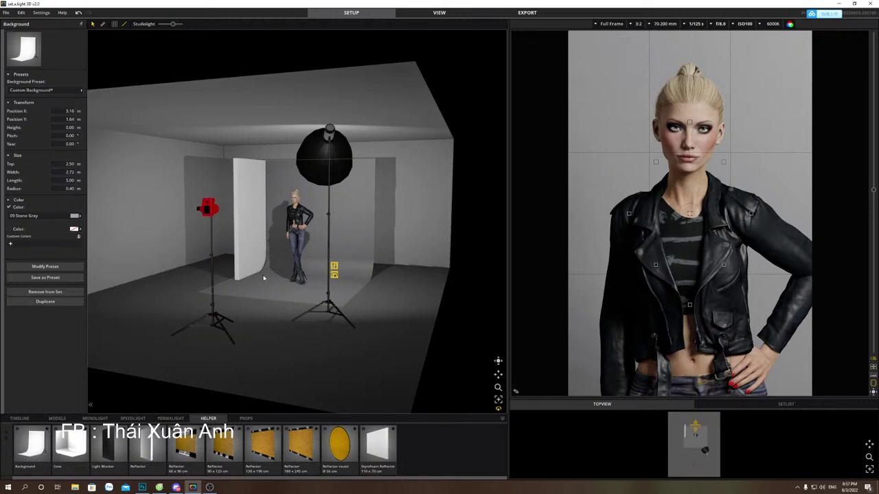
left_click_drag(271, 279, 128, 268)
left_click_drag(296, 265, 232, 273)
left_click(254, 274)
Move the parabolic light over beside the side wall and aim it at the model.
left_click(327, 313)
left_click_drag(327, 312, 224, 295)
left_click_drag(237, 154, 316, 160)
Move the camera to about X 1.29 m, Y 4.55 m, turn it to the model and reframe her at 124 mm.
left_click(215, 330)
left_click_drag(214, 329, 162, 292)
left_click(184, 203)
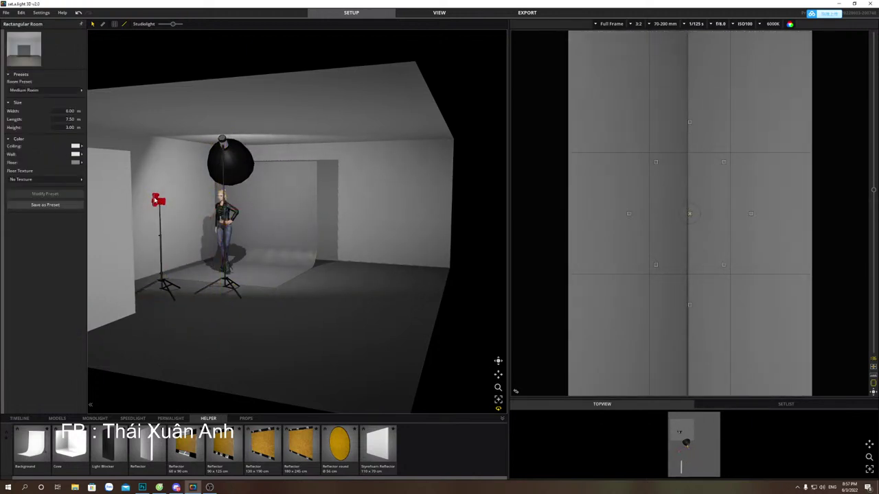
left_click(181, 204)
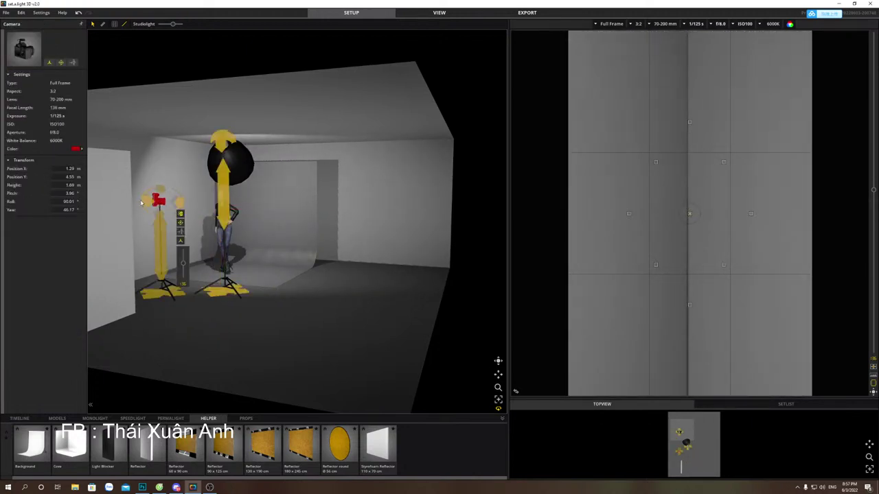
left_click_drag(149, 204, 471, 222)
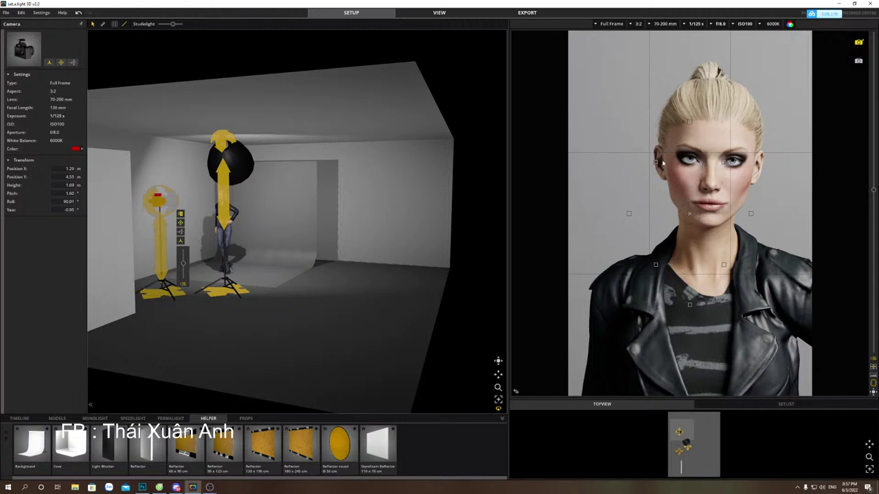
left_click(689, 213)
scroll(724, 242, "down", 3)
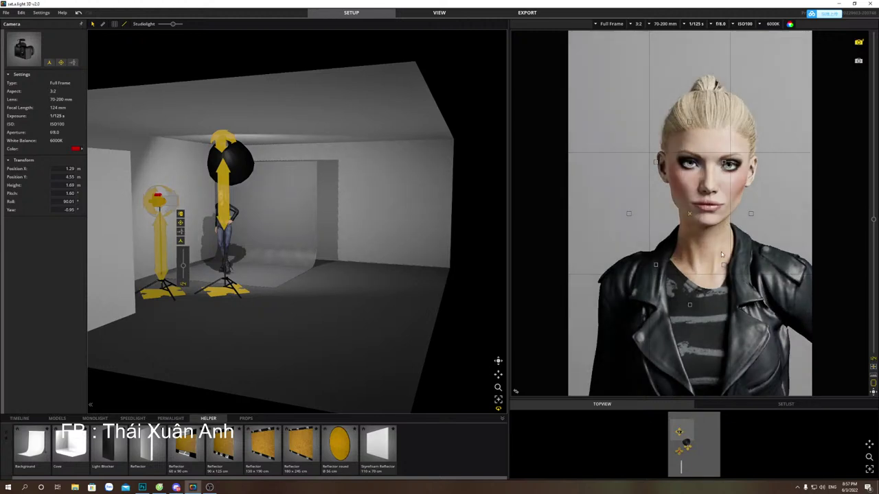
left_click_drag(872, 385, 868, 383)
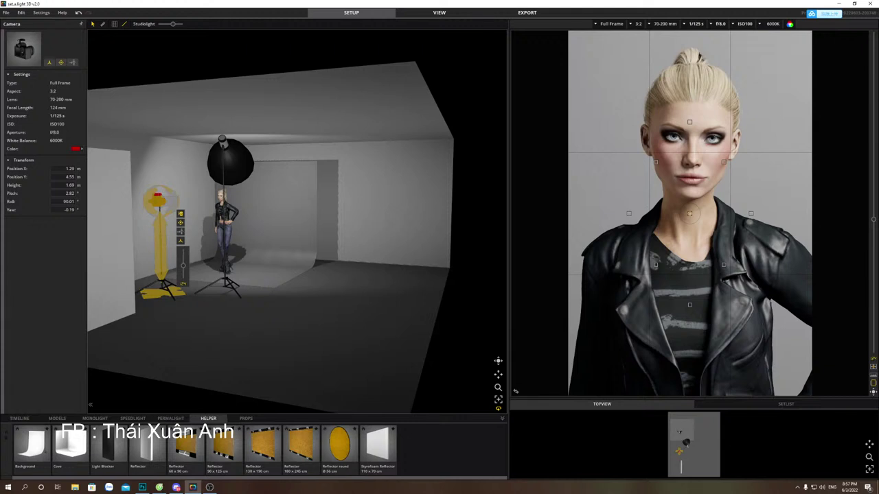
Return the backdrop and model to the room's centre and aim the parabolic light at her from about X 4.69 m, Y 4.65 m.
key("alt+Tab")
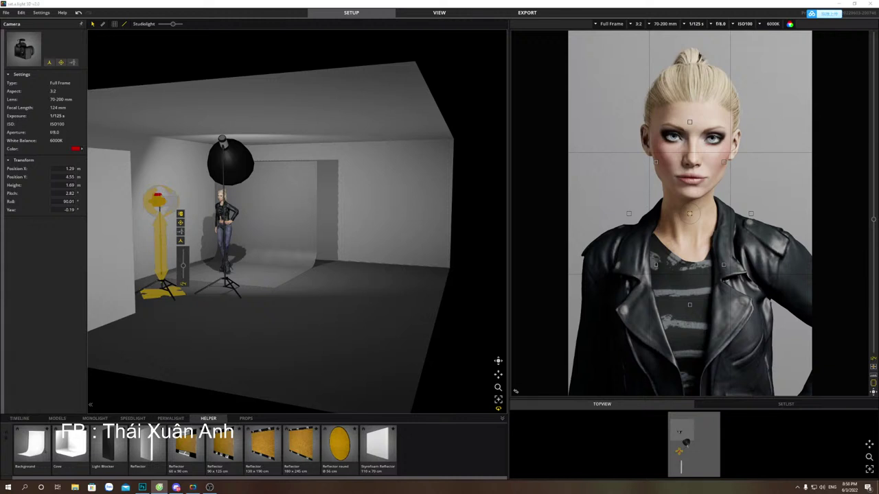
key("alt+Tab")
left_click_drag(297, 258, 362, 267)
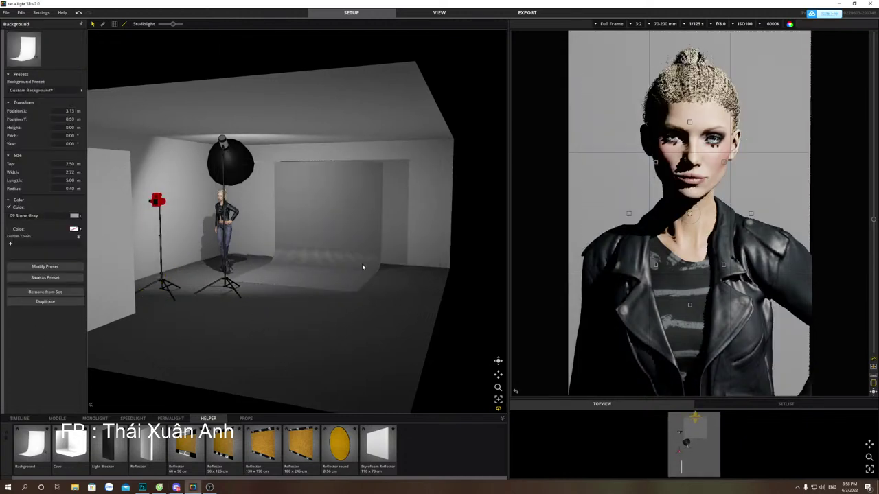
left_click_drag(230, 264, 325, 275)
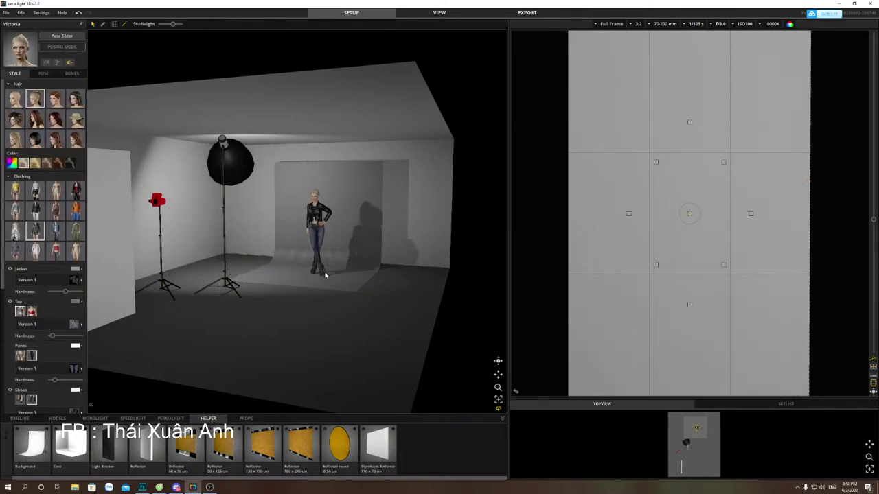
left_click_drag(221, 284, 338, 306)
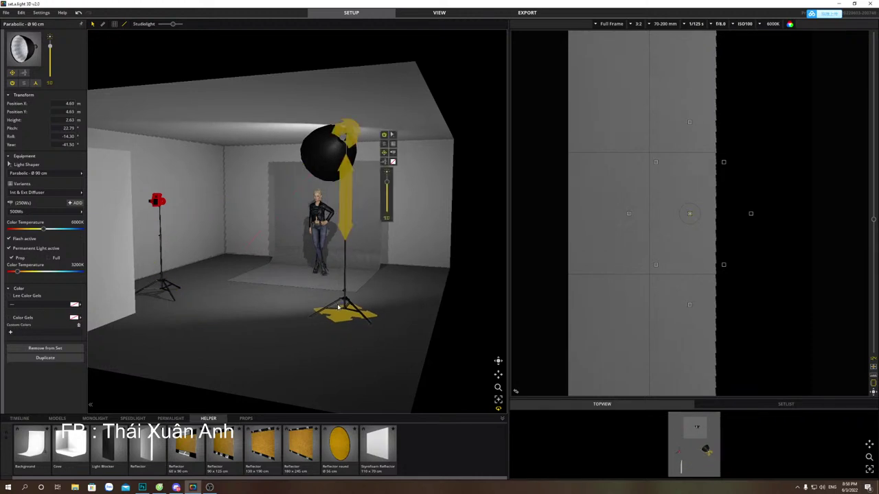
left_click_drag(335, 145, 333, 206)
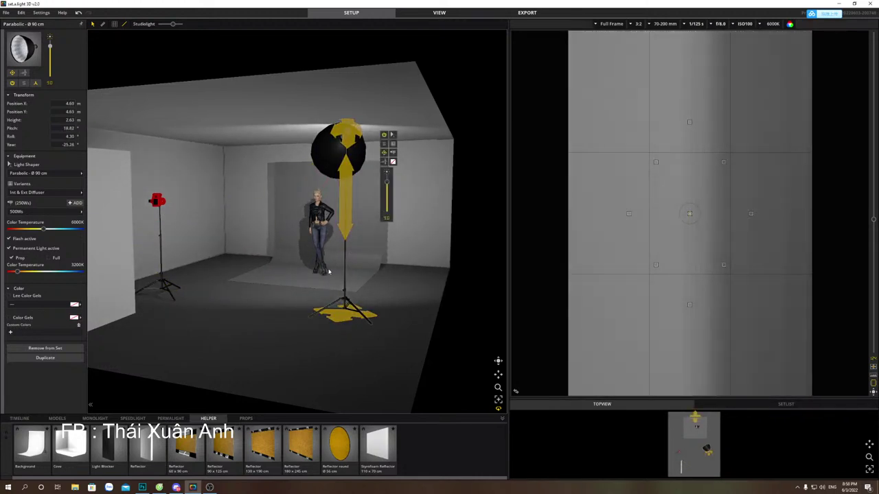
Place the camera at about X 3.35 m, Y 5.53 m, aim it at the model and reframe her at 118 mm.
left_click_drag(180, 299, 230, 216)
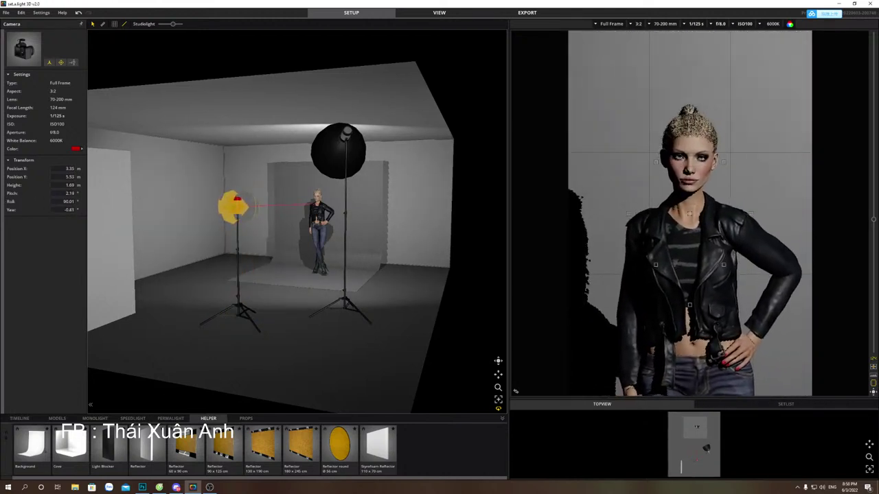
scroll(519, 232, "down", 1)
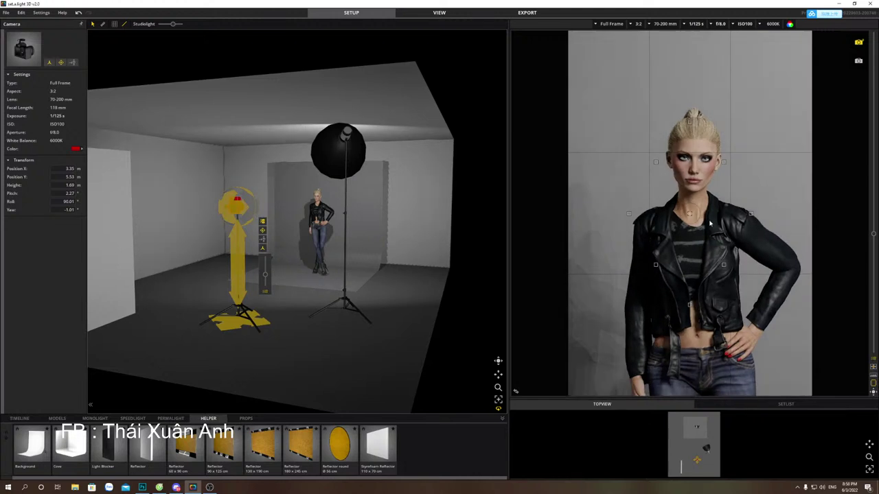
left_click(873, 395)
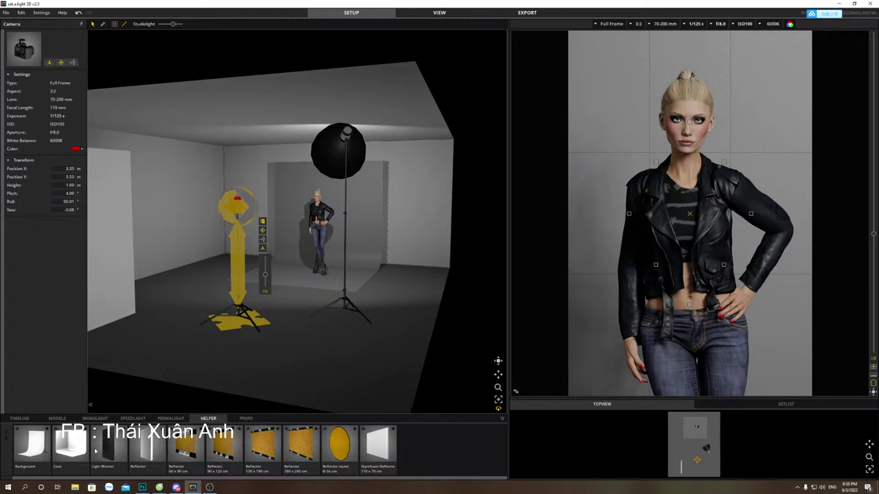
Browse the monolight shapers, from reflectors and umbrellas to striplights and softboxes, for comparison with the parabolic light.
left_click(57, 418)
left_click(95, 418)
scroll(145, 451, "up", 5)
scroll(146, 451, "up", 4)
scroll(291, 450, "down", 8)
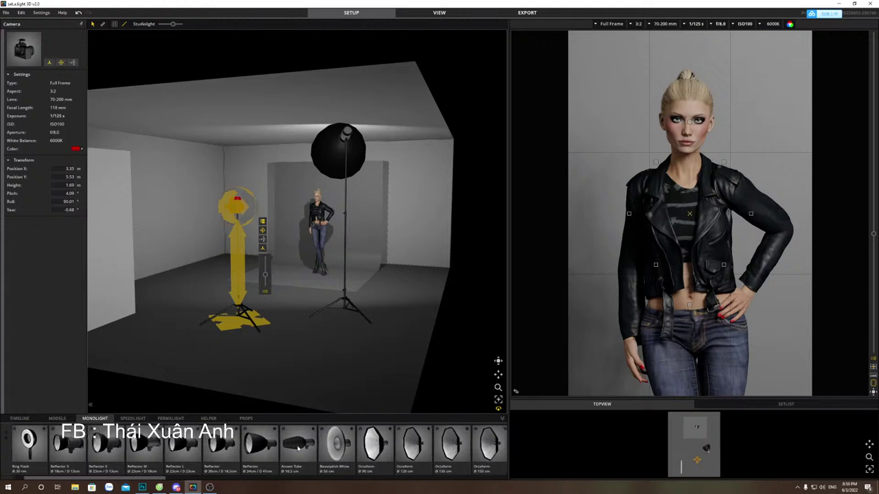
scroll(291, 447, "down", 8)
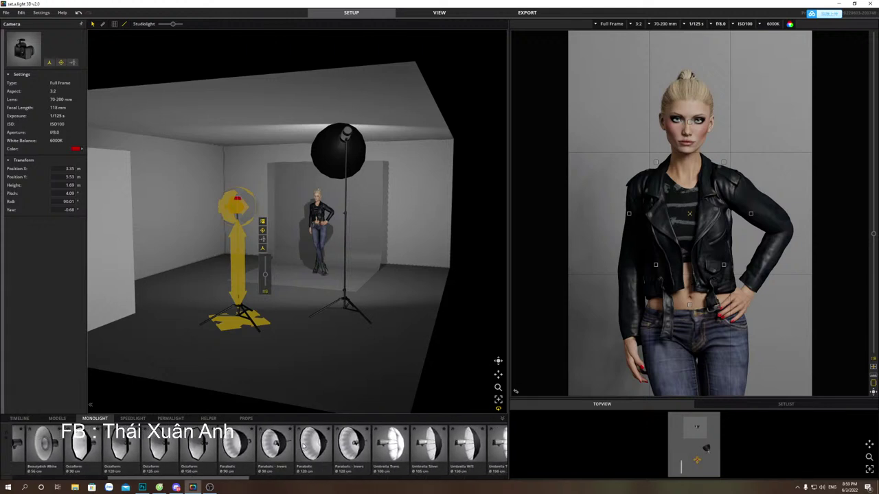
scroll(306, 445, "down", 8)
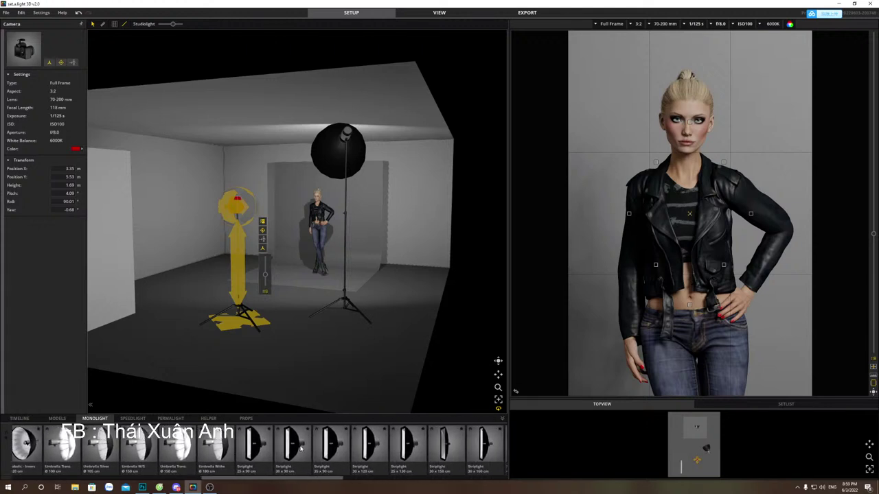
scroll(269, 447, "down", 8)
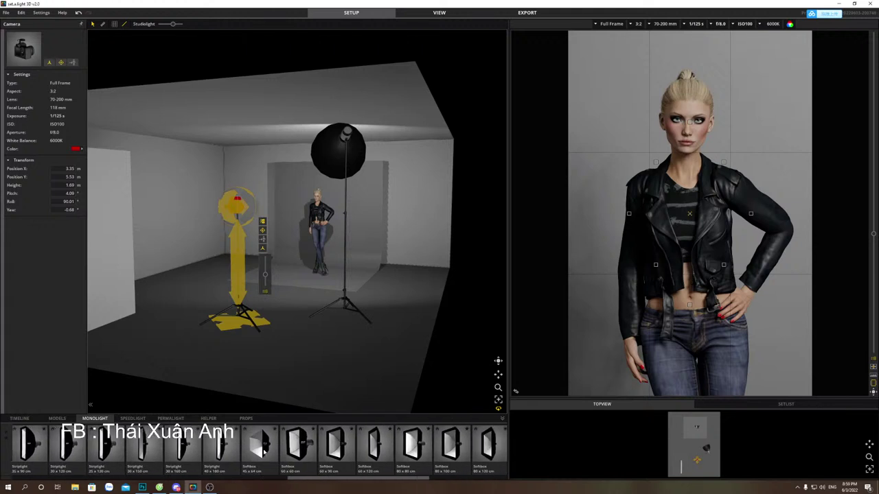
scroll(309, 449, "down", 4)
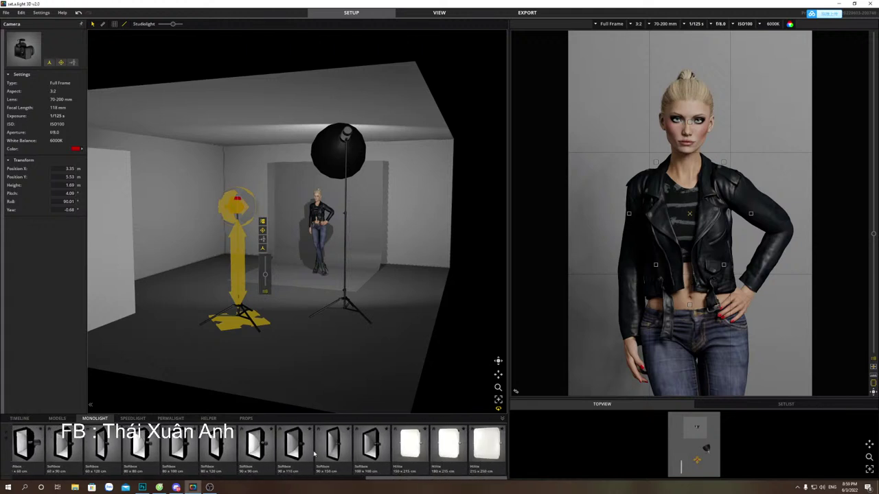
scroll(436, 481, "up", 1)
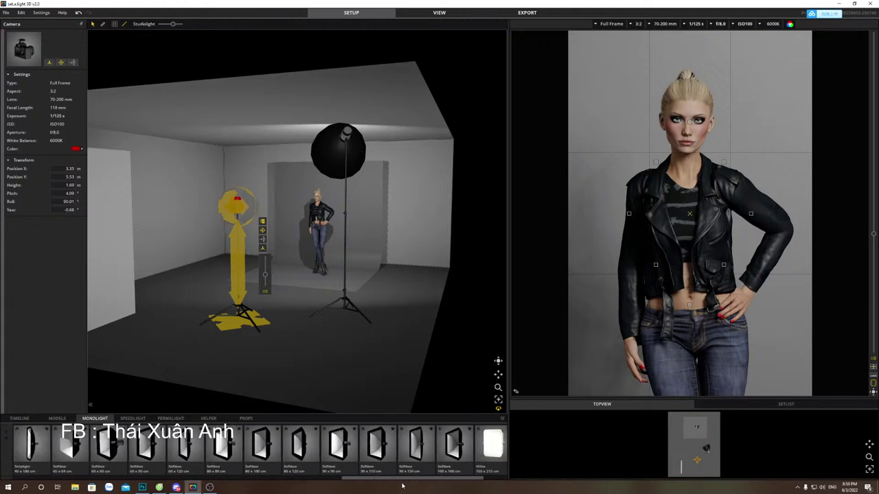
left_click(334, 154)
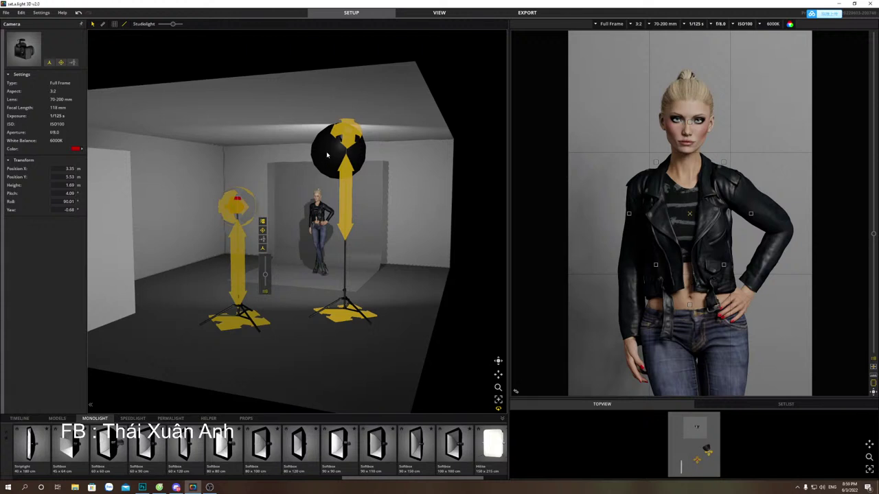
left_click(327, 156, "ctrl")
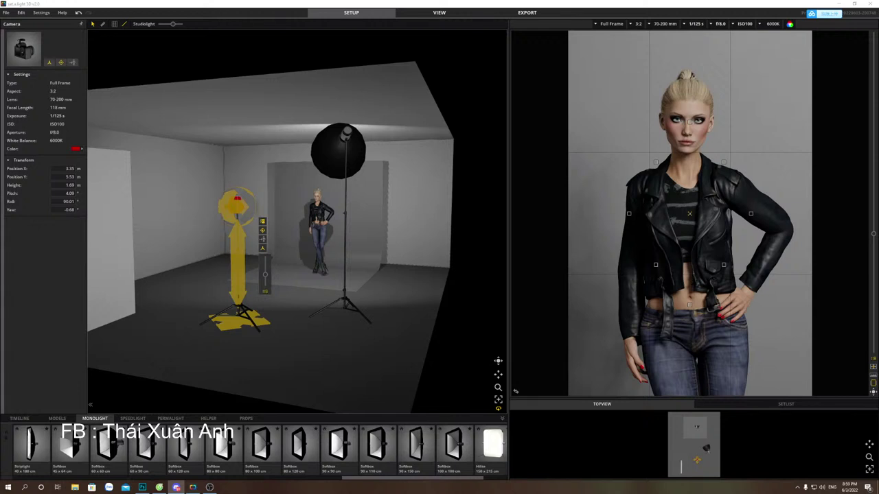
Replace the parabolic light beside the camera with a 100 cm translucent umbrella (Umbrella Trans.).
scroll(366, 462, "down", 3)
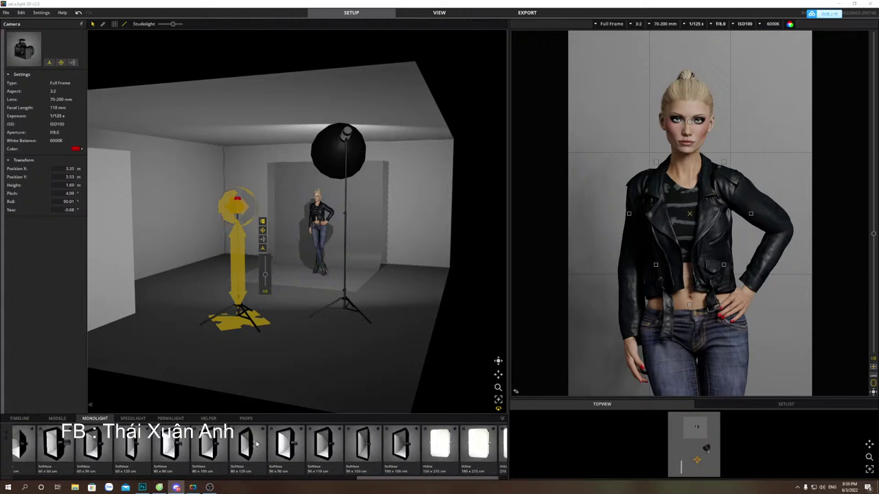
scroll(256, 445, "up", 5)
scroll(255, 447, "up", 8)
scroll(256, 447, "up", 6)
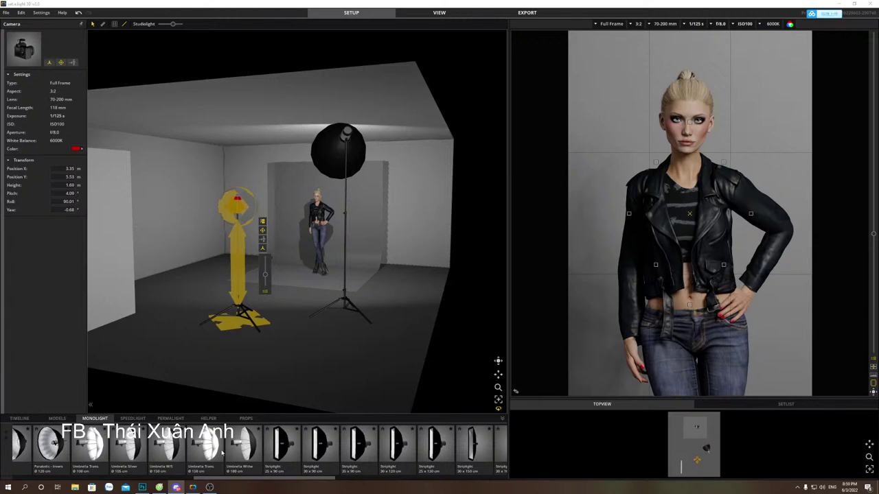
scroll(208, 449, "up", 2)
scroll(208, 448, "up", 3)
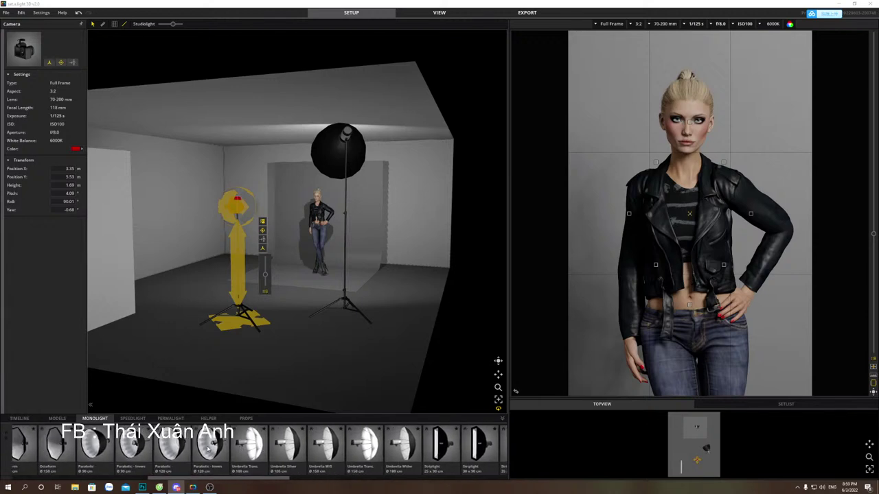
left_click_drag(267, 450, 337, 310)
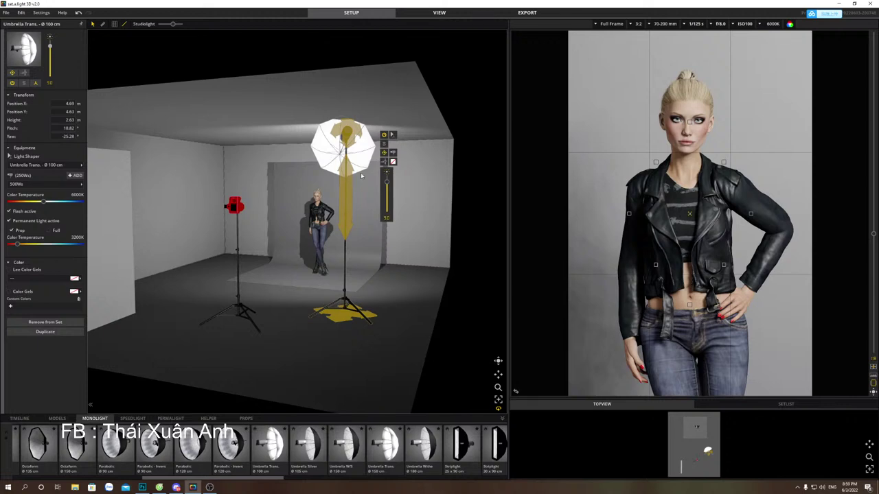
Turn the umbrella light away from the model to a yaw of about 142.5° at 500Ws, and set the camera aperture to f/5.0.
left_click_drag(348, 163, 117, 226)
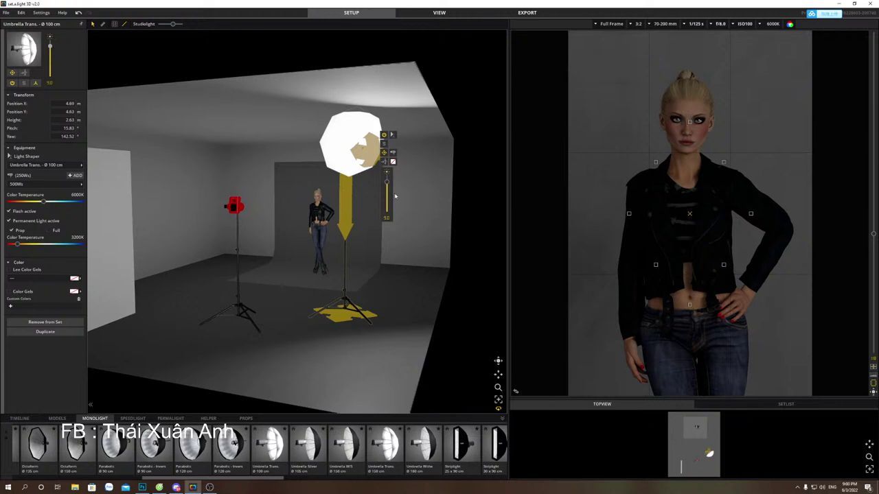
left_click(386, 175)
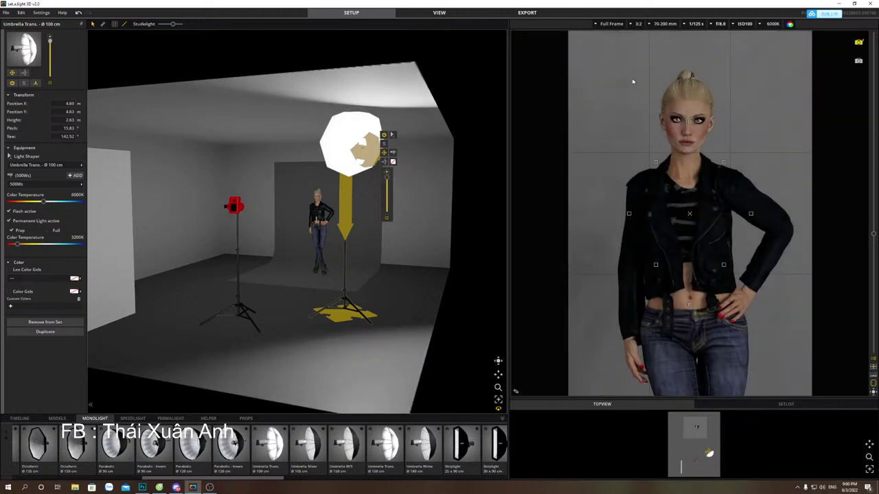
left_click(726, 26)
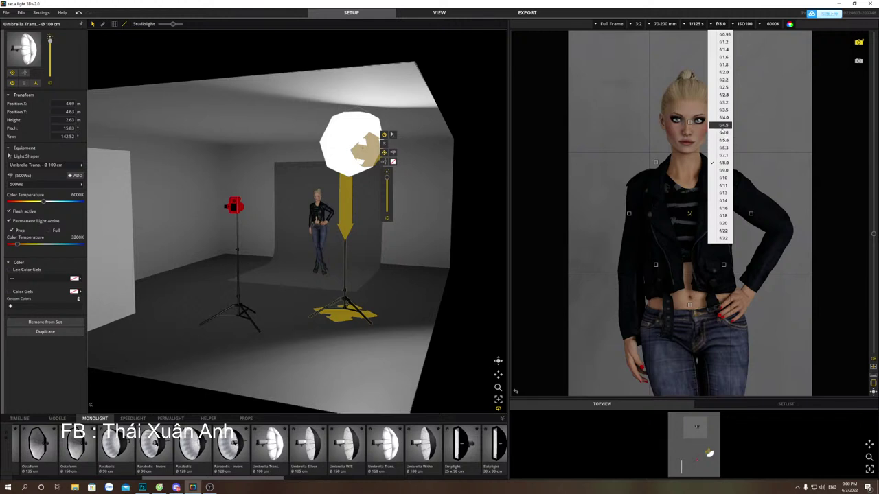
left_click(723, 133)
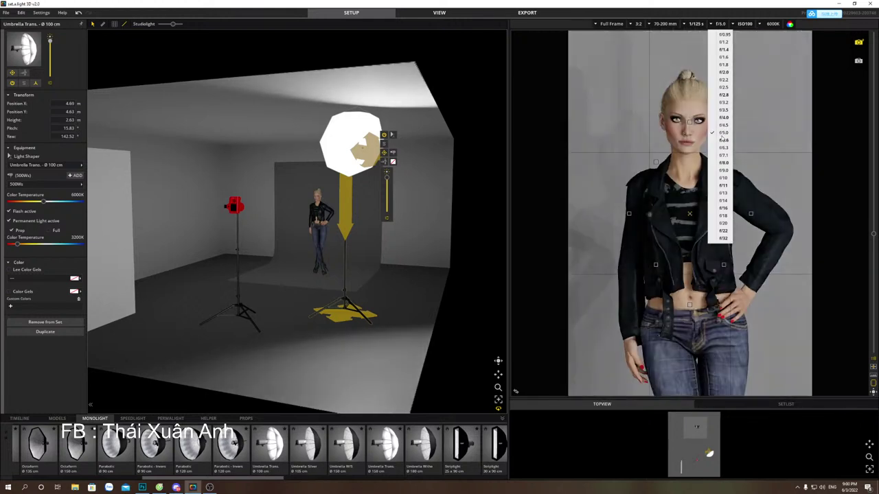
Zoom the camera out to 70 mm and reframe the model full-length.
left_click(324, 371)
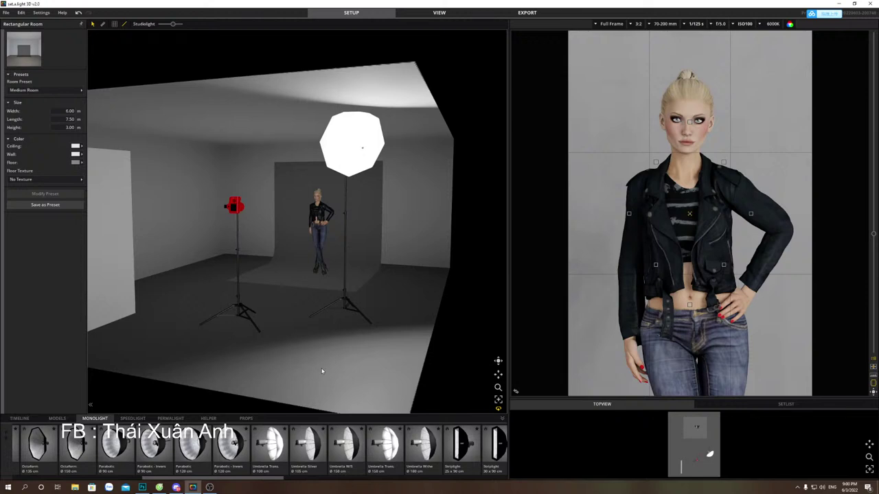
left_click(705, 259)
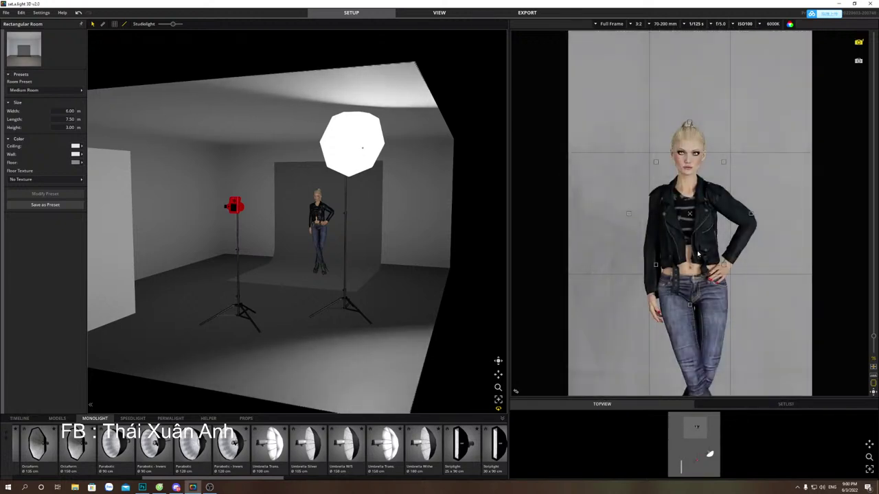
left_click(873, 393)
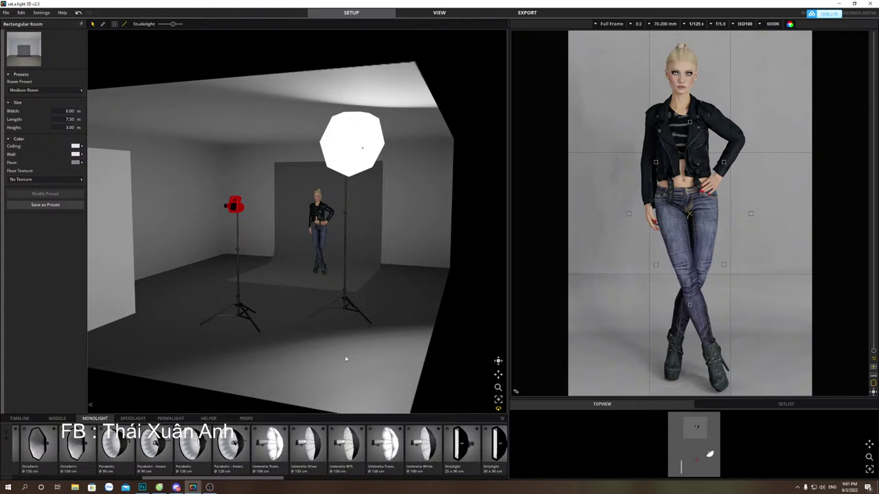
Aim the umbrella light back at the model from about X 4.62 m, Y 4.59 m, with a yaw of about -24°.
left_click(341, 311)
mouse_move(340, 310)
left_mouse_down()
mouse_move(357, 144)
mouse_move(476, 64)
mouse_move(69, 299)
mouse_move(90, 206)
mouse_move(206, 275)
mouse_move(199, 296)
mouse_move(206, 288)
mouse_move(255, 357)
mouse_move(192, 329)
mouse_move(182, 275)
mouse_move(168, 298)
mouse_move(197, 235)
mouse_move(340, 313)
left_mouse_up()
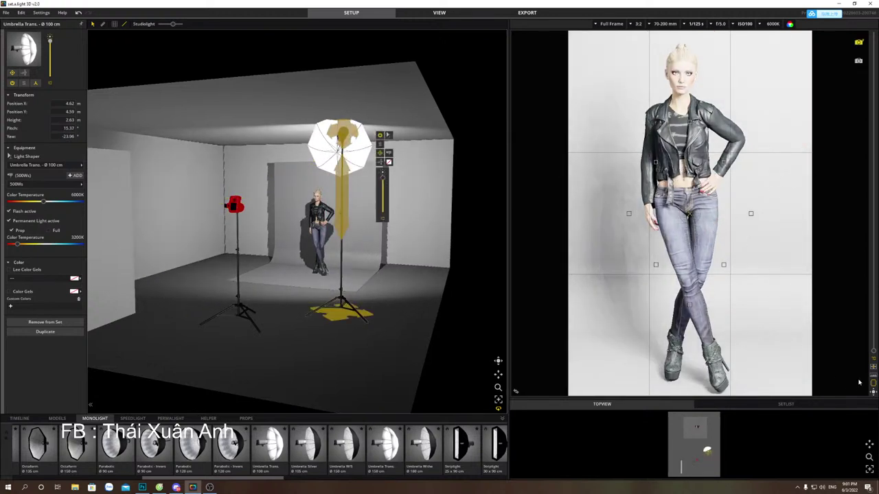
Move the camera back to about X 3.52 m, Y 7.09 m, and shift the backdrop to about X 2.91 m, Y 0.32 m.
left_click_drag(229, 312, 208, 355)
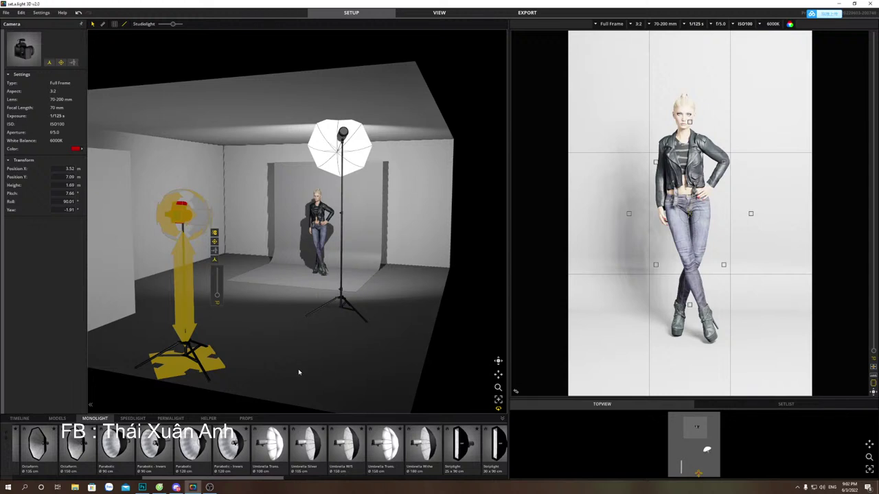
left_click(372, 263)
left_click_drag(376, 274, 348, 279)
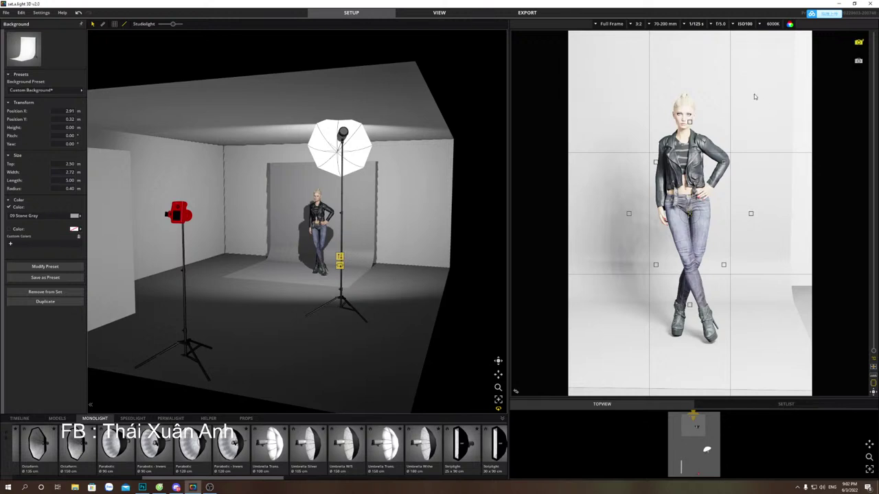
Lower the umbrella light's power to about 109Ws and adjust the camera zoom to keep the model framed full-length.
left_click(343, 206)
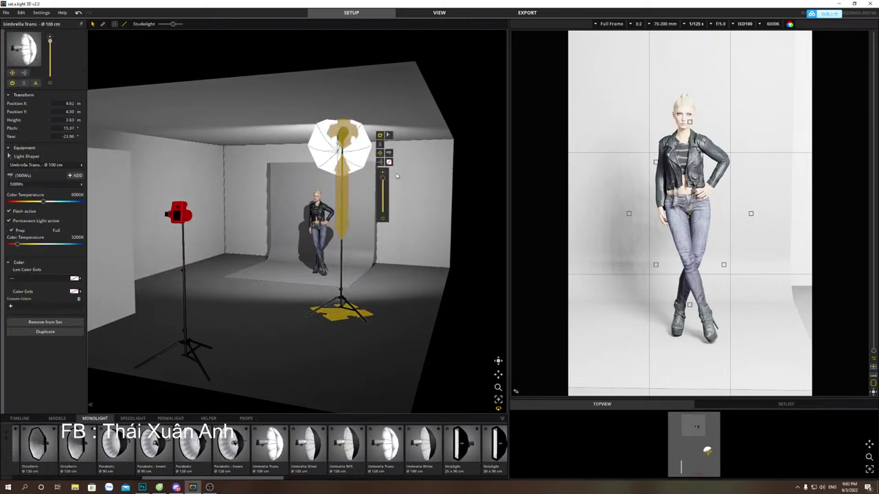
left_click_drag(383, 179, 383, 192)
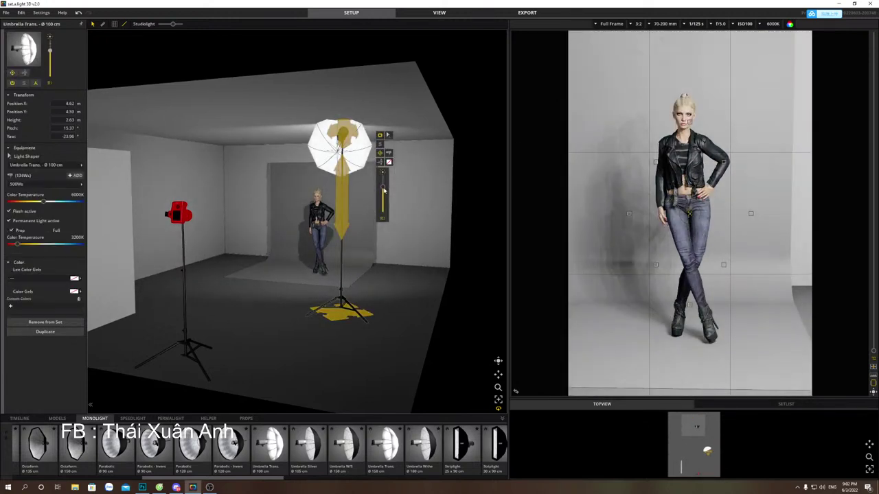
left_click_drag(384, 192, 384, 195)
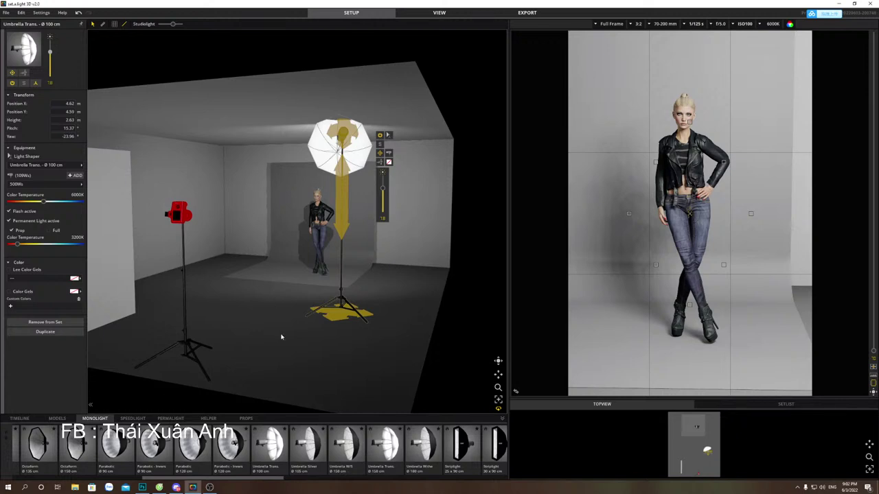
scroll(623, 212, "up", 3)
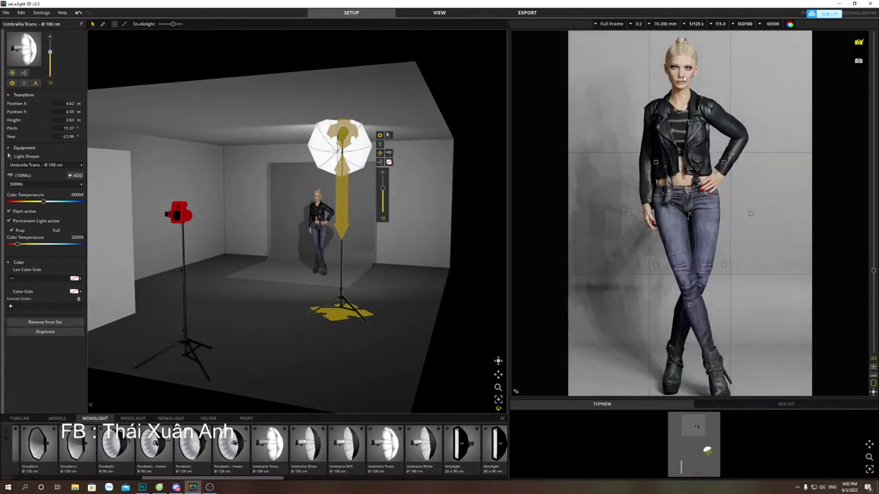
scroll(681, 83, "down", 3)
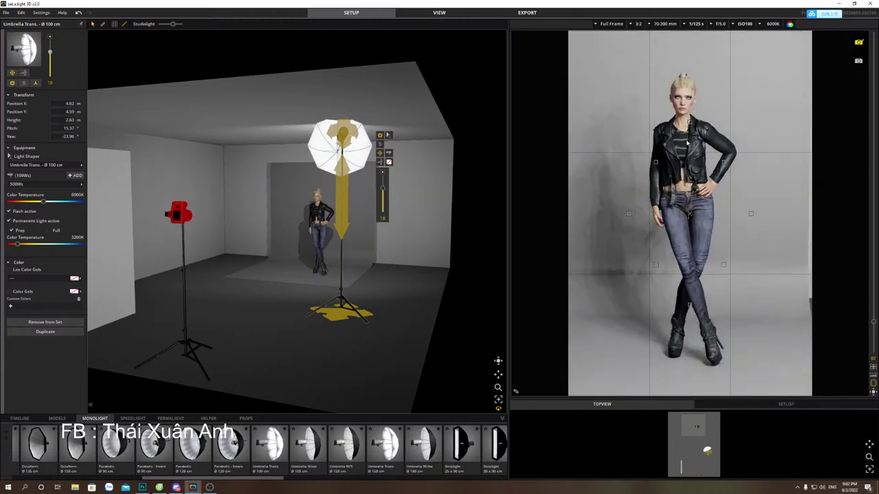
Switch to File Explorer and open the shop folder inside WS 2804 on the ANH SAN PHAM (E:) drive.
left_click(178, 286)
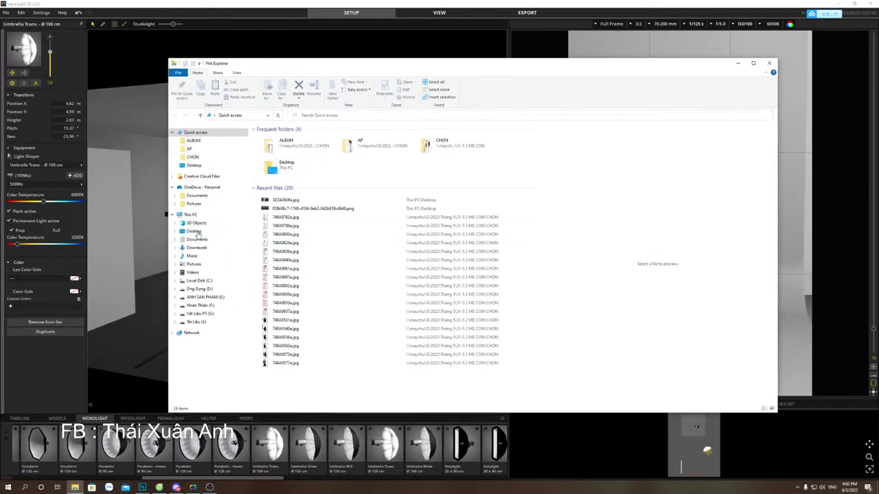
left_click(201, 297)
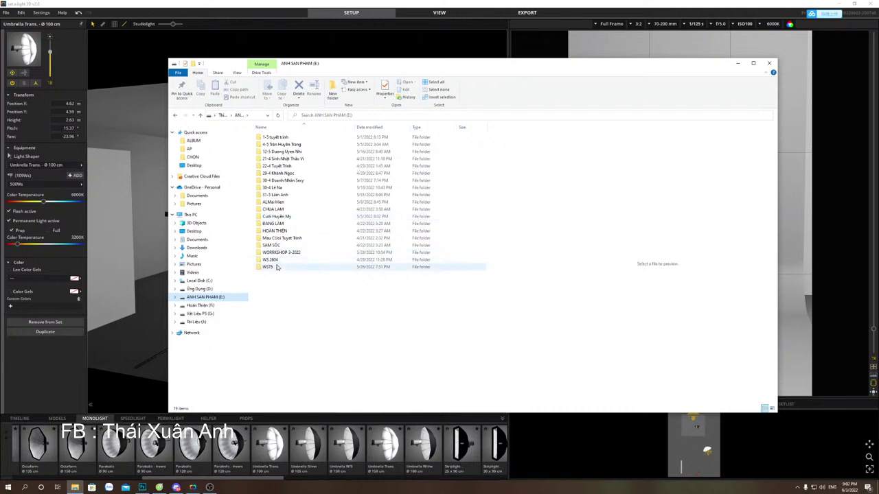
double_click(275, 260)
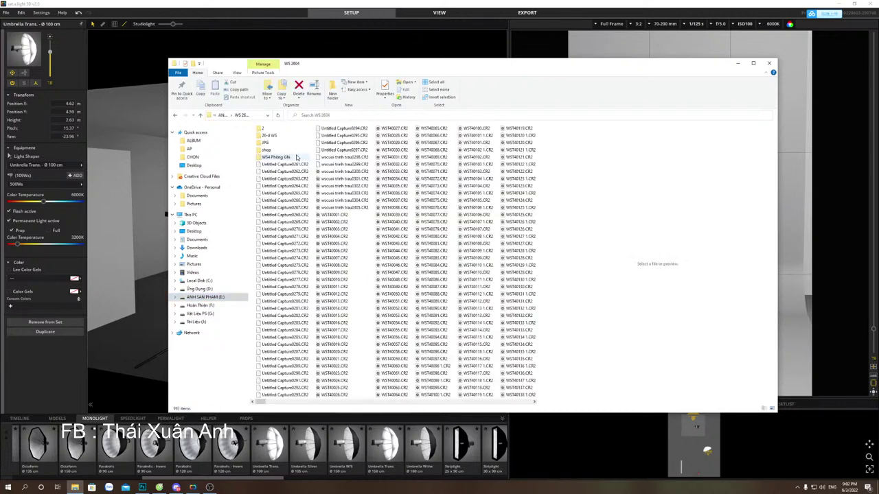
left_click(279, 151)
double_click(279, 152)
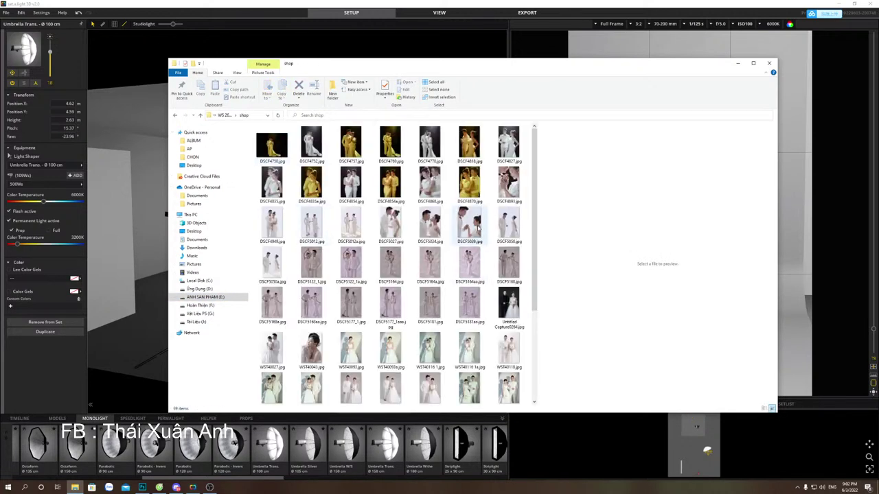
Go back to the E: drive, open the shop folder inside WST5 > RAW and browse its wedding photos.
key("alt+Left")
key("alt+Left")
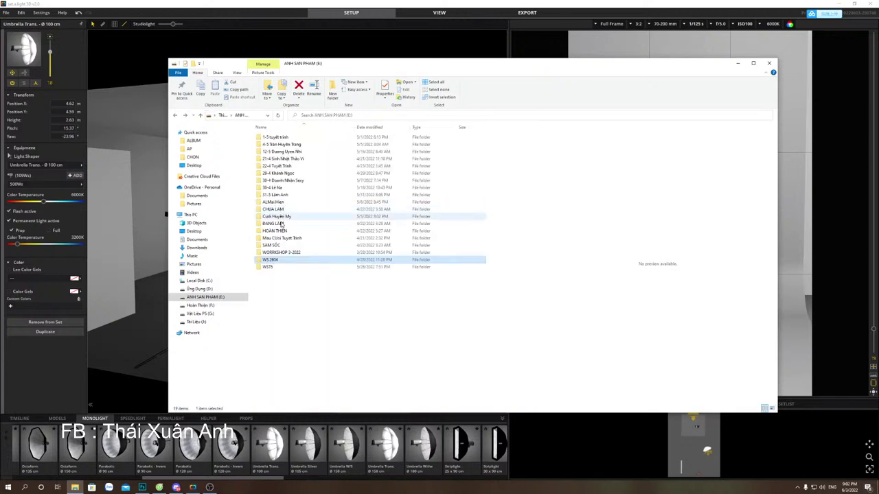
double_click(282, 268)
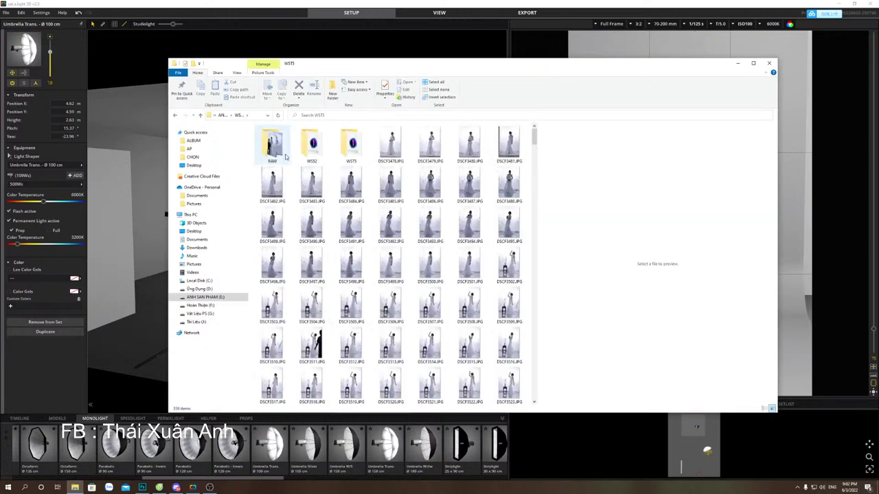
double_click(278, 151)
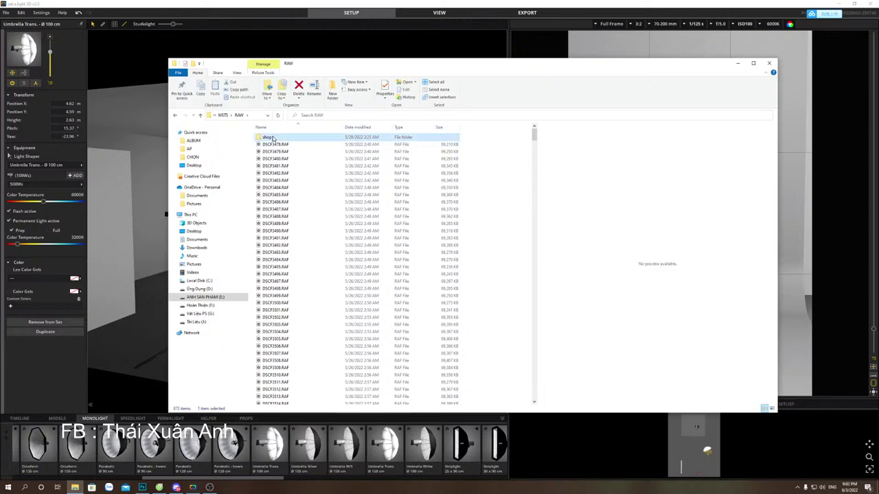
double_click(274, 138)
scroll(465, 241, "down", 5)
scroll(465, 241, "down", 3)
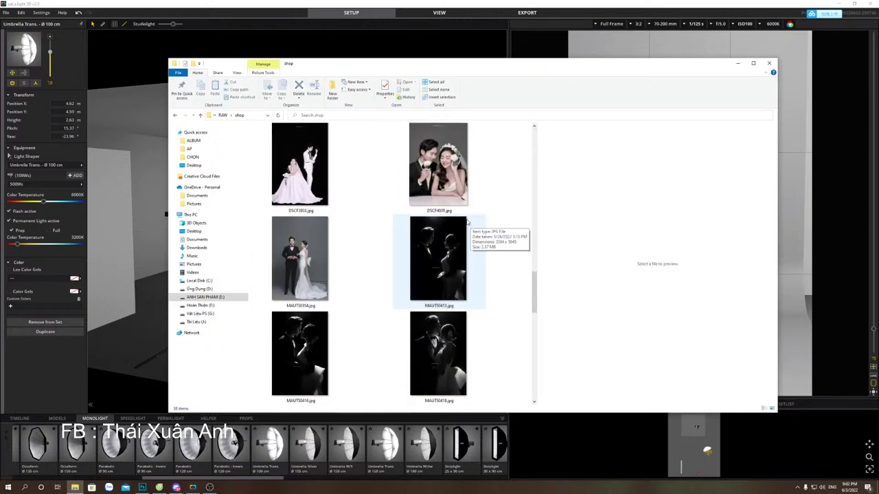
Open the couple photo DSCF3933.jpg, minimise the folder window to view it beside the studio preview, and close it.
left_click(316, 179)
double_click(315, 179)
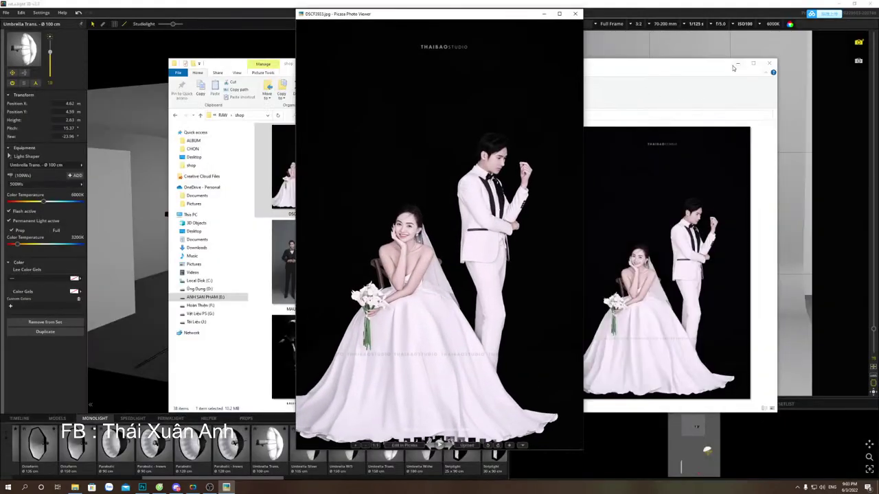
left_click(733, 67)
left_click_drag(432, 19, 331, 36)
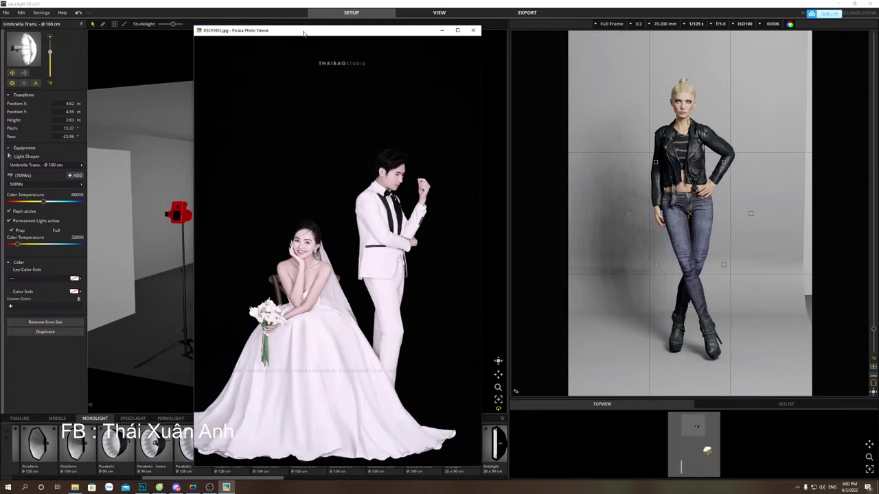
left_click_drag(303, 31, 288, 25)
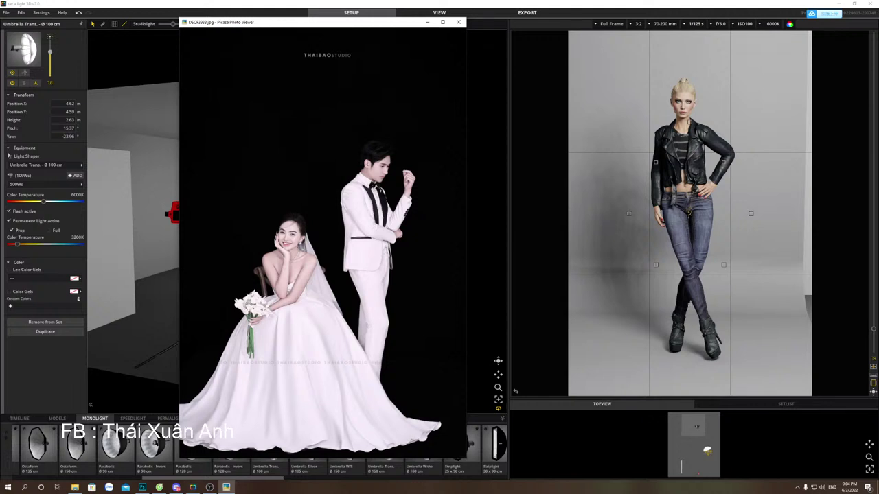
left_click(177, 487)
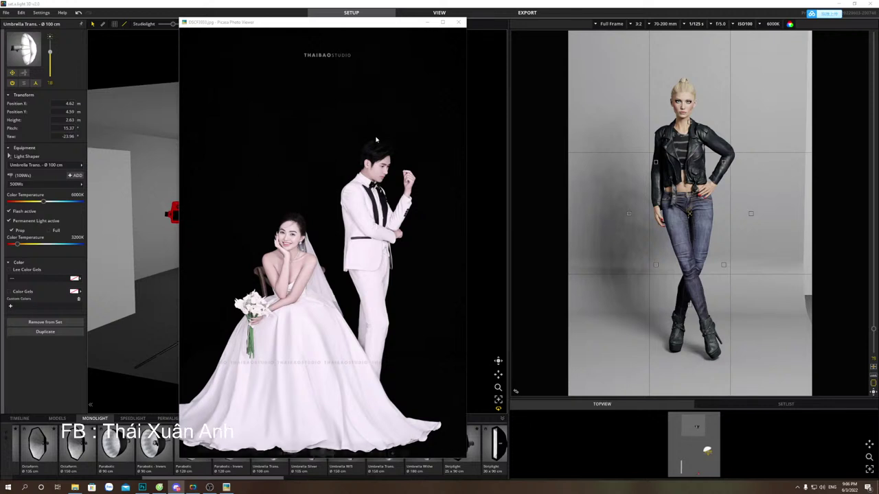
left_click(459, 22)
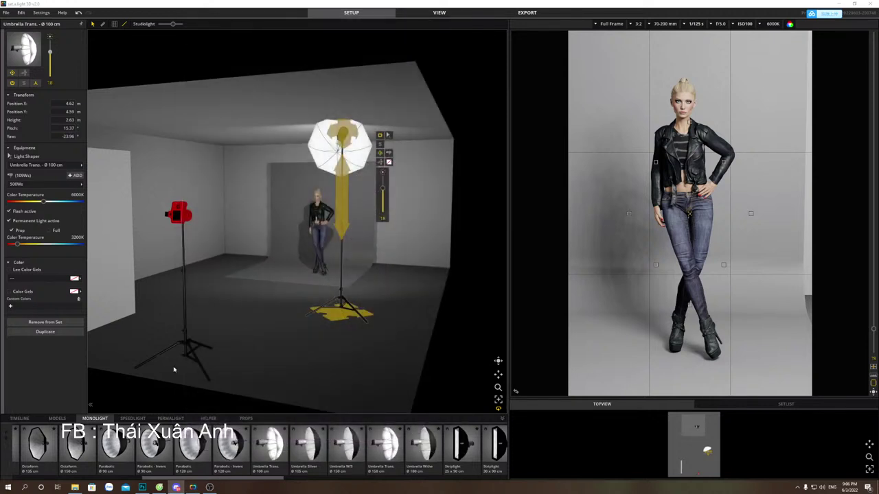
Look through the studio's monolight, speedlight, permalight, helper and props libraries and its timeline.
left_click(208, 419)
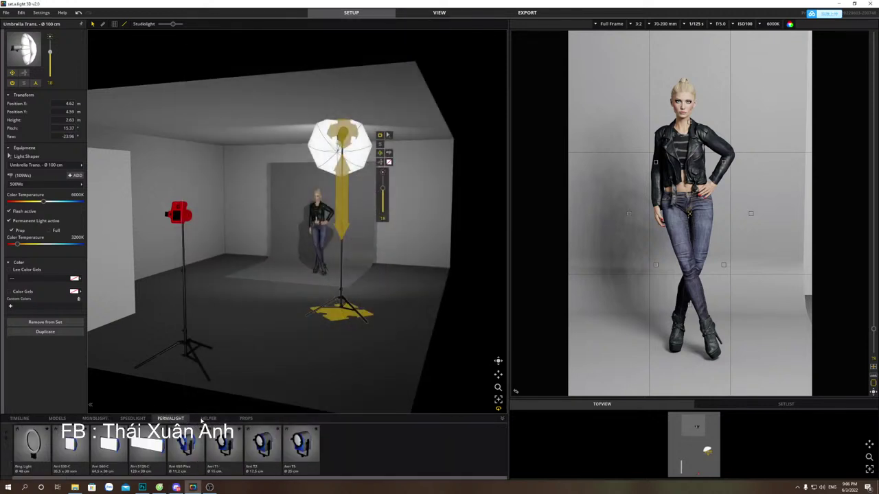
left_click(132, 418)
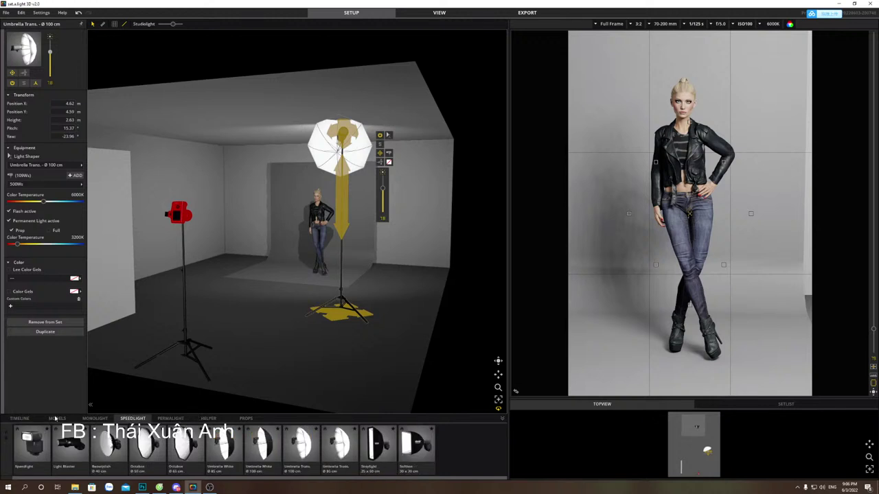
left_click(21, 419)
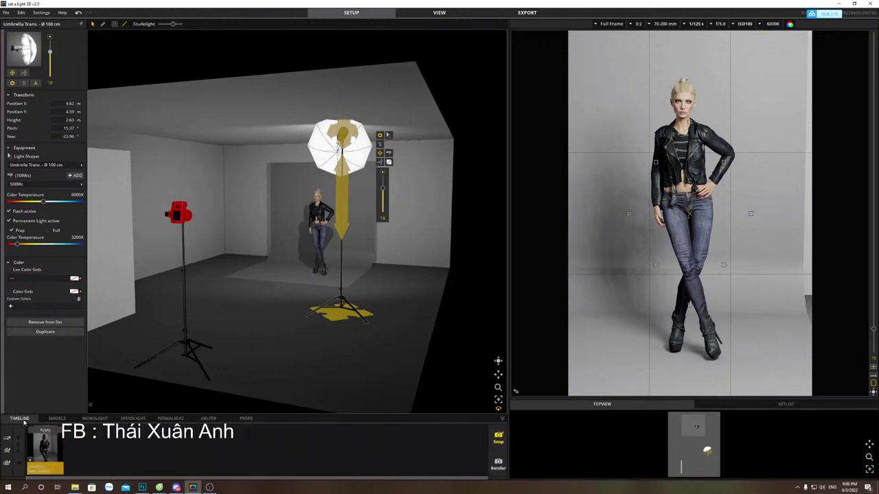
left_click(207, 419)
left_click(245, 418)
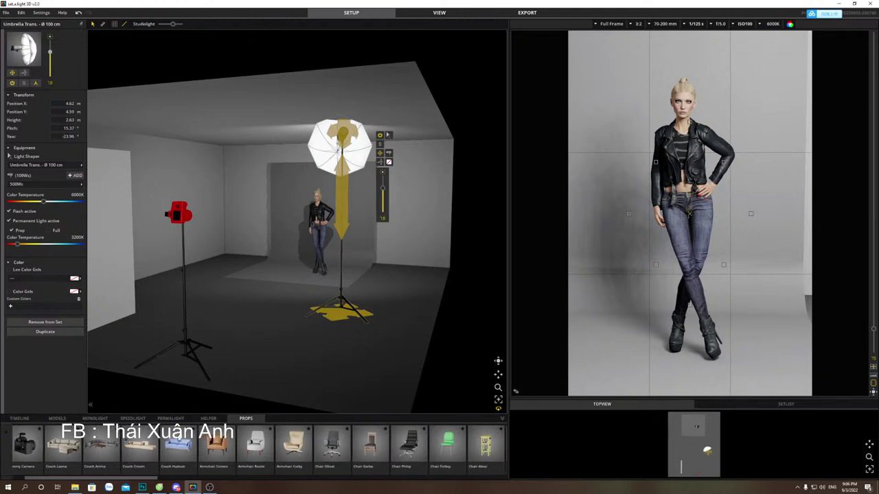
left_click(207, 418)
left_click(170, 418)
left_click(140, 419)
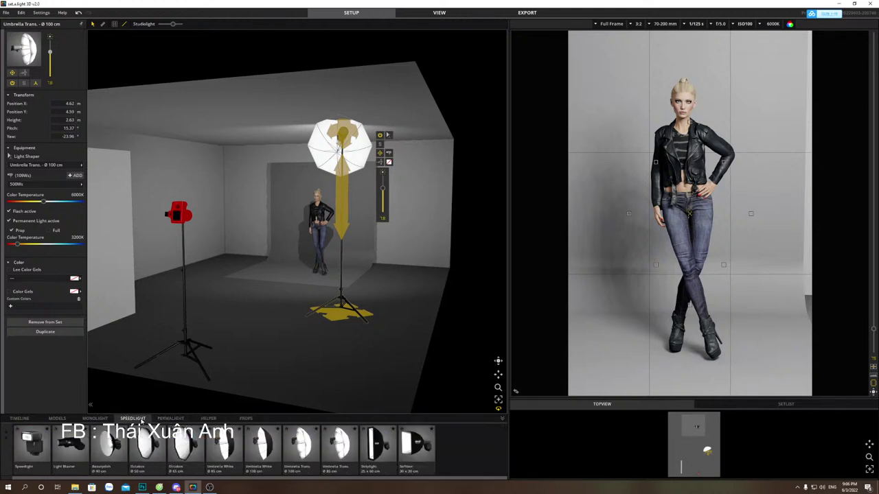
left_click(95, 418)
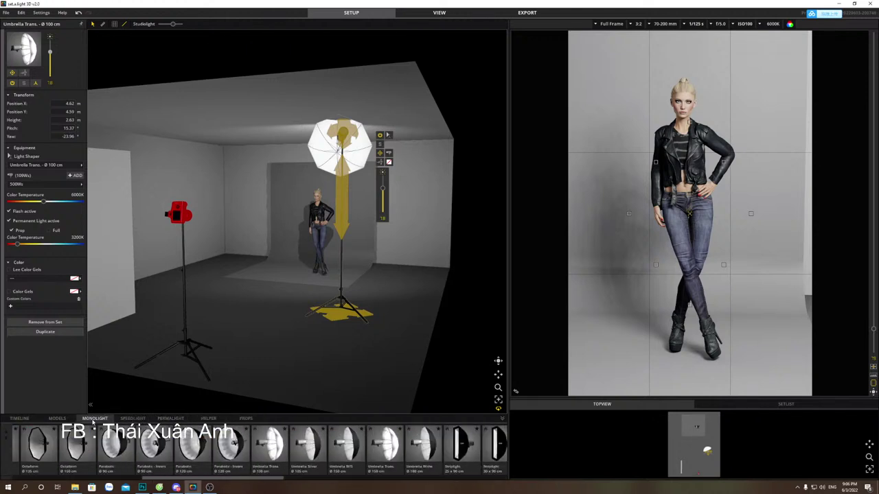
scroll(313, 478, "right", 3)
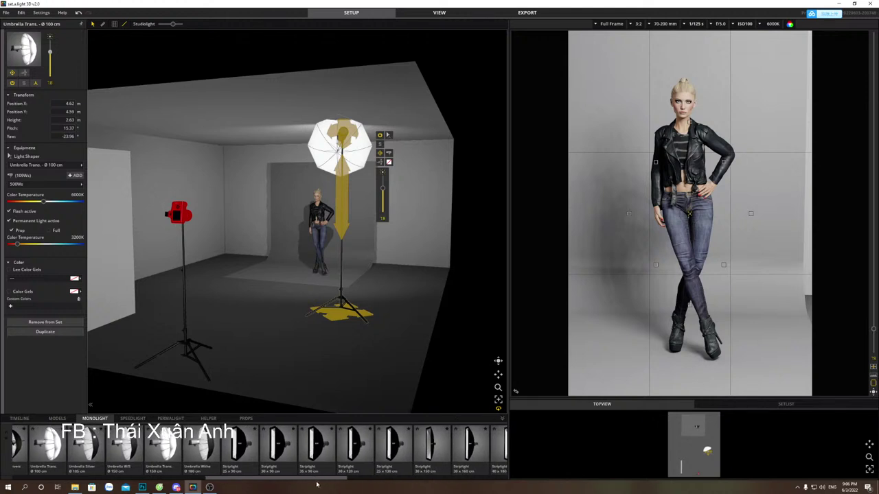
scroll(79, 441, "left", 5)
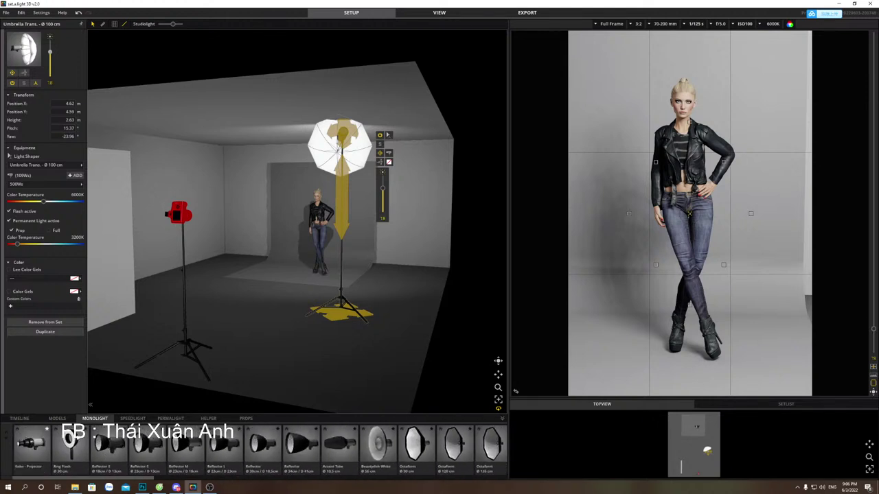
left_click(58, 418)
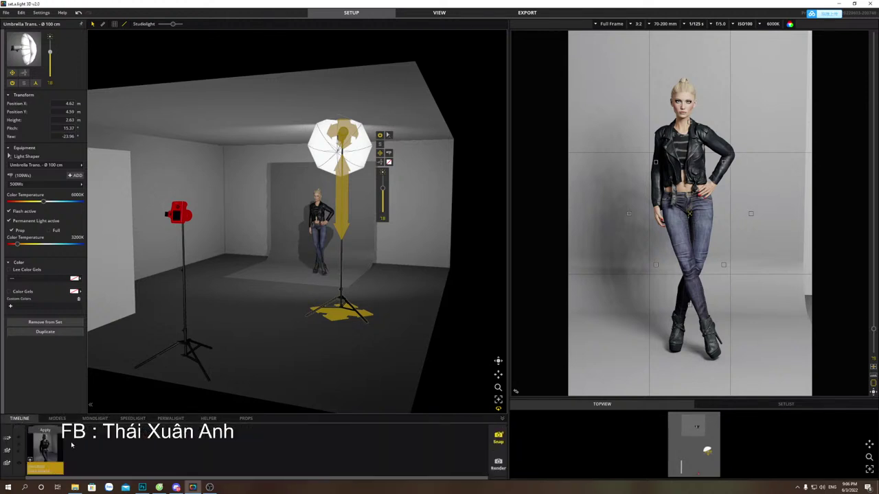
left_click(133, 418)
left_click(170, 419)
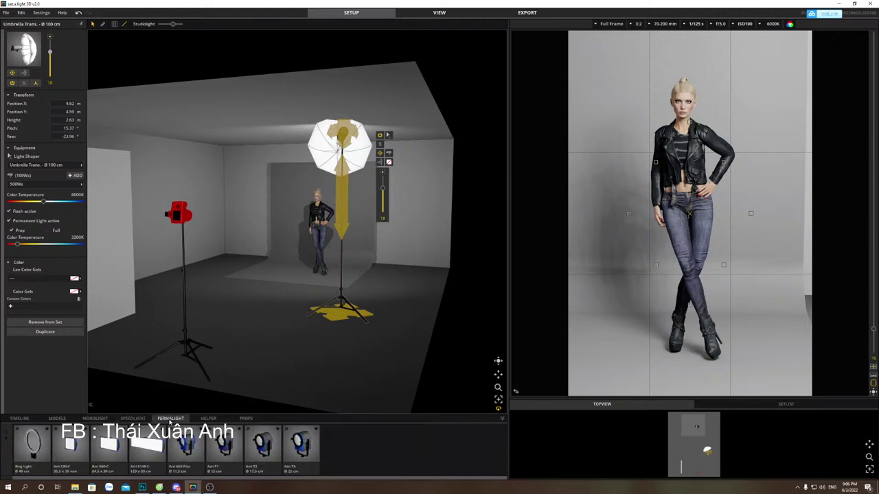
left_click(208, 419)
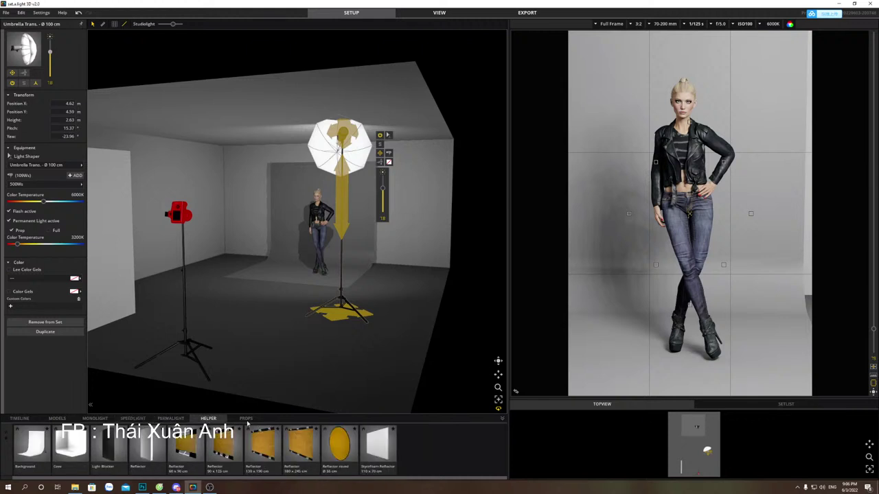
left_click(245, 418)
Change the backdrop behind the model to the Black background preset.
left_click(279, 284)
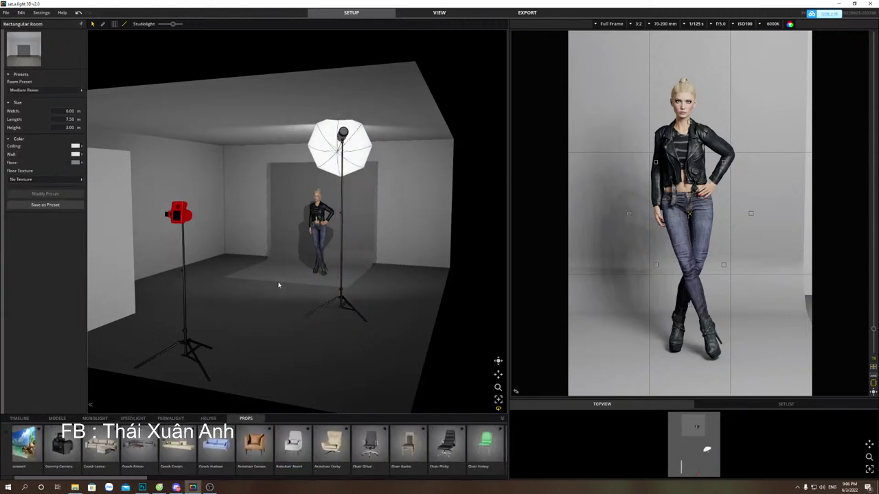
left_click(78, 92)
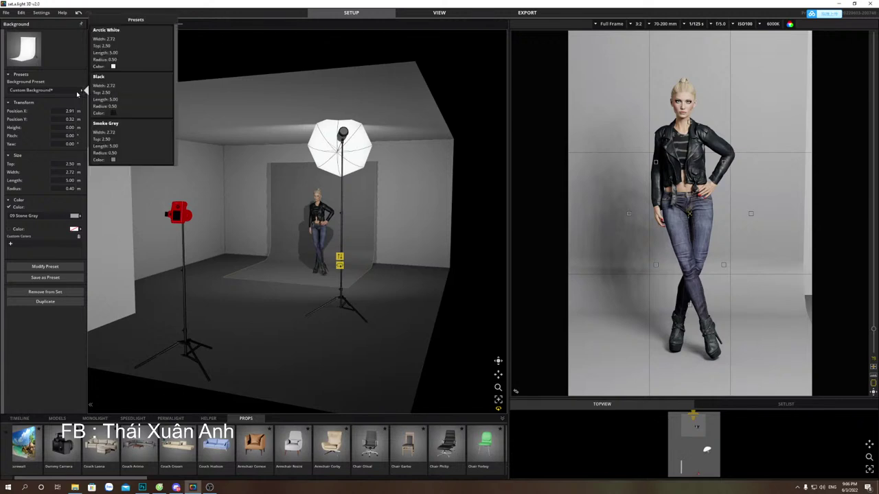
left_click(111, 115)
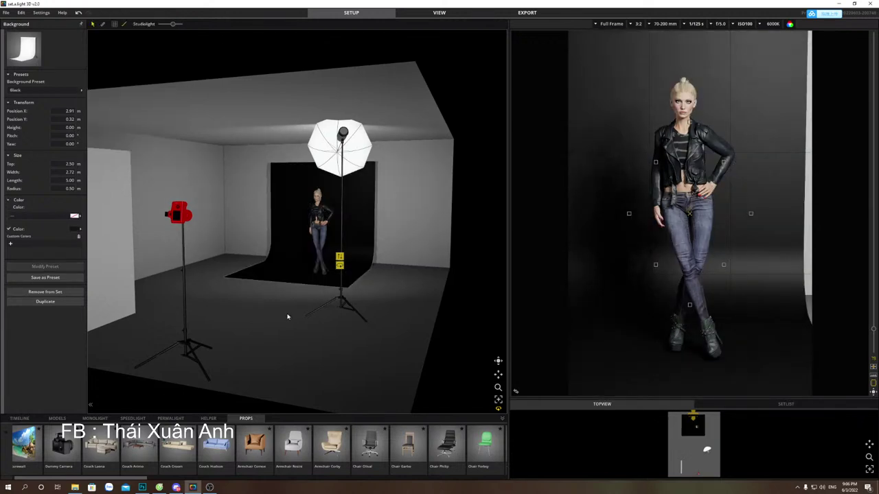
Move the model forward, off the backdrop and towards the camera.
left_click(328, 263)
left_click_drag(327, 263, 292, 281)
left_click(346, 324)
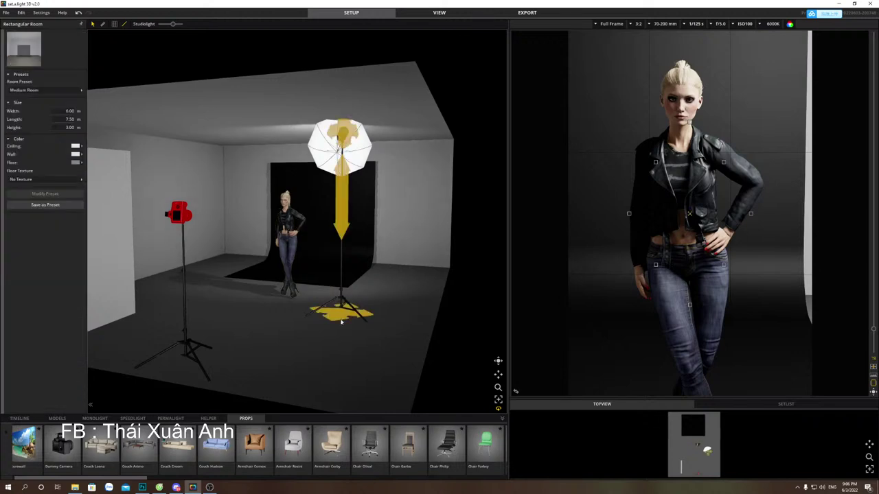
Reposition the camera to about X 3.28 m, Y 7.18 m and turn it so the model is centred in the frame.
left_click(192, 347)
left_click_drag(193, 347, 180, 360)
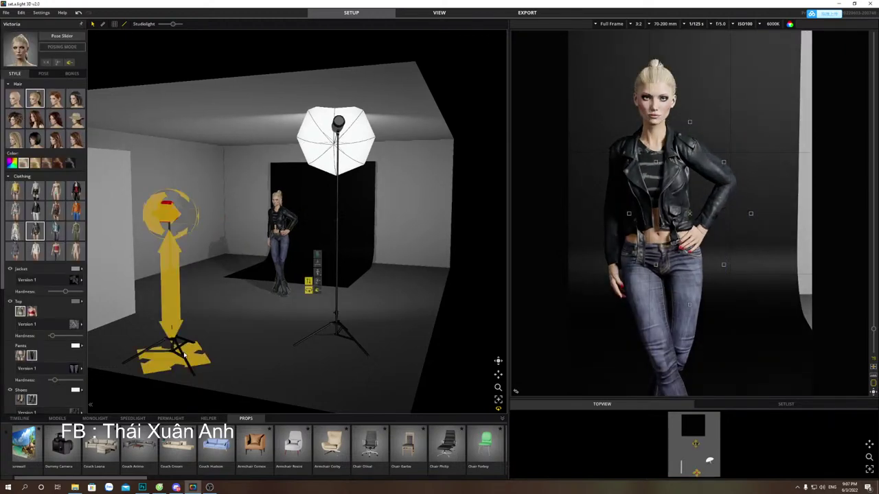
mouse_move(184, 355)
left_mouse_down()
mouse_move(174, 350)
mouse_move(182, 354)
left_mouse_up()
mouse_move(157, 231)
left_mouse_down()
mouse_move(154, 240)
mouse_move(168, 231)
left_mouse_up()
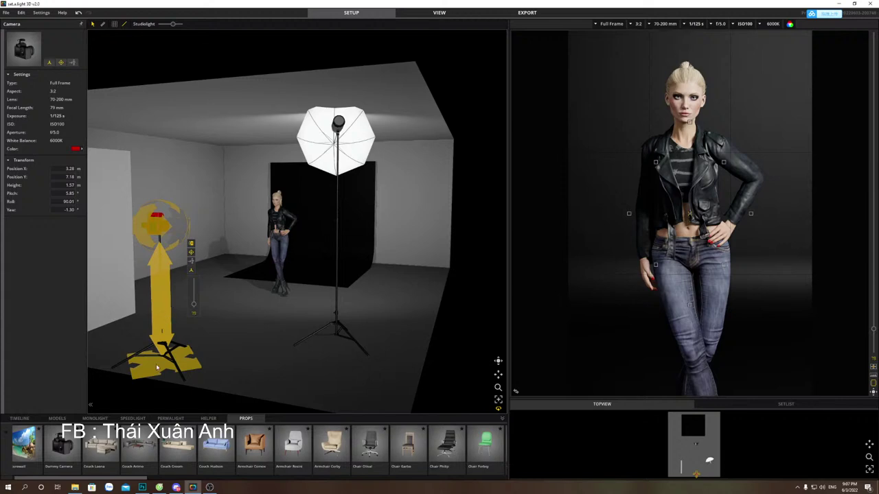
Move the umbrella light beside the camera to about X 3.99 m, Y 6.96 m, yaw 168.46°, and raise its power to 500Ws.
left_click_drag(335, 322, 235, 354)
left_click_drag(230, 127, 657, 130)
mouse_move(271, 199)
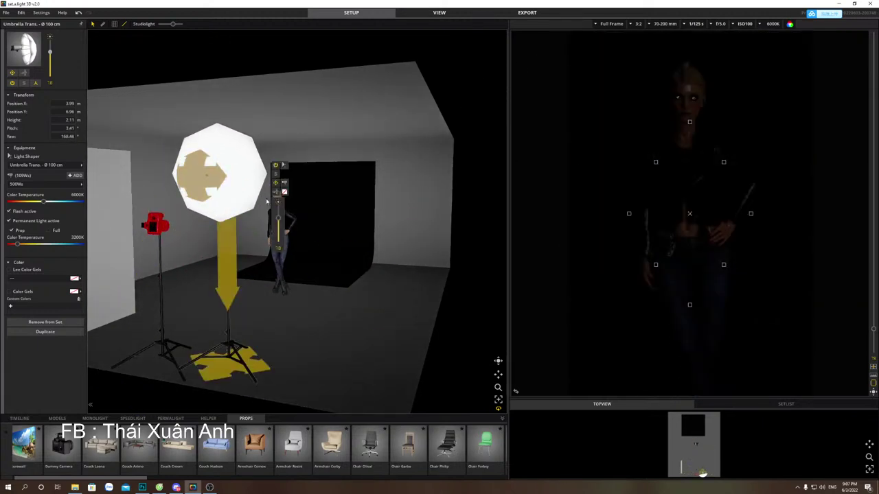
left_click_drag(278, 224, 280, 206)
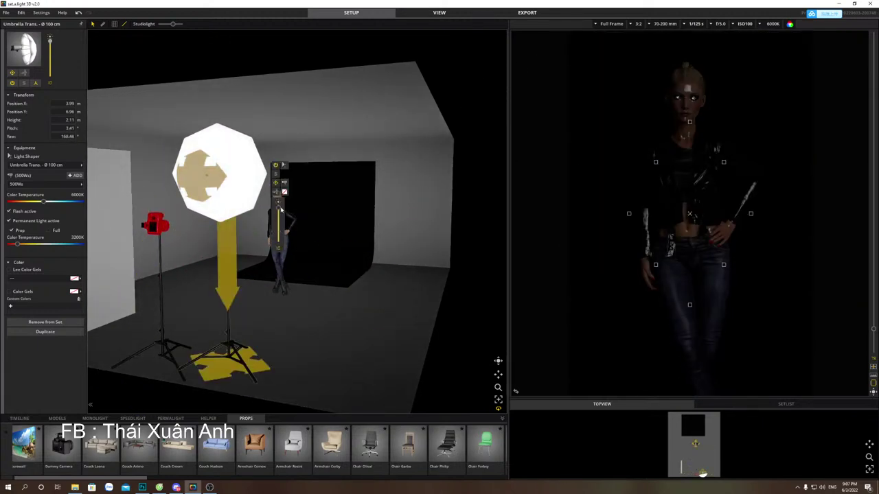
Brighten the exposure by setting the camera's aperture to f/3.2 and the sensitivity to ISO320.
left_click(724, 26)
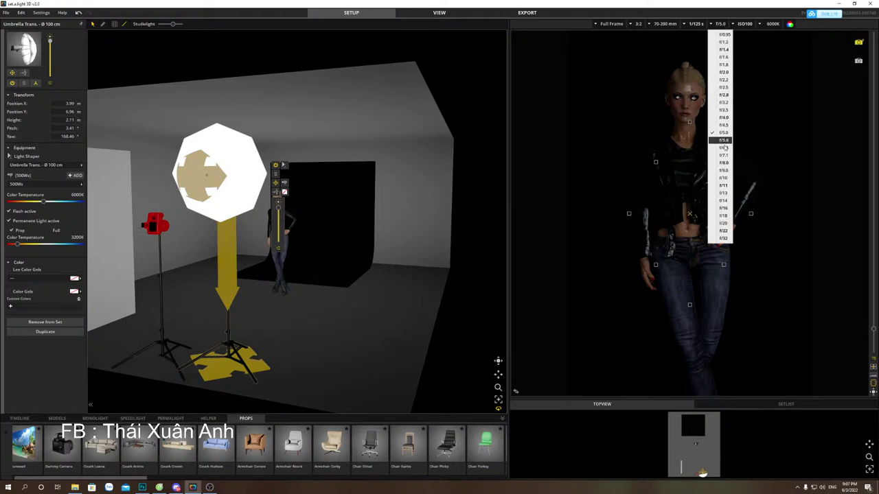
left_click(724, 102)
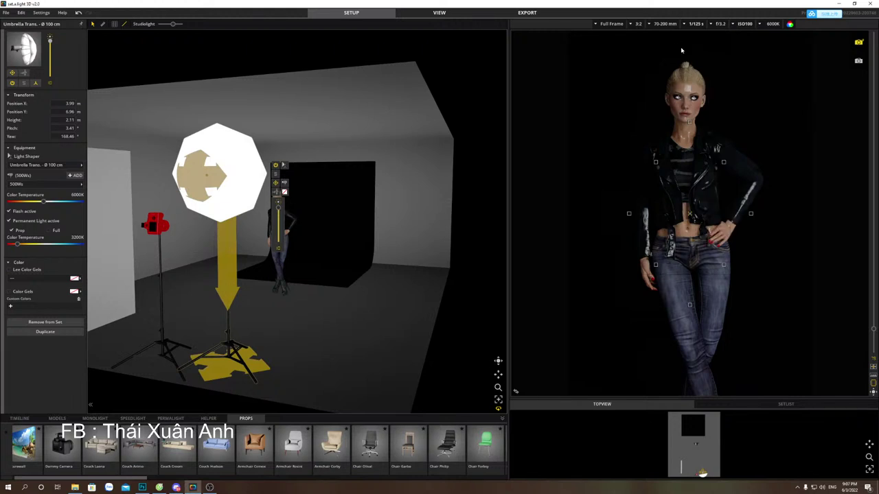
left_click(753, 25)
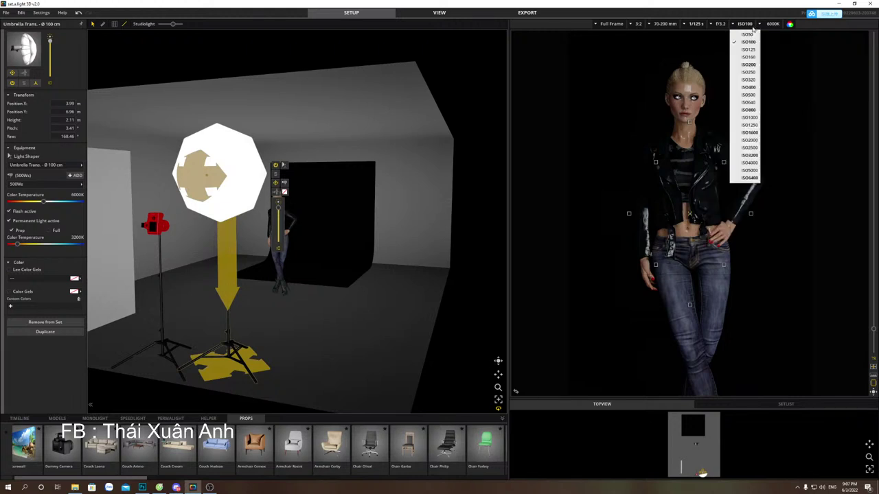
left_click(746, 80)
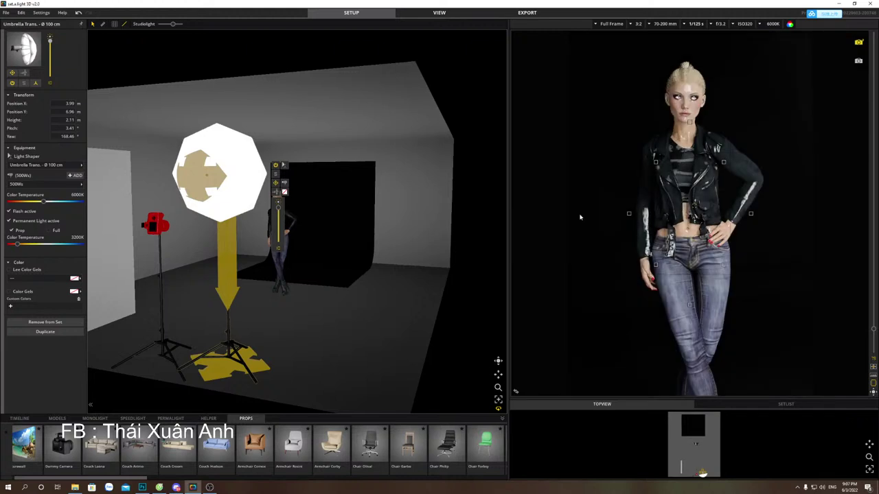
Remove the large reflector from the set and adjust the umbrella light's height to about 2.07 m with -0.70° pitch.
left_click(110, 316)
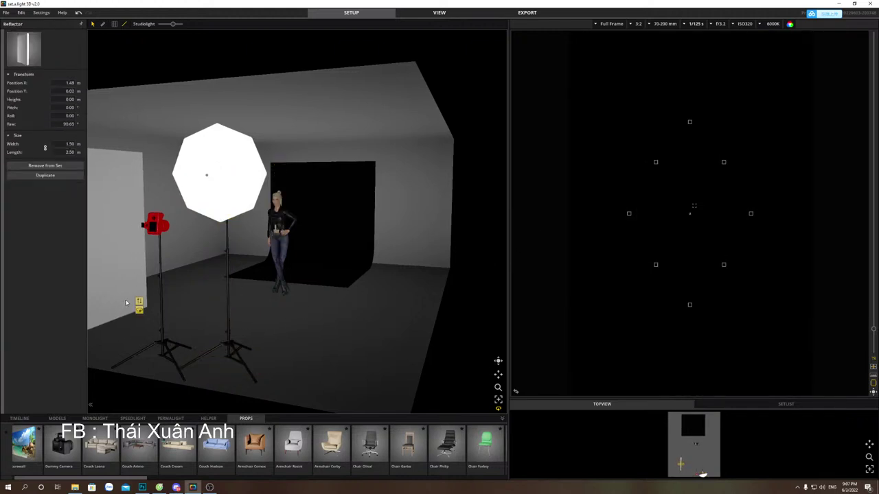
left_click(133, 334)
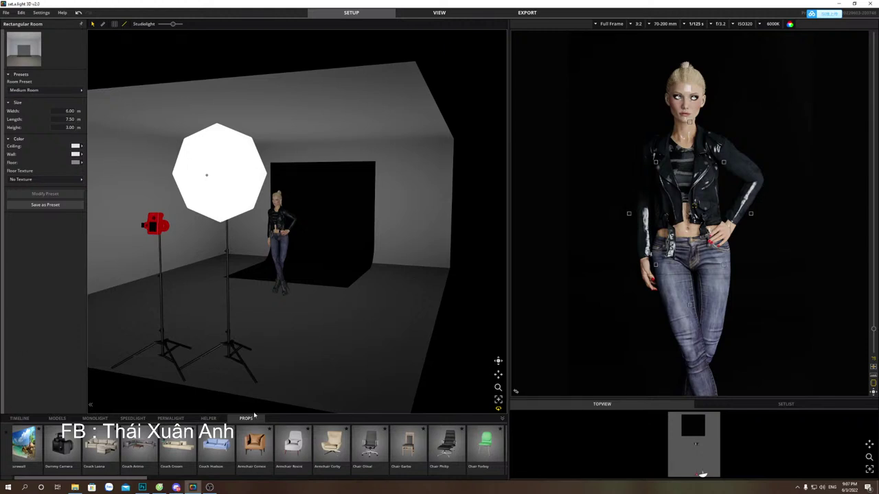
left_click(227, 288)
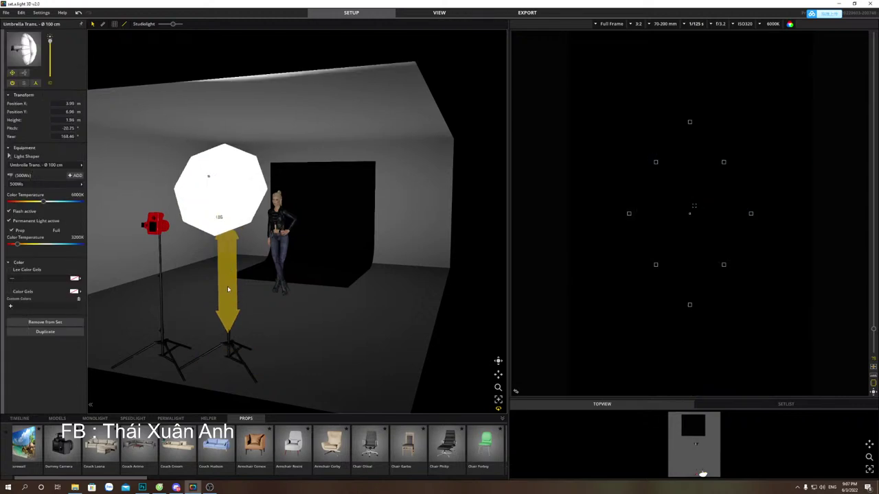
left_click_drag(226, 285, 225, 208)
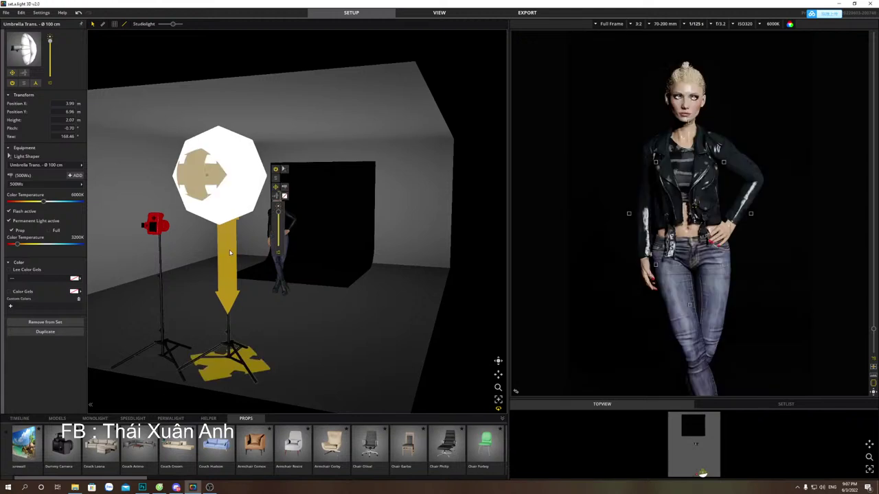
Lower the umbrella light's power to about 379Ws and move it behind the camera to about X 3.10 m, Y 6.91 m.
left_click(284, 279)
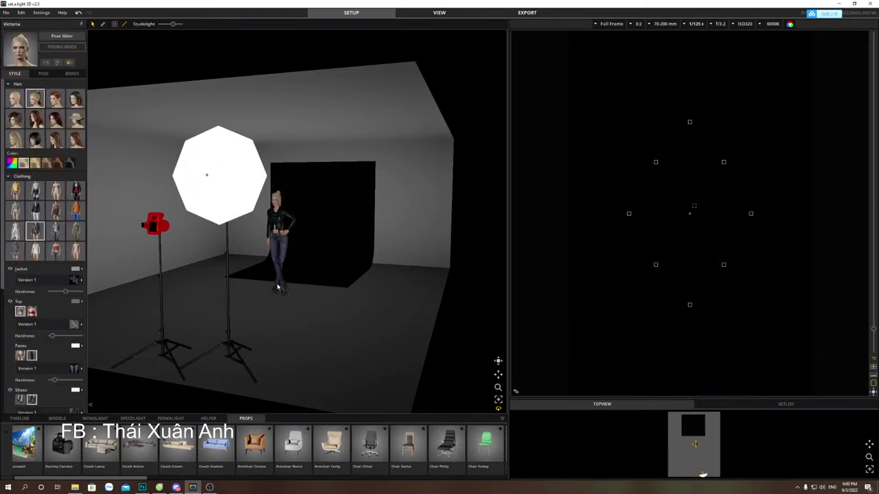
left_click(217, 205)
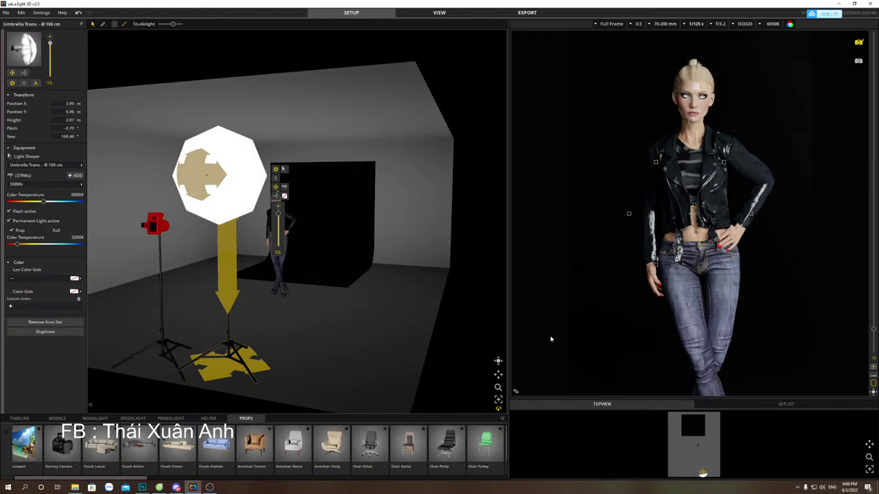
left_click_drag(228, 361, 161, 351)
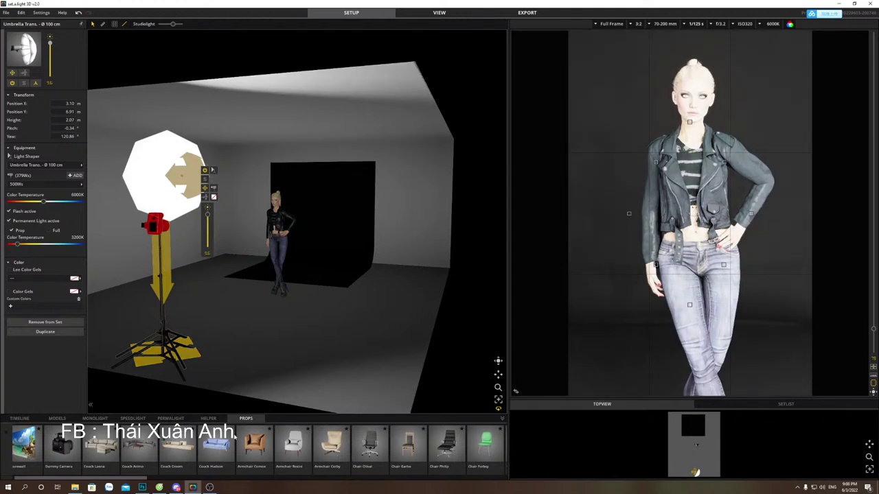
Lower the umbrella light's power to about 189Ws and turn it to face the model at about -2.70° yaw and 1.01° pitch.
left_click_drag(180, 177, 121, 213)
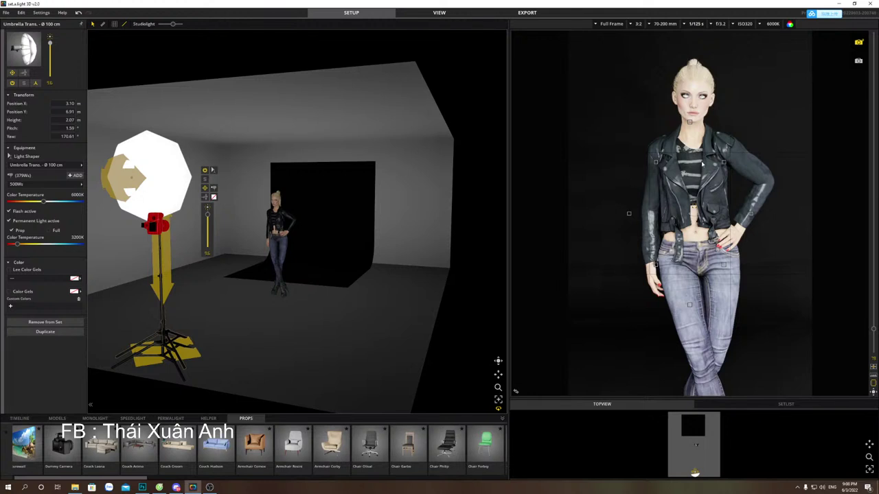
left_click_drag(209, 217, 209, 229)
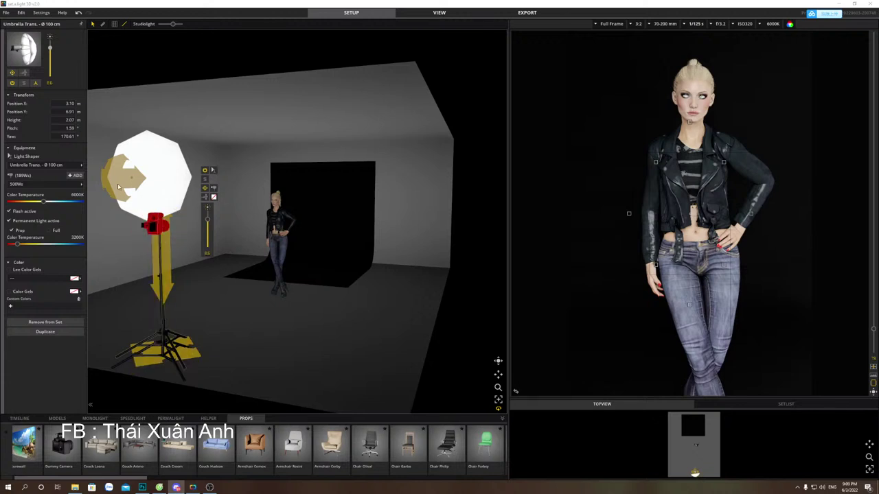
left_click_drag(116, 182, 574, 143)
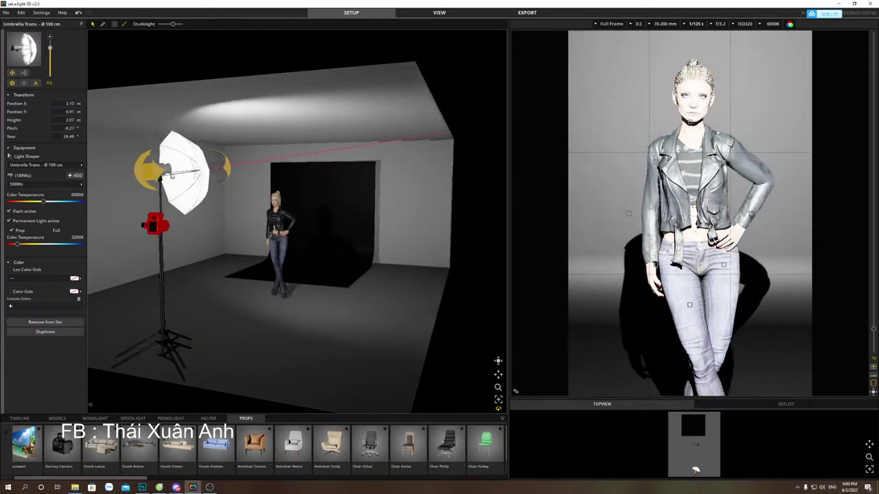
left_click_drag(154, 169, 202, 282)
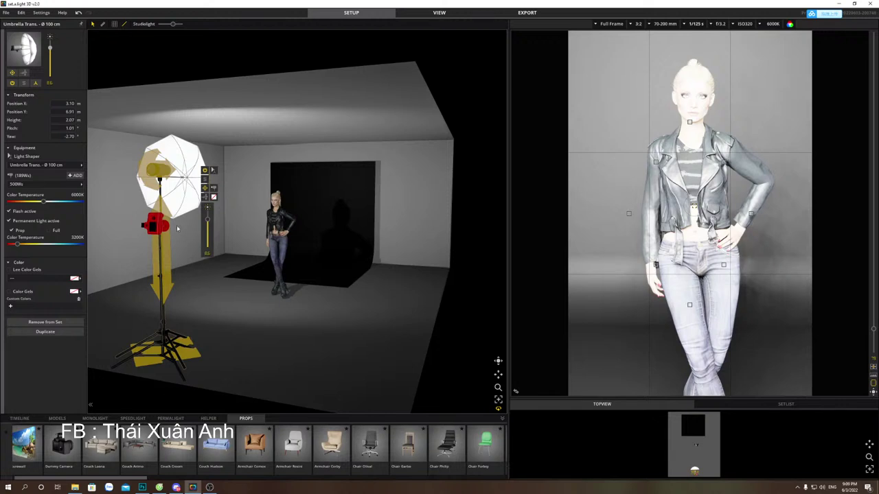
Fine-tune the camera's height and lower the umbrella light behind it to about 1.89 m, tilting it slightly.
left_click(162, 264)
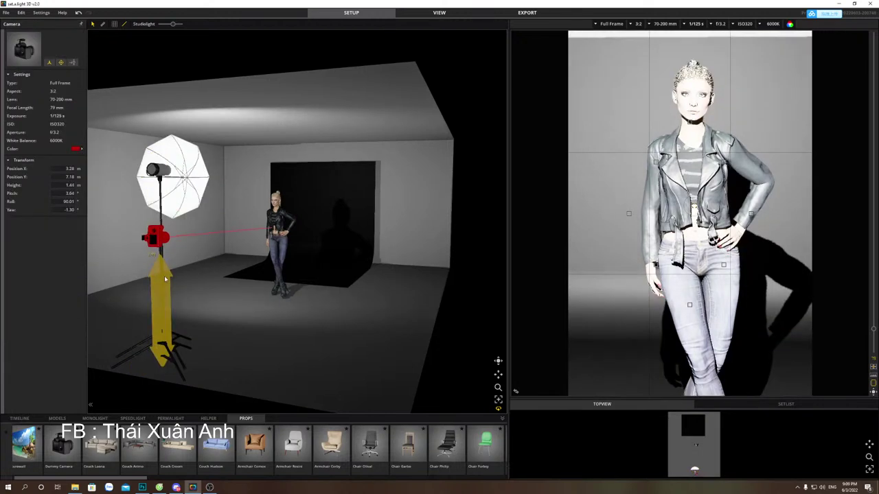
left_click_drag(164, 276, 165, 204)
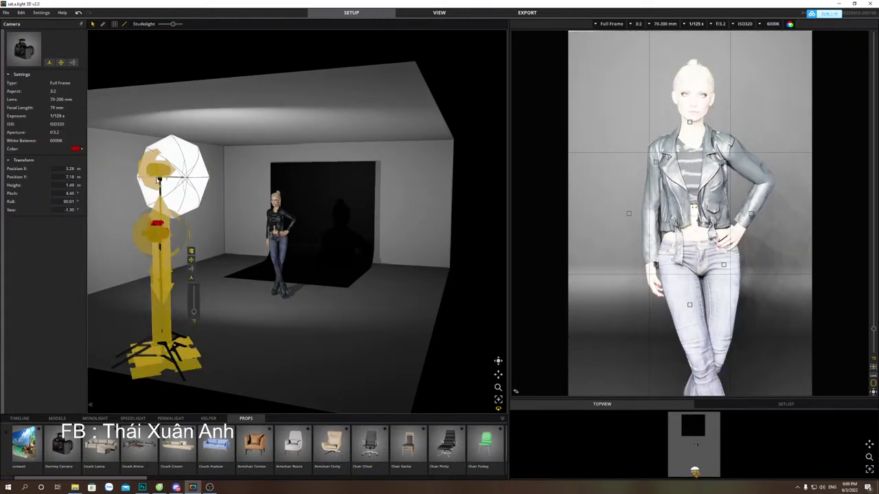
left_click(164, 205)
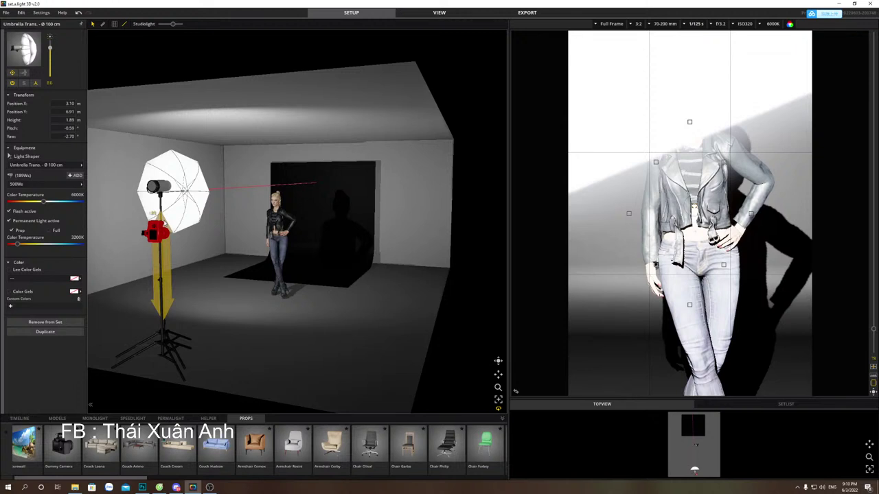
mouse_move(165, 193)
left_mouse_down()
mouse_move(160, 182)
mouse_move(158, 201)
left_mouse_up()
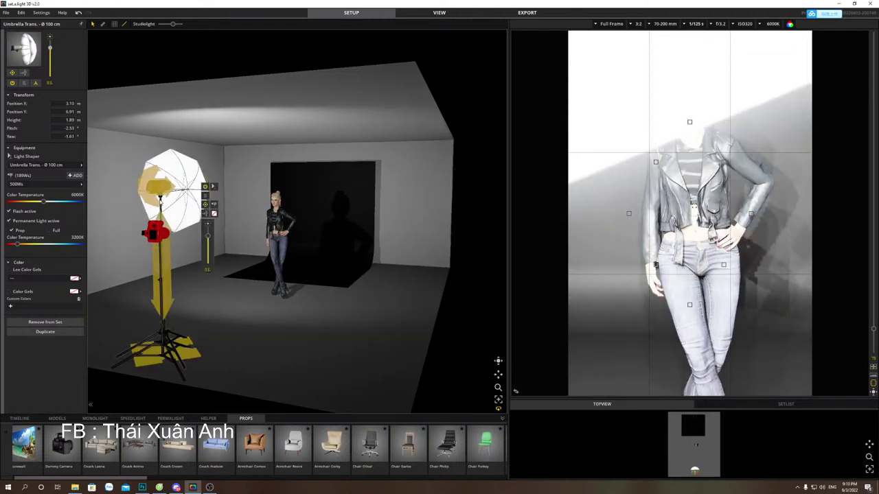
Move the camera to about X 3.32 m, Y 6.77 m and the umbrella light behind it to about X 3.25 m, Y 7.29 m.
left_click(171, 364)
left_click_drag(170, 371, 154, 364)
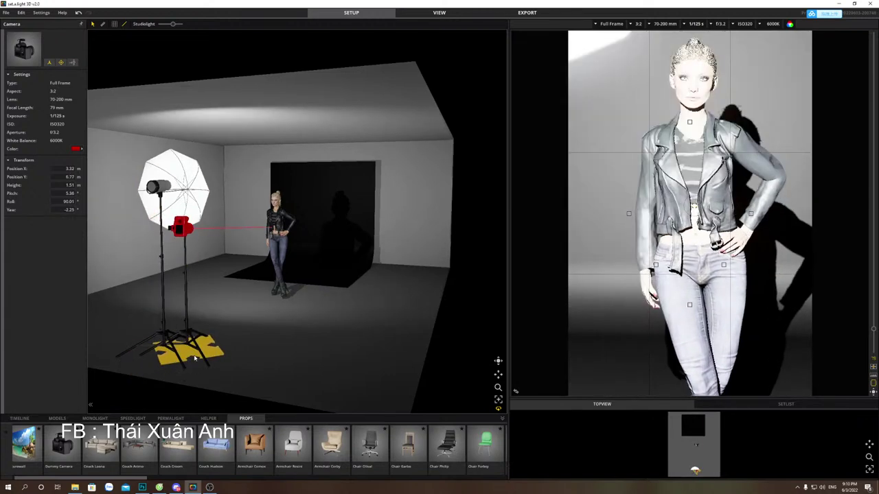
left_click(158, 357)
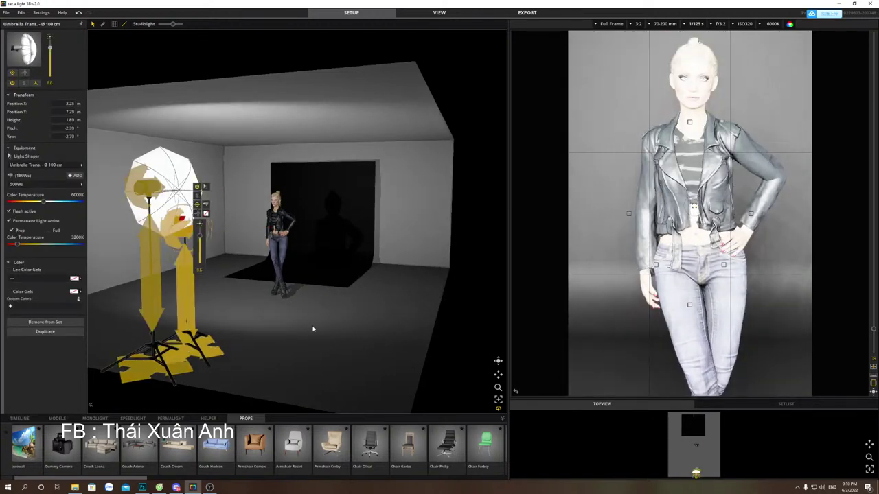
Add two translucent-umbrella speedlights: an 85 cm one at about X 4.23 m, Y 7.17 m and a 100 cm one at about X 1.91 m, Y 6.78 m.
left_click(133, 418)
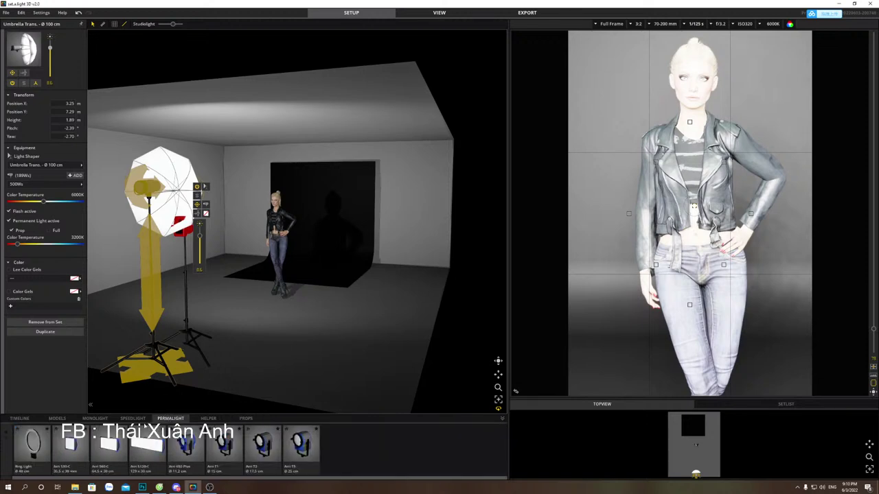
left_click_drag(327, 433, 286, 280)
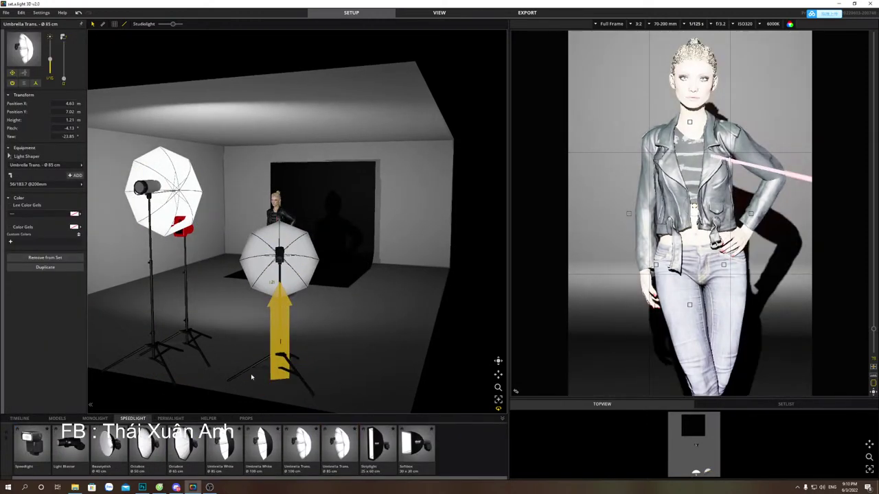
left_click_drag(271, 383, 236, 381)
left_click_drag(240, 258, 223, 259)
left_click_drag(307, 447, 175, 255)
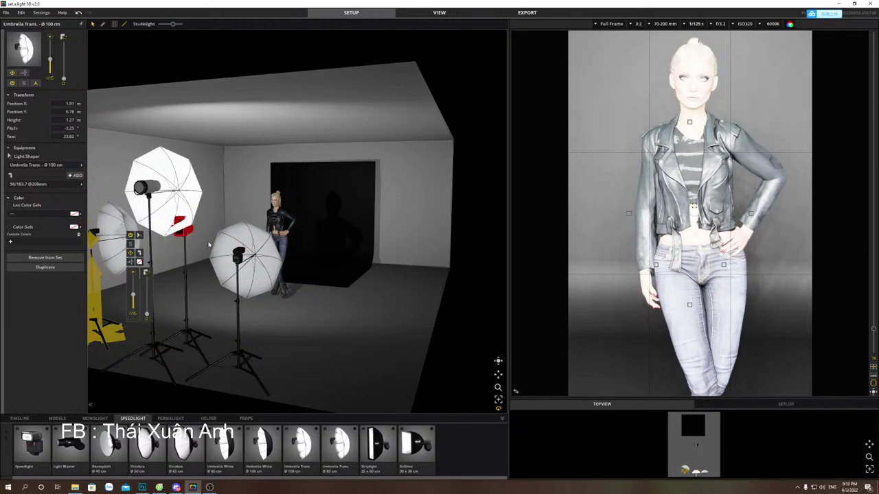
Reduce the light powers: 85 cm speedlight to 1/32, 100 cm speedlight to 1/16 -0.3, and the umbrella light behind the camera to 4Ws.
left_click(241, 317)
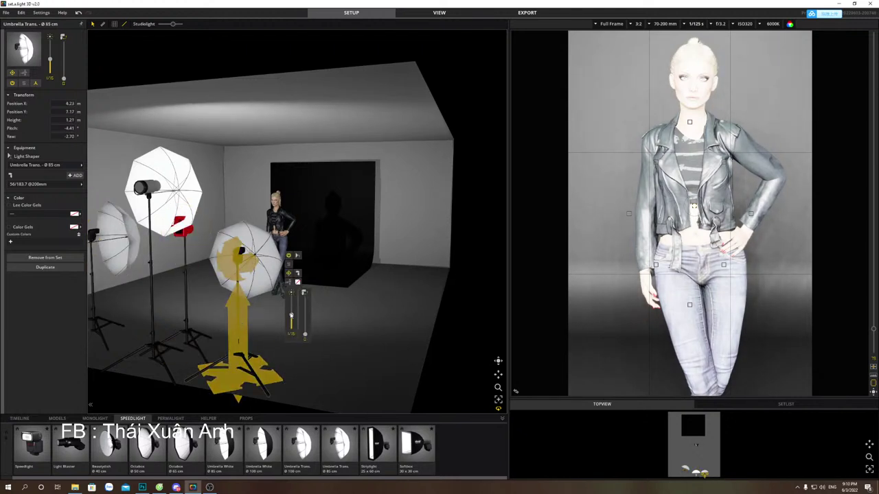
left_click_drag(290, 315, 291, 320)
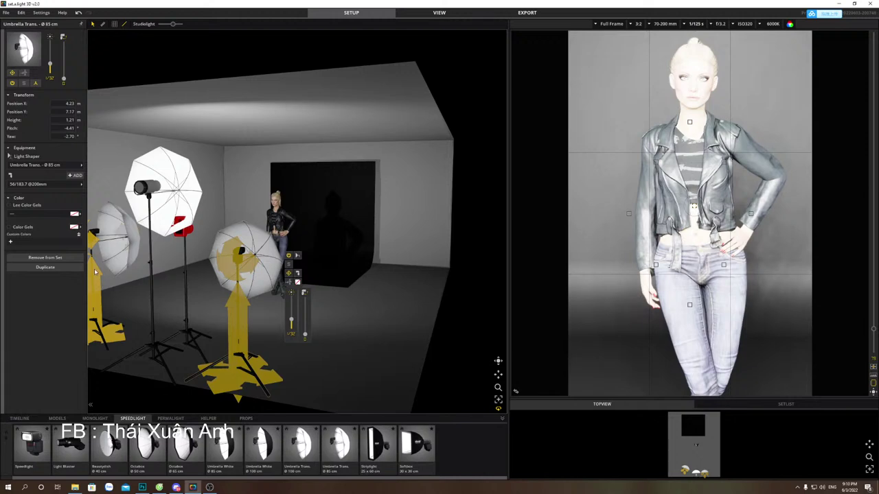
left_click(146, 213)
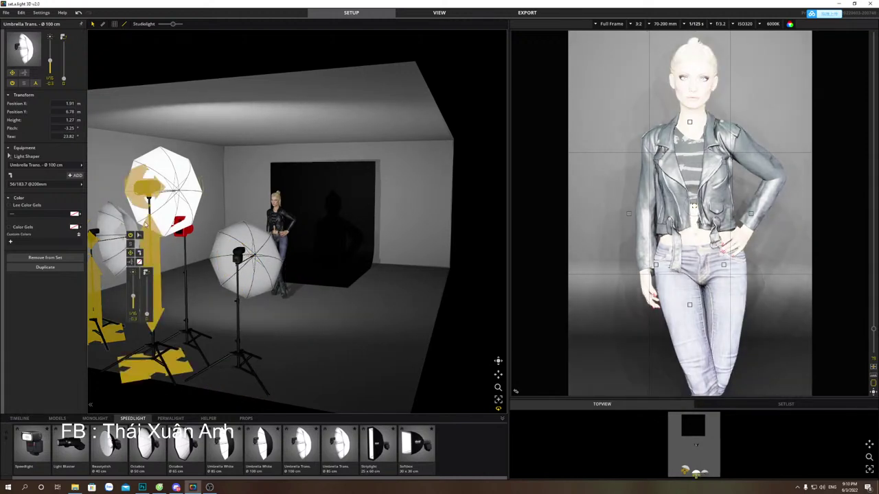
left_click(149, 237)
left_click_drag(201, 238, 199, 261)
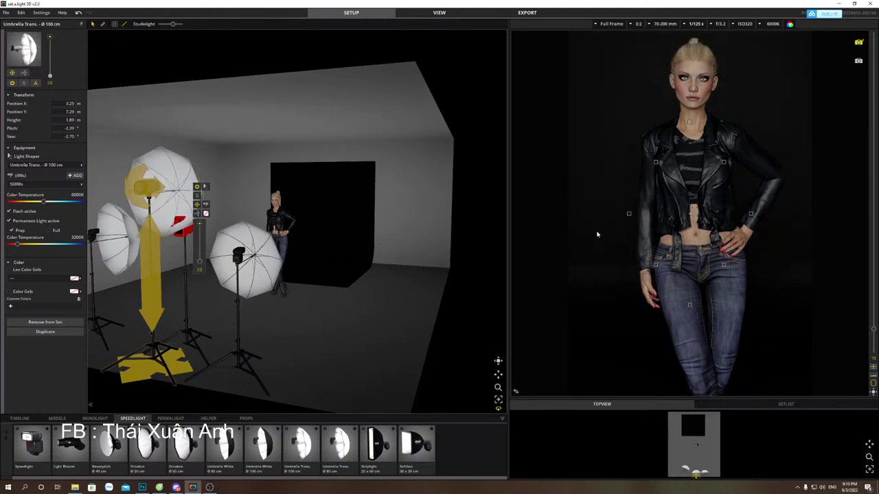
Try other lenses on the camera, including 24-70 mm, and settle on the Fix 75 mm lens.
left_click(189, 334)
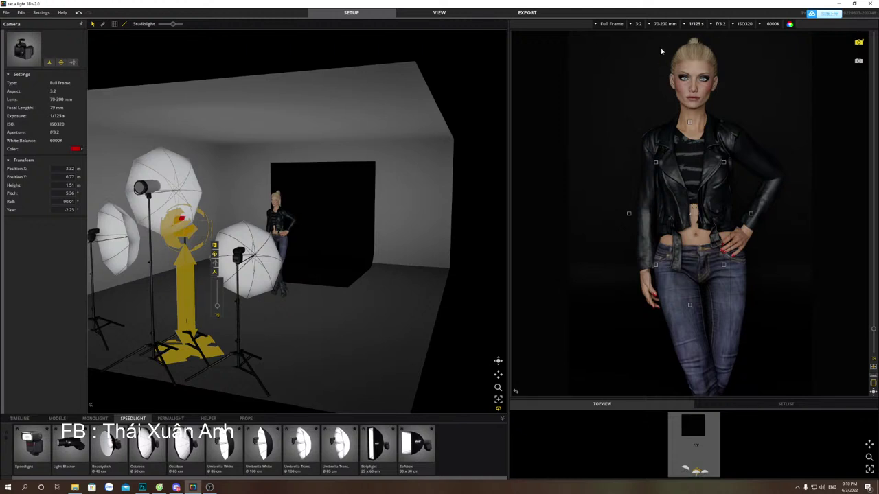
left_click(667, 25)
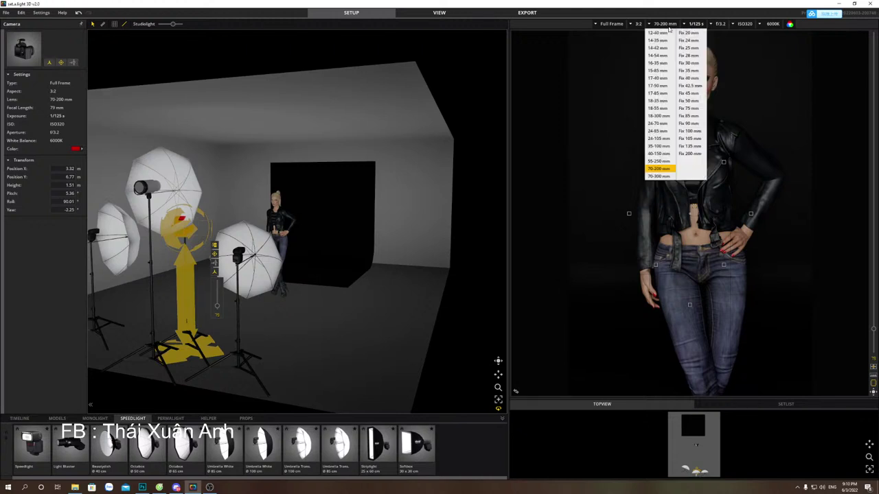
left_click(667, 125)
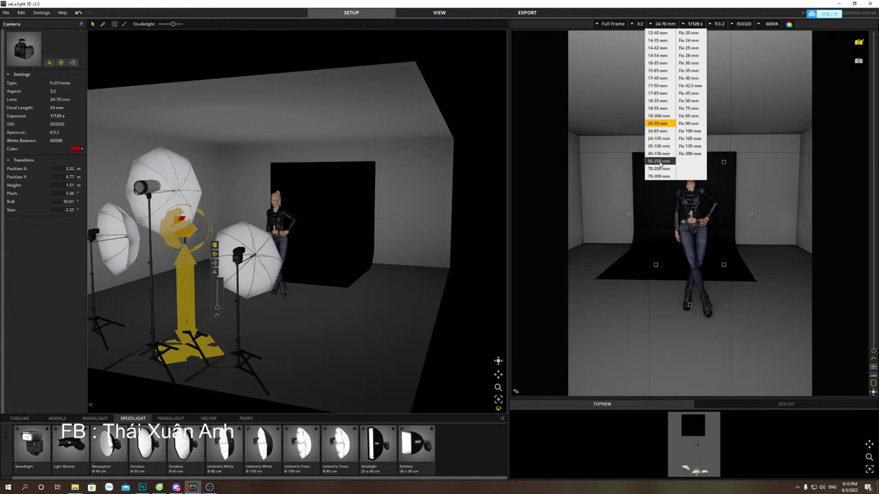
left_click(689, 116)
left_click(688, 108)
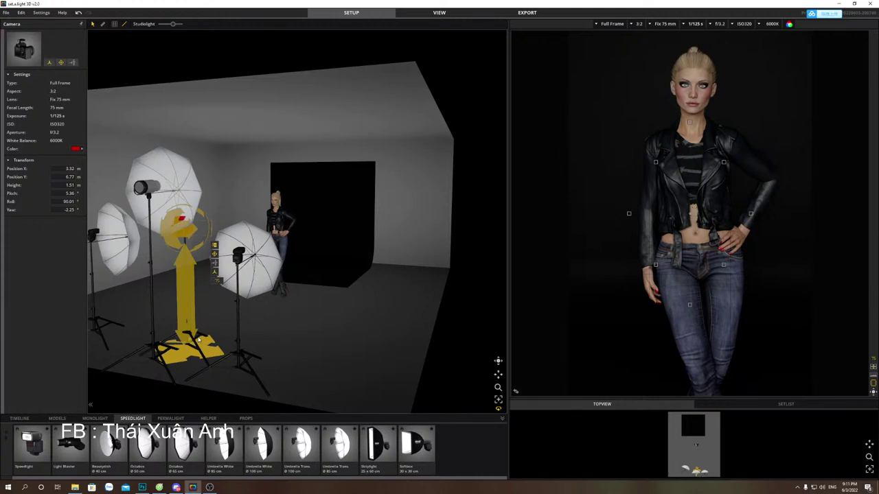
Raise the power of the umbrella light behind the camera to 8Ws.
left_click(147, 266)
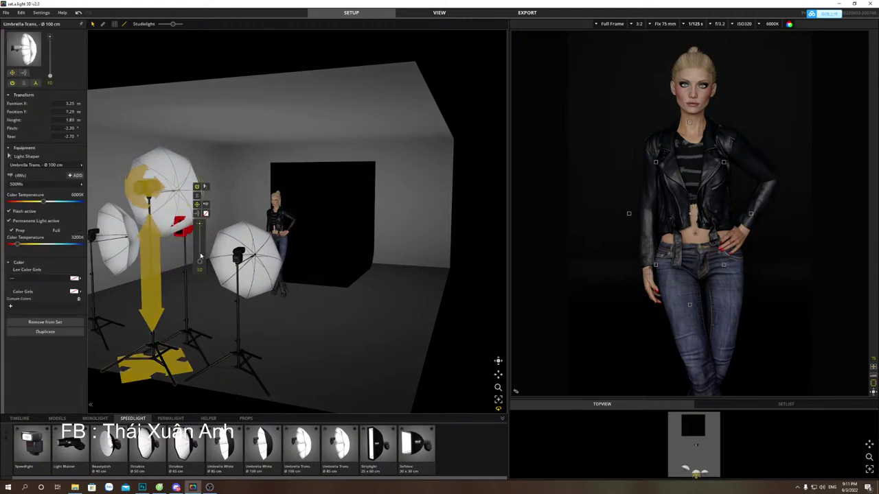
left_click_drag(199, 262, 200, 260)
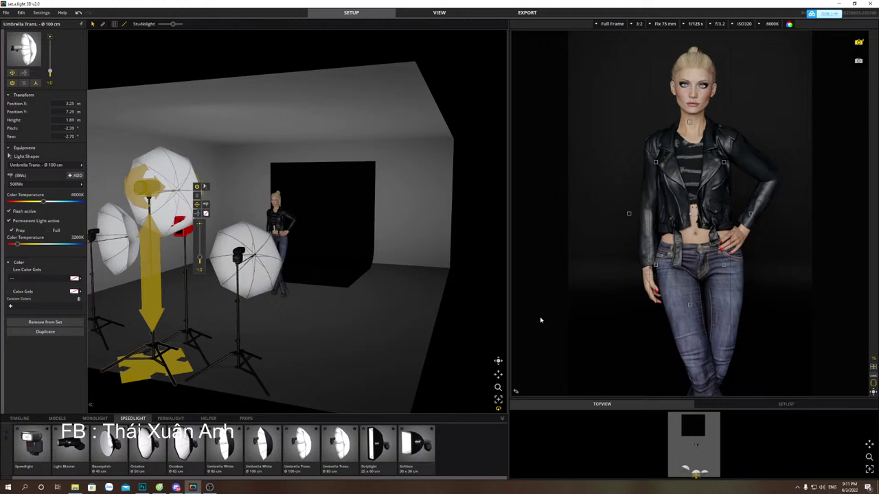
left_click(342, 267)
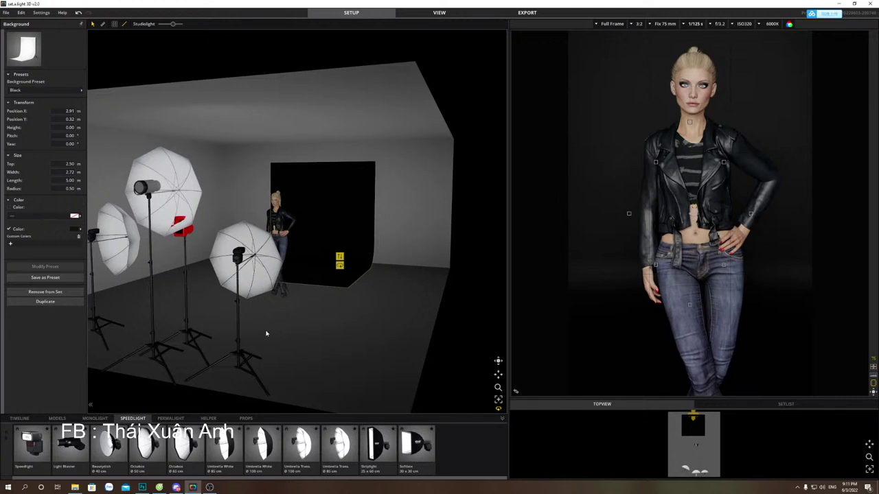
Raise the 85 cm umbrella speedlight to about 1.40 m and aim it at about 4.17° pitch and -1.77° yaw.
left_click(238, 359)
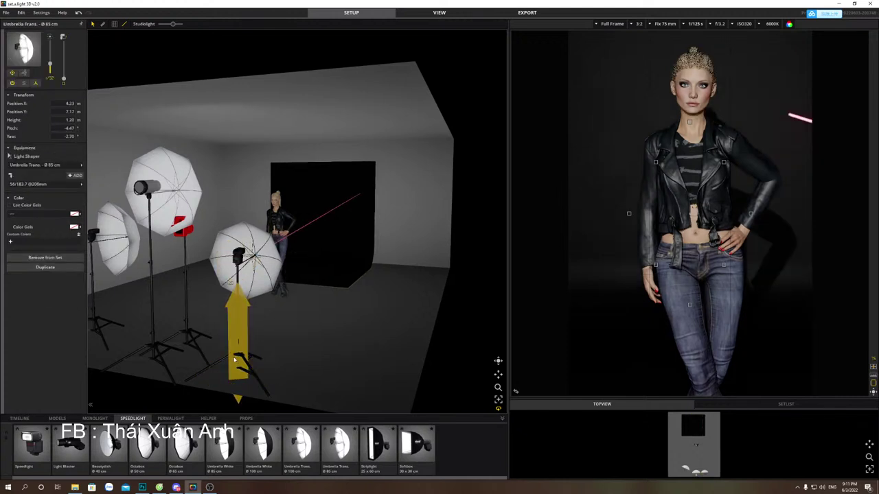
left_click_drag(235, 353, 235, 340)
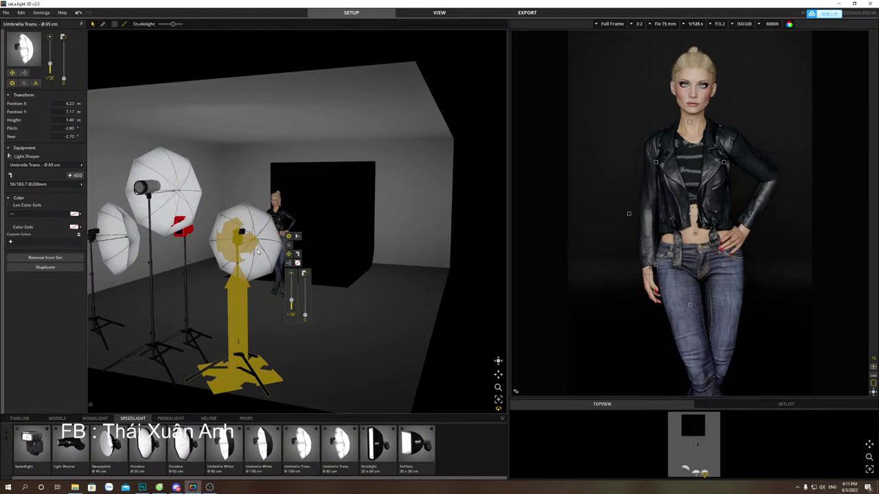
left_click(238, 242)
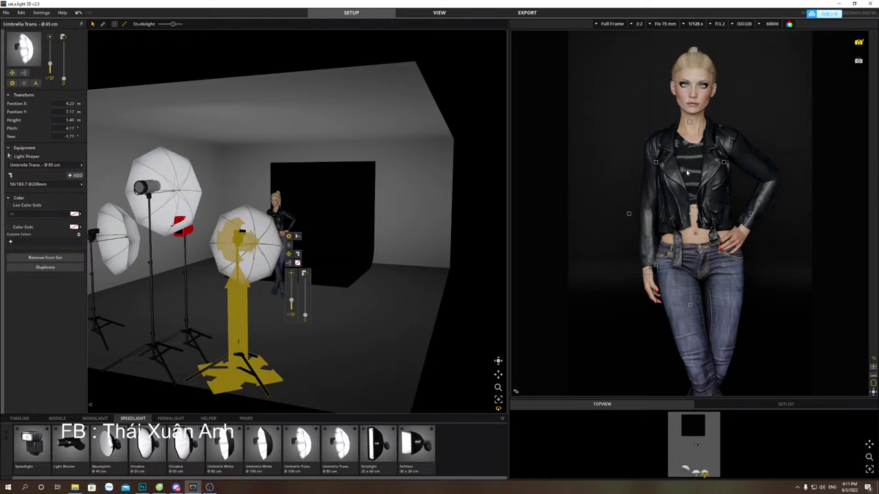
key("alt+Tab")
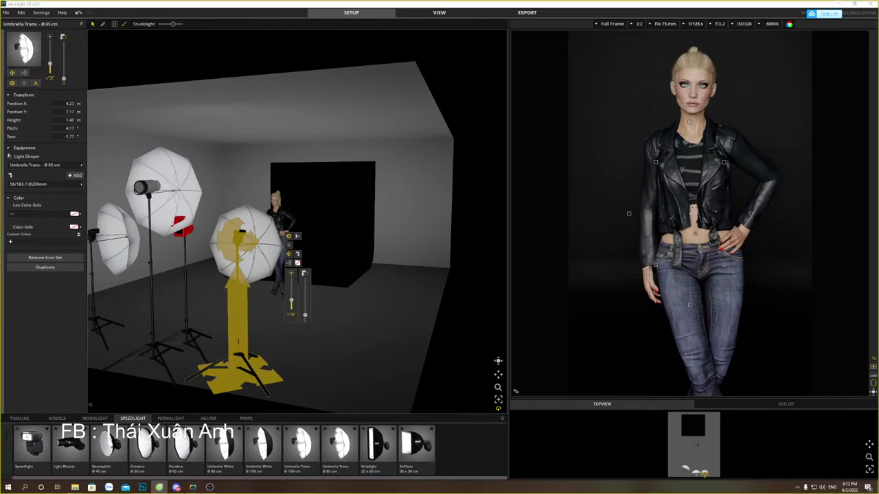
key("super+shift+s")
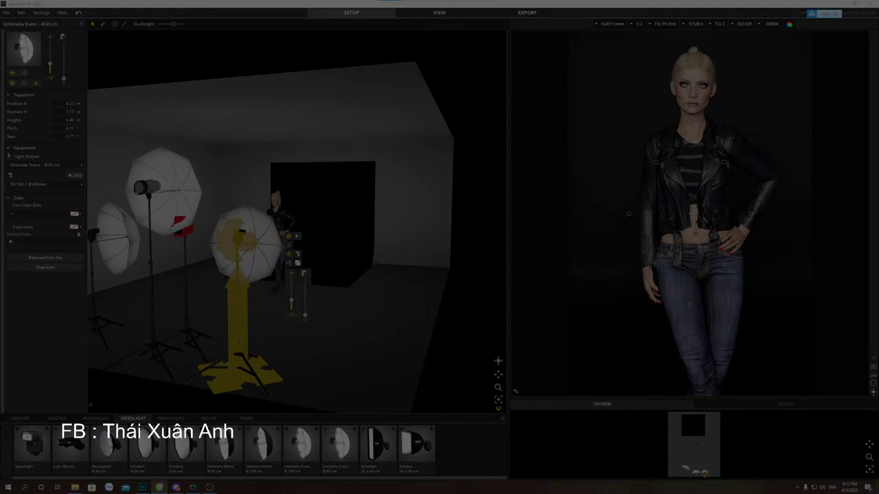
left_click(824, 13)
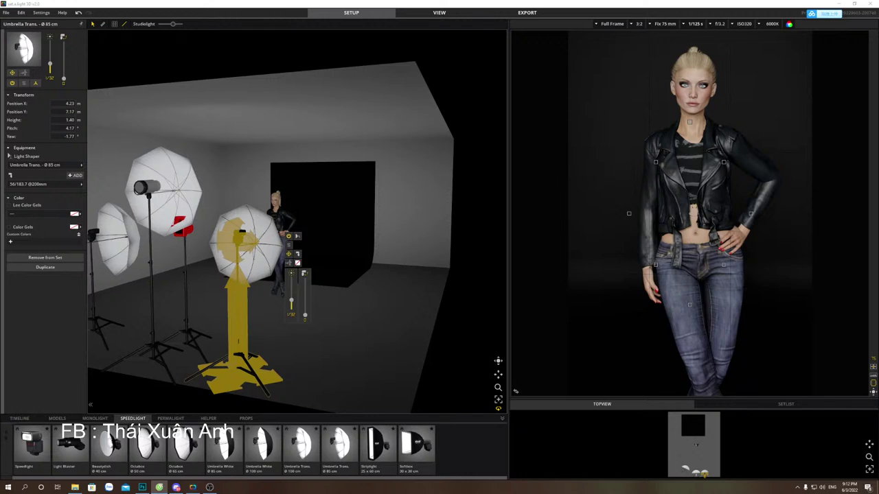
key("alt+Tab")
key("alt+Tab")
Switch to File Explorer and look through the wedding photos in the RAW shop folder.
left_click(74, 488)
scroll(469, 232, "down", 5)
scroll(469, 233, "up", 3)
scroll(404, 227, "up", 5)
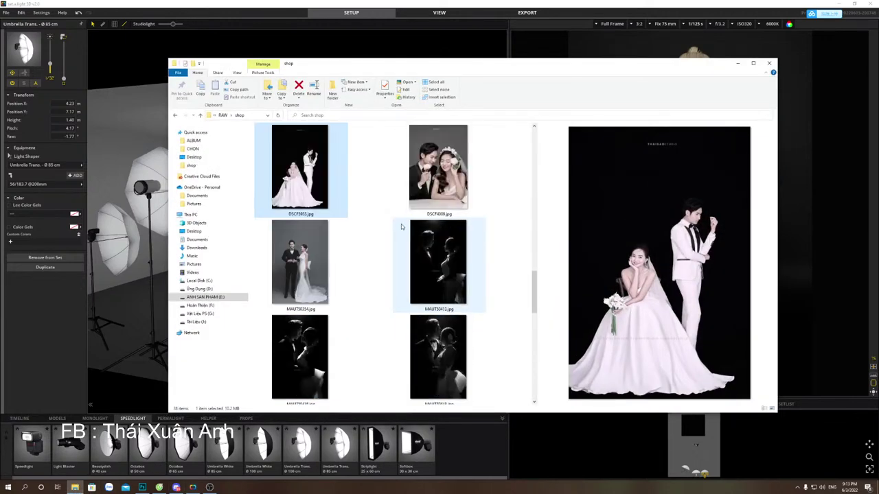
scroll(402, 227, "up", 3)
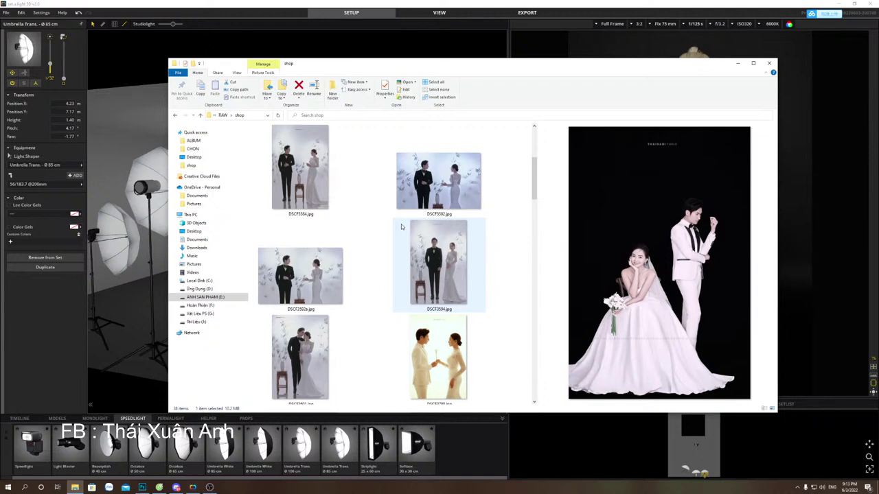
scroll(402, 226, "down", 3)
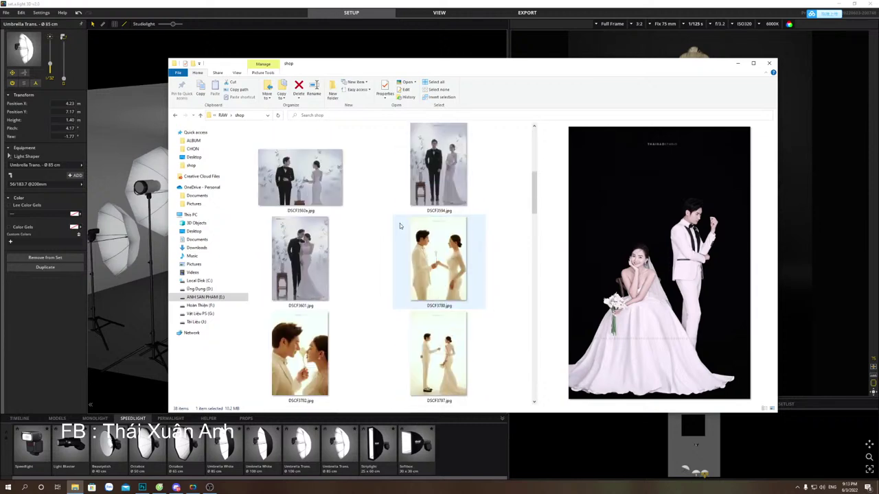
Look through the retouched photos in the March 2022 workshop's Raw shop folder, return to the drive's folder list and put the window away.
key("alt+Left")
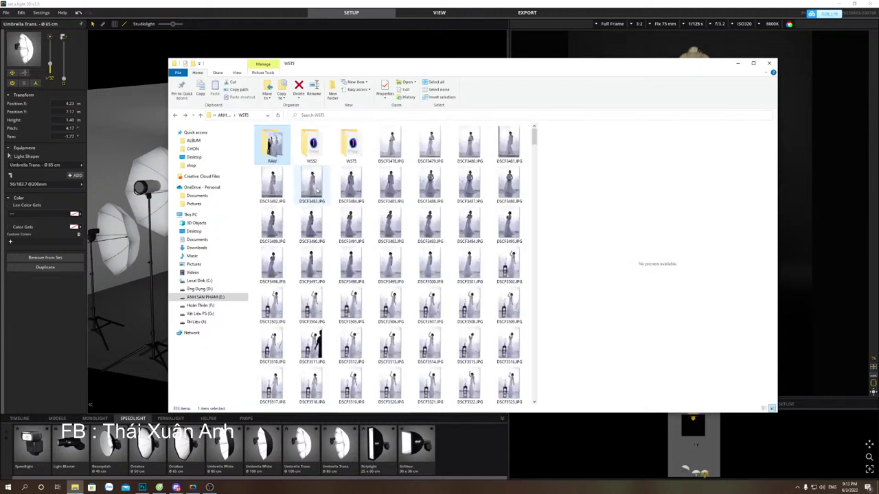
key("alt+Left")
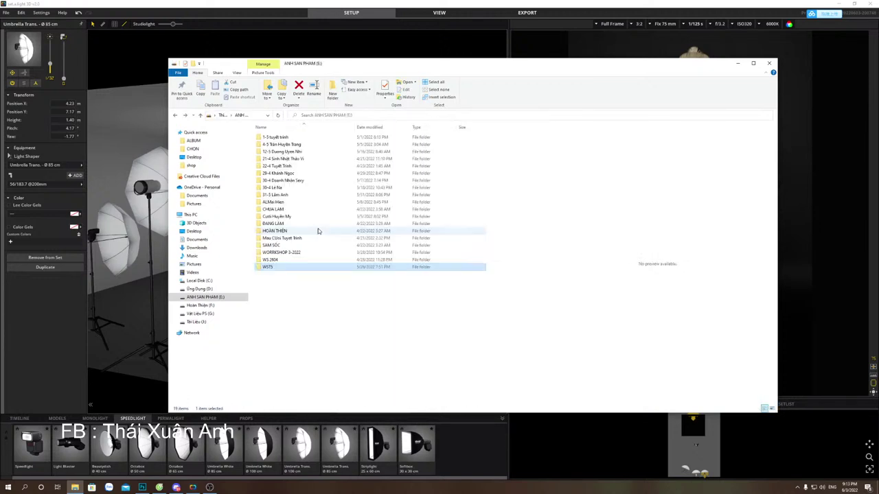
double_click(284, 252)
double_click(275, 147)
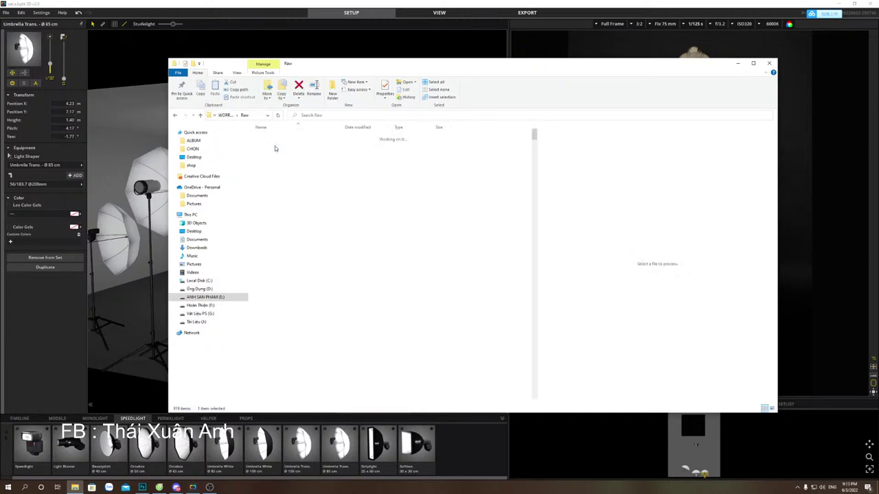
double_click(269, 136)
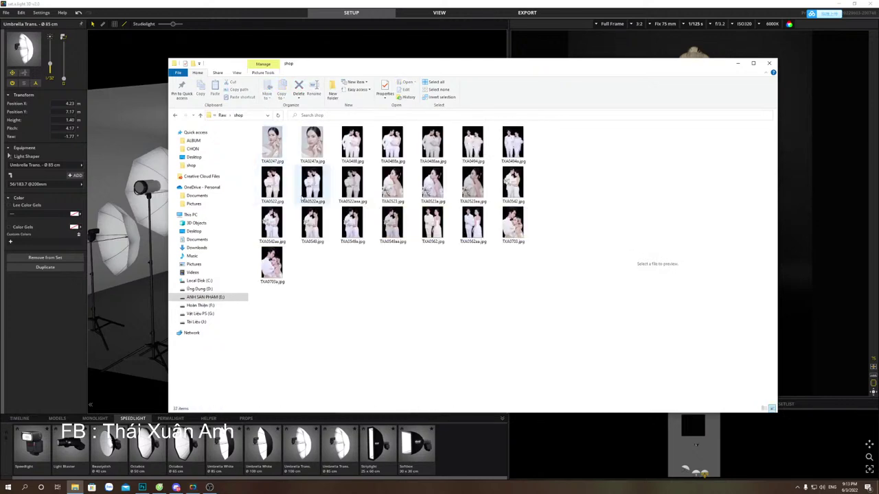
key("alt+Left")
key("alt+Left")
key("alt+Left")
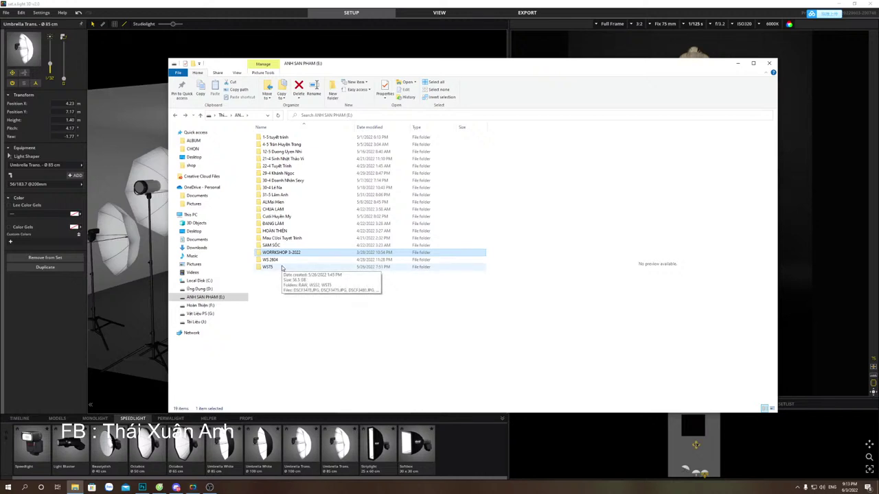
left_click_drag(509, 64, 503, 66)
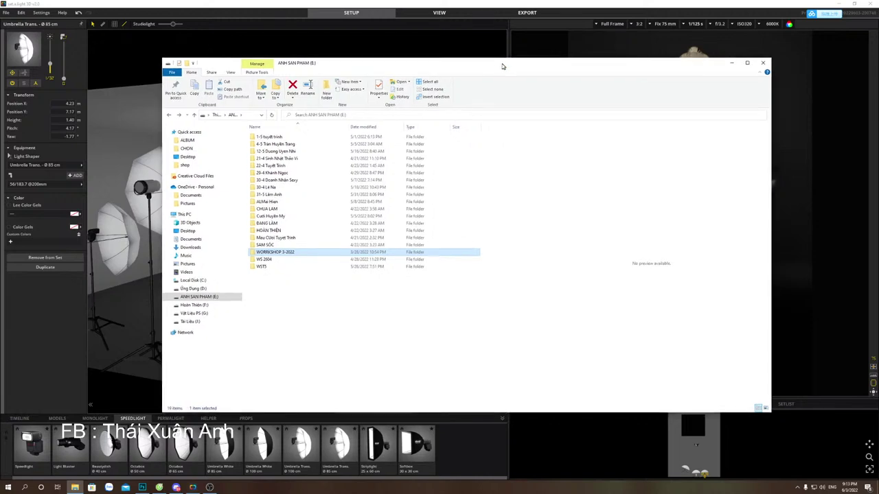
key("super+Down")
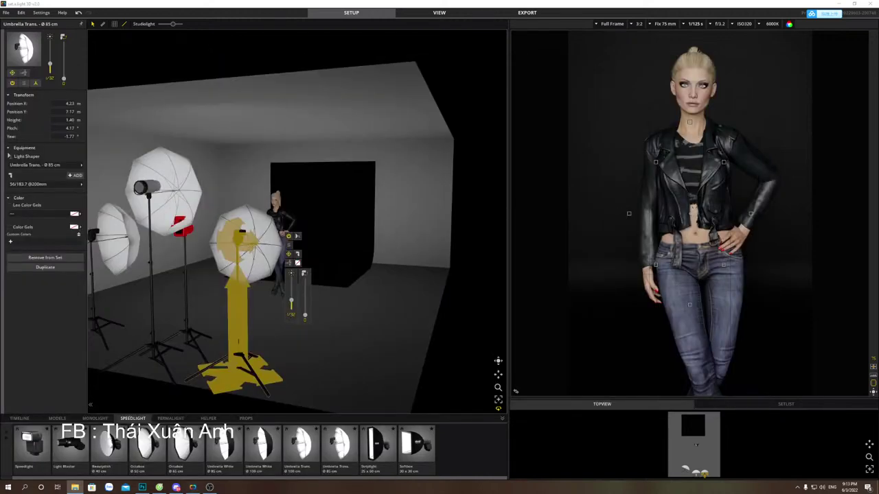
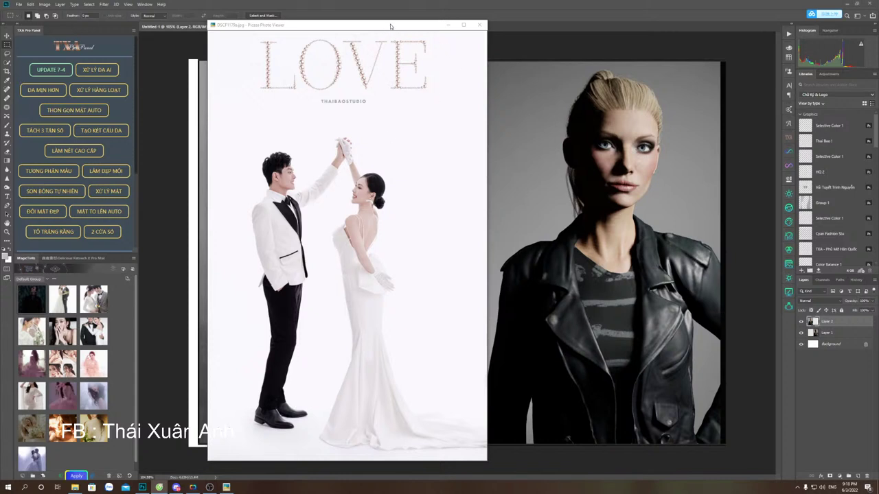
Back in set.a.light 3D, delete the 85 cm and 100 cm umbrella speedlights and set the background preset to Arctic White.
left_click(192, 487)
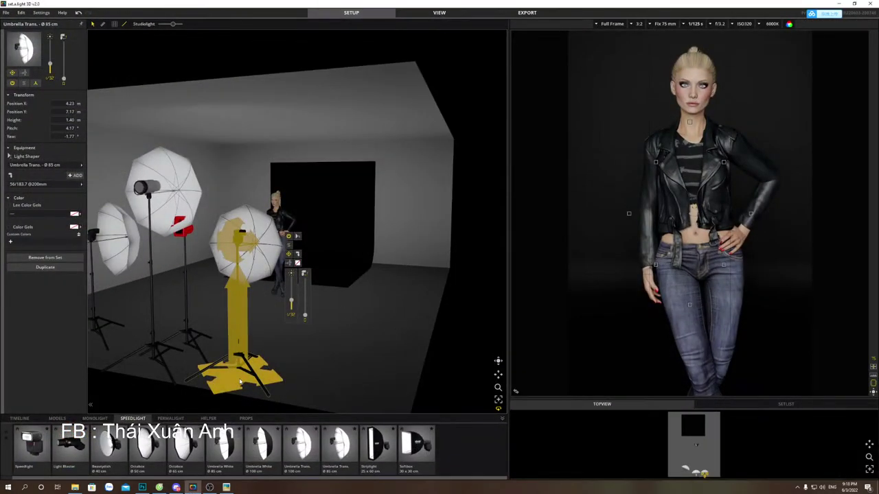
key("Delete")
left_click(109, 342)
key("Delete")
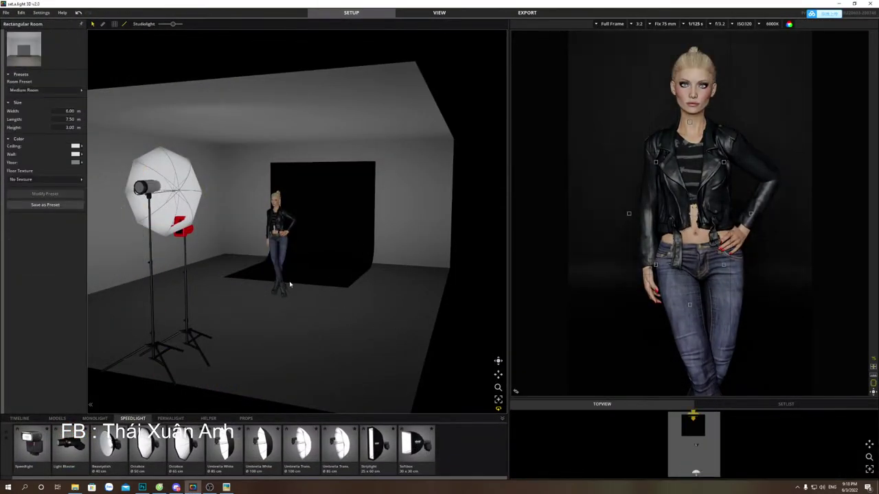
left_click(317, 272)
left_click(80, 91)
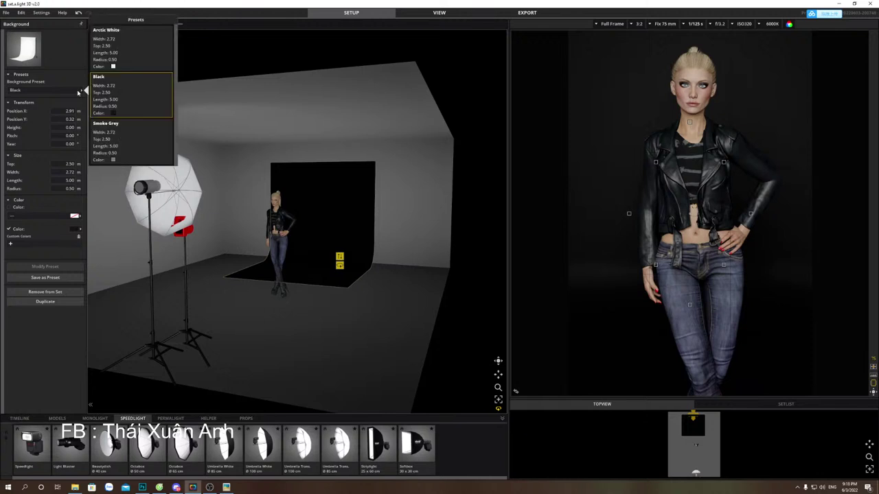
left_click(134, 61)
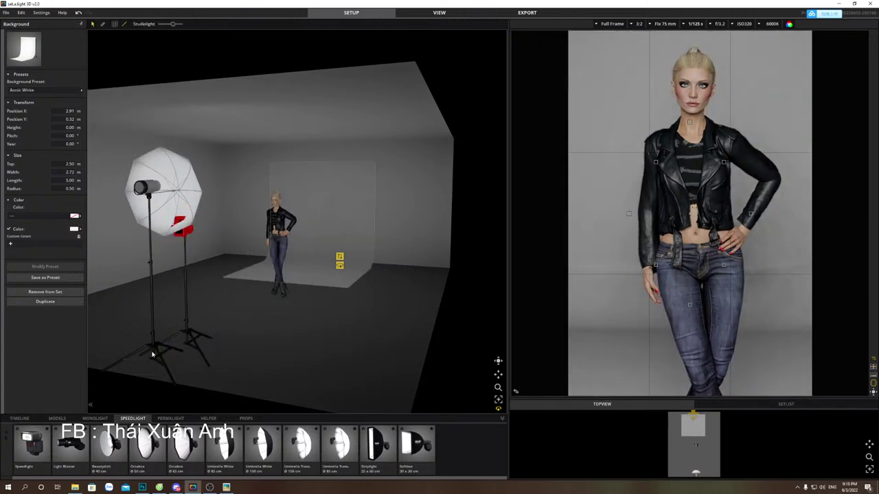
Replace the 100 cm umbrella on the light behind the camera with the 80 x 120 cm softbox.
left_click(151, 289)
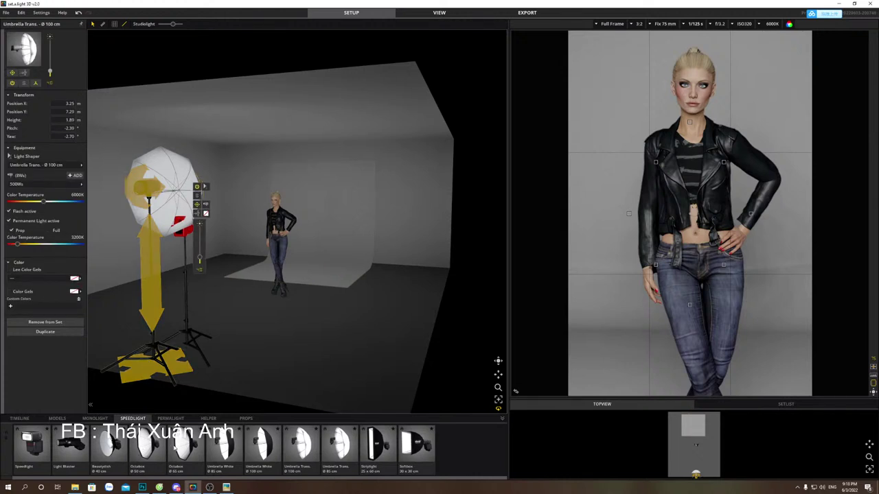
left_click(95, 418)
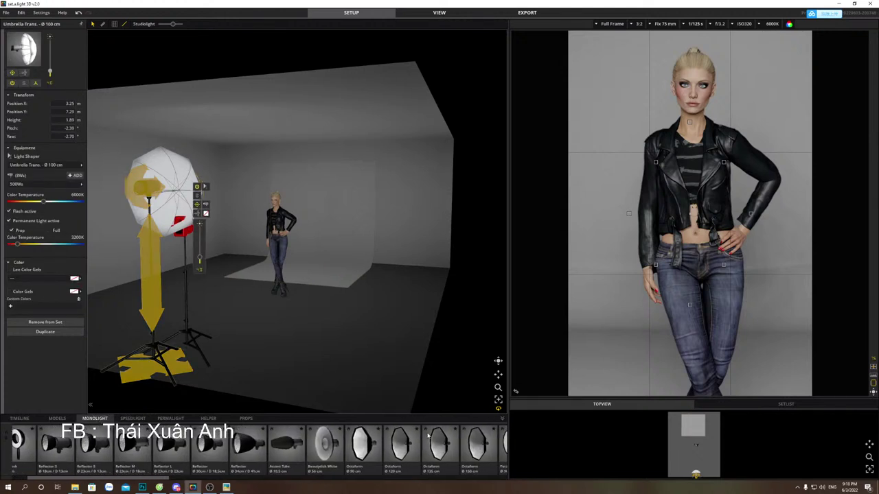
scroll(417, 439, "down", 8)
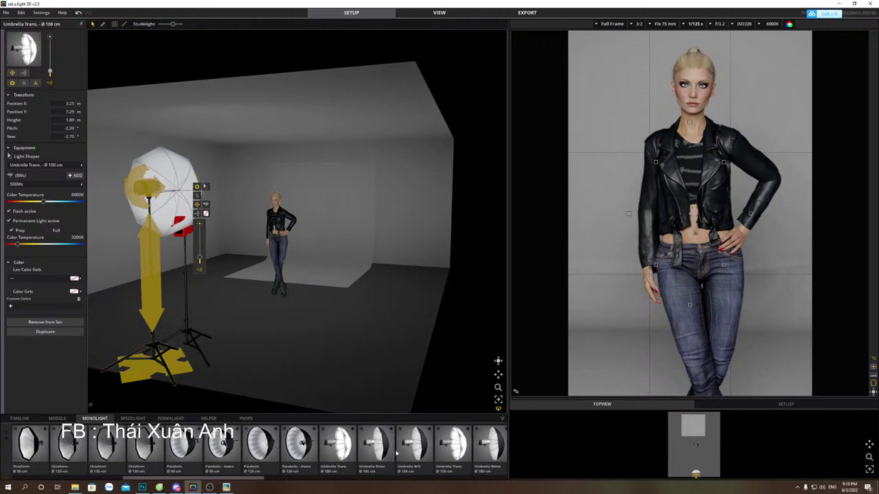
scroll(393, 451, "down", 7)
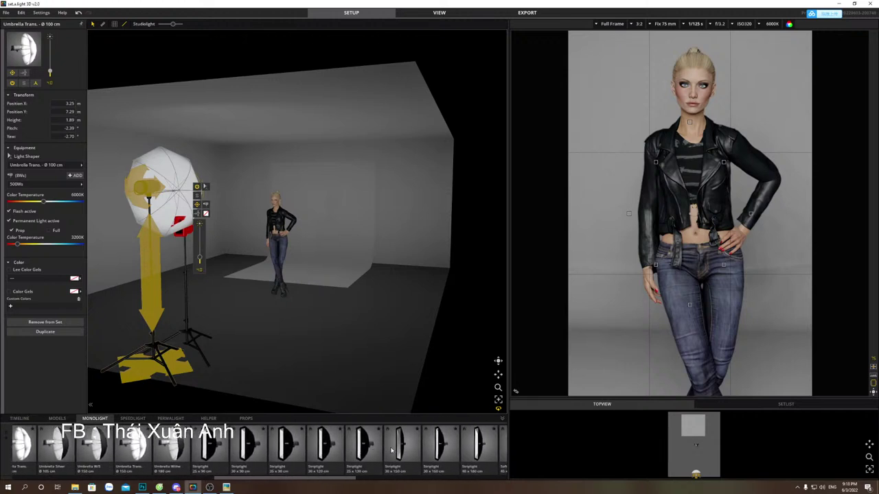
scroll(378, 443, "down", 7)
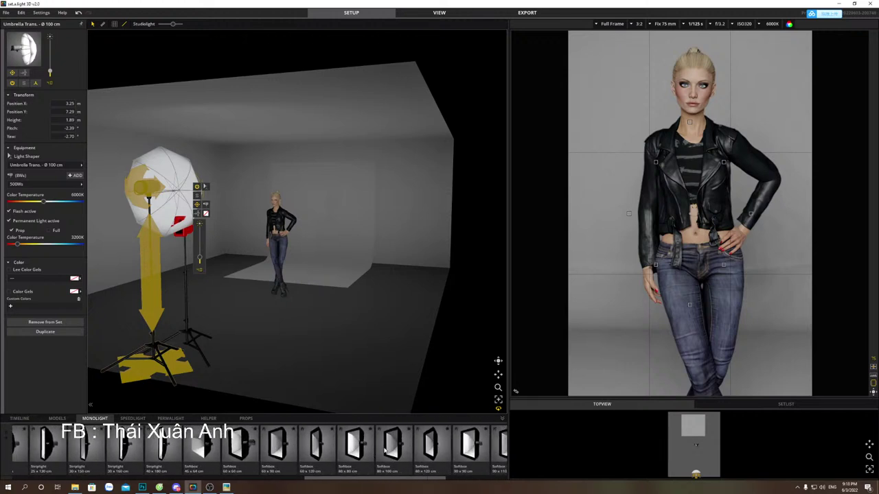
scroll(376, 442, "down", 2)
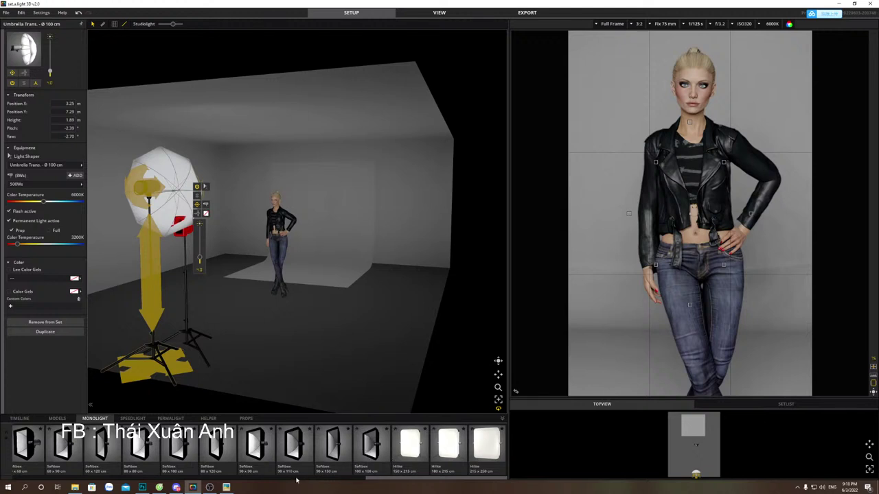
left_click(303, 455)
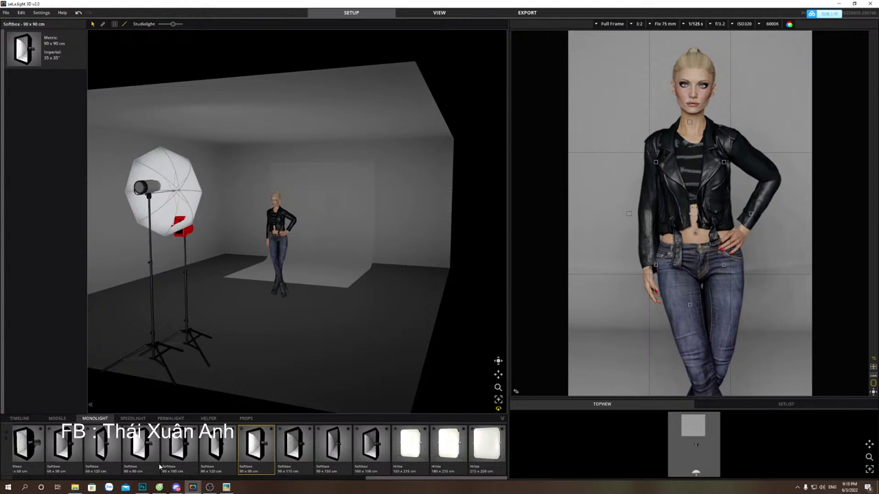
scroll(172, 461, "up", 1)
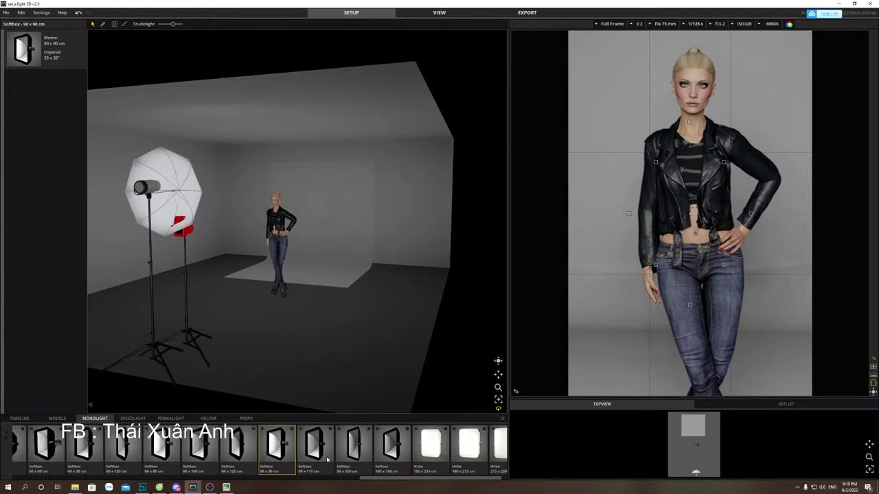
double_click(234, 446)
left_click_drag(234, 446, 156, 357)
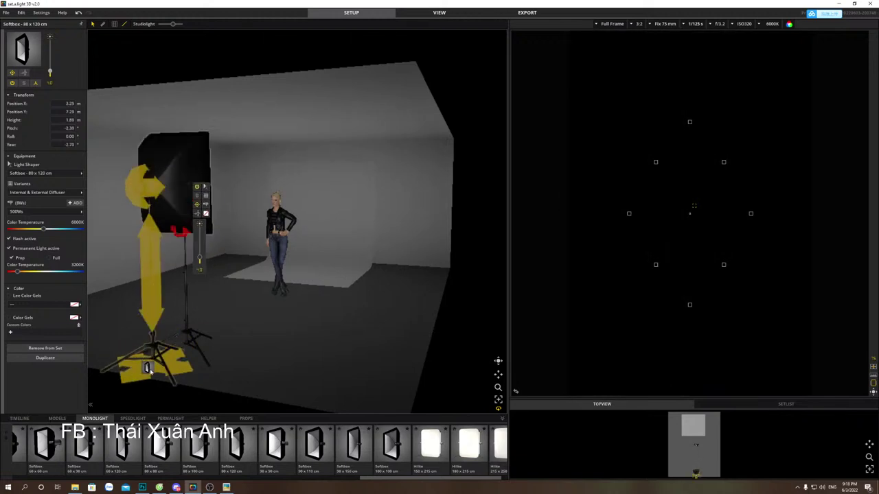
Move the softbox beside the backdrop to about X 4.62 m, Y 3.20 m, lowered to about 1.42 m with yaw about -32.56°.
left_click(348, 329)
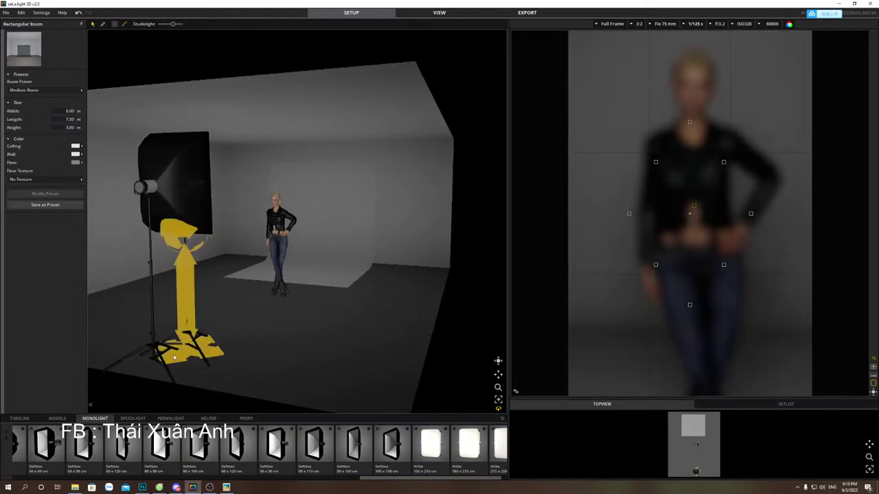
left_click_drag(137, 360, 373, 287)
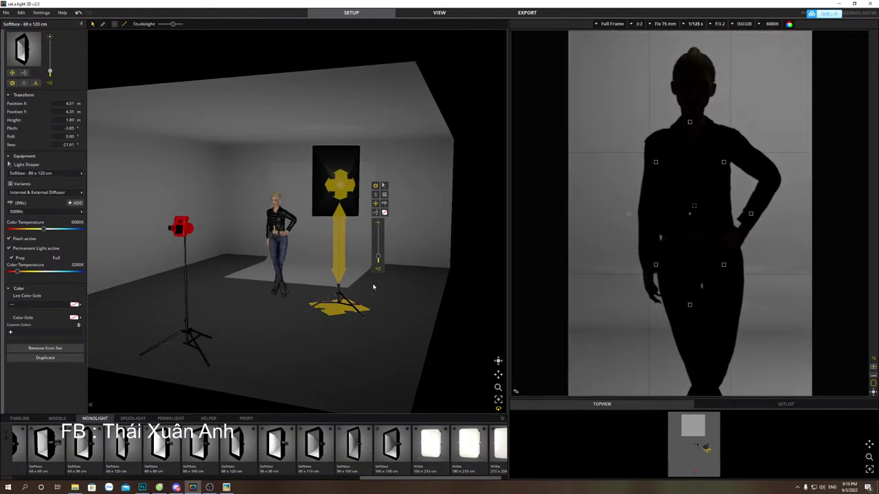
left_click(372, 286)
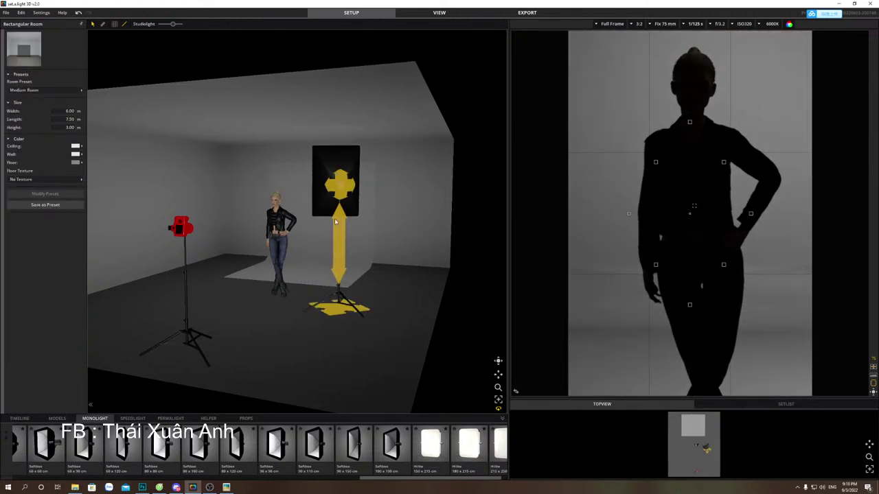
left_click(336, 222)
left_click(341, 198)
mouse_move(348, 313)
left_mouse_down()
mouse_move(352, 296)
mouse_move(375, 295)
left_mouse_up()
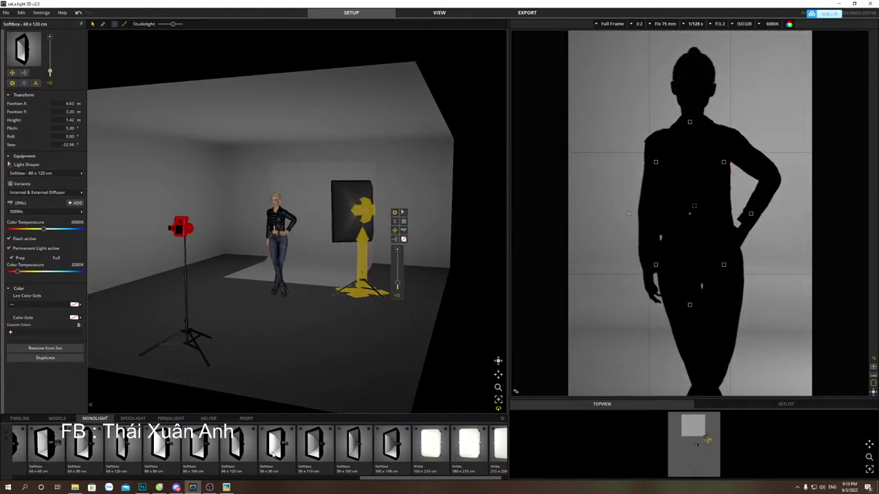
Add a second 80 x 120 cm softbox on the opposite side of the backdrop, about 1.50 m high, and shift both softboxes slightly forward.
left_click_drag(272, 454, 231, 279)
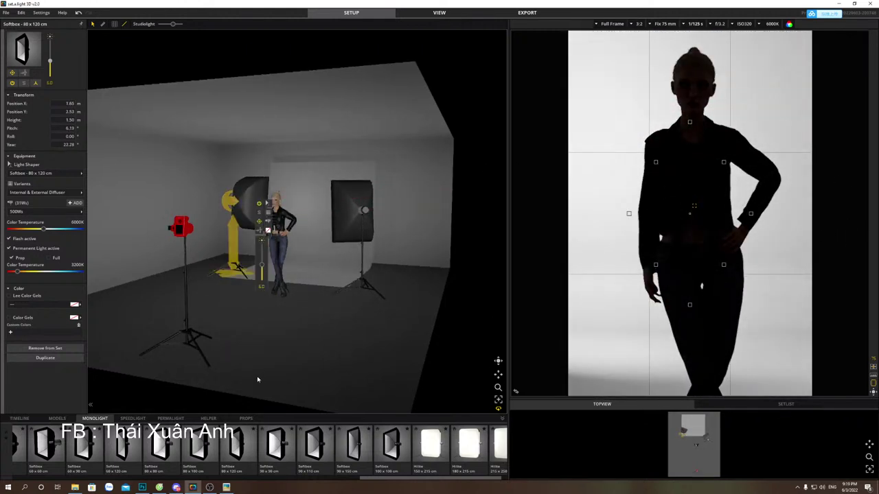
left_click_drag(232, 272, 224, 273)
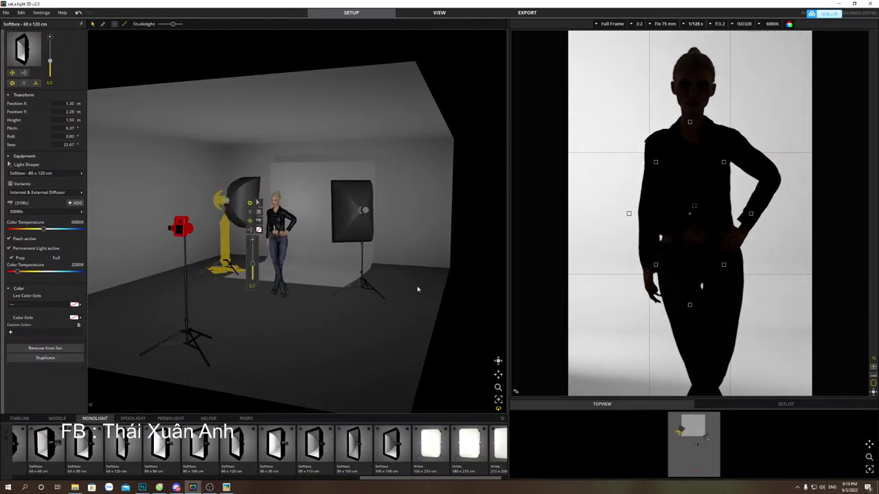
left_click(364, 285)
left_click_drag(366, 290, 370, 297)
mouse_move(221, 272)
left_mouse_down()
mouse_move(212, 277)
mouse_move(219, 280)
left_mouse_up()
Try the model back on the white backdrop between the softboxes, and return her to her place in front of them.
left_click(282, 287)
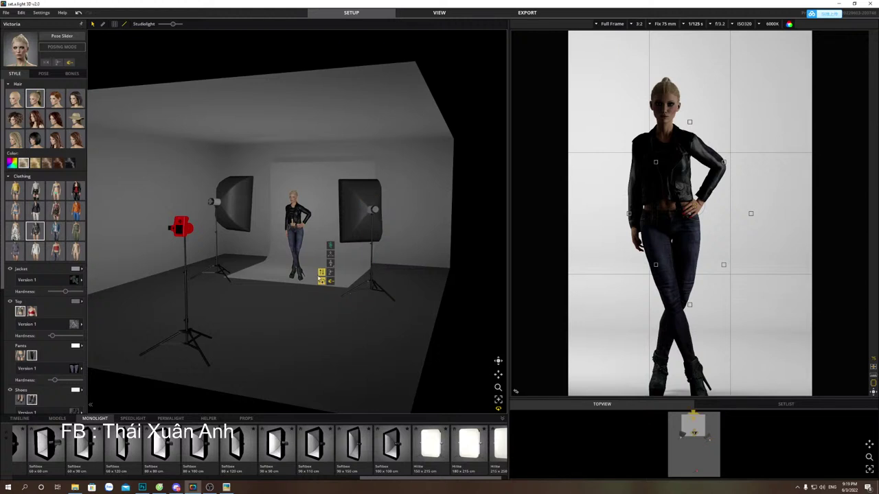
left_click(315, 265)
left_click_drag(315, 265, 277, 296)
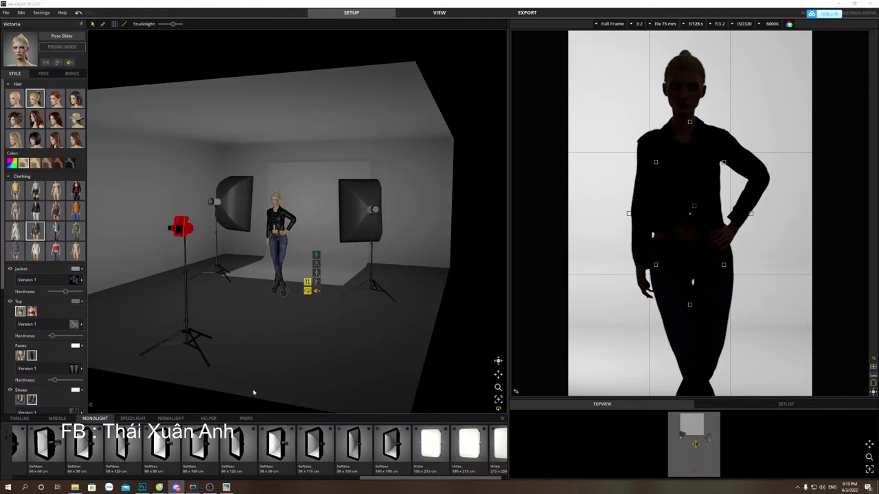
Add a 150 cm translucent umbrella monolight behind the camera at about X 3.29 m, Y 7.50 m, and select the camera.
scroll(191, 444, "up", 10)
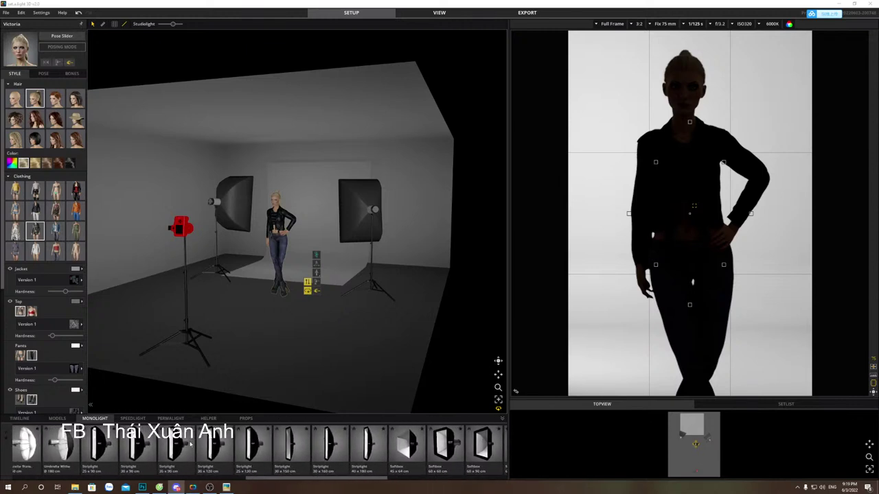
scroll(191, 444, "up", 4)
left_click_drag(191, 444, 191, 340)
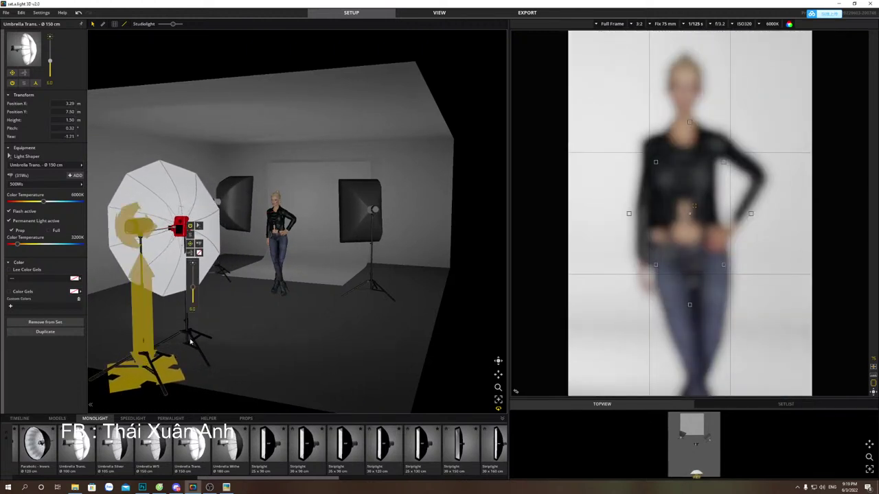
left_click(194, 344)
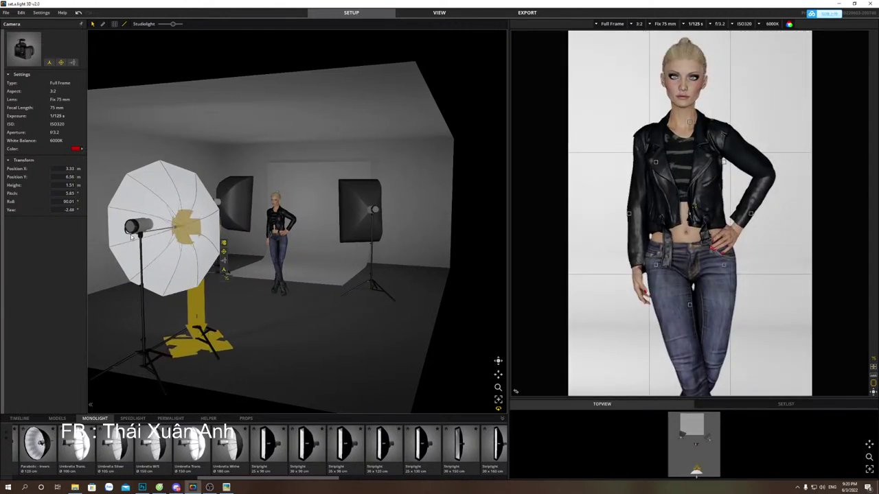
Lower the camera to about 1.43 m and raise the umbrella light behind it to about 2.14 m, keeping it near X 3.30 m.
left_click_drag(143, 282, 142, 265)
left_click(199, 334)
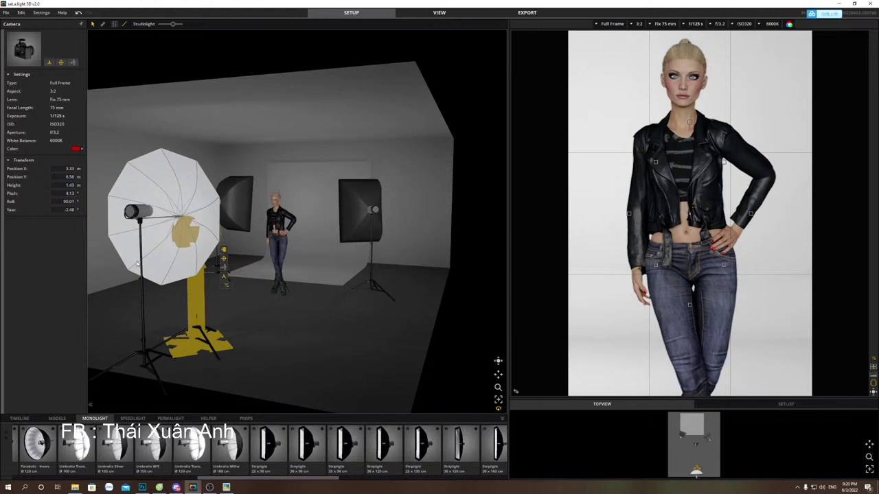
left_click(147, 350)
left_click(147, 369)
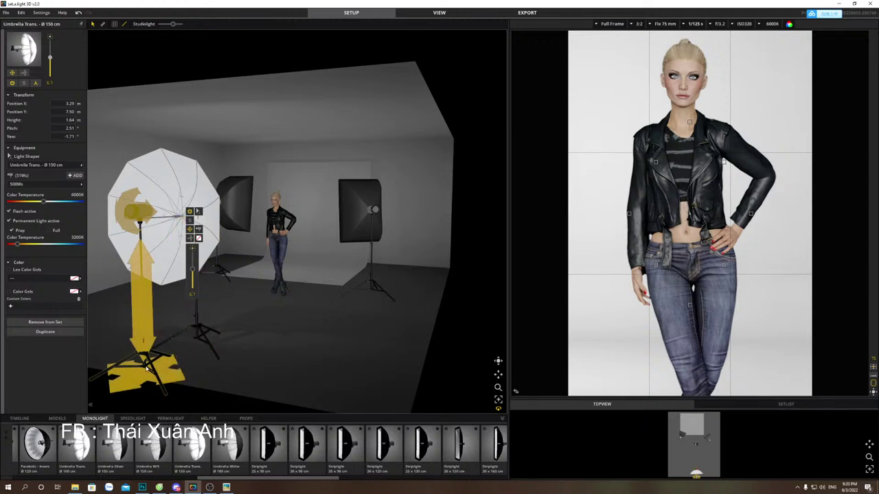
left_click_drag(146, 369, 148, 368)
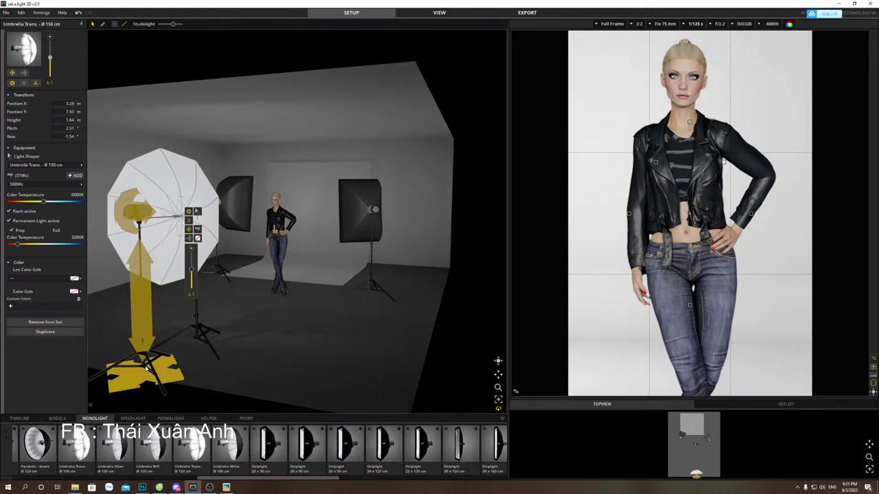
left_click_drag(154, 376, 151, 383)
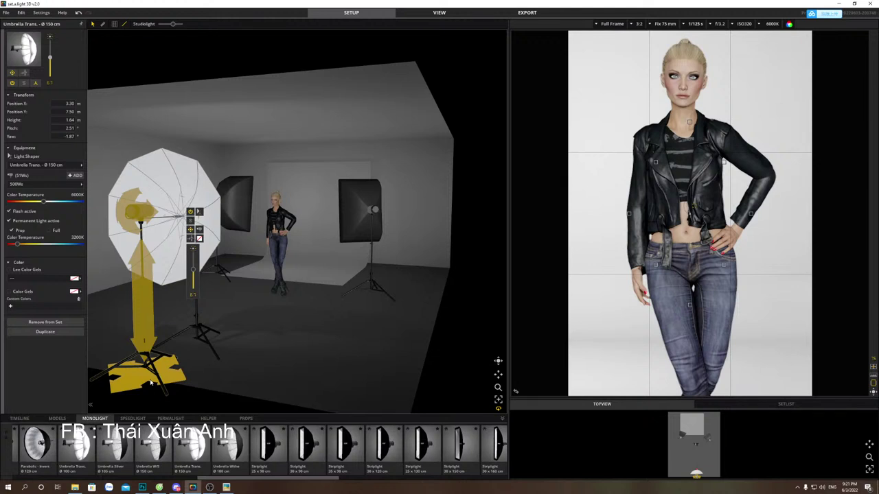
left_click_drag(146, 267, 143, 212)
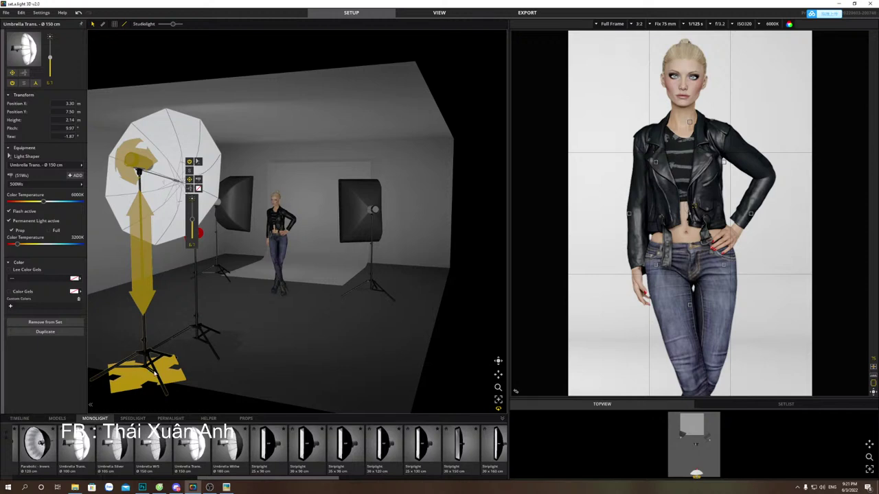
left_click_drag(124, 166, 497, 102)
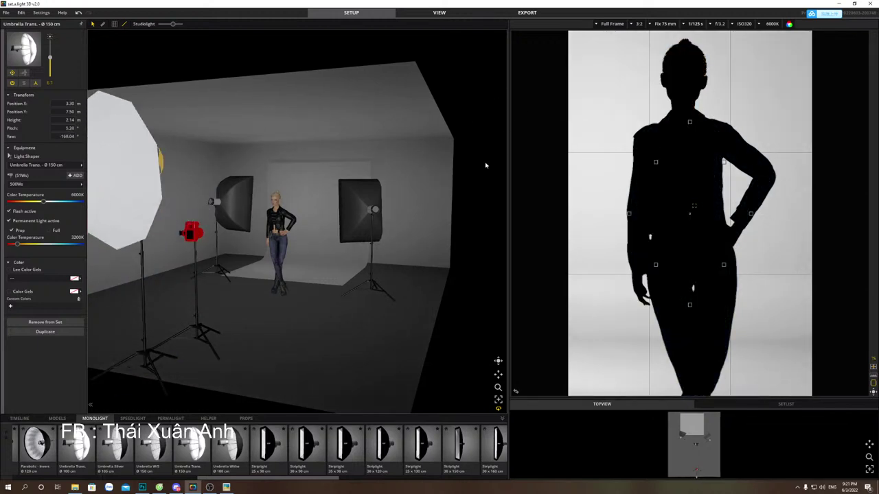
key("ctrl+z")
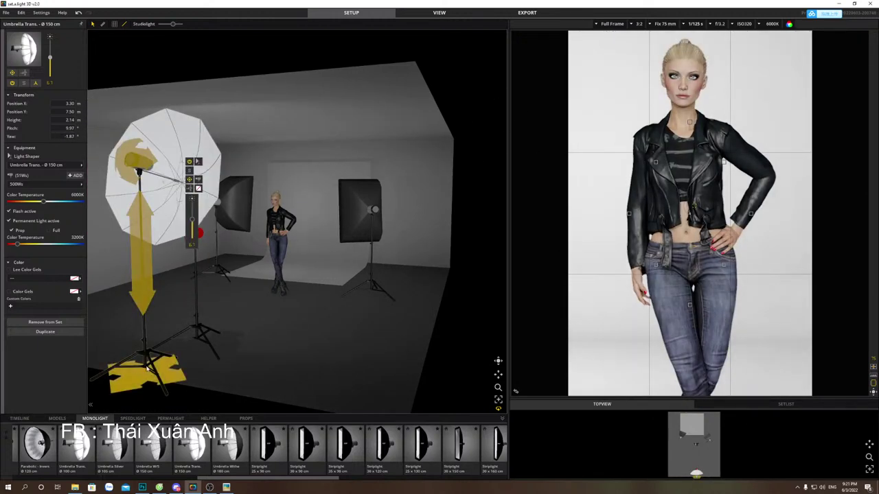
left_click_drag(137, 159, 226, 171)
key("ctrl+z")
Bring the umbrella light forward to about X 3.31 m, Y 7.20 m, aim it at the model and set its power to 117Ws.
left_click_drag(138, 159, 575, 177)
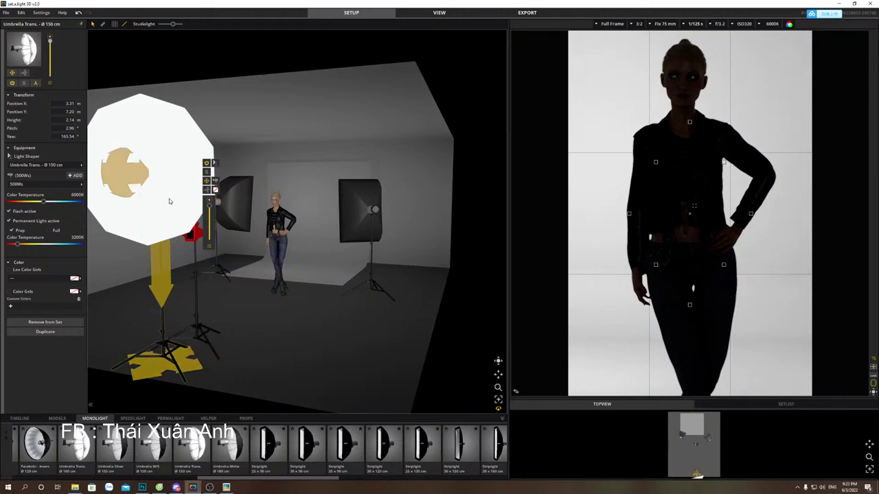
left_click_drag(135, 177, 816, 203)
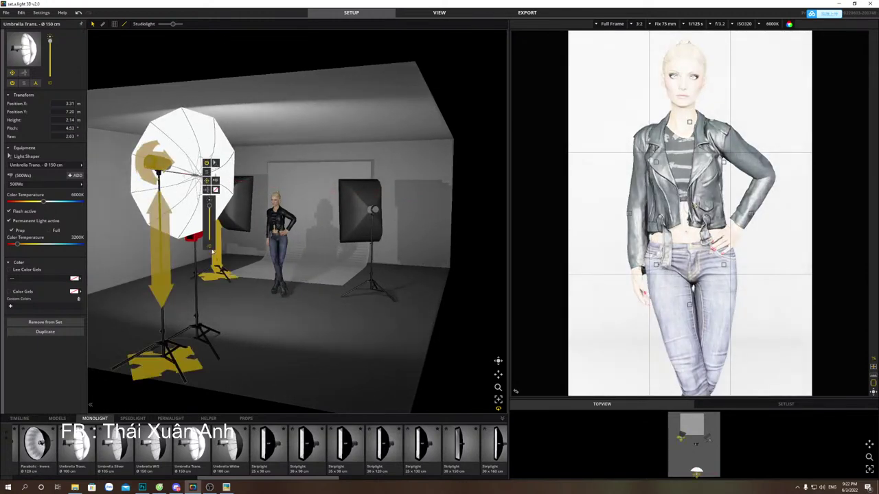
mouse_move(209, 207)
left_mouse_down()
mouse_move(213, 225)
mouse_move(211, 219)
left_mouse_up()
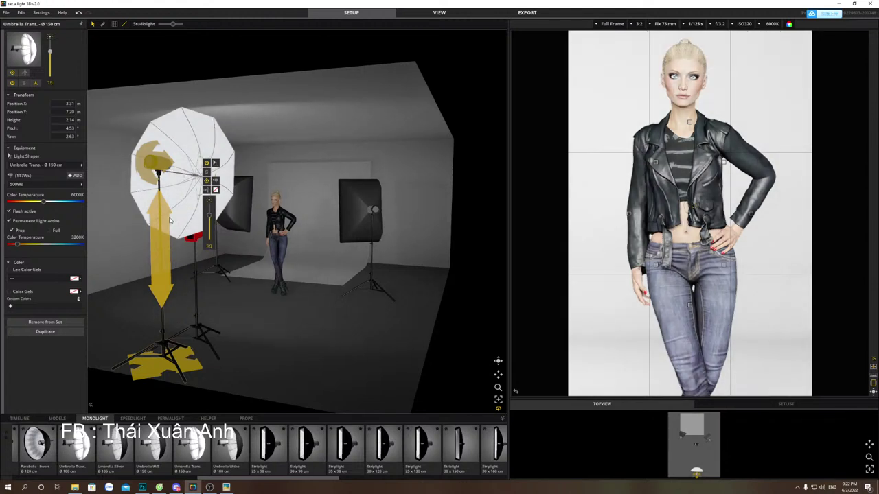
Raise the power of the background softbox opposite the umbrella side and set the umbrella light's power to 95Ws.
left_click(361, 213)
left_click_drag(407, 282, 407, 271)
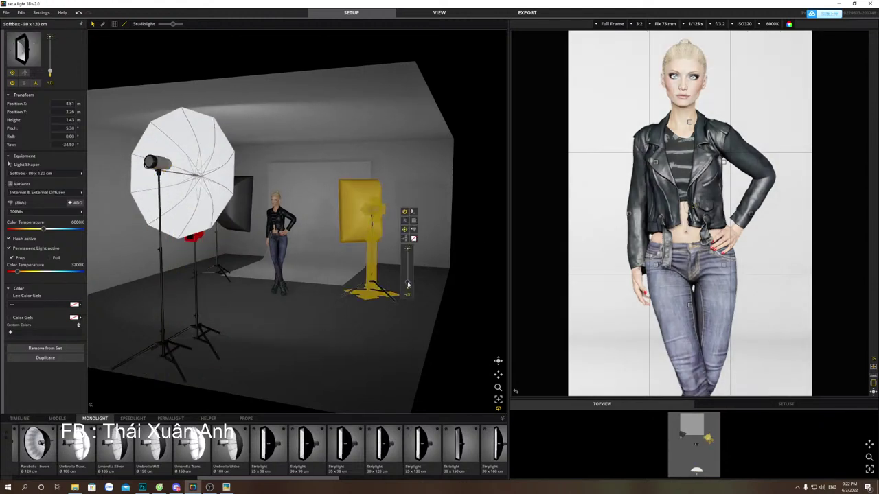
left_click(242, 219)
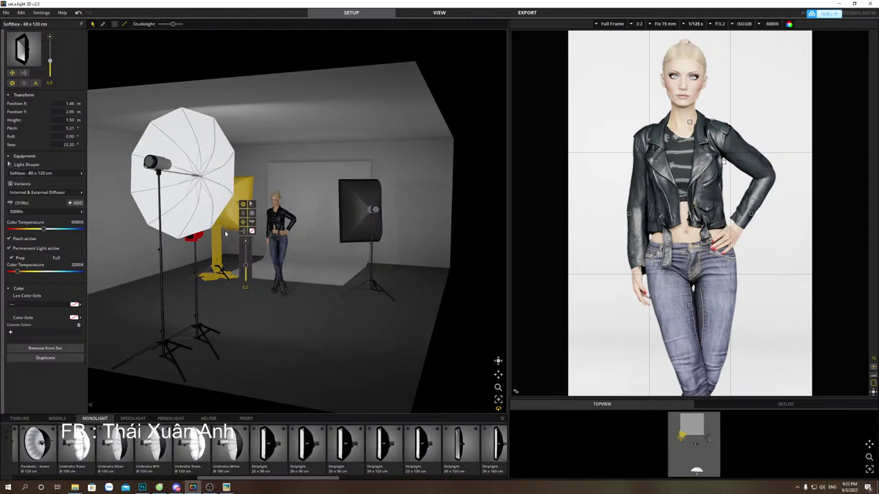
left_click(323, 350)
left_click(163, 287)
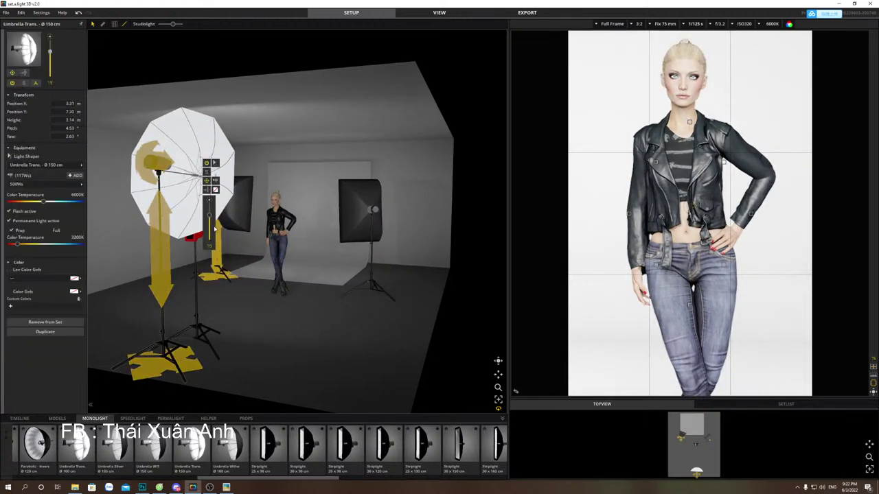
left_click_drag(210, 223, 211, 218)
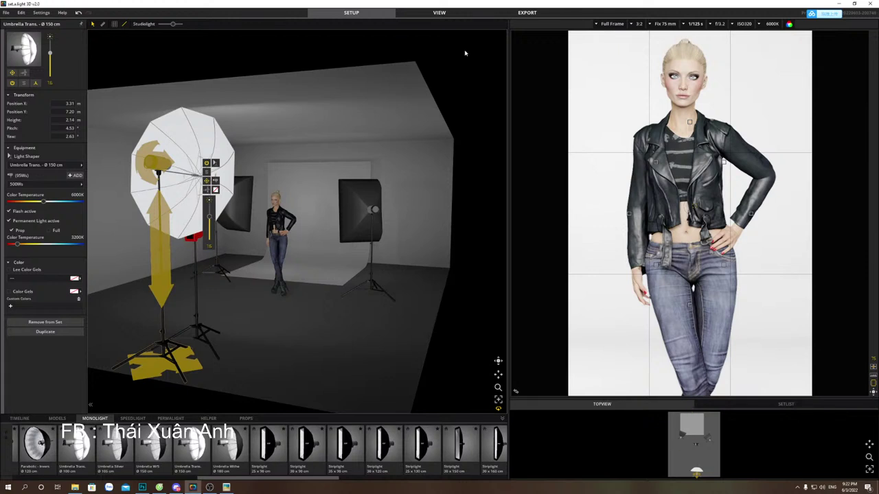
Set the camera sensitivity to ISO200.
left_click(745, 23)
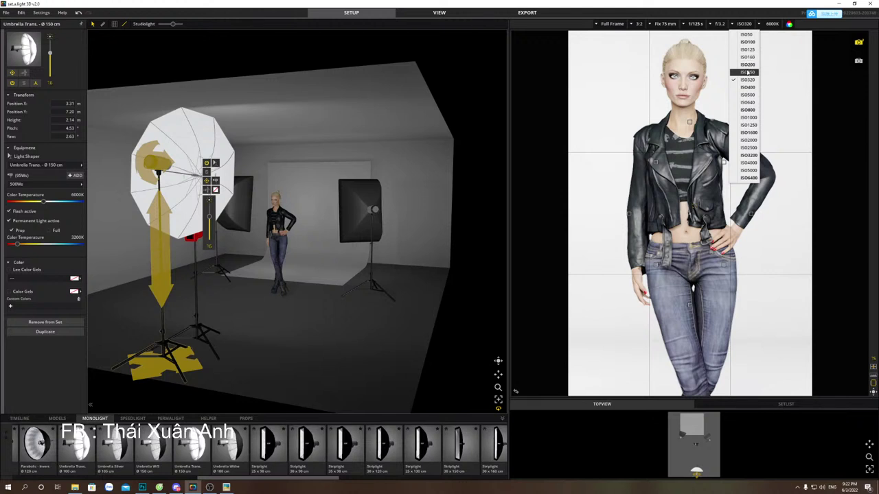
left_click(747, 72)
left_click(747, 65)
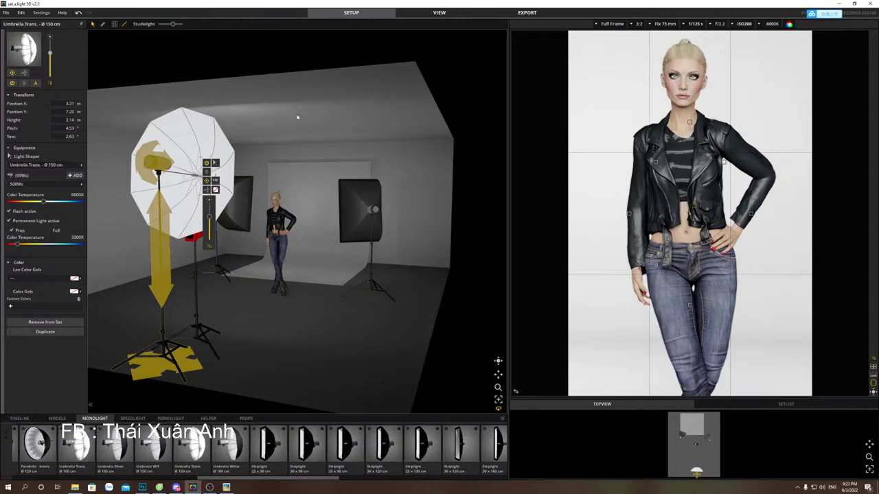
Try a 25 x 90 cm striplight behind the camera, with the camera moved forward to about X 3.38 m, Y 5.89 m, height 1.31 m.
left_click_drag(223, 368, 189, 344)
left_click_drag(235, 288, 235, 294)
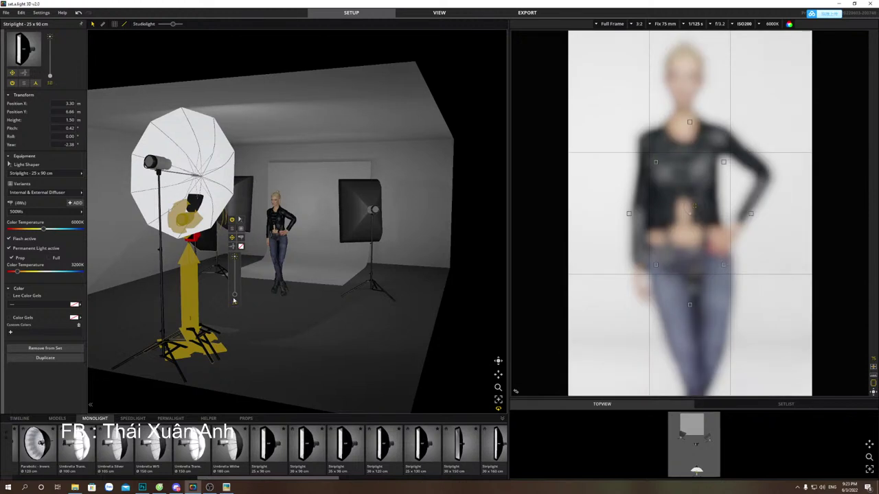
left_click(204, 338)
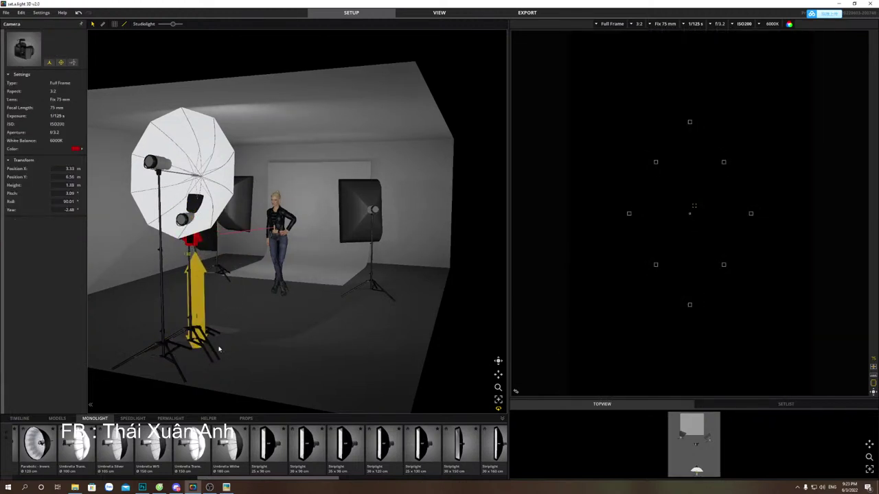
left_click(204, 342)
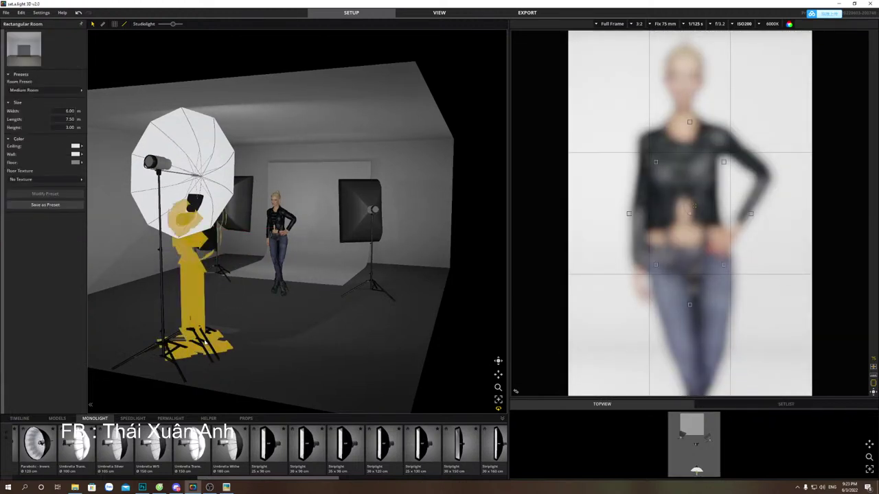
left_click(237, 324)
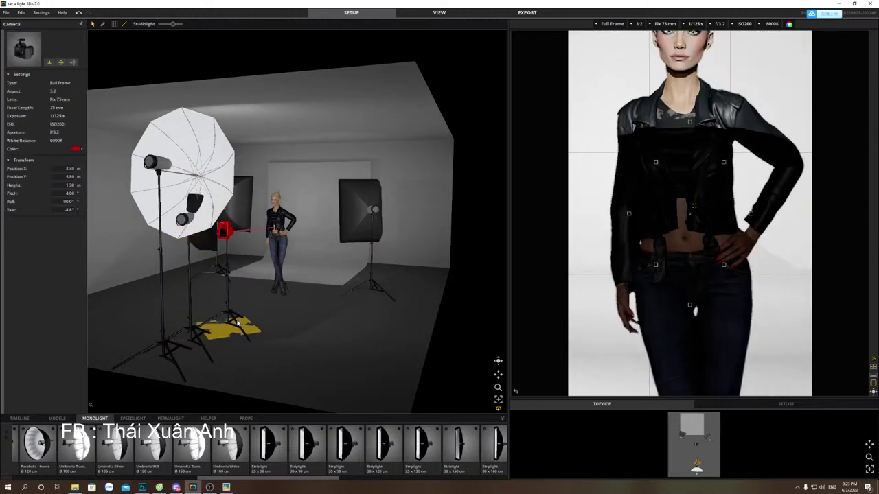
left_click_drag(233, 319, 200, 331)
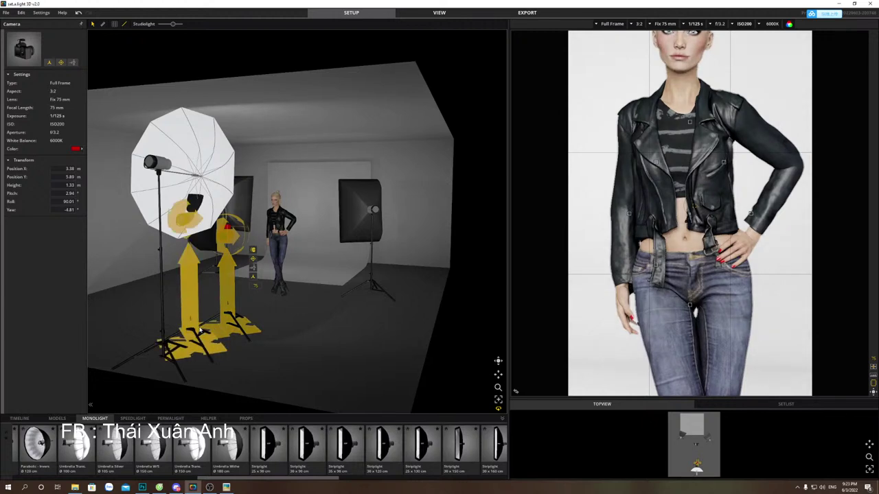
left_click(201, 332)
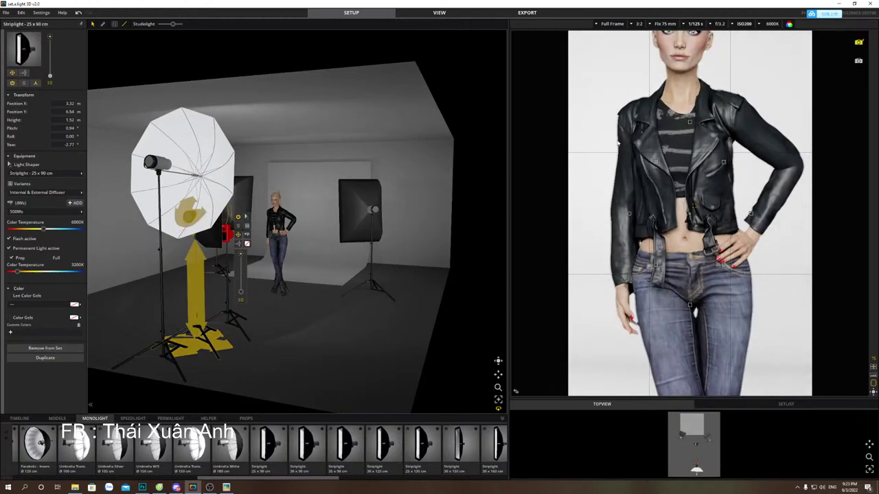
left_click(873, 392)
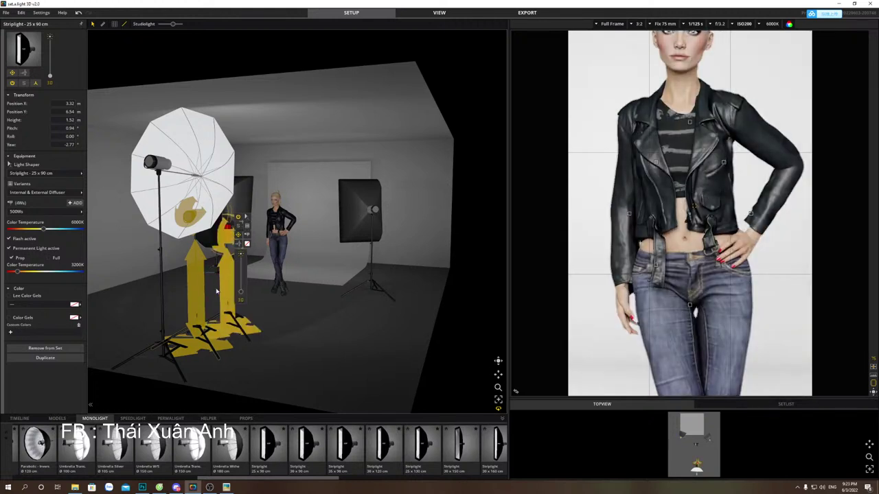
left_click(235, 319)
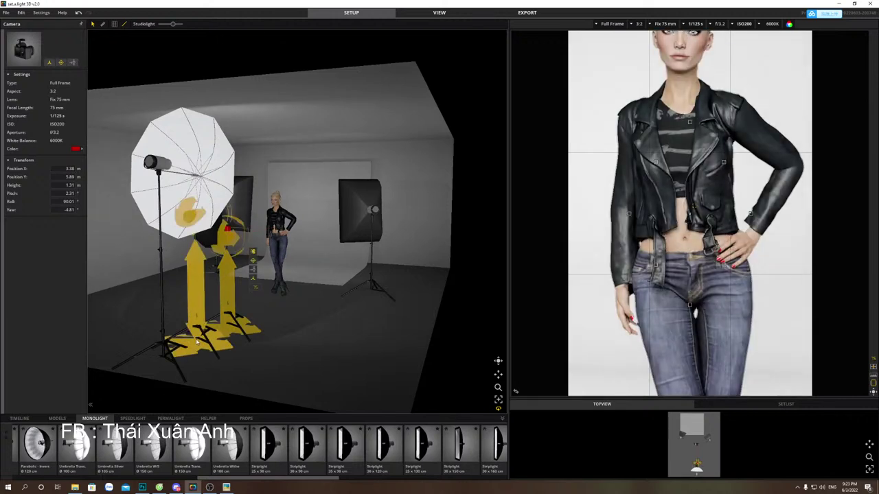
Try the striplight farther to the side of the camera, aimed at the model, and remove it from the set.
left_click(207, 346)
left_click_drag(207, 351, 197, 341)
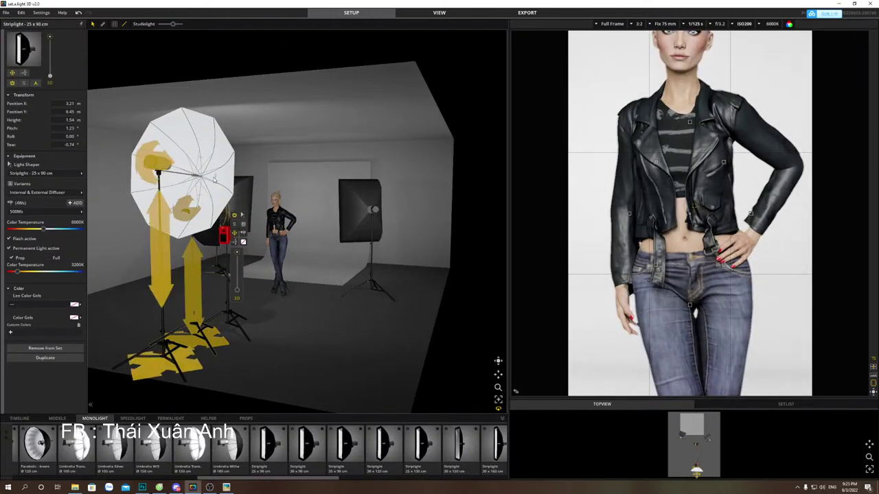
left_click_drag(203, 341, 205, 344)
left_click(363, 370)
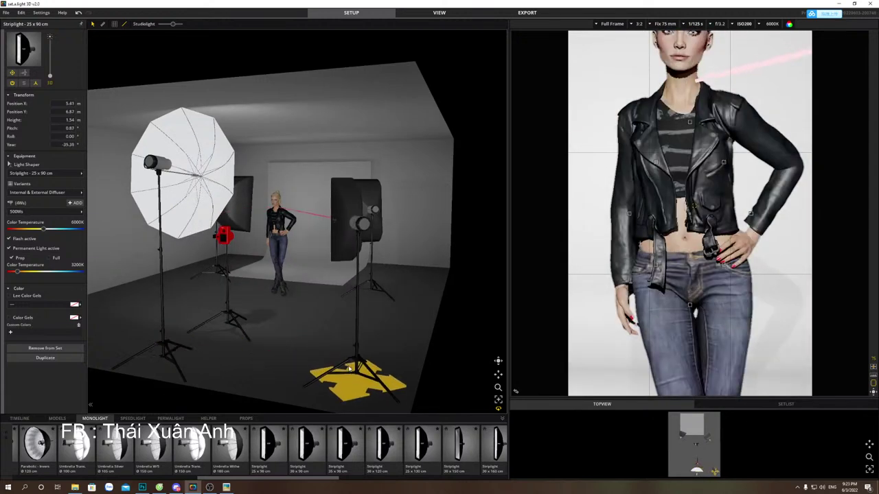
left_click(373, 355)
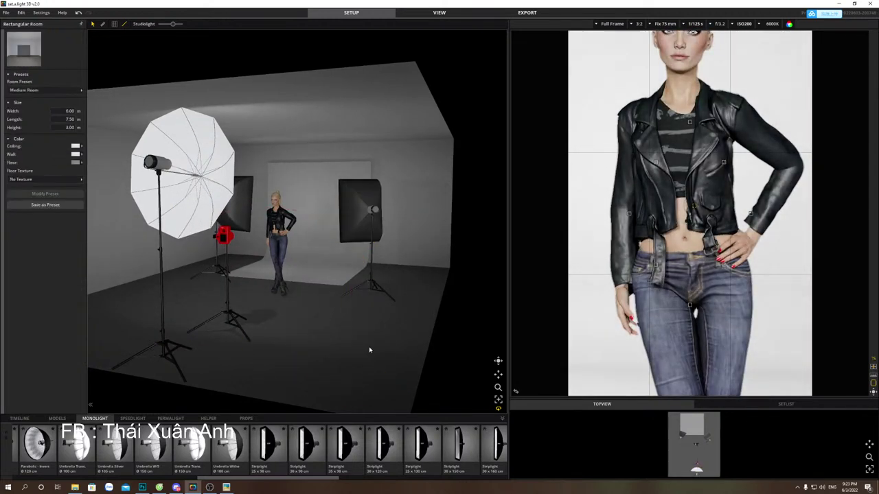
Move the camera back to about X 3.38 m, Y 6.55 m and raise it to about 1.47 m.
left_click(236, 345)
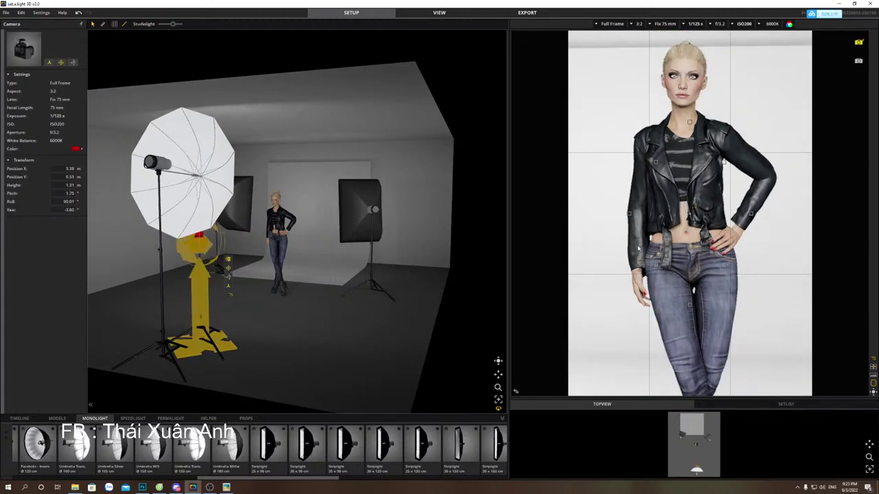
left_click_drag(203, 279, 204, 267)
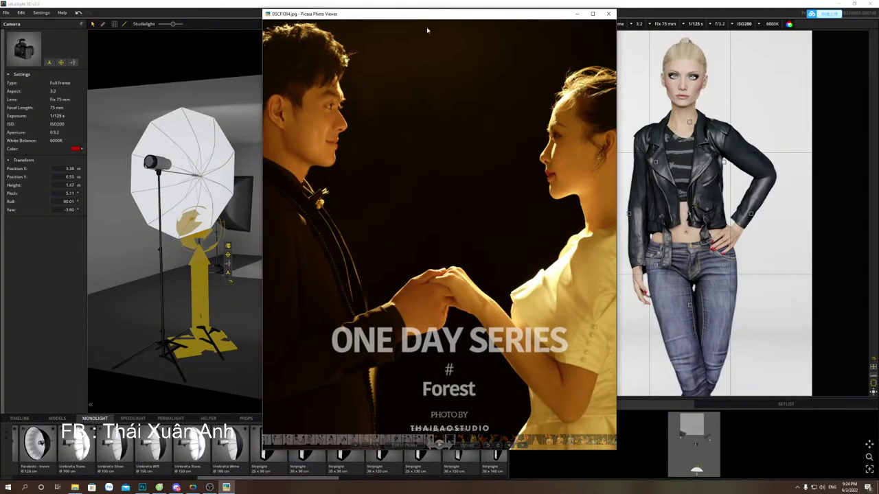
Review the lighting in the reference photo of the couple in Picasa Photo Viewer and close it.
left_click_drag(425, 14, 325, 25)
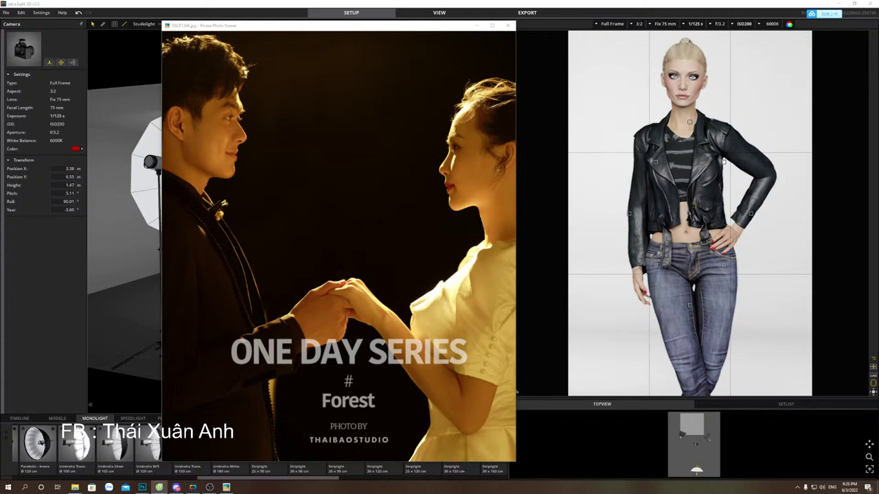
key("super+shift+s")
left_click(508, 25)
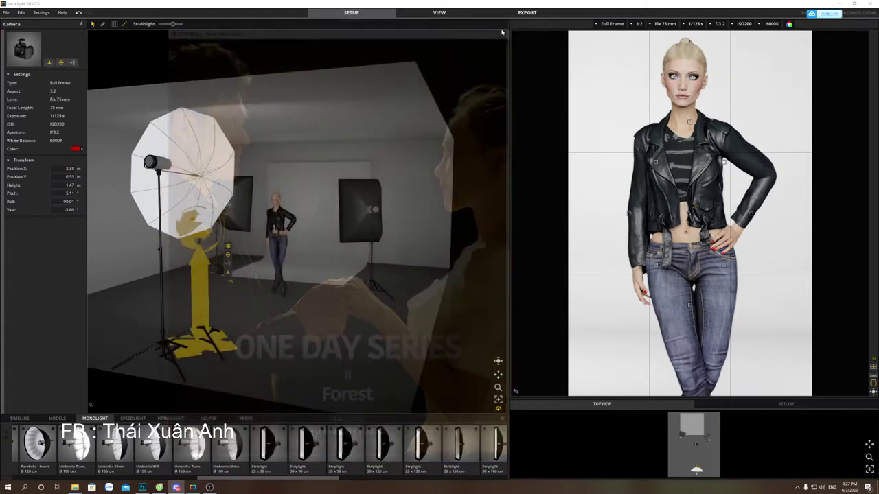
Change the studio backdrop to the Black preset.
left_click(337, 282)
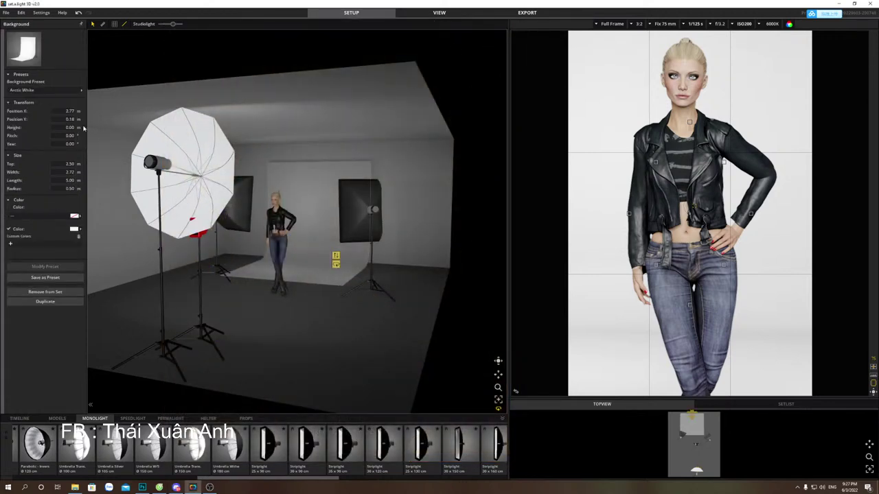
left_click(71, 91)
left_click(124, 114)
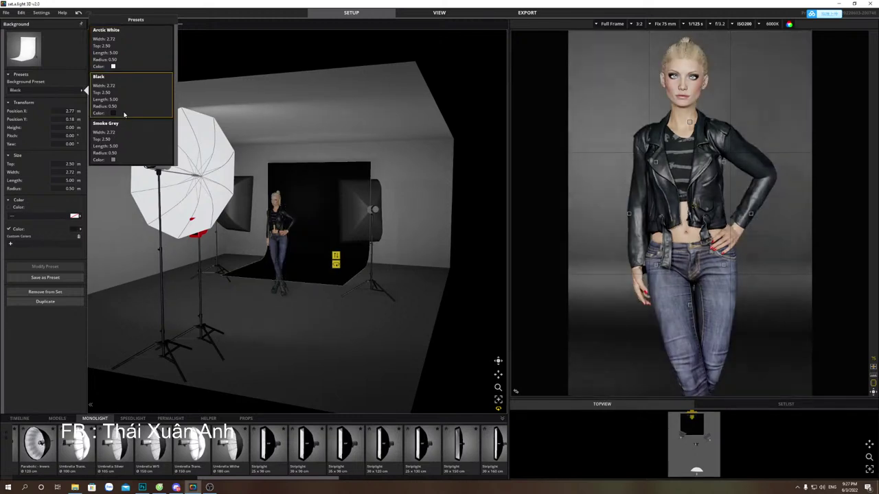
Remove the two softboxes on either side of the black backdrop from the set.
left_click(164, 353)
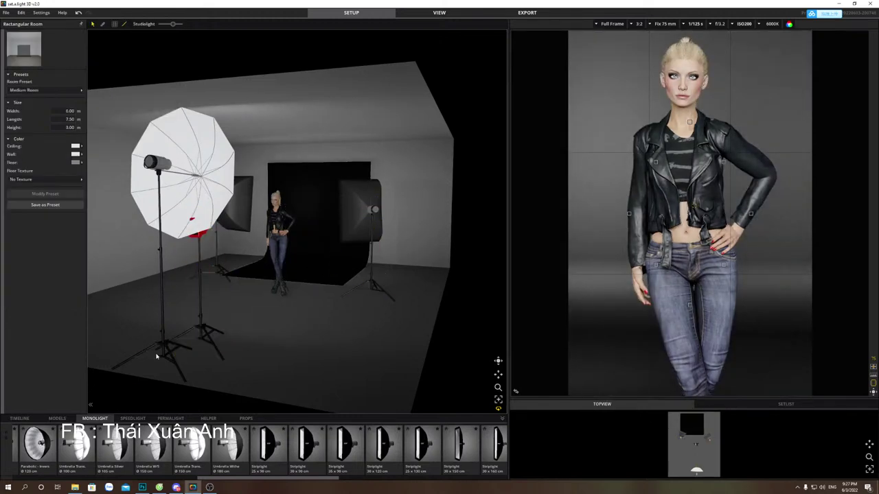
left_click(382, 288)
key("Delete")
left_click(221, 274)
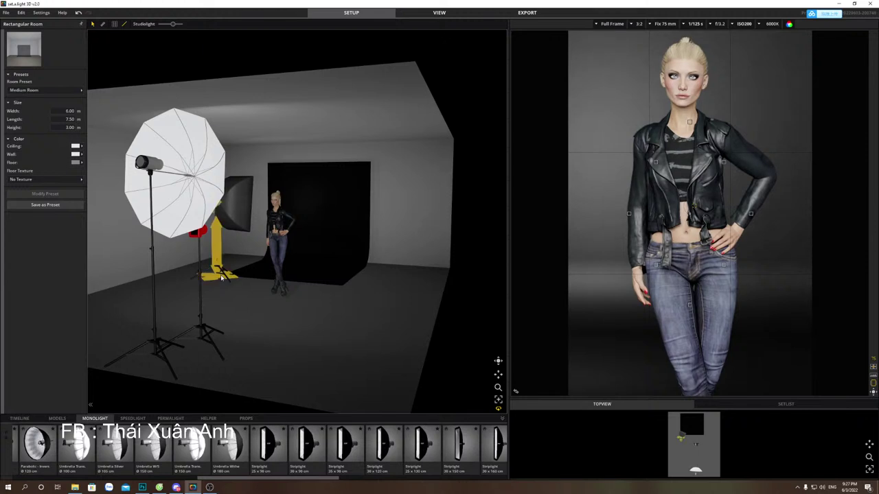
key("Delete")
Add an Arri T1 Ø 15 cm light behind the model at about X 1.05 m, Y 0.57 m and remove the umbrella light.
scroll(305, 440, "down", 3)
scroll(305, 440, "down", 1)
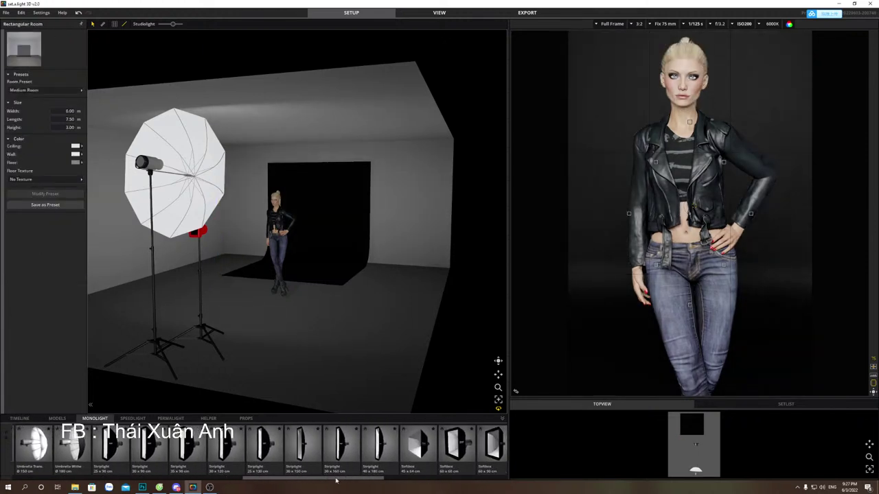
left_click_drag(336, 479, 484, 478)
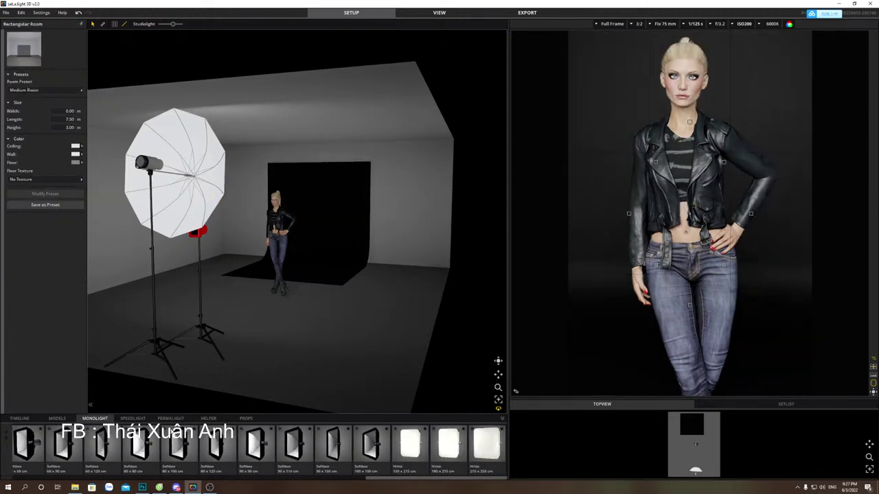
left_click(133, 419)
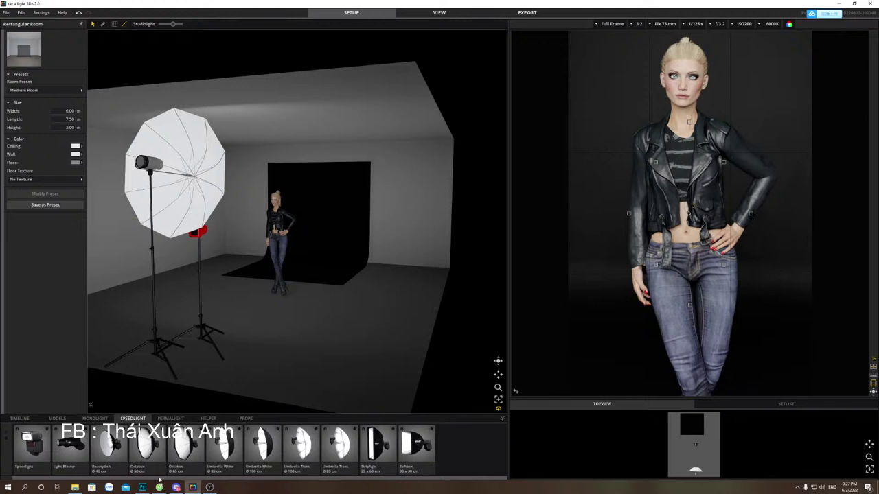
left_click(168, 419)
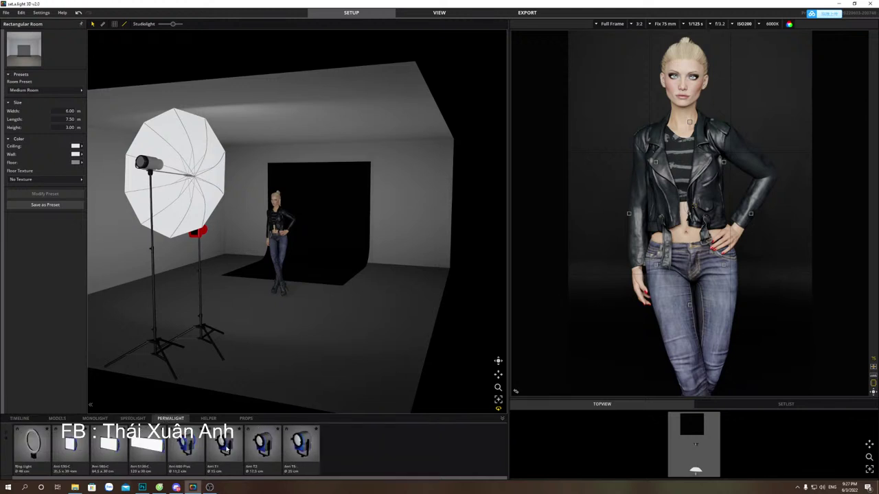
left_click_drag(224, 445, 250, 260)
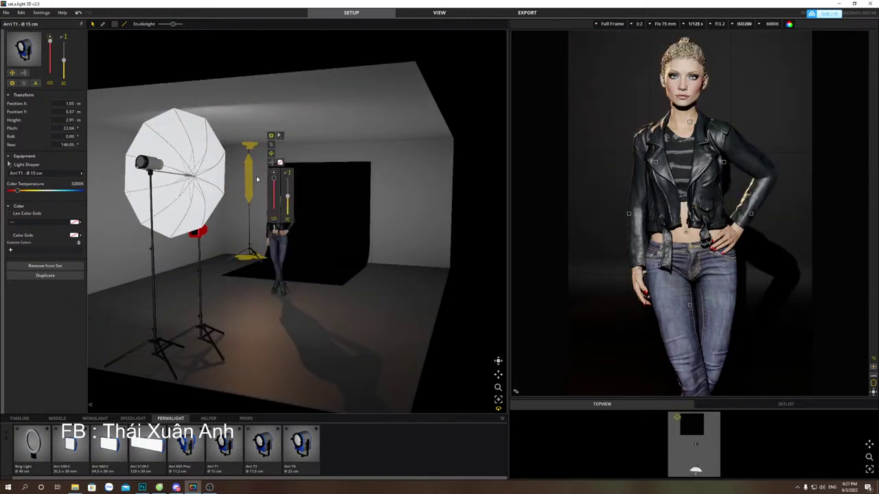
left_click(162, 358)
key("Delete")
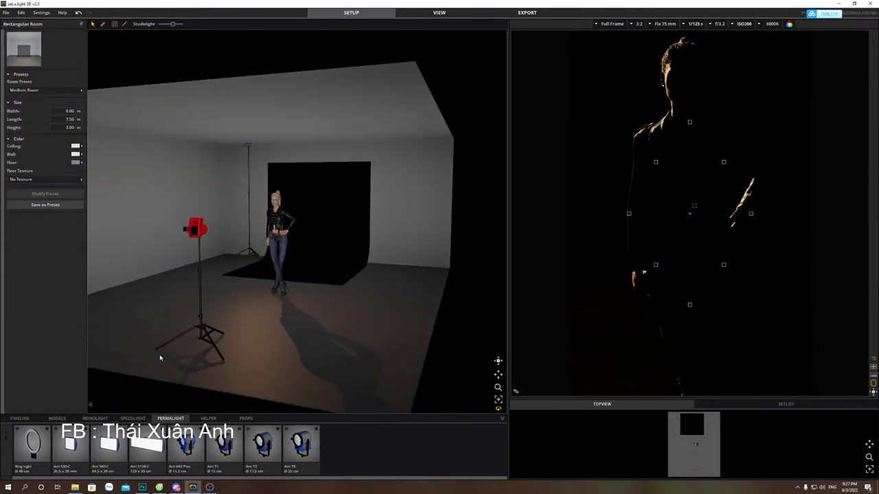
Shift the model slightly and lower the Arri T1 behind her to about 2.64 m.
left_click(281, 263)
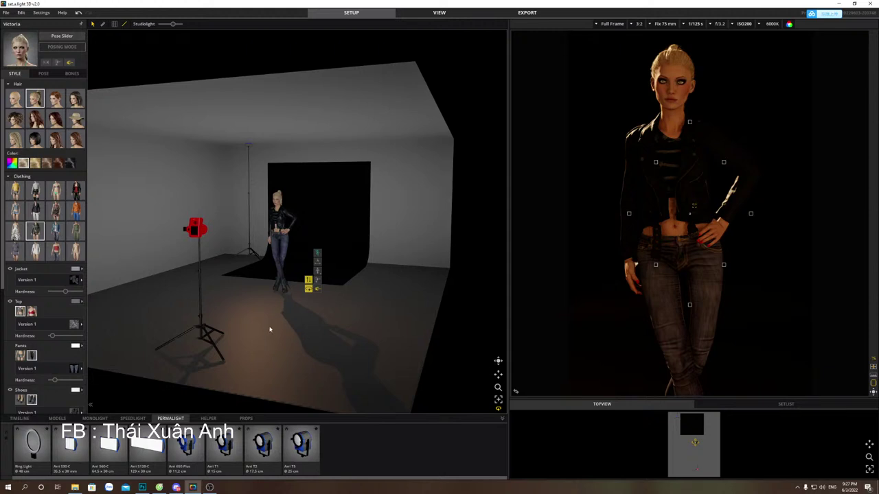
left_click(250, 252)
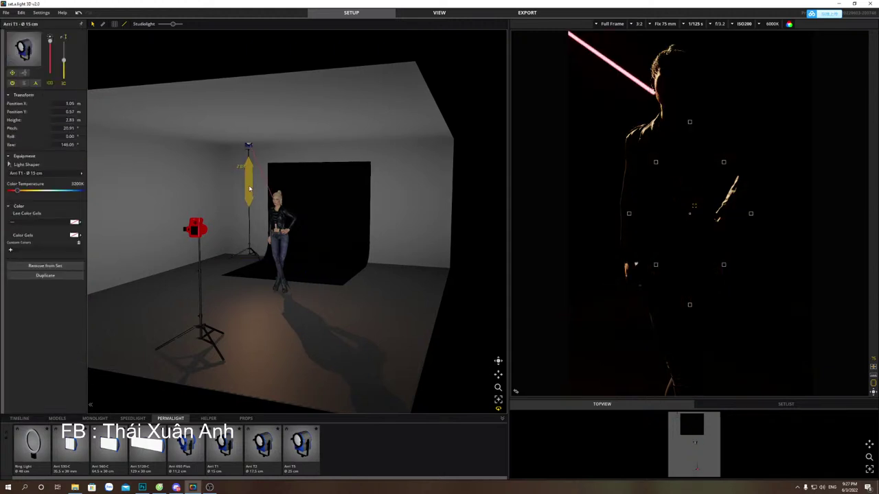
left_click(247, 193)
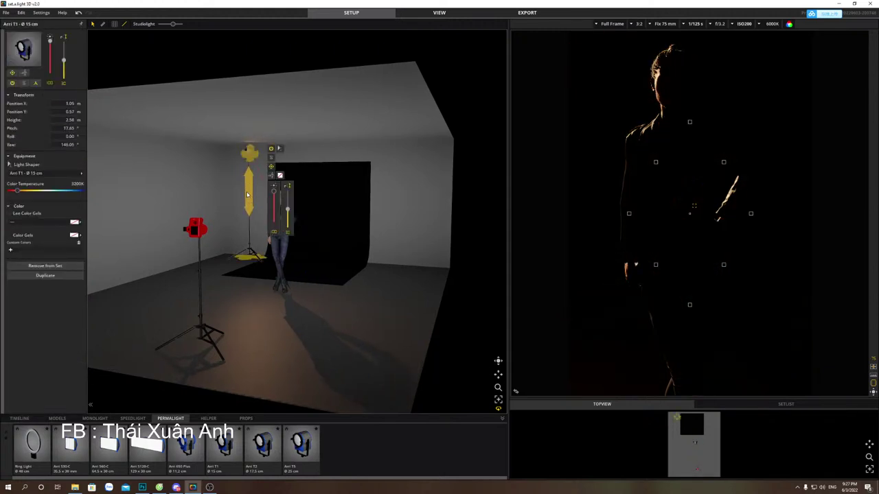
left_click_drag(246, 193, 247, 189)
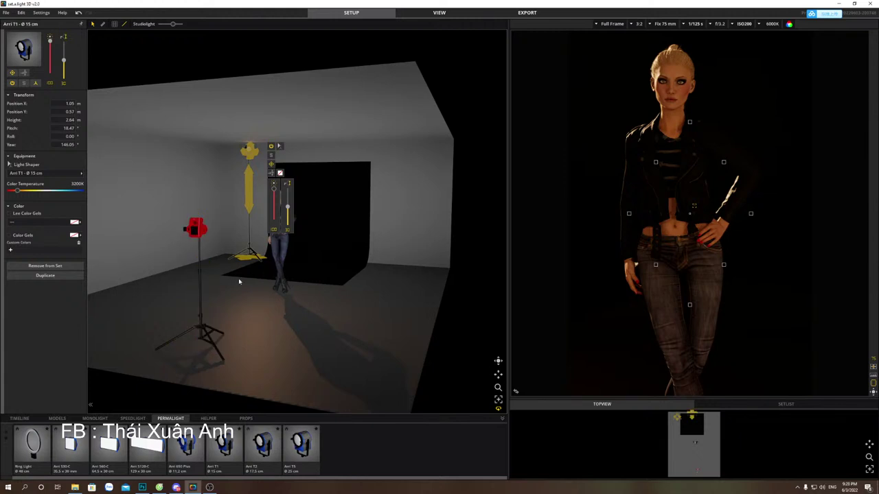
Add a reflector panel in front of the model at about X 4.88 m, Y 5.06 m and shift the Arri T1 sideways behind her.
scroll(309, 454, "up", 10)
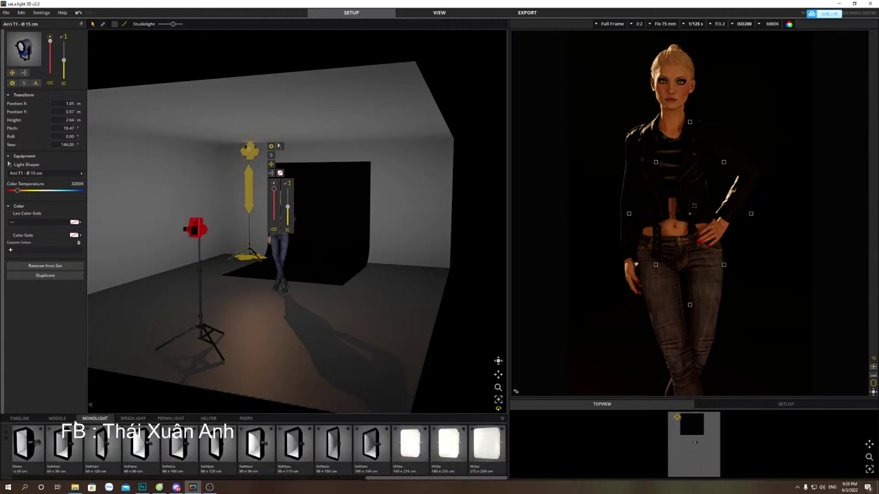
left_click(209, 418)
left_click_drag(147, 443, 334, 309)
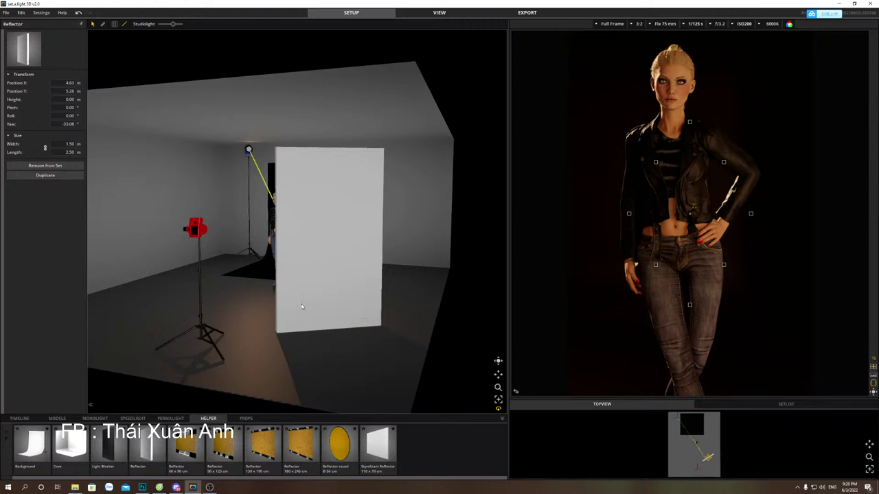
left_click_drag(328, 302, 158, 330)
left_click(254, 255)
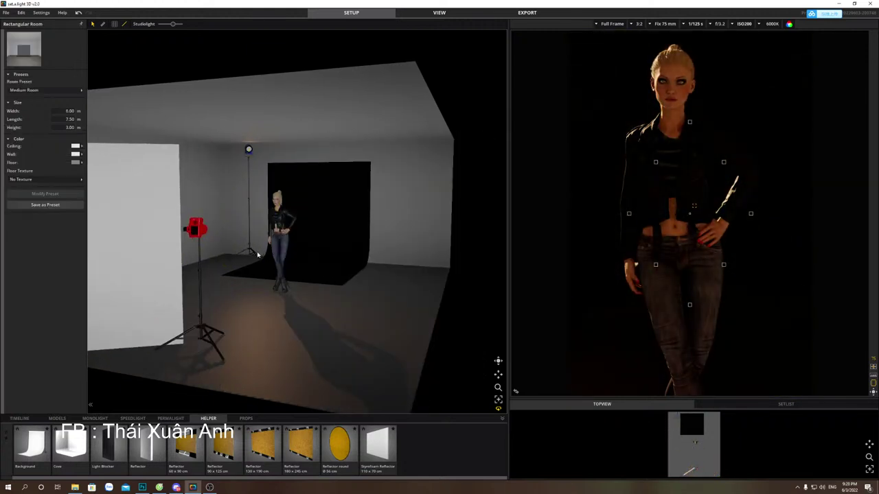
left_click_drag(252, 257, 301, 257)
left_click_drag(122, 342, 344, 317)
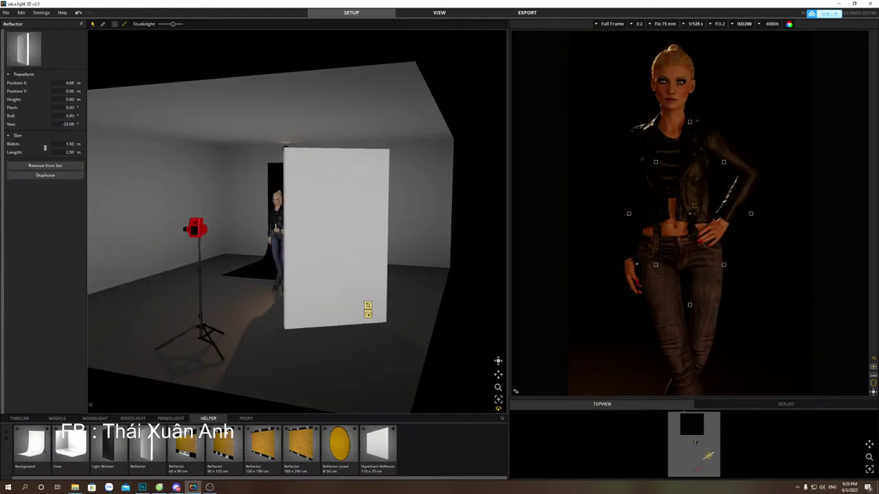
Add a second reflector panel at about X 2.05 m, Y 5.51 m and move the first one to about X 5.07 m, Y 5.91 m.
mouse_move(146, 445)
left_mouse_down()
mouse_move(170, 305)
mouse_move(217, 295)
mouse_move(184, 278)
mouse_move(280, 345)
left_mouse_up()
scroll(197, 302, "up", 4)
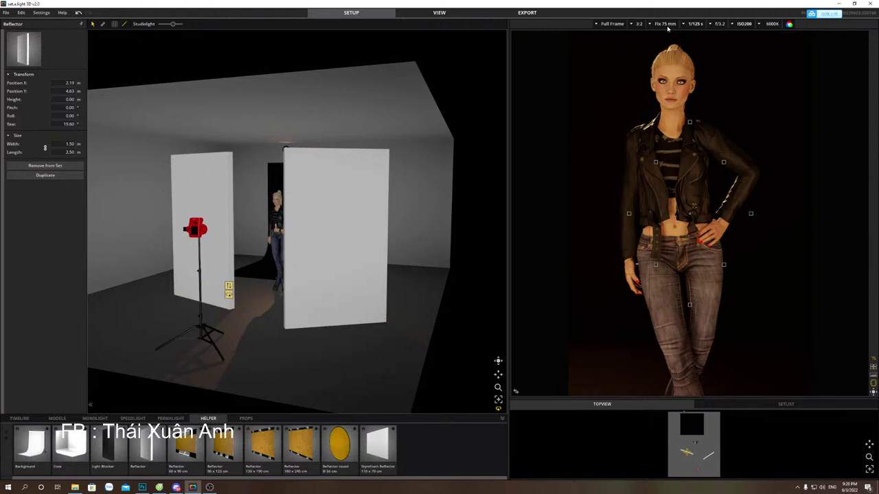
left_click(312, 309)
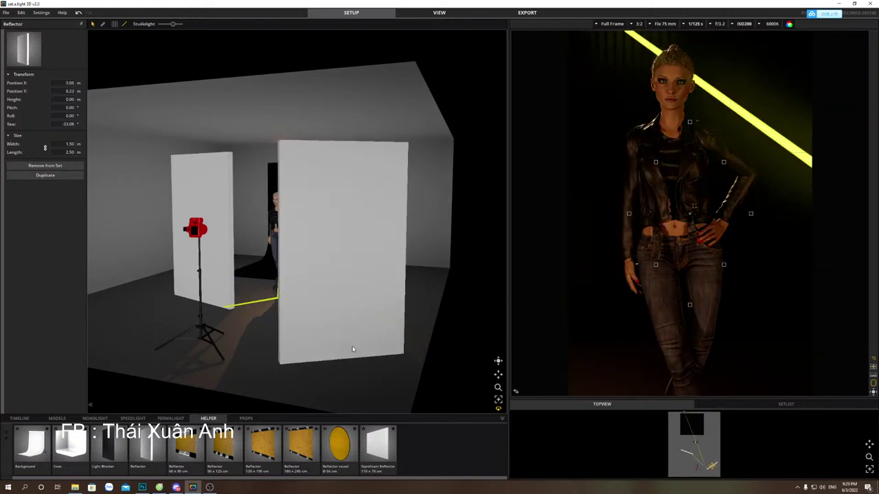
left_click(184, 313)
left_click_drag(184, 315, 176, 319)
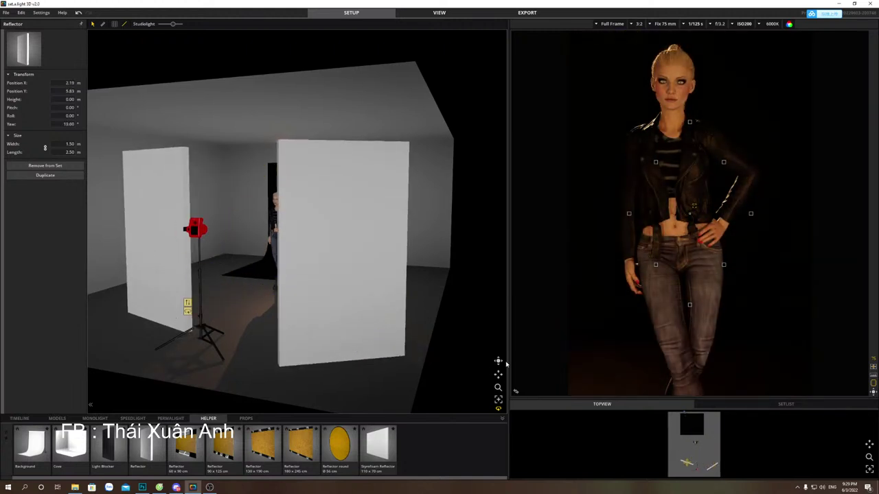
left_click_drag(348, 335, 343, 323)
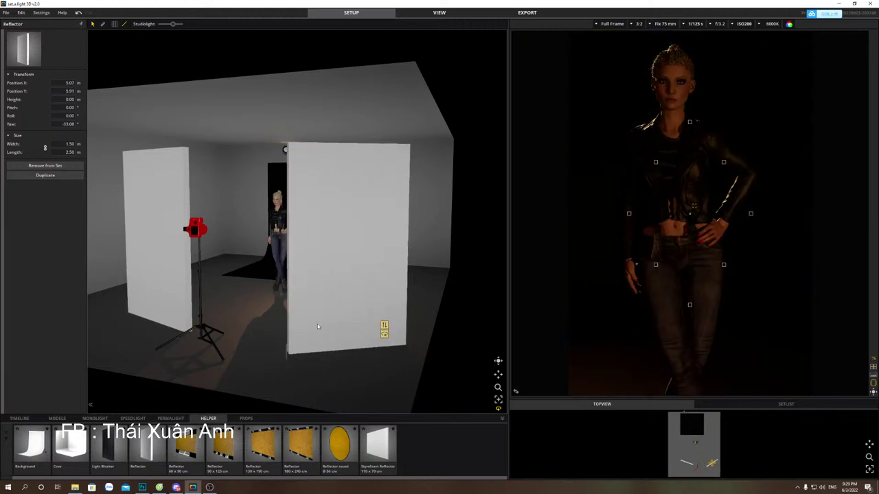
left_click(150, 309)
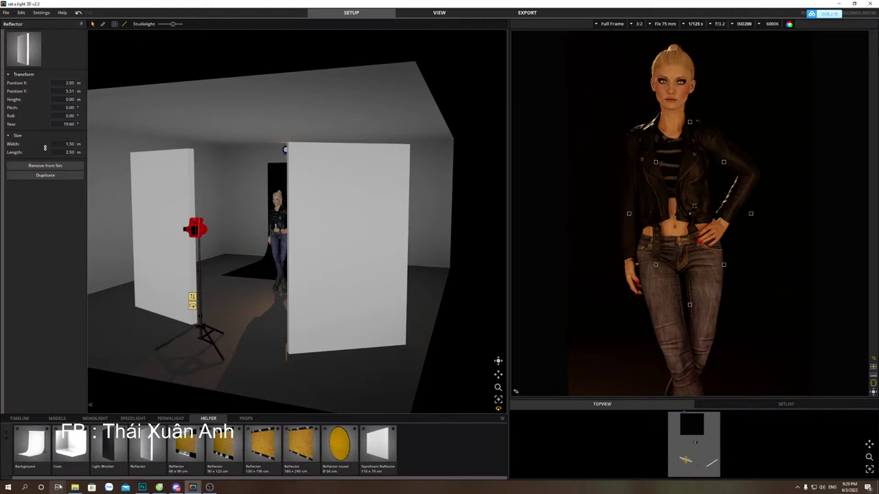
left_click(74, 487)
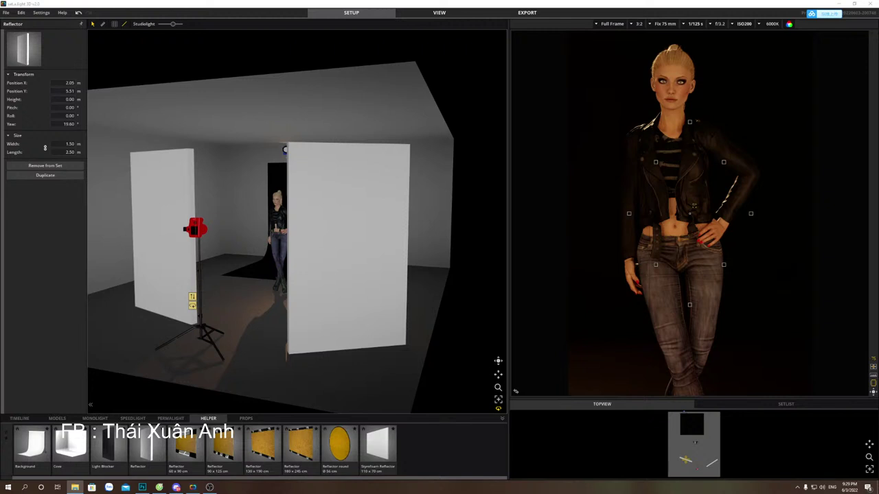
key("alt+Tab")
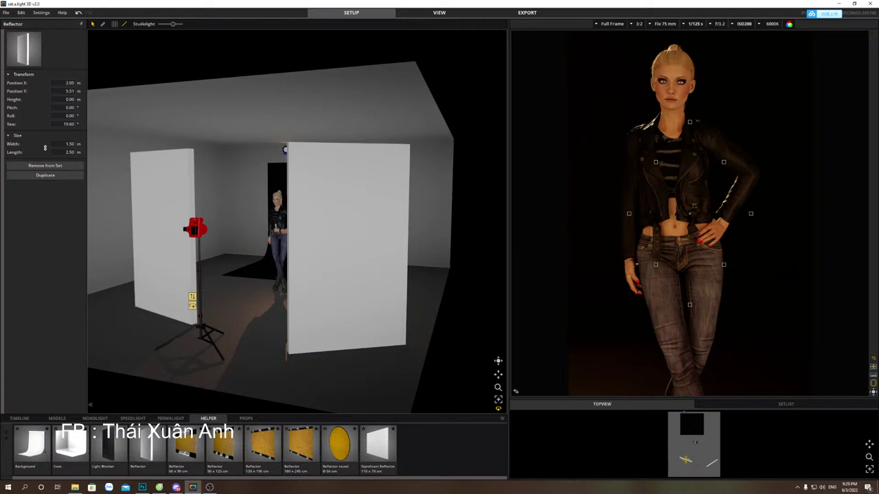
key("alt+Tab")
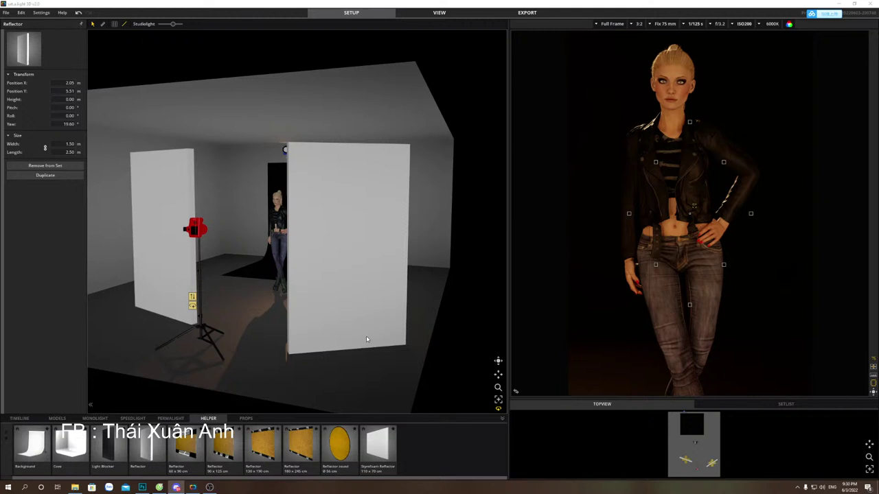
scroll(262, 321, "down", 1)
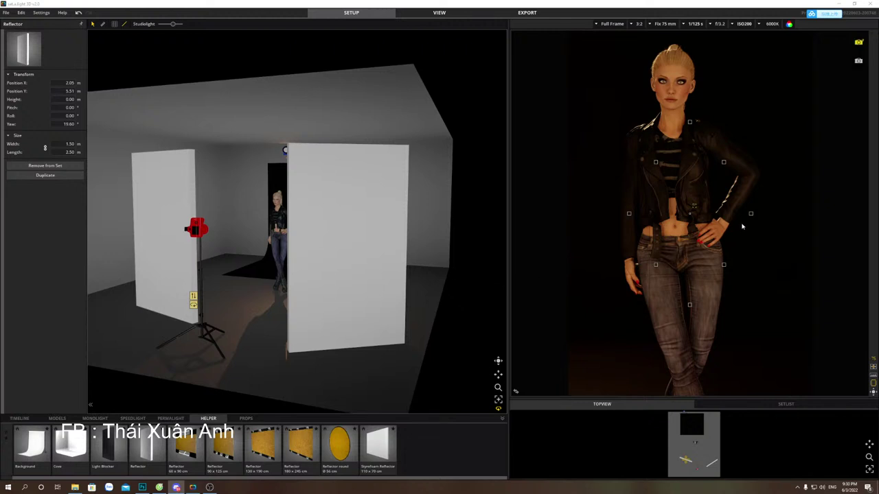
left_click_drag(874, 392, 874, 381)
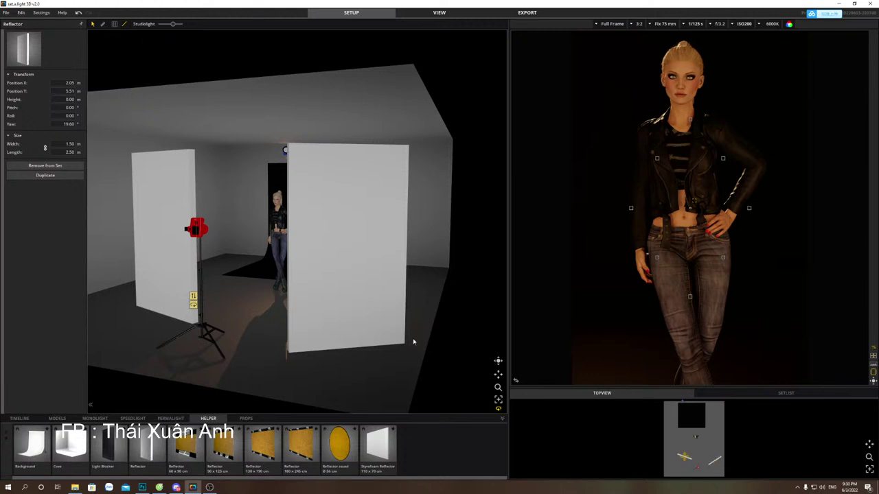
Remove both reflector panels from the set.
left_click(261, 322)
key("Delete")
left_click(158, 308)
key("Delete")
Move the backdrop to about X 2.99 m, Y 0.45 m and change it to the Smoke Grey preset.
left_click(297, 271)
left_click_drag(297, 272, 292, 289)
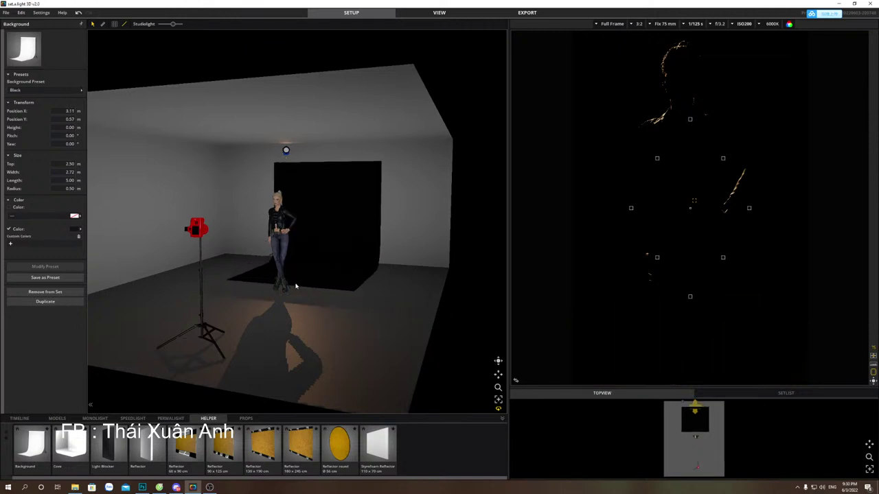
left_click(67, 91)
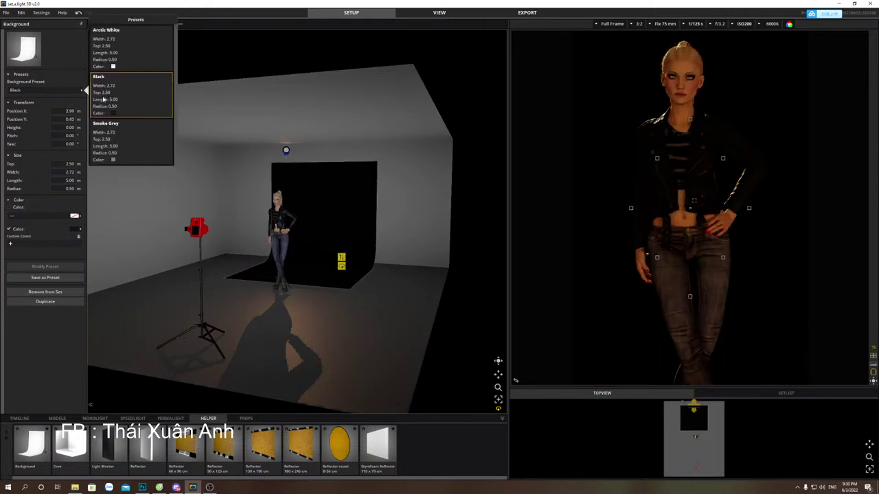
left_click(143, 153)
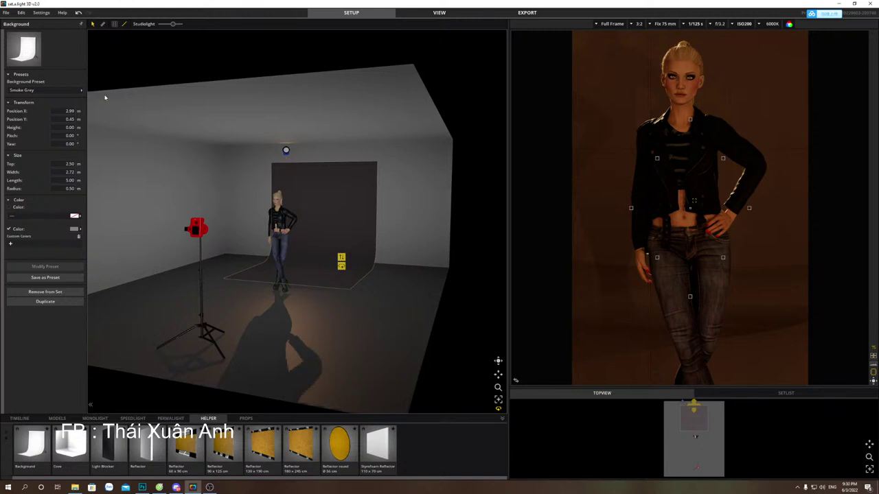
Shift the model toward the backdrop and replace the Arri T1 with an Arri T2 Ø 17.5 cm light at about X 4.86 m, Y 6.82 m.
left_click(288, 294)
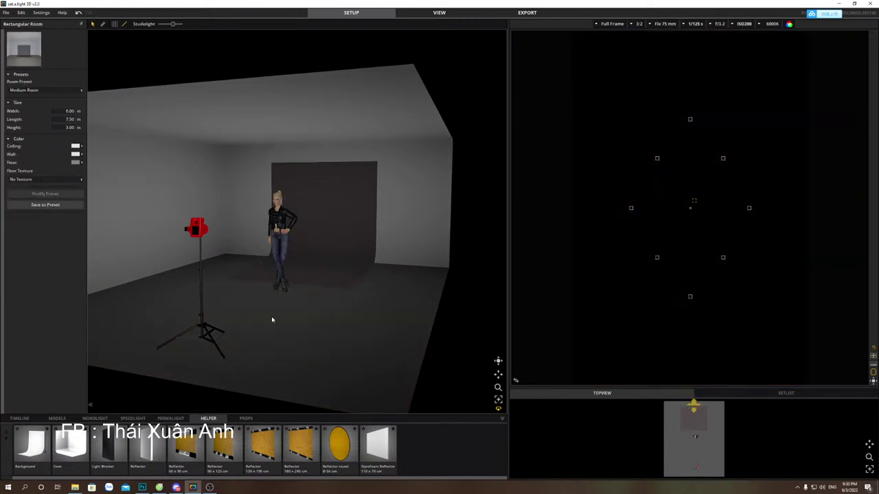
left_click_drag(285, 269, 297, 275)
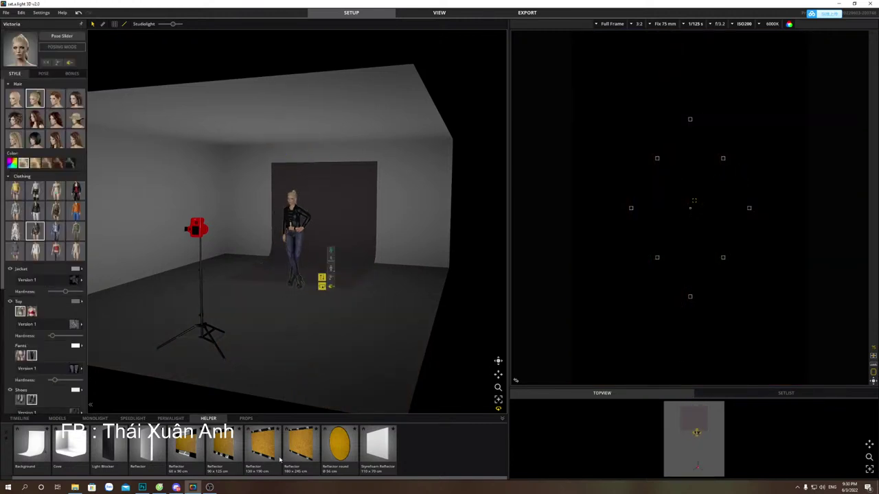
left_click(170, 418)
left_click_drag(263, 446, 331, 366)
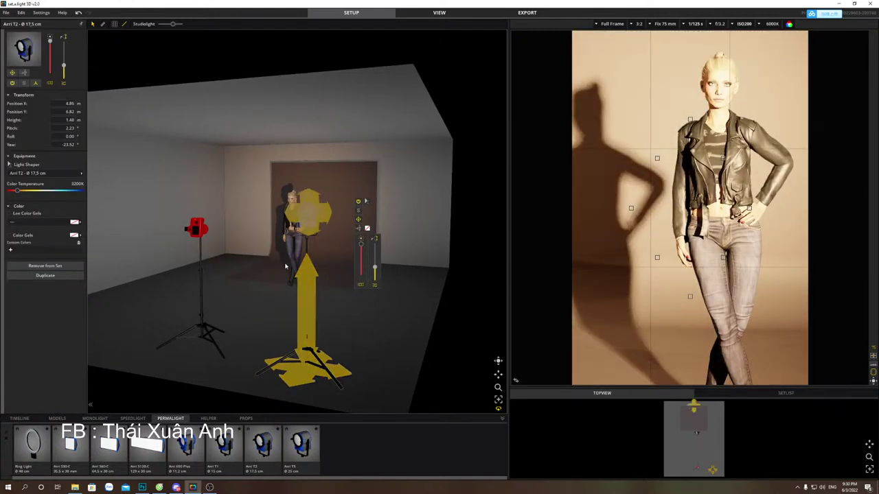
Remove the grey backdrop from the set and move the model back toward the rear wall.
left_click(277, 268)
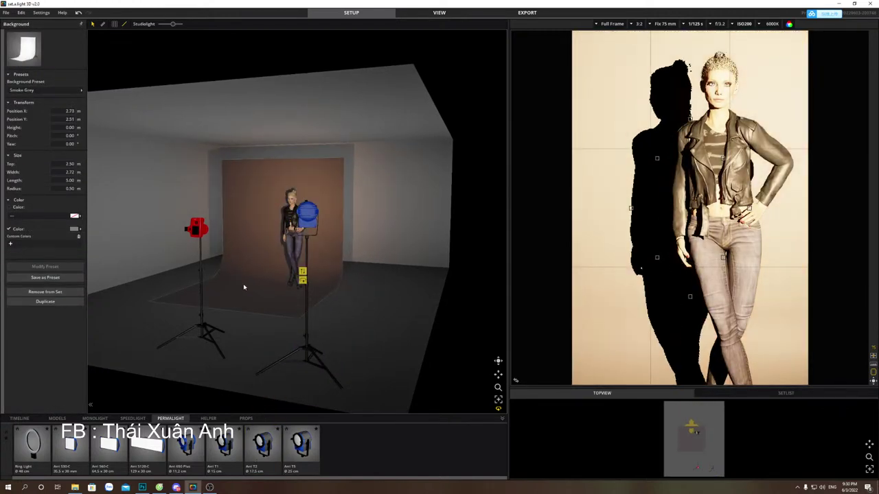
key("Delete")
left_click(295, 272)
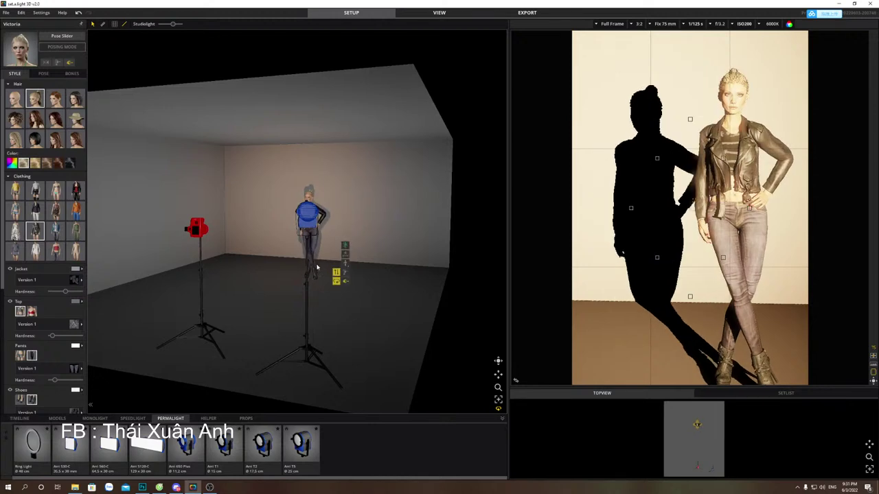
Move the Arri T2 to about X 5.18 m, Y 6.51 m with reduced power and shift the model closer to the rear wall.
left_click_drag(304, 341, 340, 297)
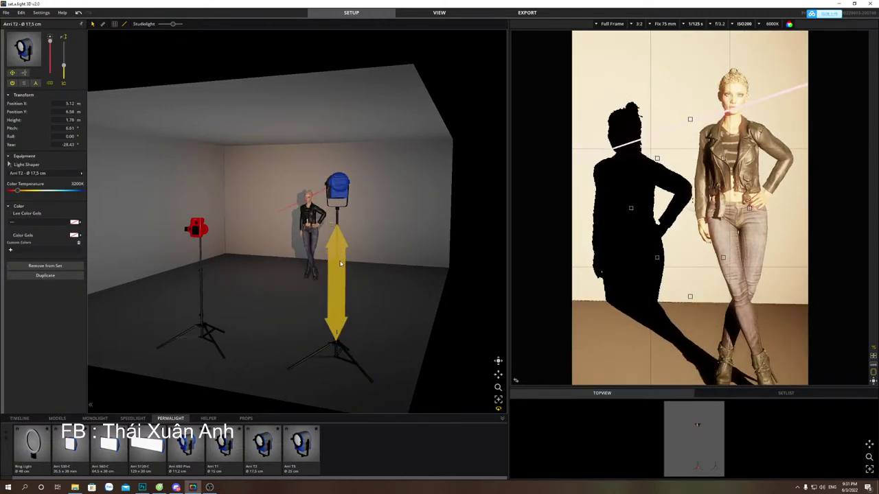
left_click_drag(336, 204, 323, 199)
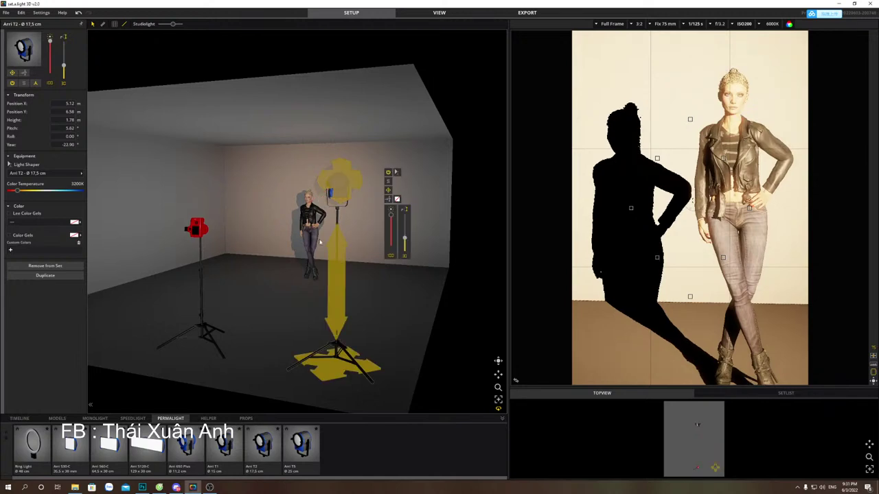
left_click_drag(352, 353, 358, 356)
left_click_drag(399, 218, 399, 231)
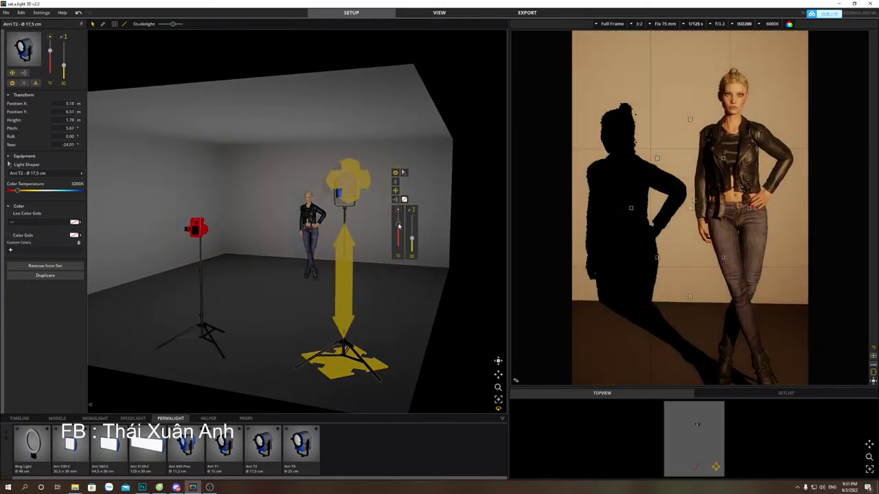
left_click(347, 336)
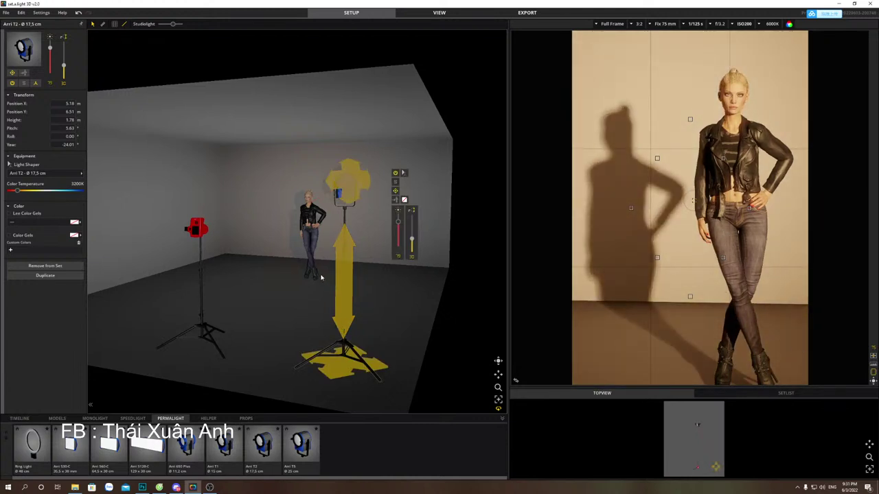
left_click(311, 227)
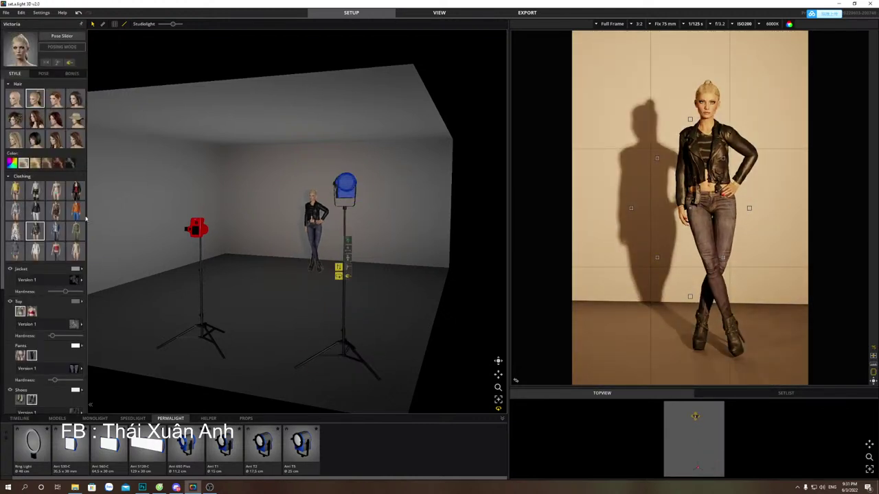
Place two angled 1.50 × 2.50 m reflector panels with a narrow gap before the Arri T2, pulling the light back to about X 5.44 m, Y 6.99 m.
left_click(208, 418)
left_click_drag(146, 448, 421, 313)
left_click_drag(151, 453, 318, 320)
left_click_drag(409, 296, 313, 333)
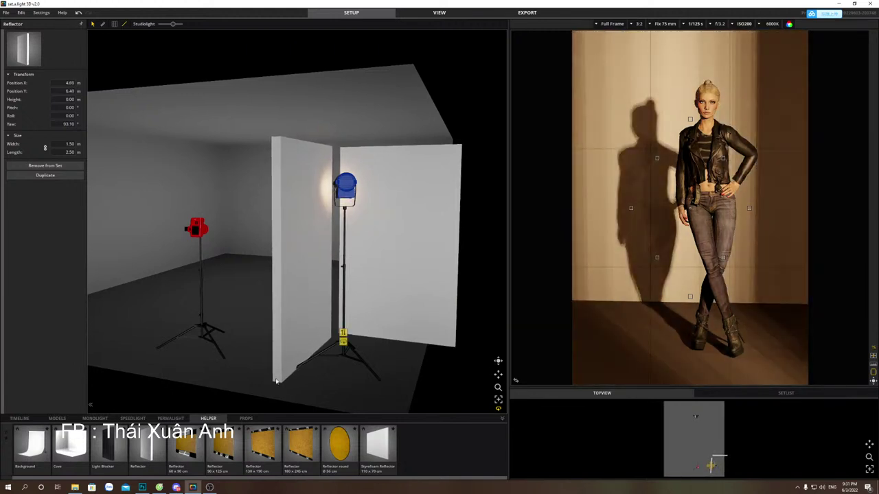
left_click_drag(296, 337, 295, 336)
left_click_drag(351, 364, 366, 381)
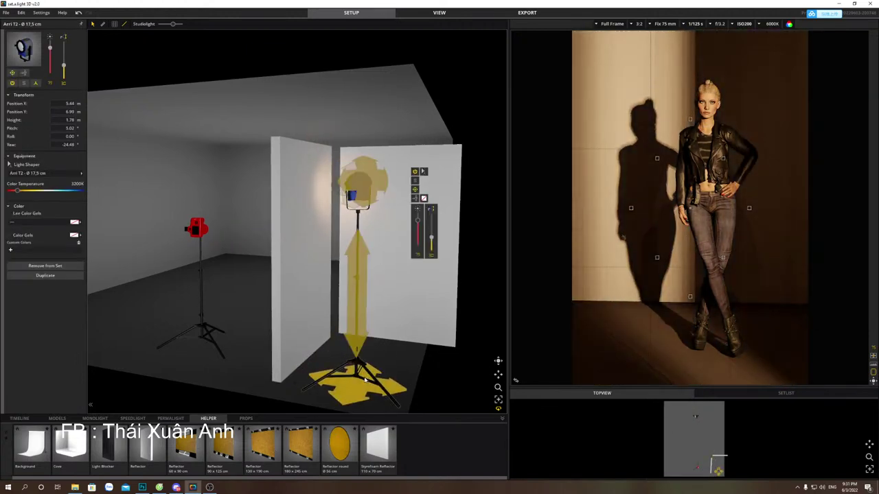
left_click_drag(308, 327, 313, 328)
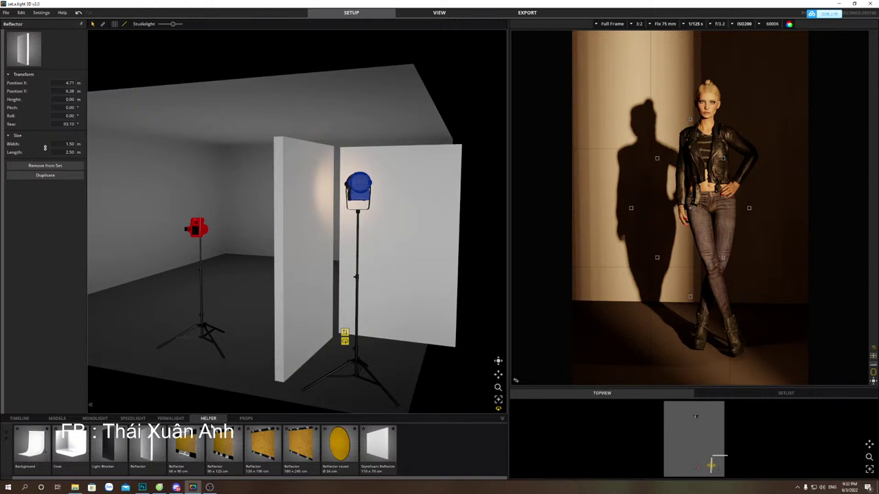
Add a Plant Miro prop to the set and place it on the floor between the light and the model.
left_click(246, 418)
scroll(466, 455, "down", 5)
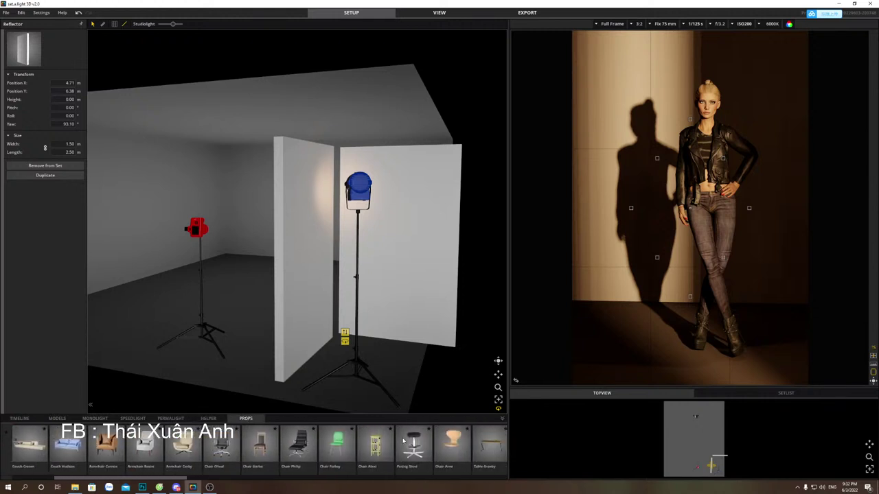
scroll(466, 456, "down", 6)
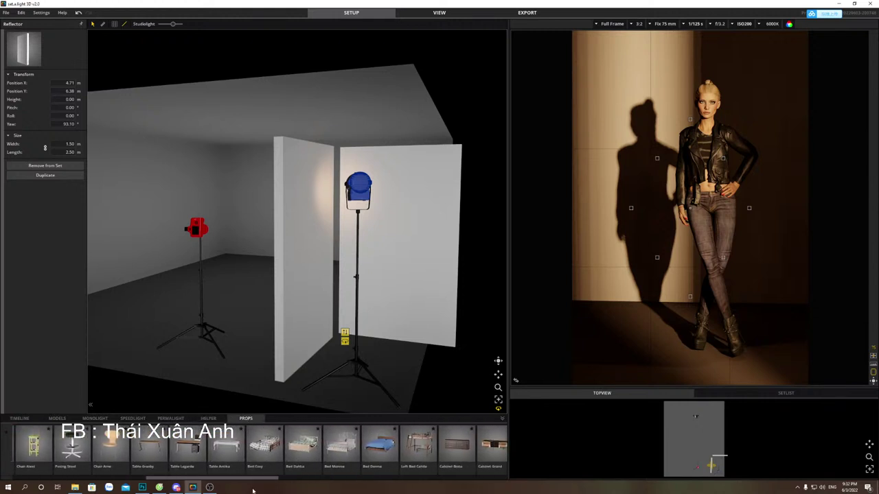
left_click_drag(273, 480, 433, 475)
left_click_drag(269, 447, 377, 322)
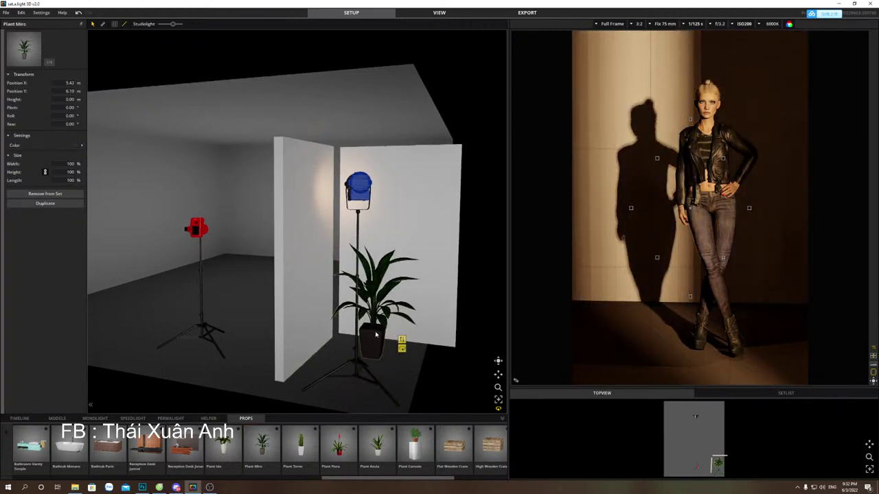
key("Delete")
Delete both reflector panels standing in front of the Arri T2.
left_click(420, 281)
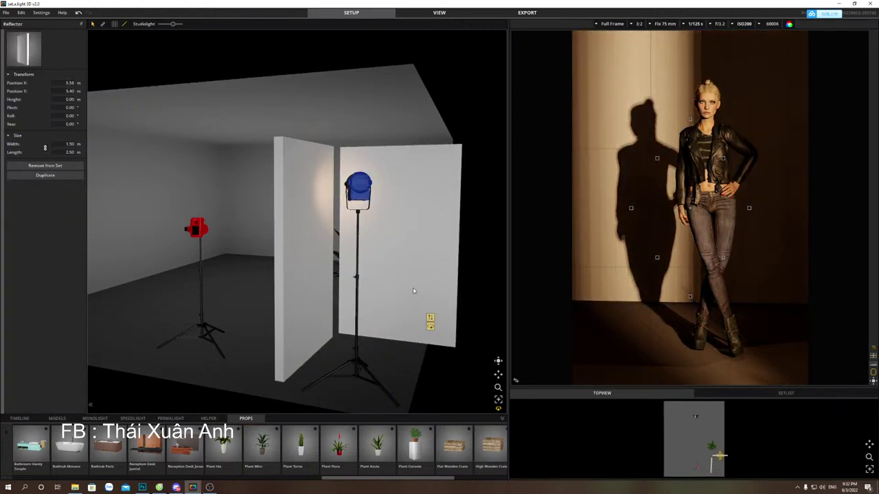
key("Delete")
left_click(296, 299)
key("Delete")
Raise the plant to 0.99 m at about X 4.96 m, Y 4.79 m and move the Arri T2 to about X 5.61 m, Y 6.85 m.
left_click(344, 301)
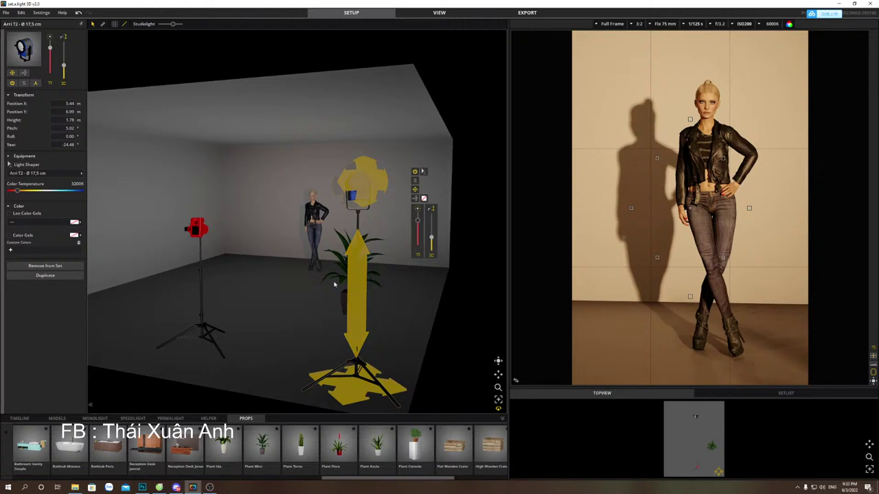
left_click(336, 290)
left_click(343, 305)
left_click(333, 269)
left_click(356, 304)
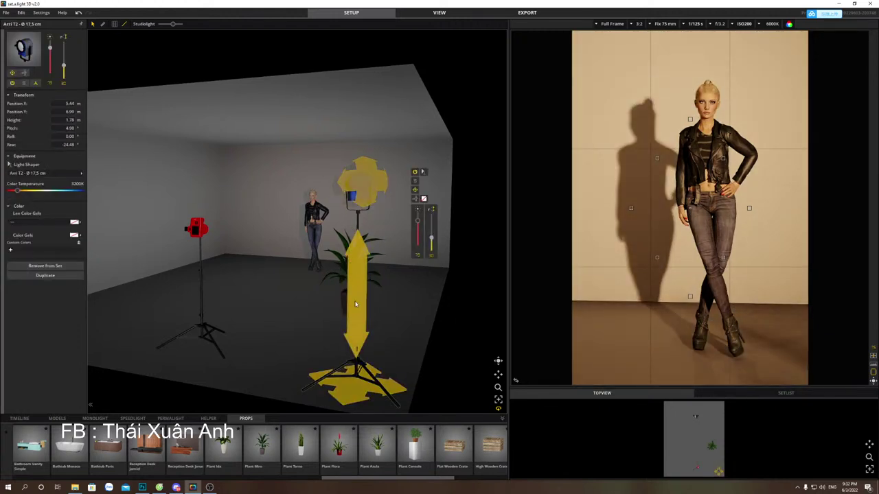
left_click_drag(359, 336, 359, 269)
left_click(356, 311)
left_click(363, 303)
left_click(367, 288)
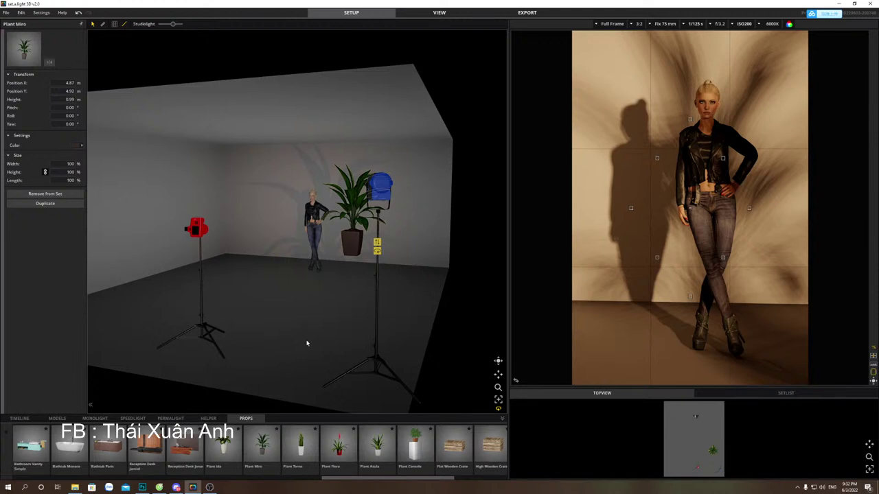
left_click_drag(362, 264, 369, 254)
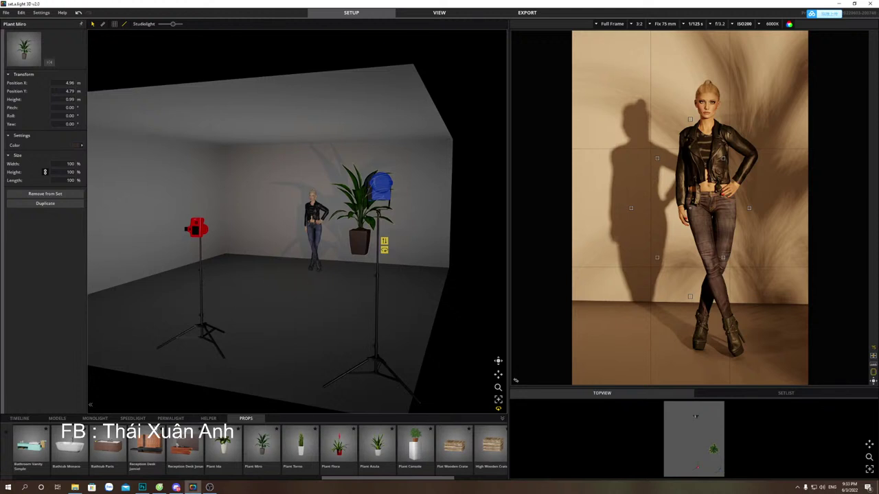
Add an Umbrella Trans. Ø 100 cm speedlight behind the camera at about X 3.42 m, Y 7.14 m and raise its power to about 1/2.
left_click(131, 419)
left_click(167, 419)
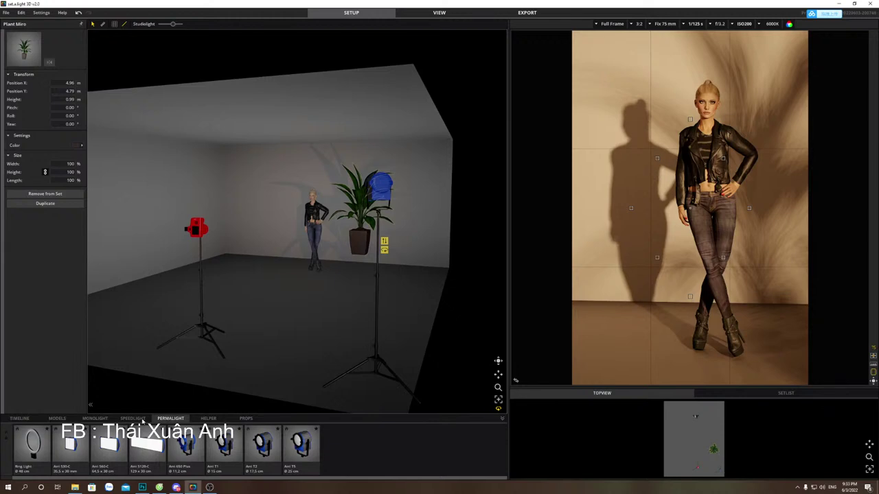
left_click(132, 418)
left_click_drag(297, 446, 190, 348)
left_click(157, 371)
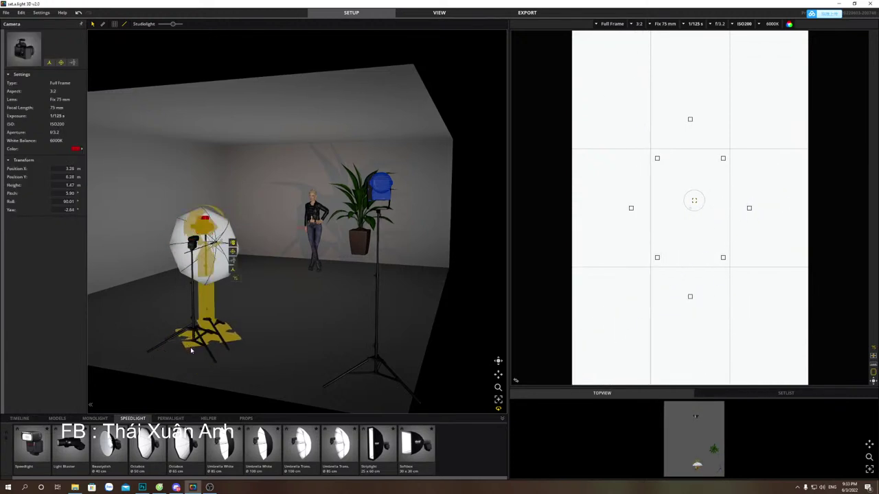
left_click(210, 356)
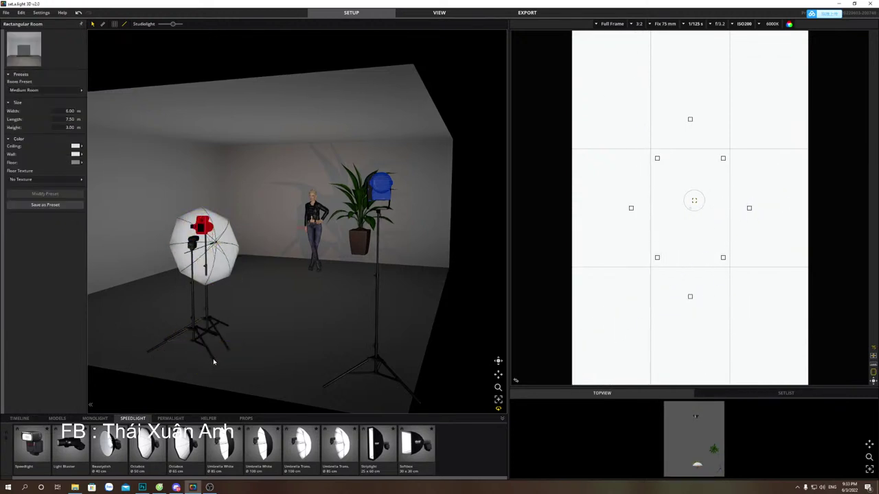
mouse_move(183, 326)
left_mouse_down()
mouse_move(191, 314)
mouse_move(175, 331)
left_mouse_up()
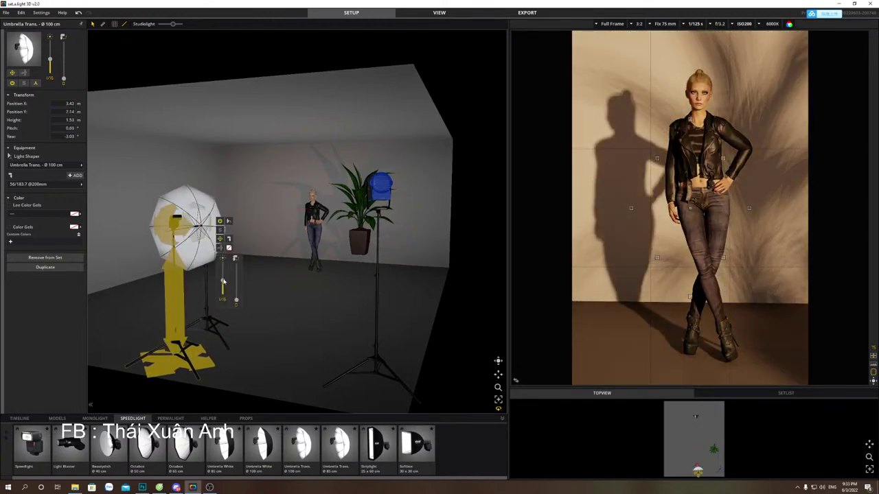
left_click_drag(223, 279, 223, 266)
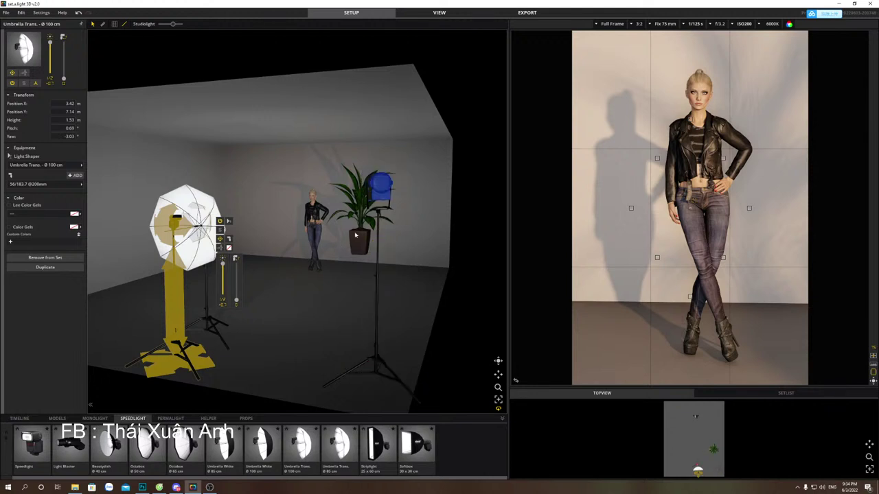
Re-aim the Arri T2 to a pitch of about 2.58° and a yaw of about -23.55°.
left_click(381, 294)
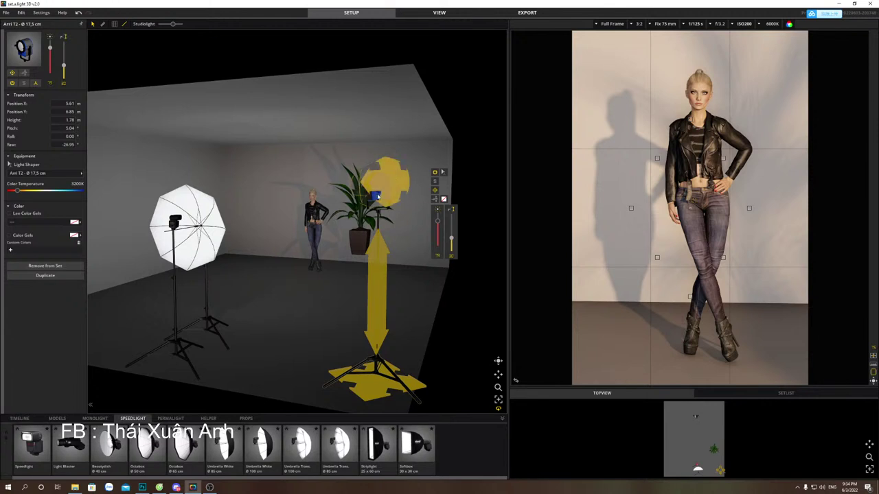
left_click_drag(755, 50, 785, 78)
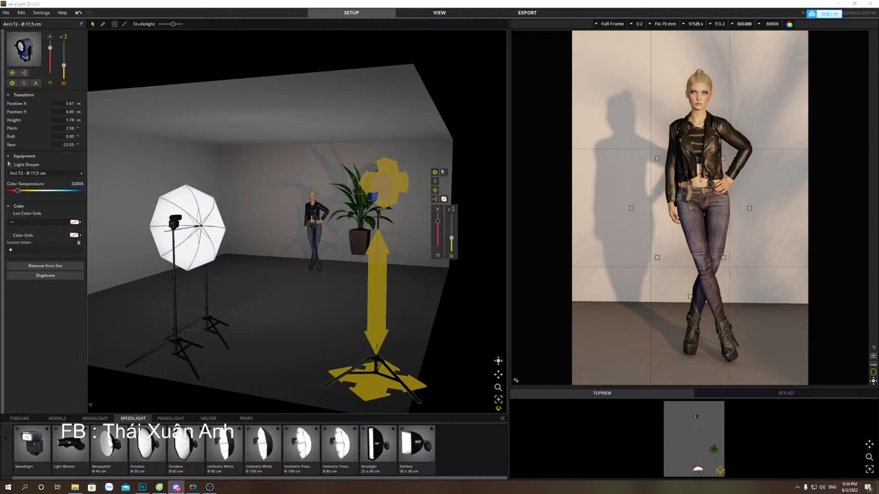
Delete the plant and the umbrella speedlight from the set.
left_click(355, 246)
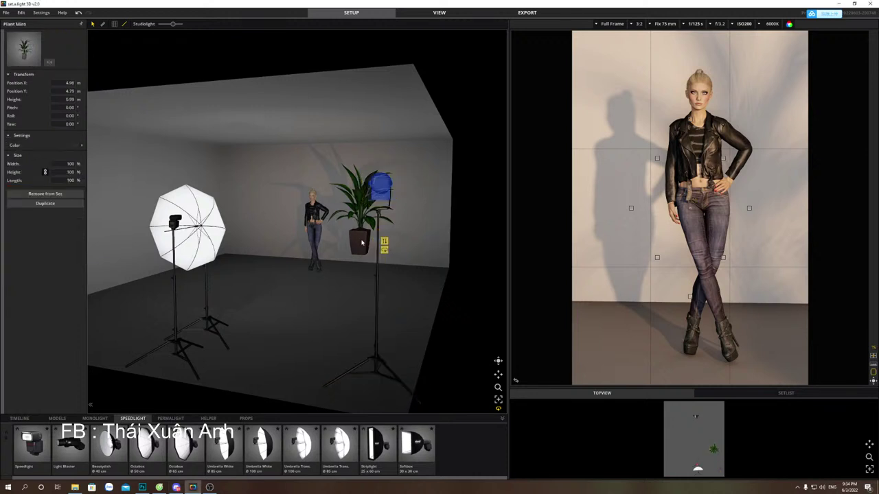
key("Delete")
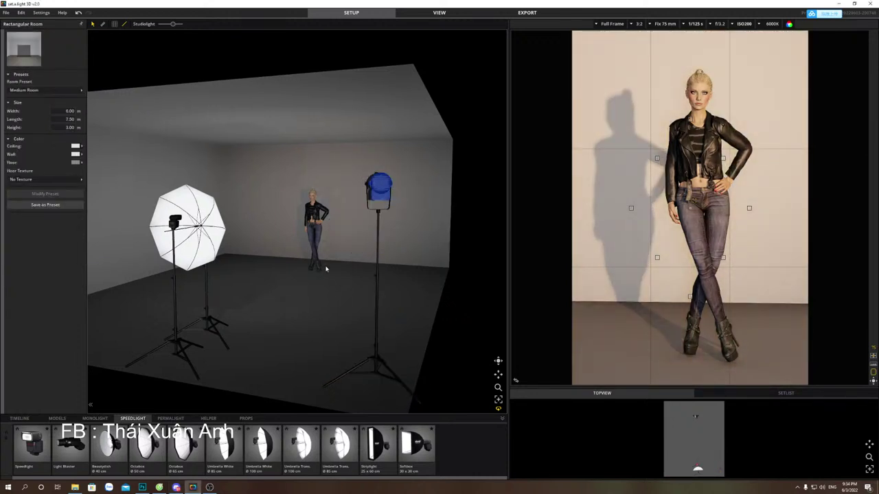
left_click(176, 351)
key("Delete")
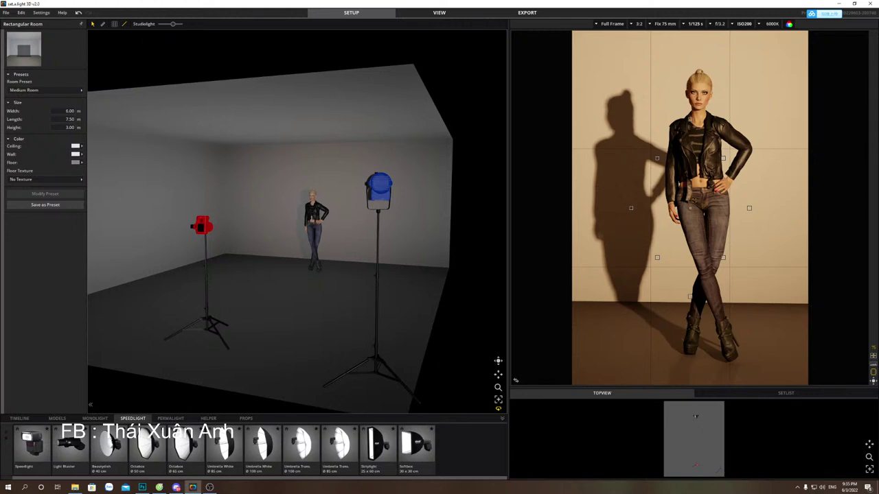
key("alt+Tab")
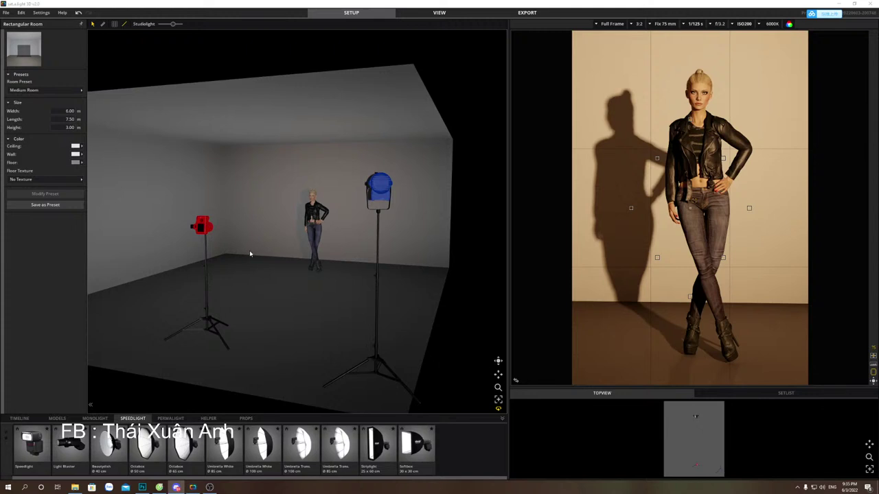
left_click(372, 377)
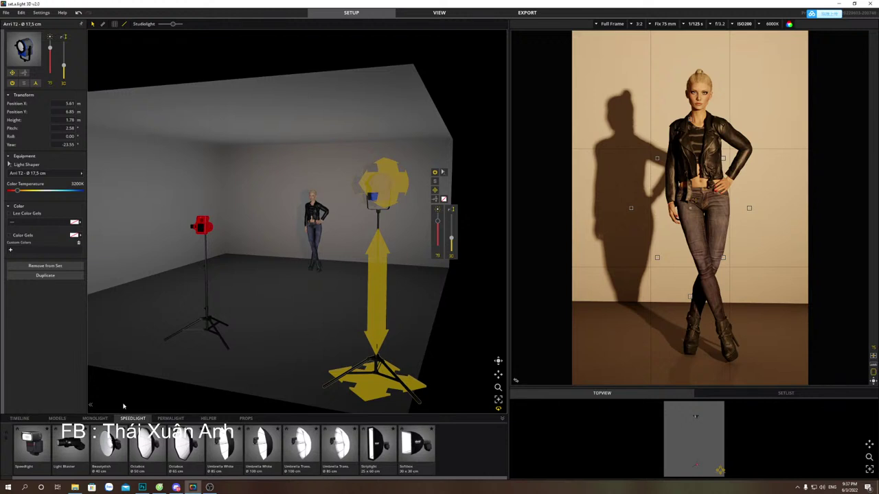
key("alt+Tab")
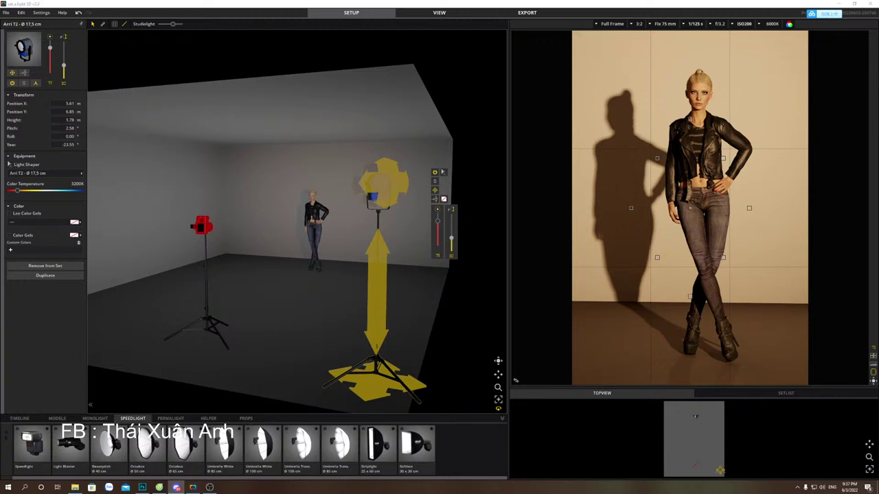
Set the camera's white balance to 3300K.
left_click(773, 24)
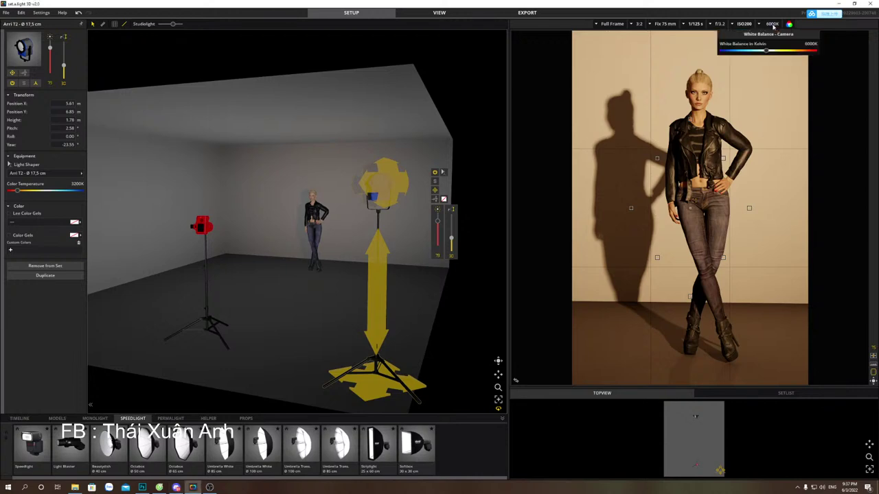
left_click(754, 52)
left_click_drag(755, 52, 733, 53)
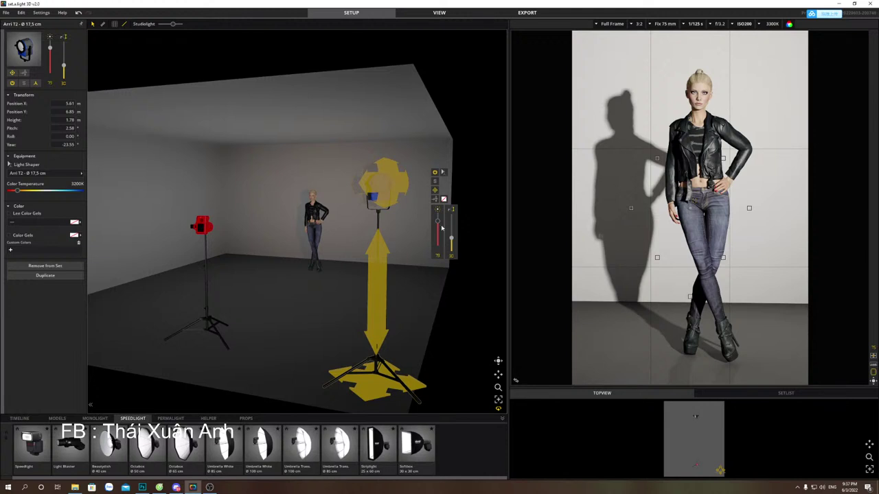
Switch to File Explorer and open the photo DSCF4750.jpg from the shop folder.
left_click(75, 487)
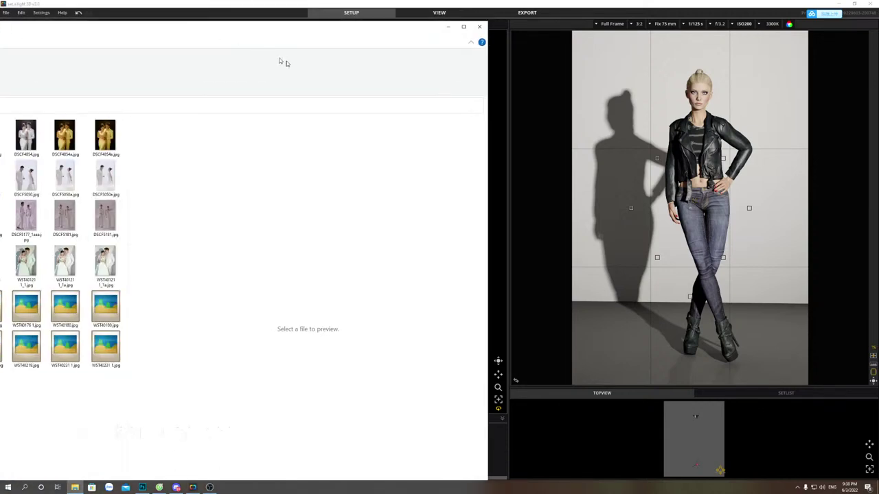
left_click_drag(284, 63, 473, 81)
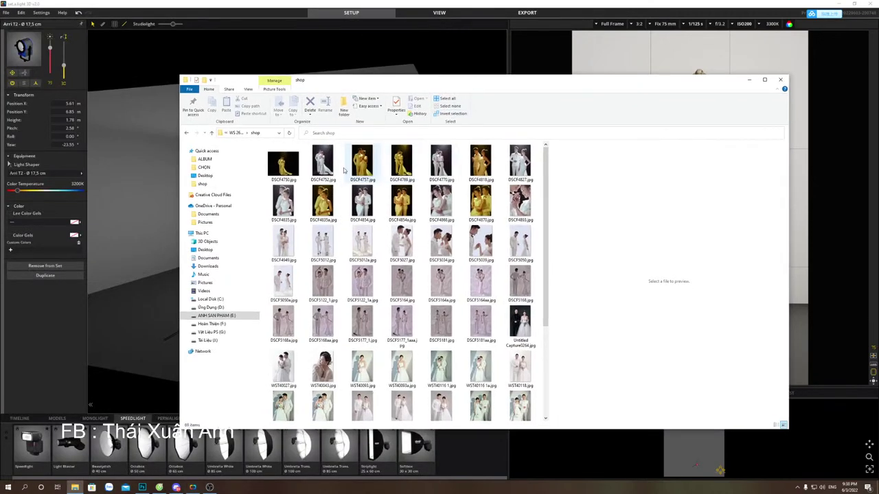
double_click(288, 166)
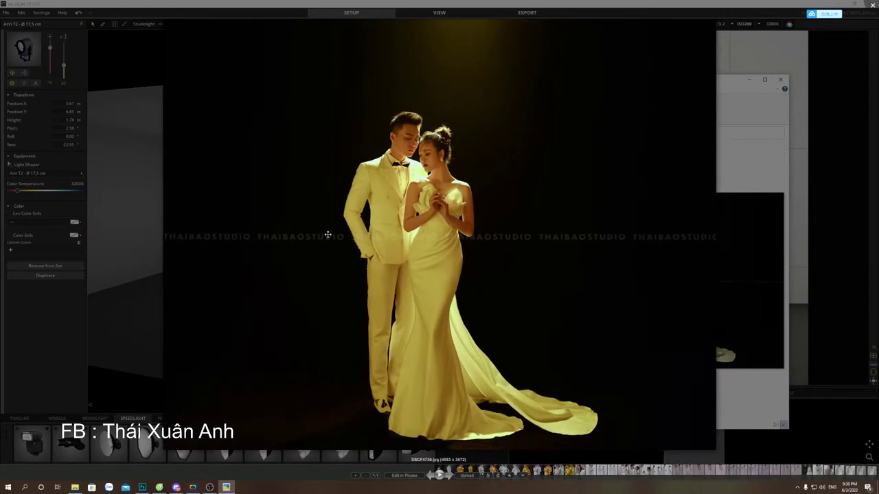
Compare the warm DSCF4750.jpg with the retouched DSCF4752.jpg, closing the photo viewer and minimising the folder window when finished.
key("Right")
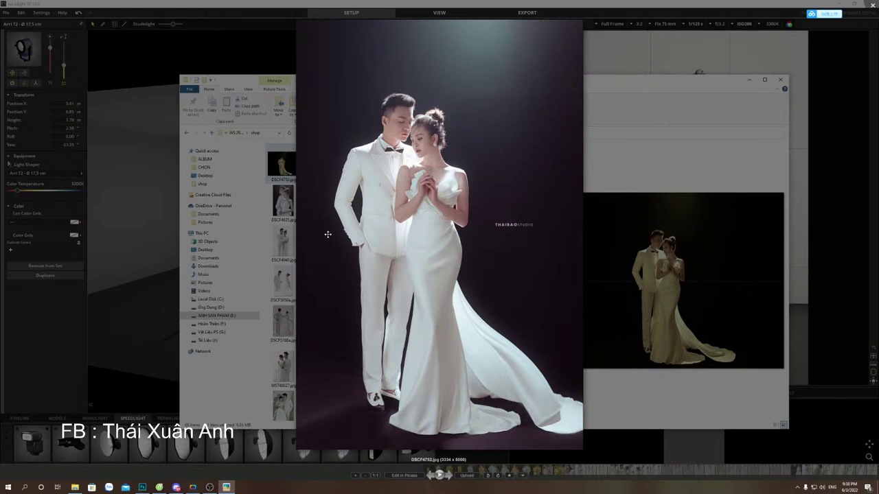
key("Left")
key("Right")
key("Left")
key("Right")
key("Left")
key("Right")
key("Left")
key("Right")
key("Left")
key("Right")
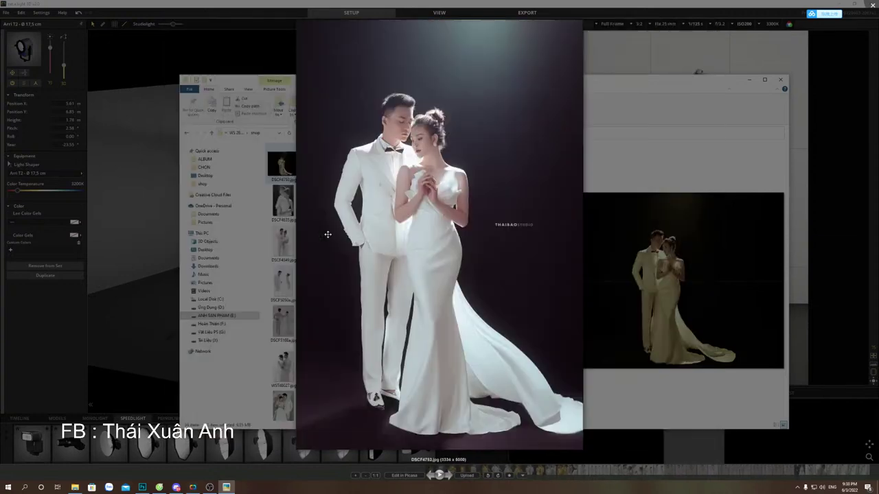
key("Left")
key("Right")
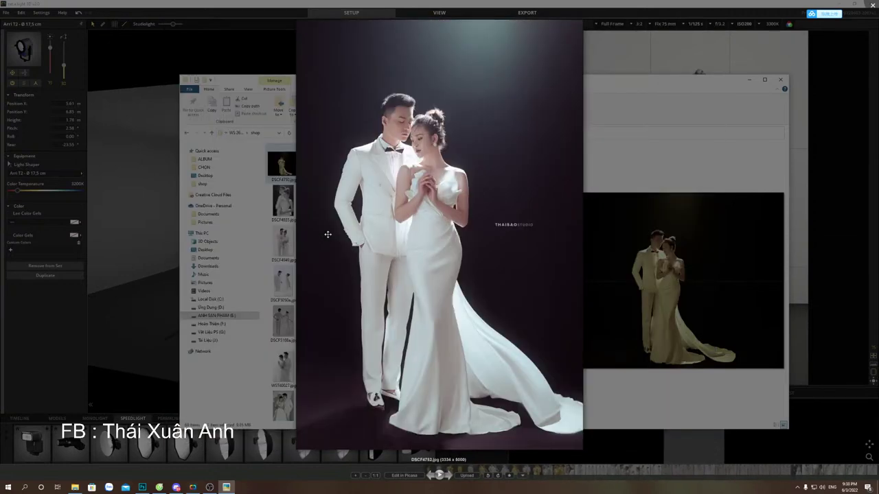
left_click(241, 240)
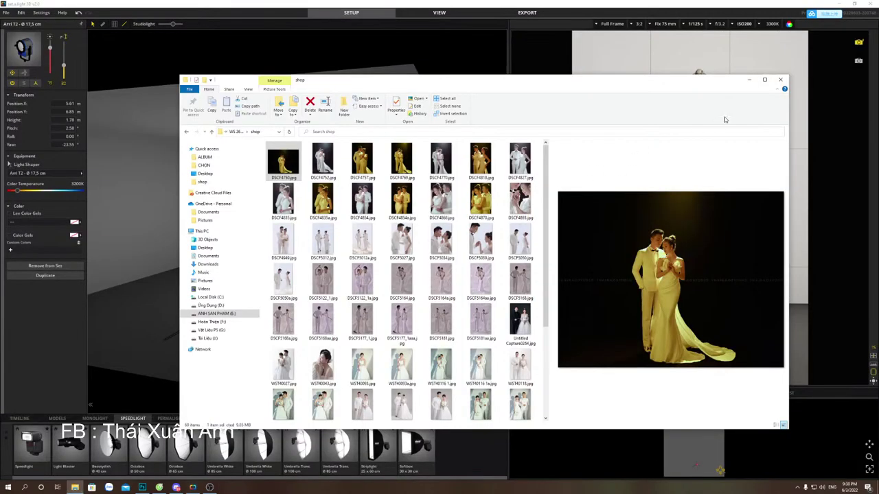
left_click(747, 80)
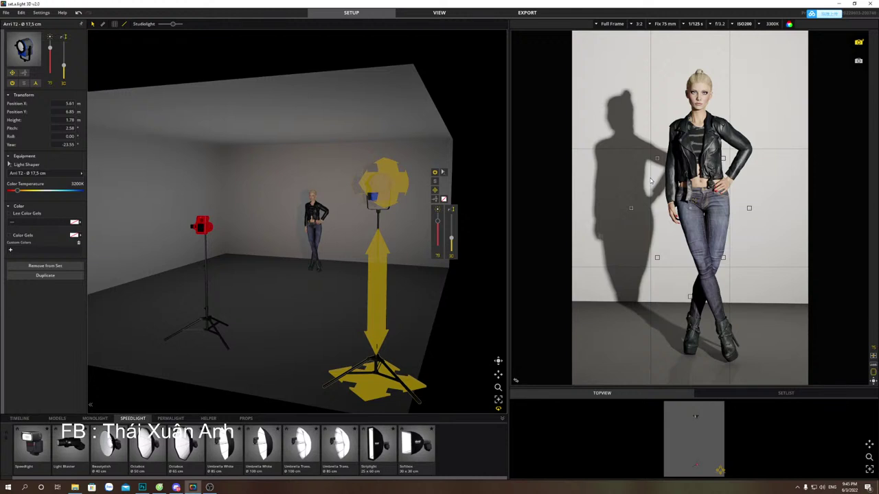
Remove the Arri T2 light from the studio set.
key("alt+Tab")
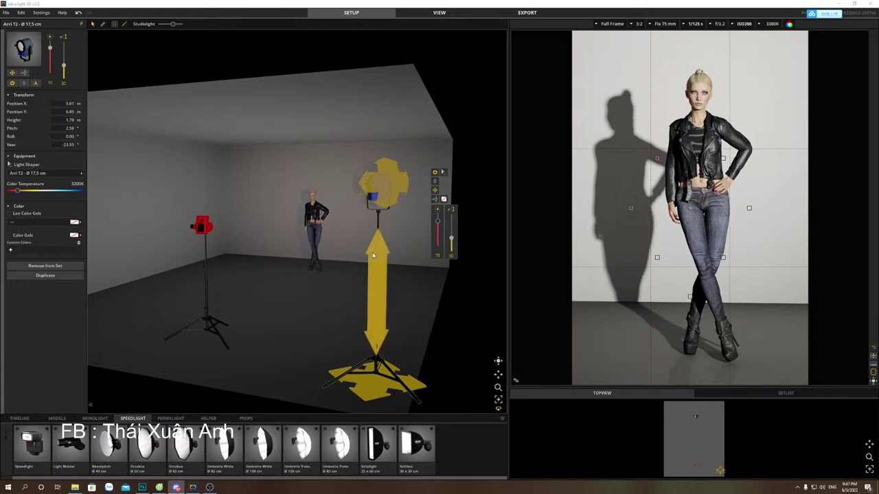
left_click_drag(376, 372, 346, 287)
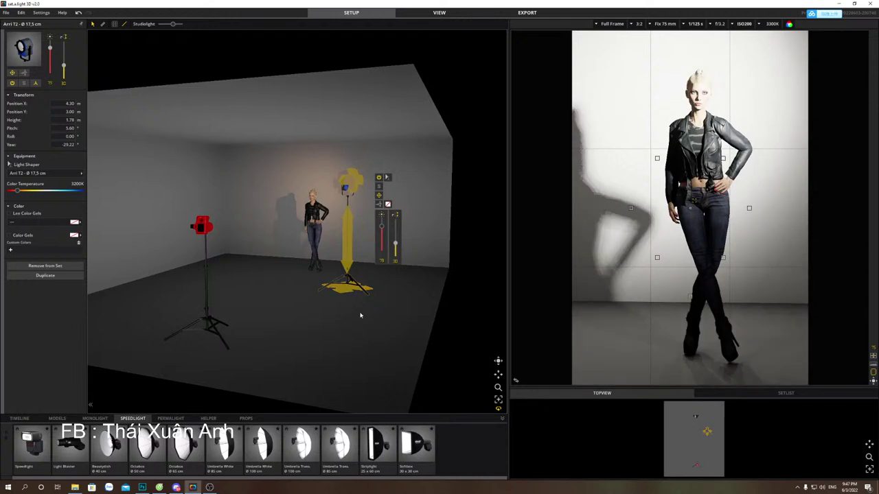
key("Delete")
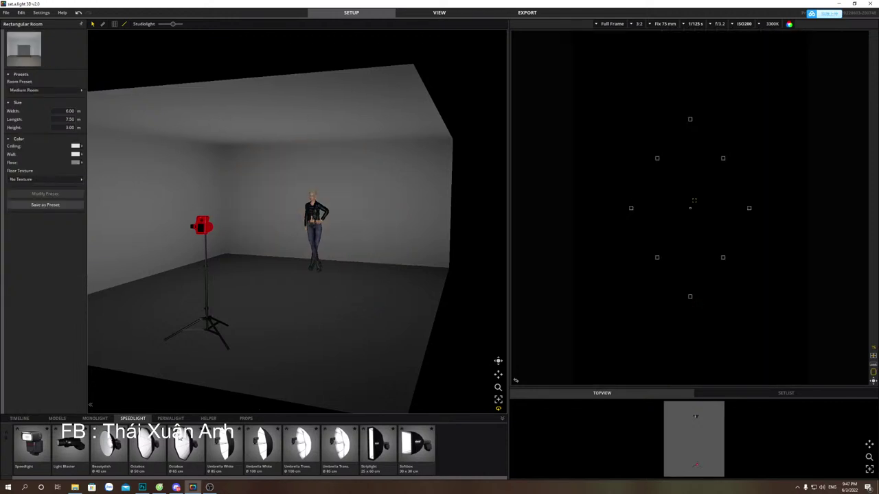
Add a Parabolic Ø 90 cm monolight in front of the model and raise its head above her.
left_click(95, 418)
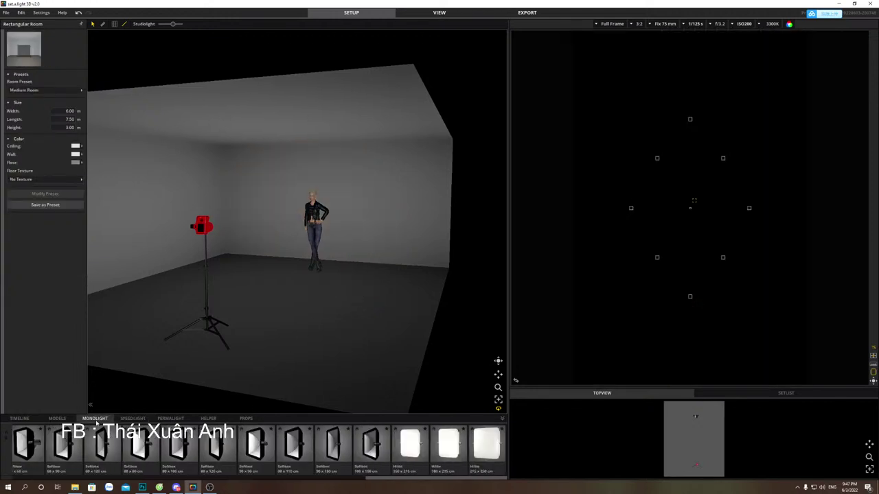
scroll(210, 443, "up", 10)
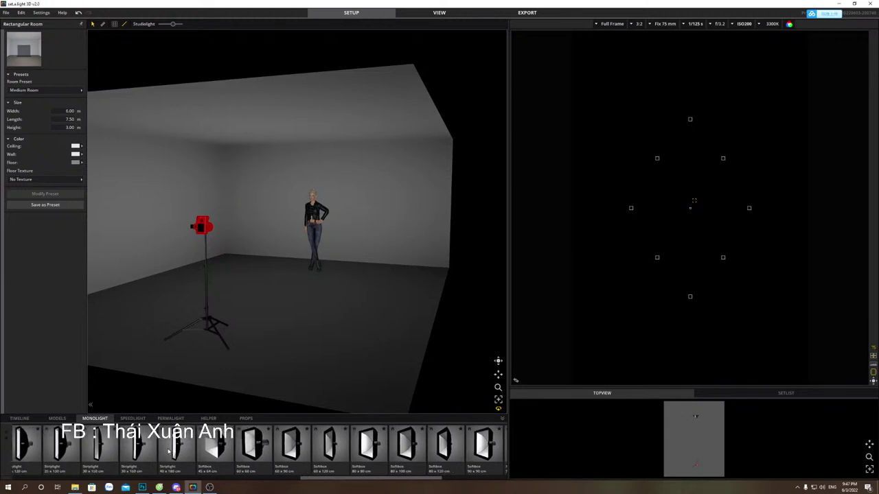
scroll(167, 452, "up", 10)
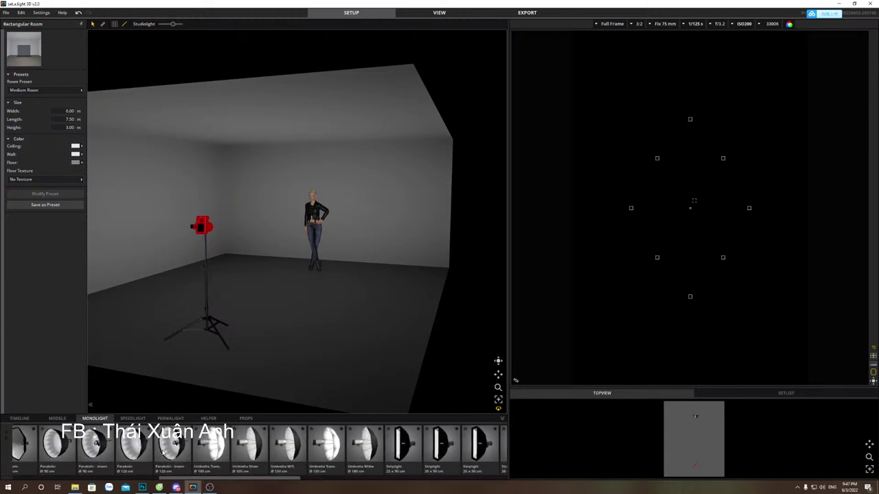
scroll(162, 451, "up", 6)
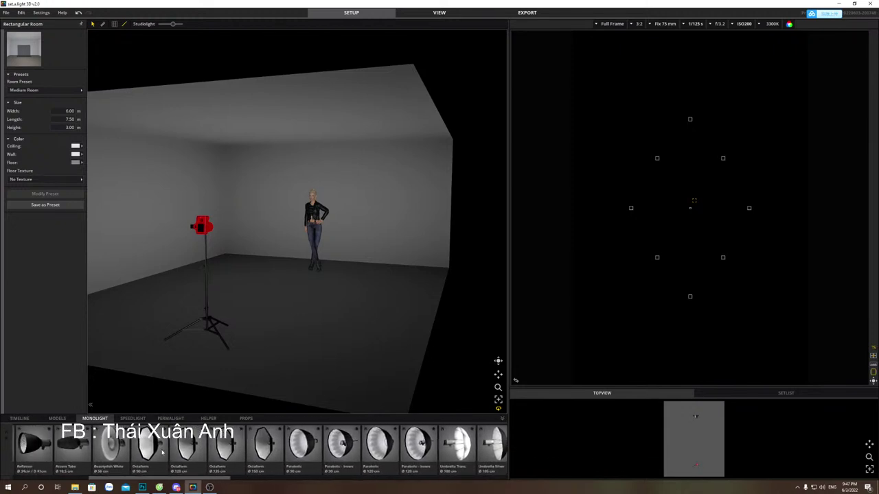
scroll(163, 451, "up", 2)
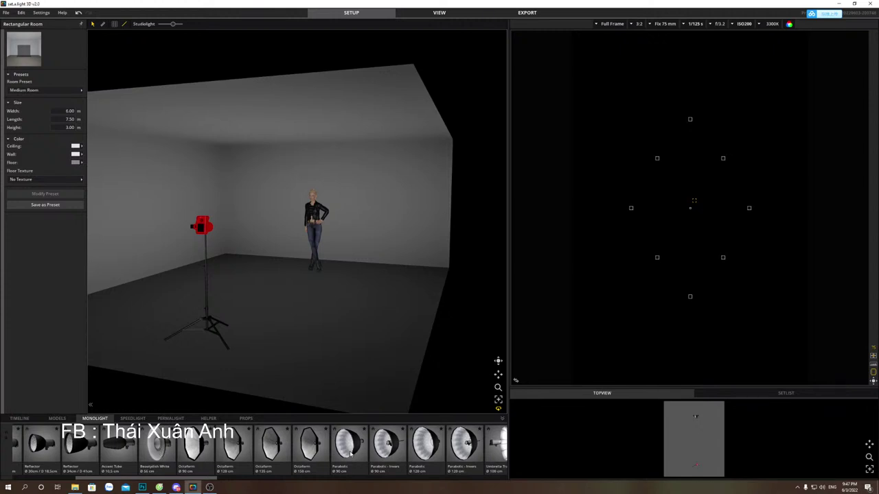
left_click_drag(347, 449, 341, 294)
left_click_drag(354, 224, 346, 138)
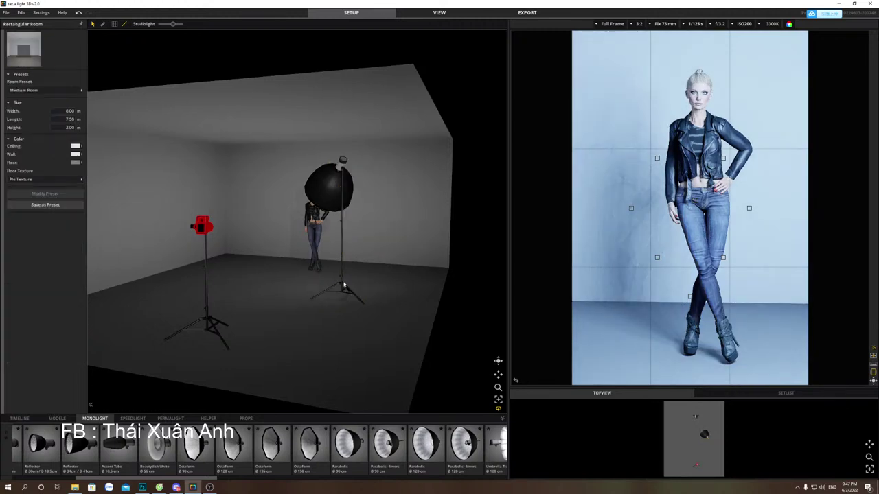
Move the model slightly toward the camera and set the camera's white balance to 6100K.
left_click(314, 272)
left_click_drag(314, 275, 306, 273)
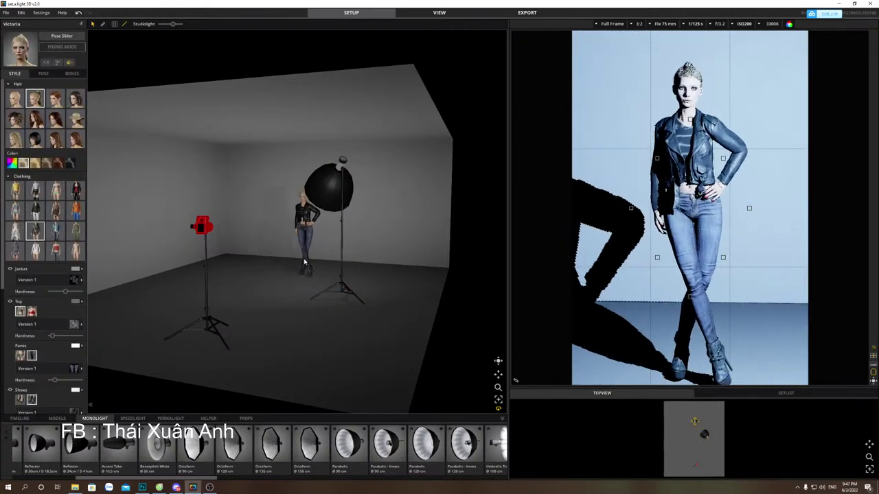
left_click(773, 25)
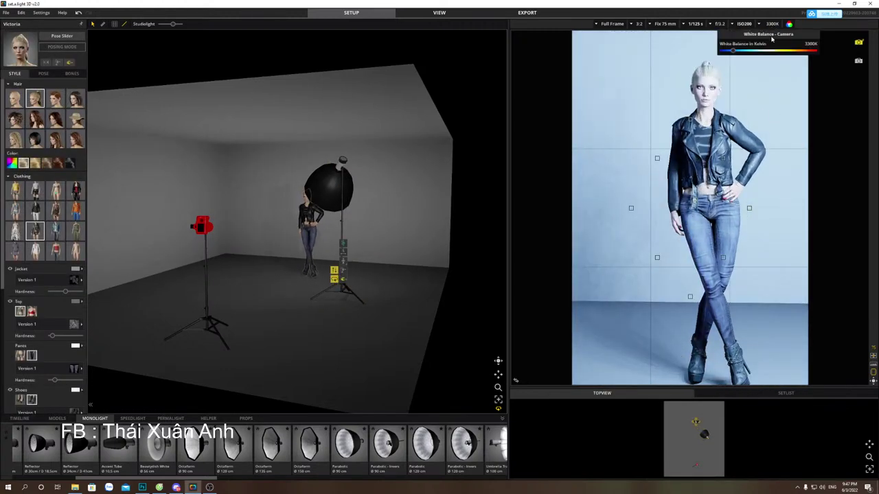
left_click(772, 52)
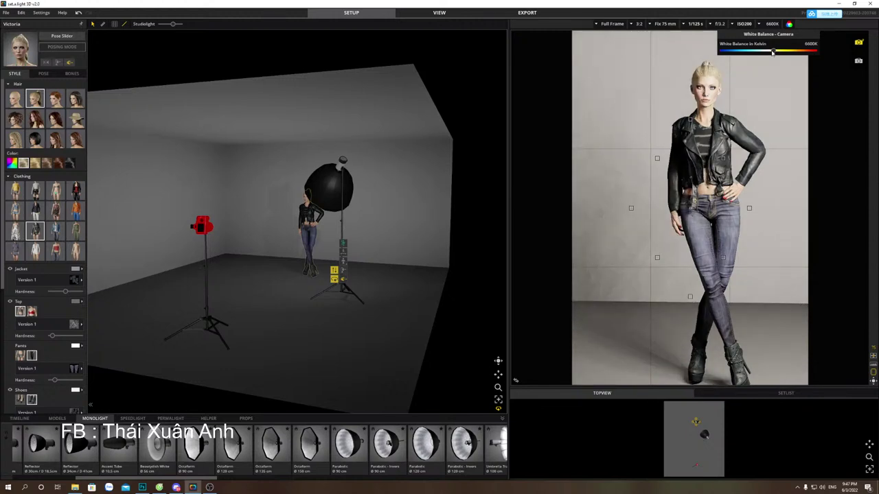
left_click_drag(773, 52, 765, 52)
Fine-tune the model's standing position and raise the parabolic light higher above her.
left_click_drag(313, 278, 310, 276)
left_click(341, 288)
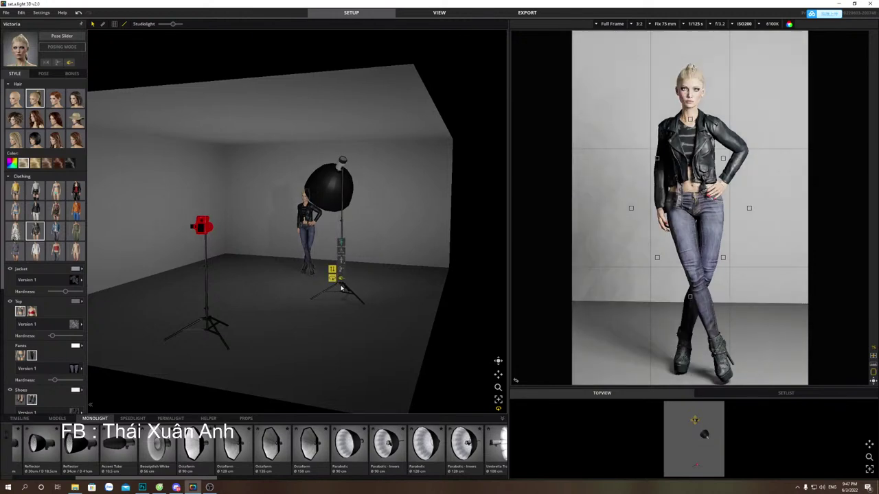
mouse_move(309, 272)
left_mouse_down()
mouse_move(319, 272)
mouse_move(309, 272)
left_mouse_up()
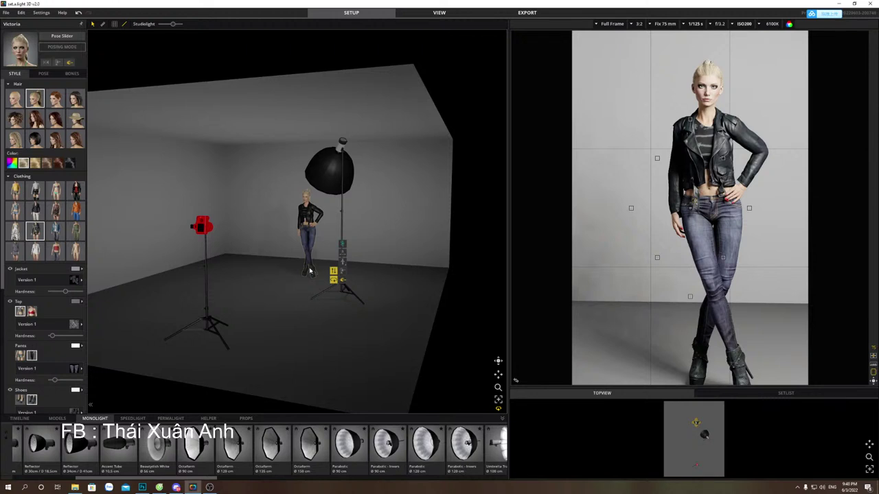
Re-aim the camera at the model and change its lens to the 70-200 mm zoom.
left_click(208, 255)
left_click_drag(207, 255, 227, 254)
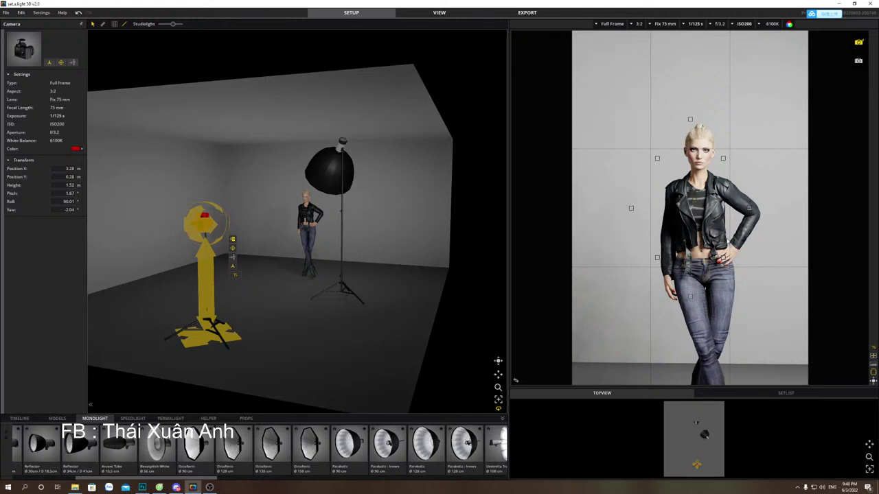
left_click(873, 382)
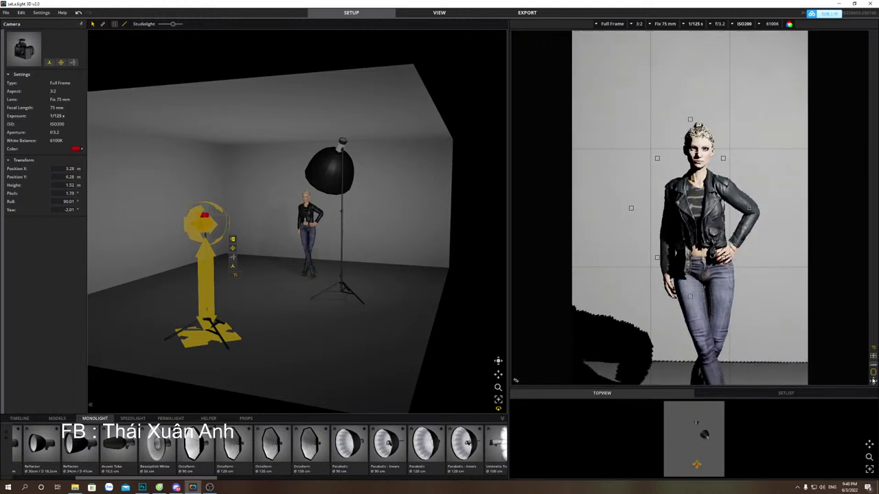
left_click(664, 24)
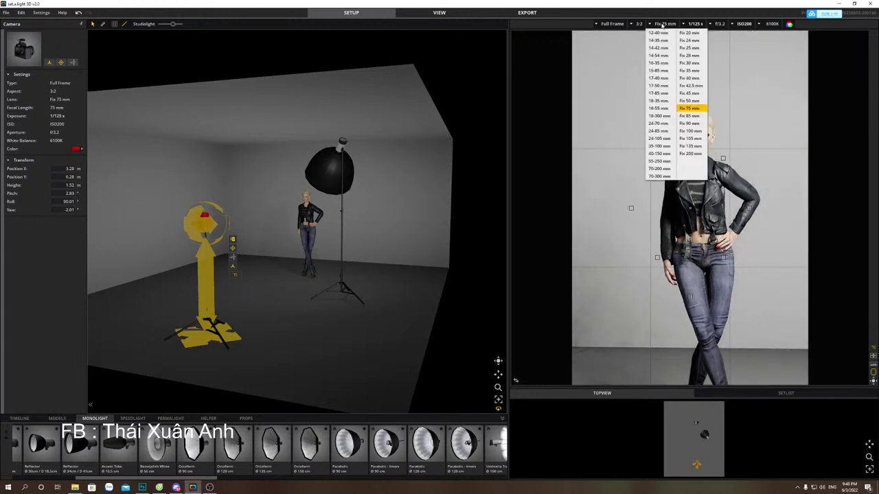
left_click(659, 169)
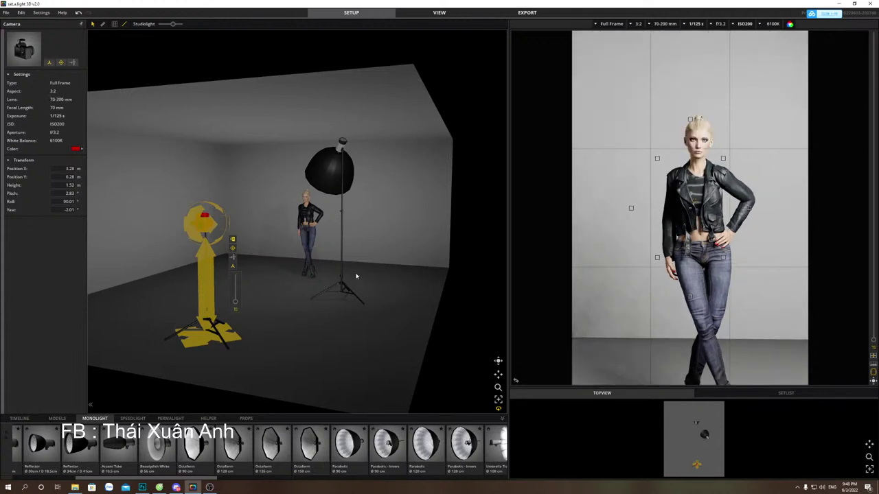
Bring the model closer to the camera and reposition the parabolic light beside her at about X 4.33 m, Y 4.23 m.
left_click_drag(304, 278, 291, 283)
left_click(323, 302)
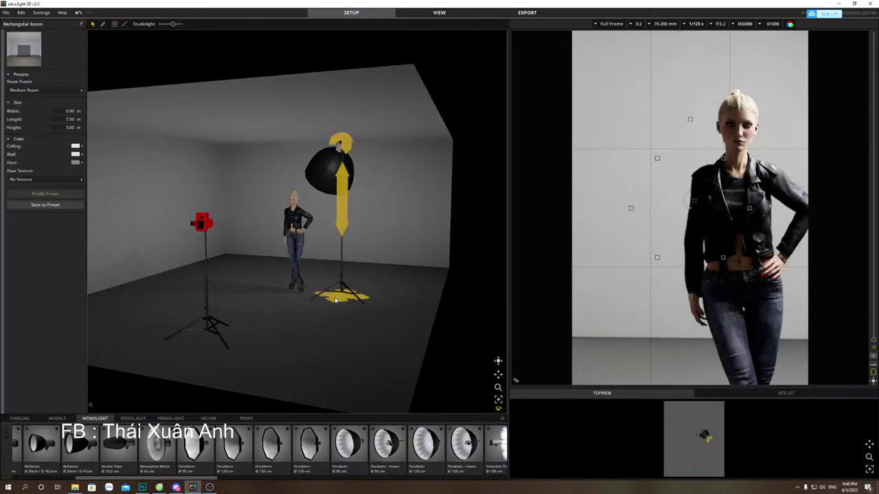
left_click_drag(346, 302, 322, 297)
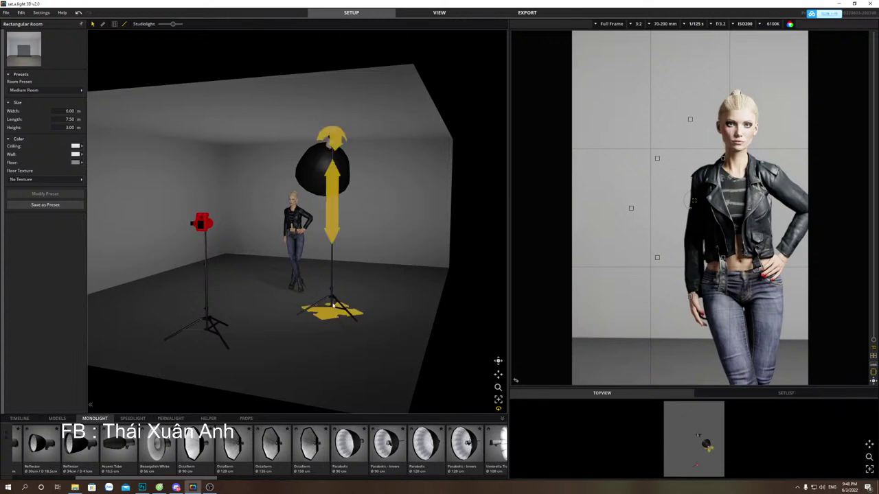
left_click_drag(317, 144, 354, 150)
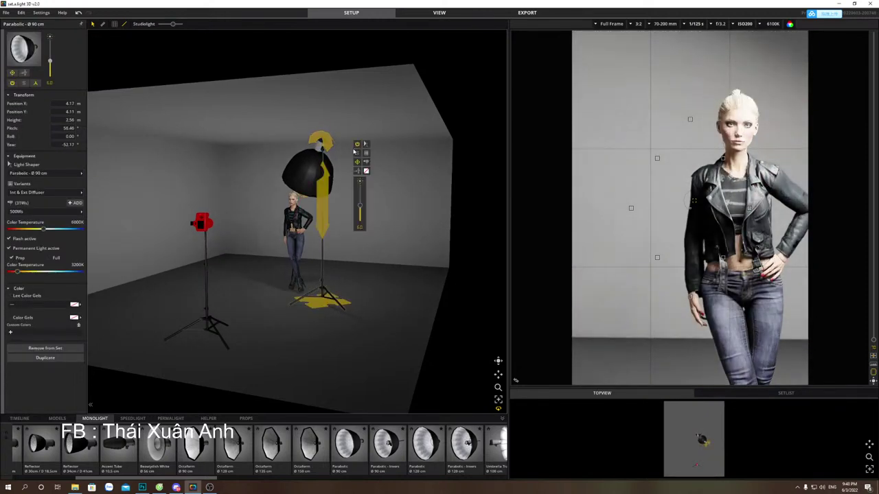
left_click_drag(348, 296, 356, 298)
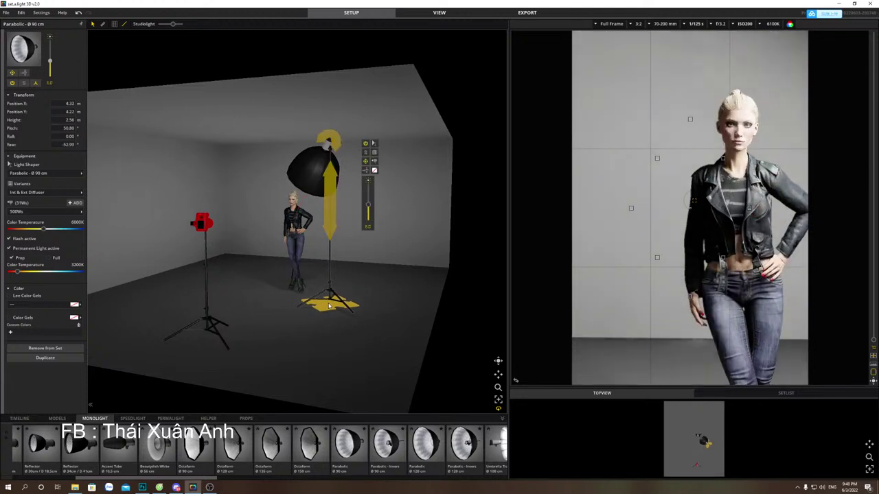
Re-aim the camera to centre the model in the frame and set the aperture to f/8.0.
left_click(207, 331)
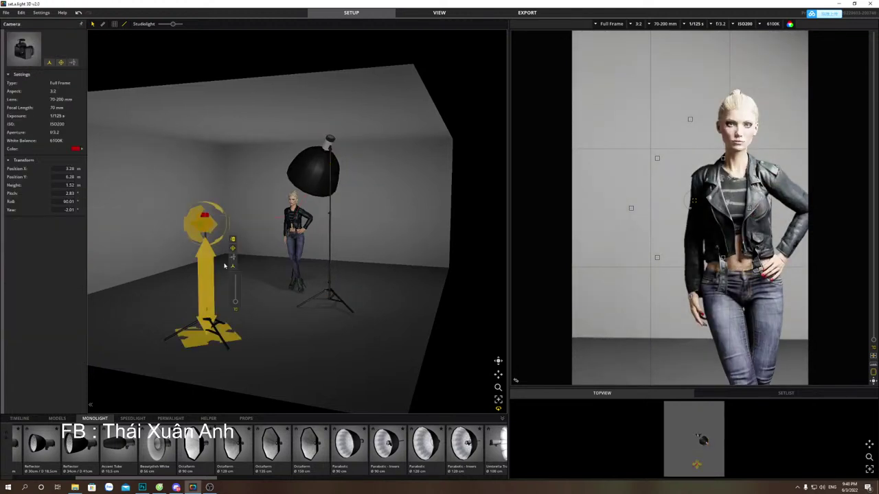
left_click_drag(872, 378, 847, 377)
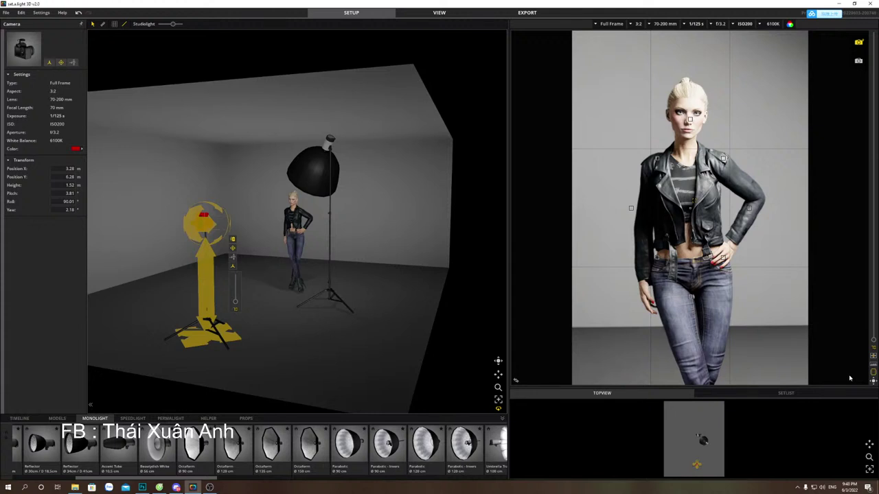
left_click(714, 24)
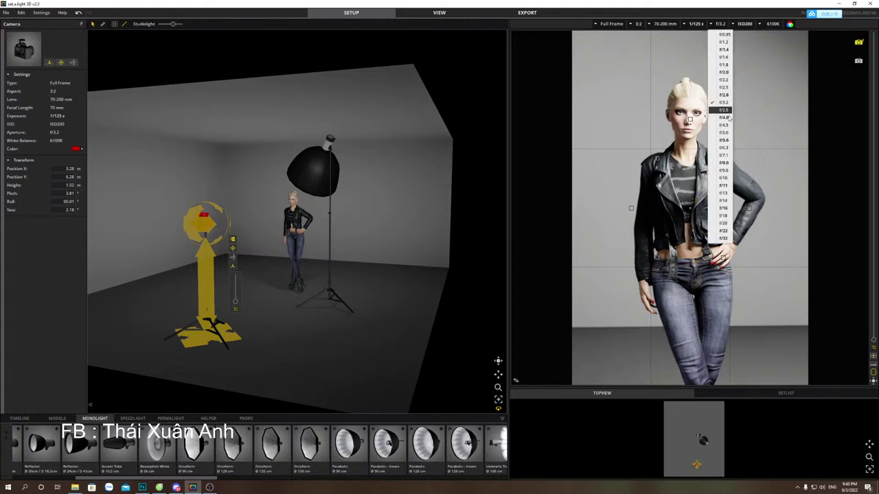
left_click(724, 163)
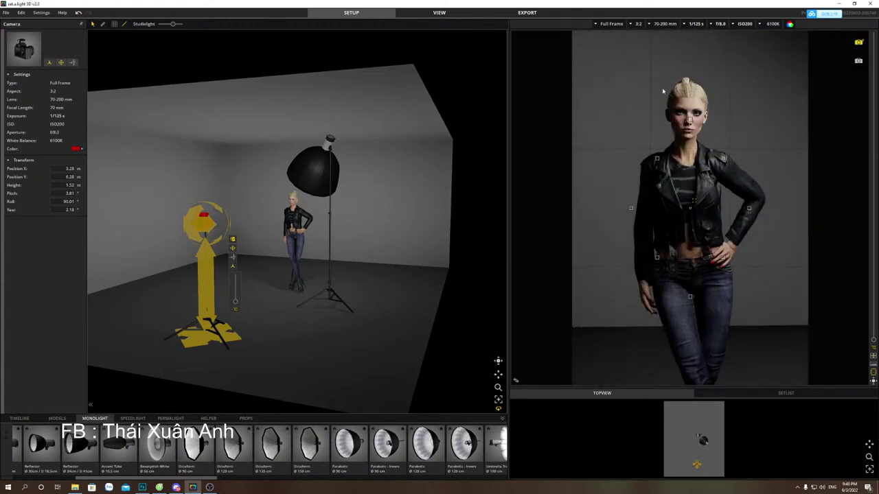
Raise the parabolic light's power to 1/4 and set the camera's aperture to f/9.0.
left_click(325, 300)
left_click_drag(369, 208, 368, 201)
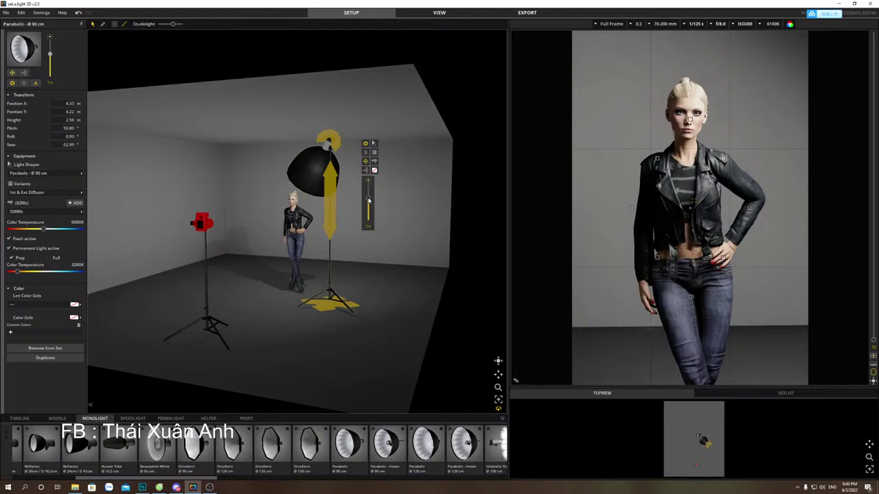
left_click(729, 26)
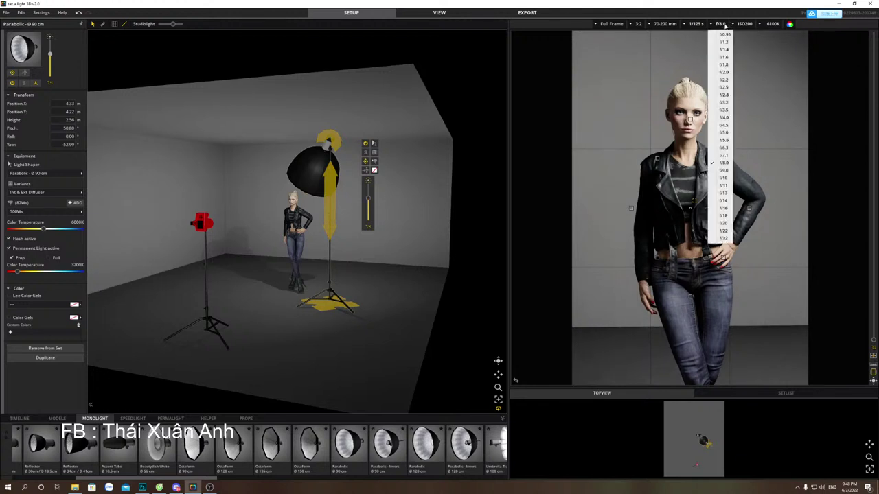
left_click(723, 170)
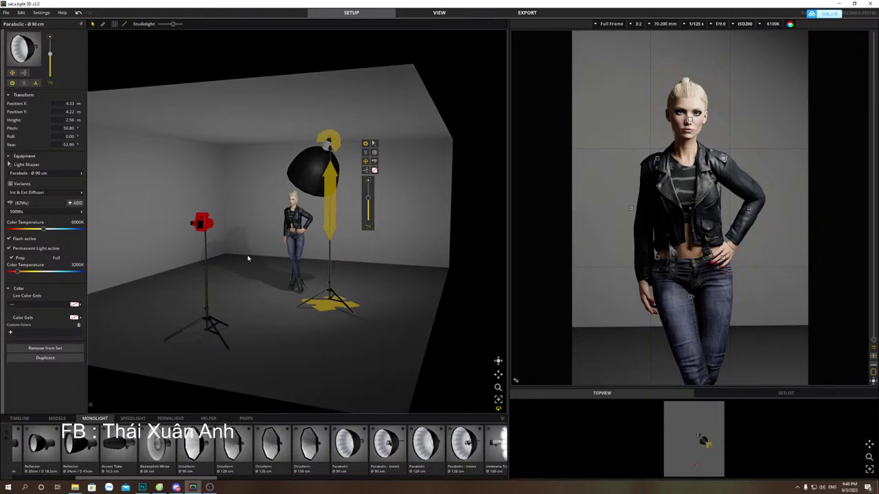
Zoom the camera to 115 mm and re-aim it for a half-body framing of the model.
left_click(202, 224)
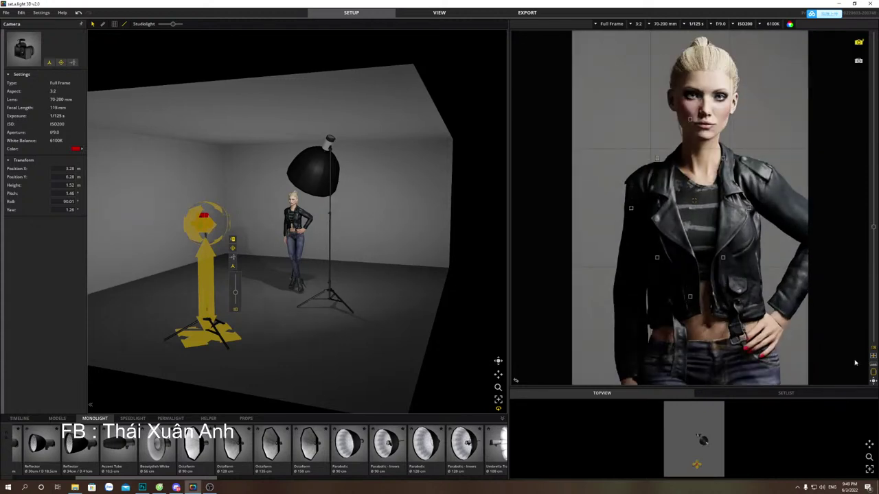
left_click(874, 381)
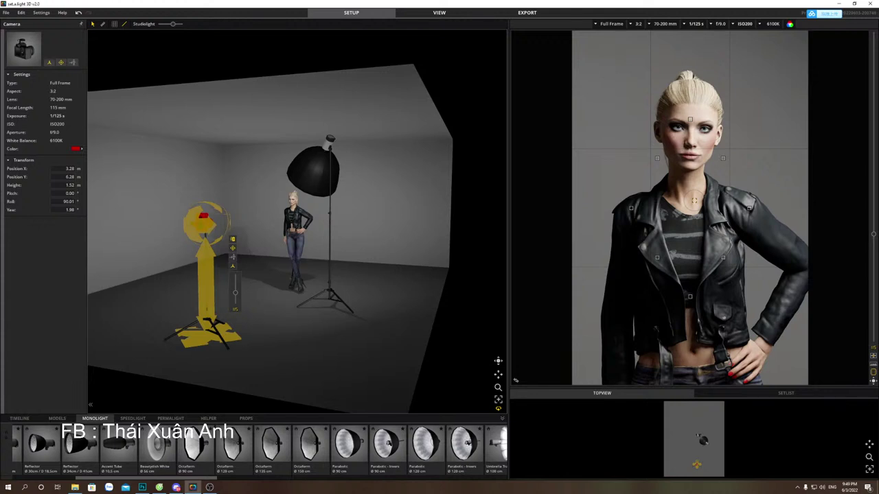
Replace the parabolic shaper with the Umbrella Silver Ø 105 cm and lower the light to about 2.33 m.
scroll(420, 442, "down", 1)
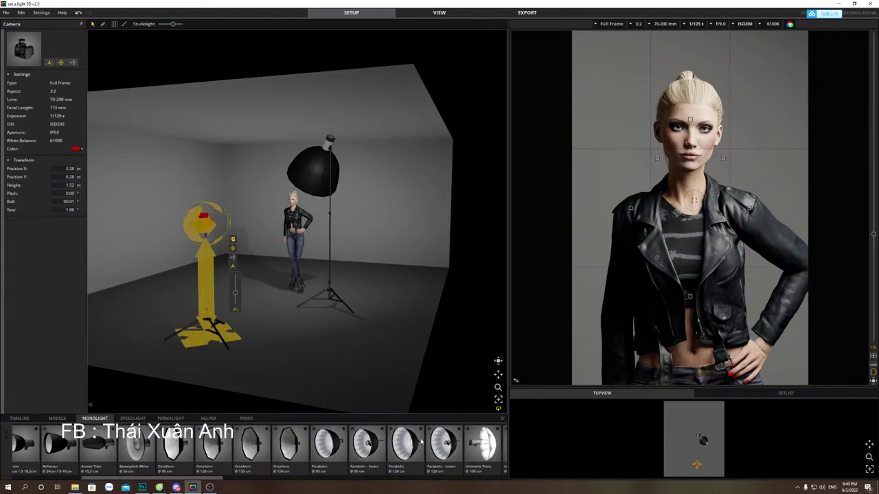
scroll(428, 439, "down", 3)
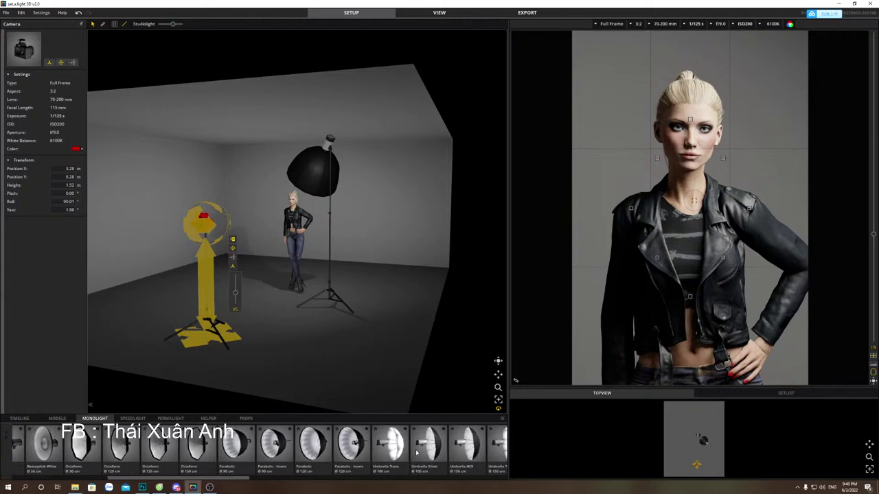
left_click(426, 444)
left_click_drag(328, 302, 348, 291)
left_click_drag(330, 178, 331, 190)
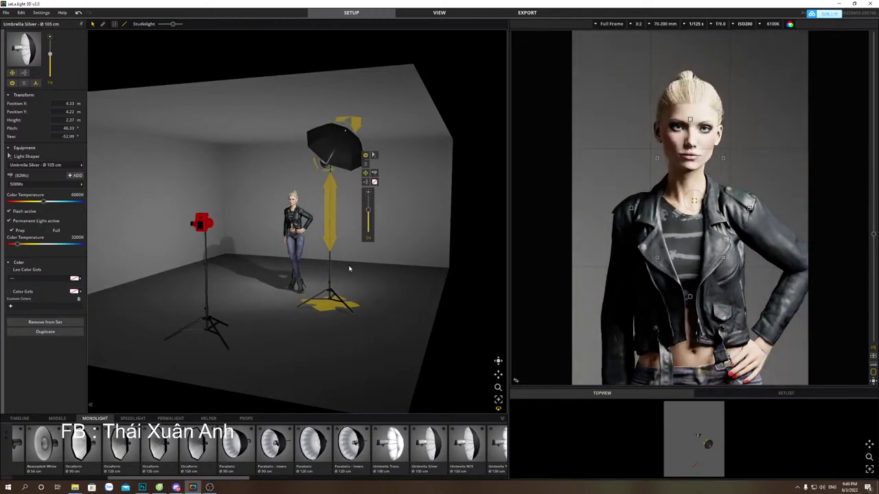
left_click_drag(334, 230, 334, 234)
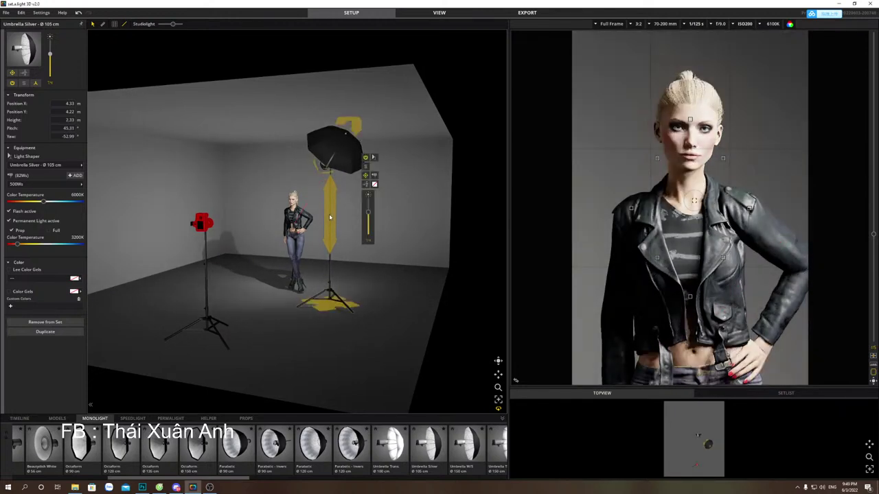
Move the silver umbrella light back and outward to about X 4.76 m, Y 4.65 m, and re-aim it at the model.
mouse_move(333, 302)
left_mouse_down()
mouse_move(320, 302)
mouse_move(325, 290)
left_mouse_up()
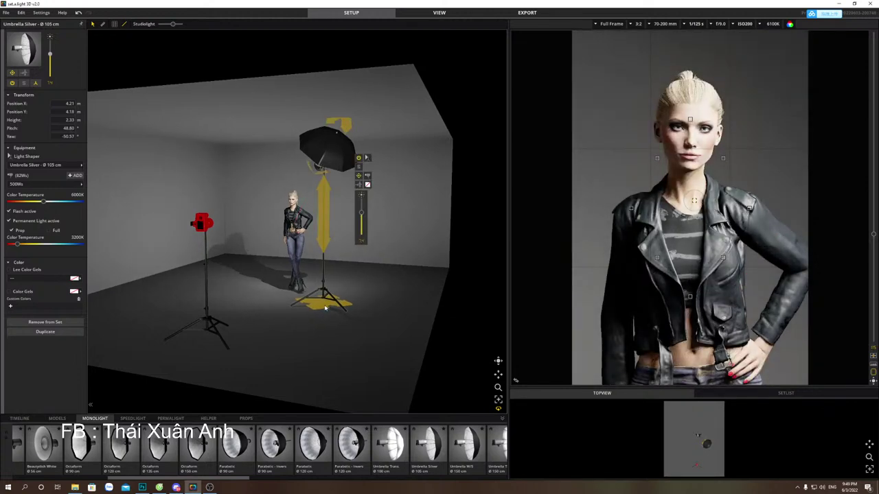
left_click_drag(325, 307, 352, 315)
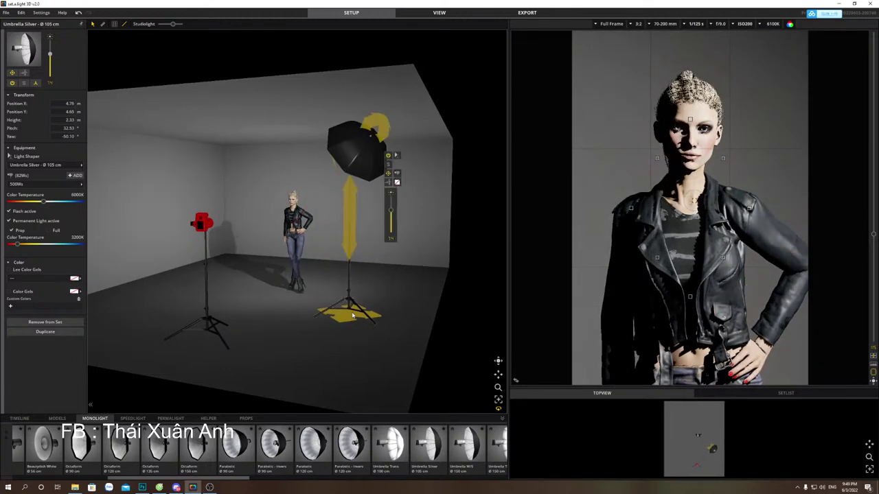
mouse_move(360, 195)
left_click_drag(367, 125, 368, 117)
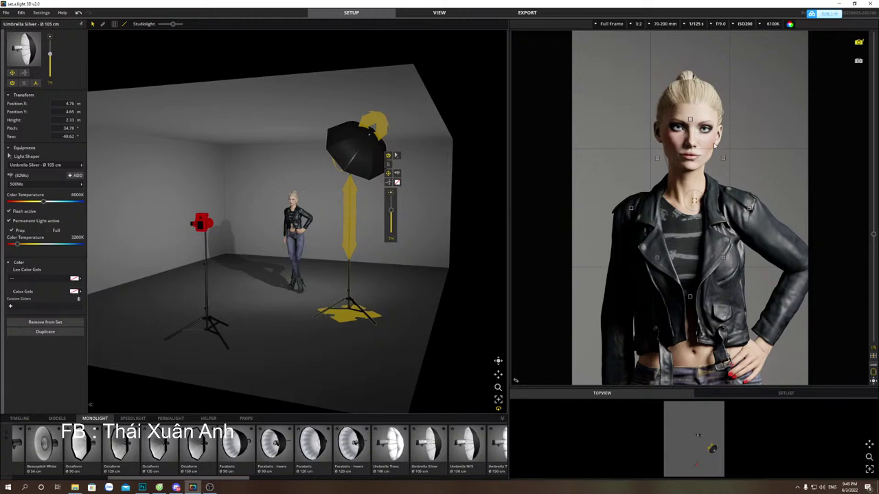
Zoom the camera in to a chest-up framing and re-aim it so the model's whole head is in the frame.
scroll(703, 92, "up", 5)
scroll(703, 92, "up", 2)
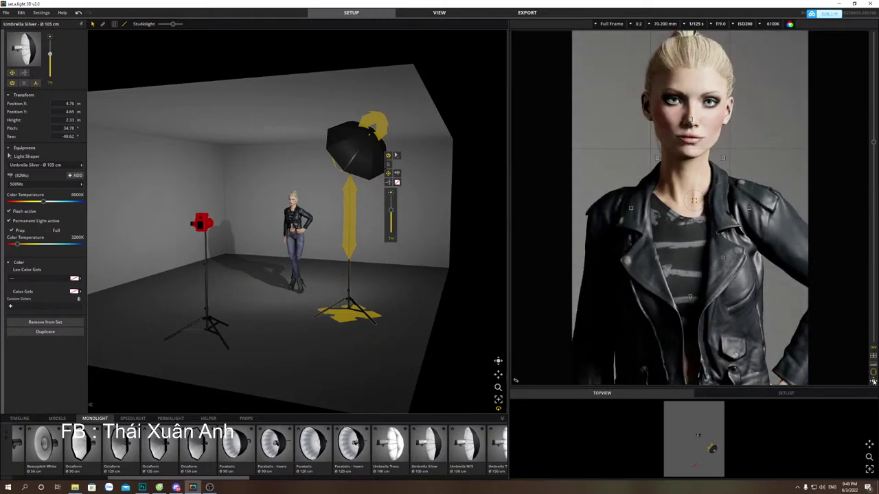
scroll(704, 159, "down", 2)
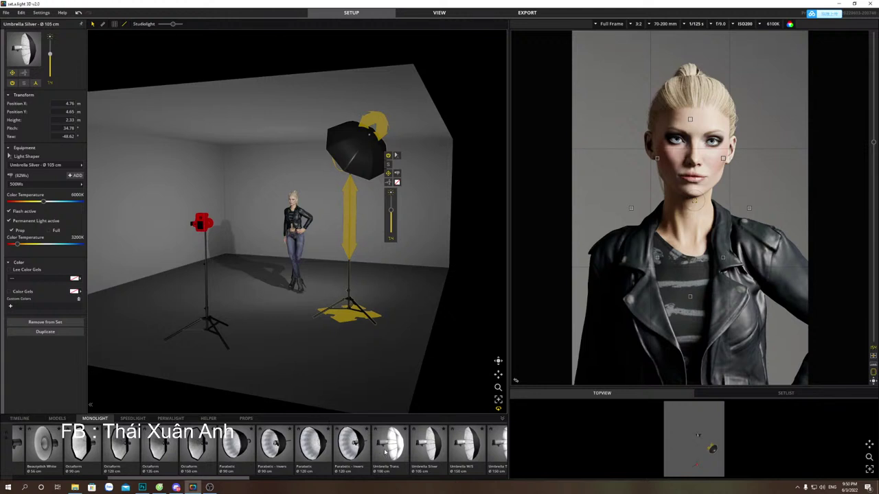
Add an Umbrella Trans. Ø 100 cm monolight below the silver umbrella, with power 5.6 and a height of about 1.26 m.
left_click_drag(382, 449, 356, 335)
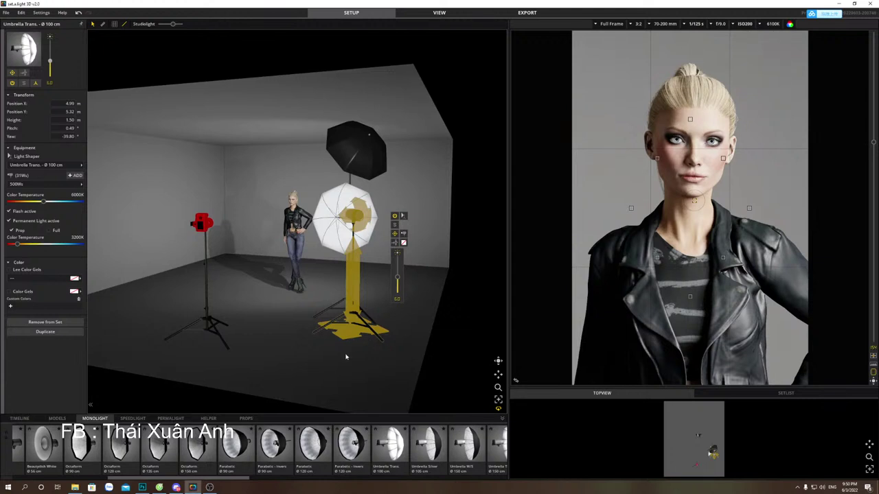
left_click_drag(374, 265, 398, 310)
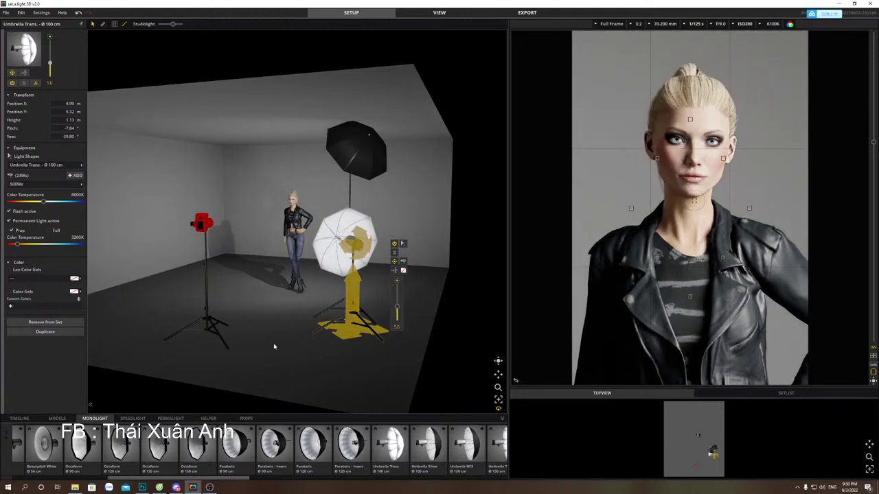
left_click_drag(351, 287, 350, 273)
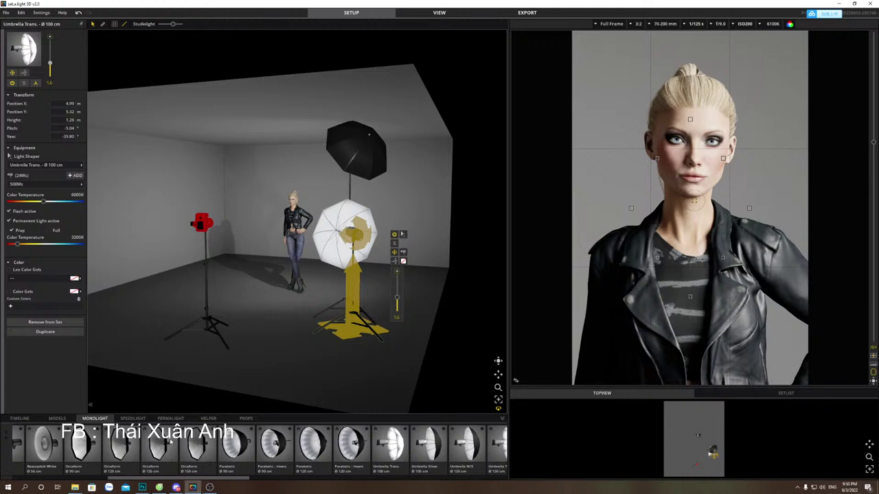
Place a Light Blocker helper upright beside the model, on the side opposite the umbrella lights.
left_click(132, 419)
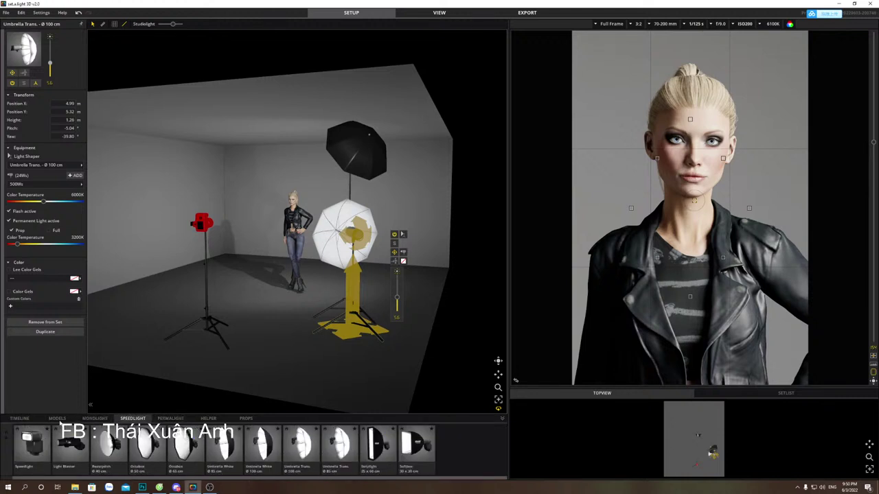
left_click(209, 420)
left_click_drag(113, 450, 260, 278)
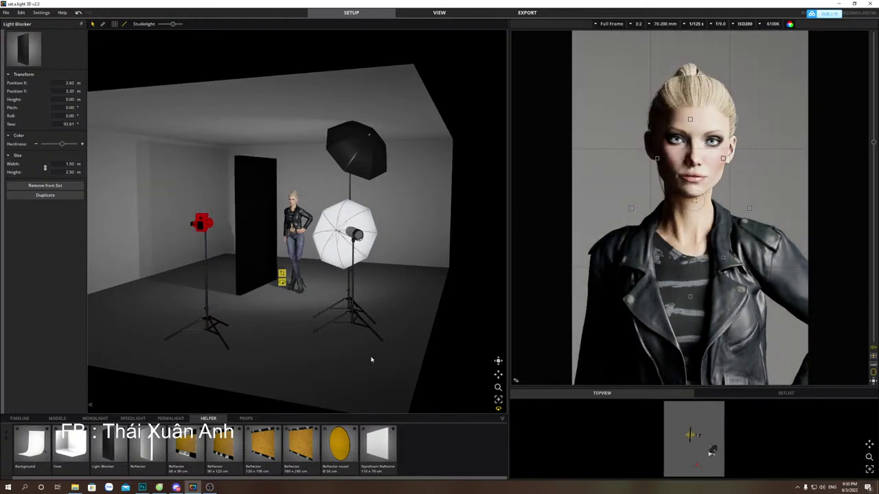
Lower the silver umbrella light's power to 72 Ws.
left_click(367, 318)
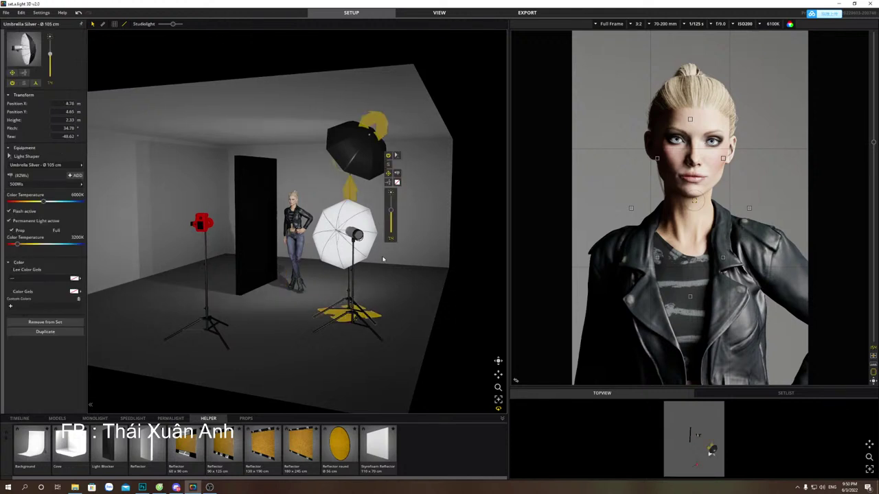
left_click_drag(390, 209, 391, 213)
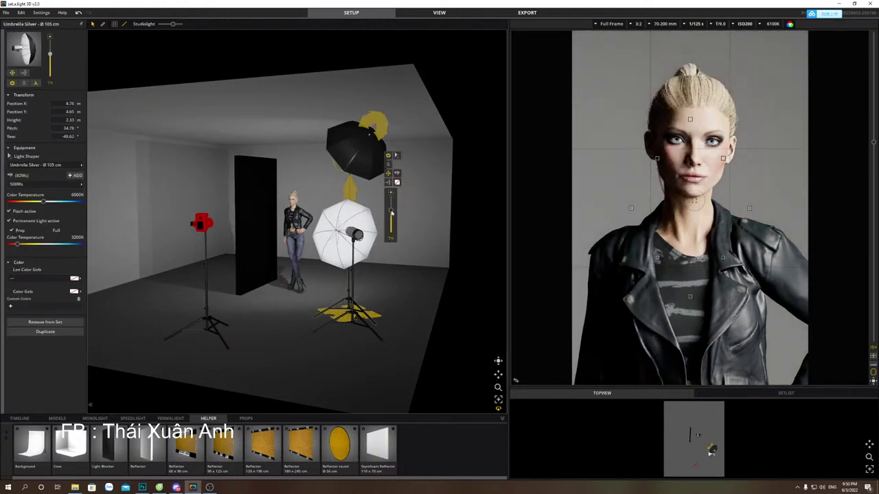
left_click(391, 213)
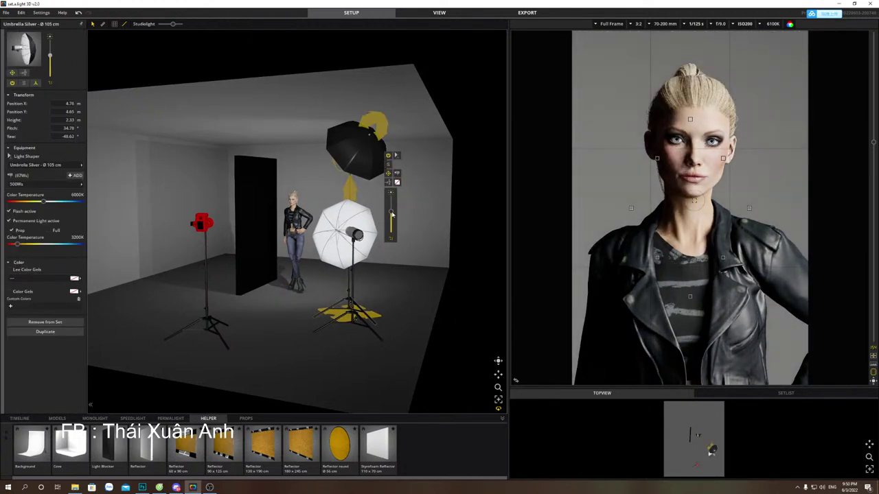
left_click(392, 210)
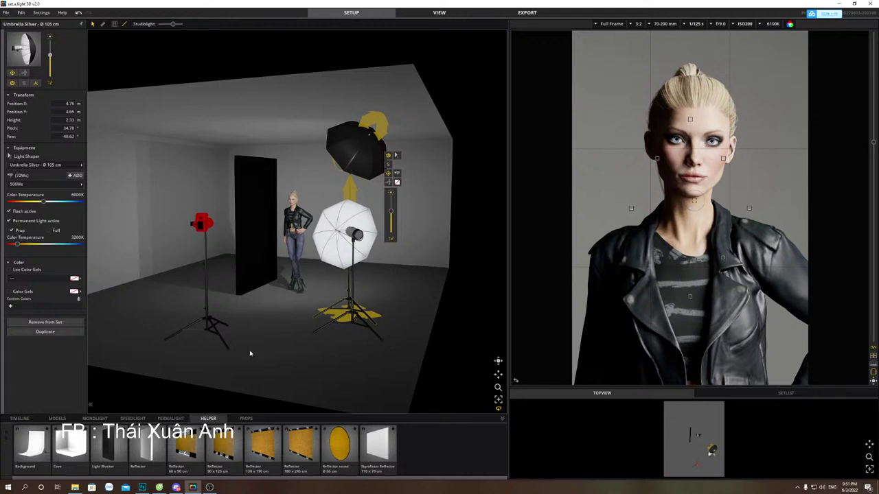
Move the Light Blocker beside the camera and stand a white Reflector next to the model at about X 2.41 m, Y 3.25 m.
left_click_drag(255, 275, 143, 304)
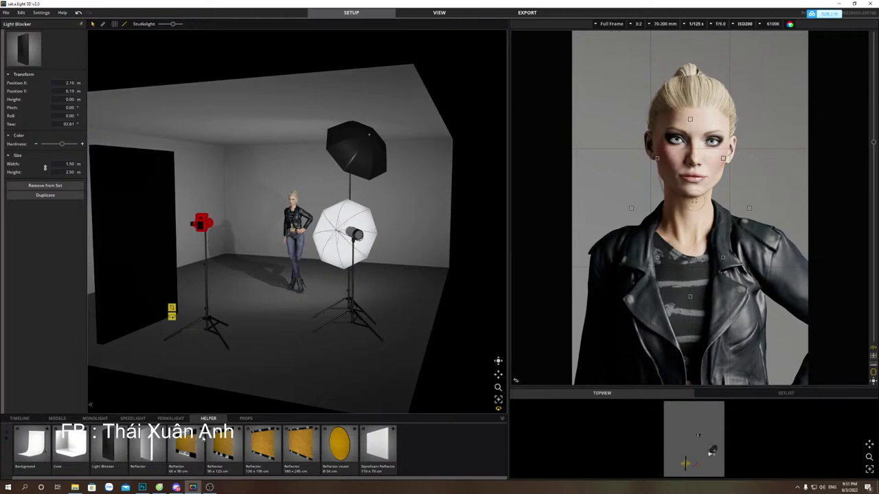
left_click_drag(152, 449, 180, 279)
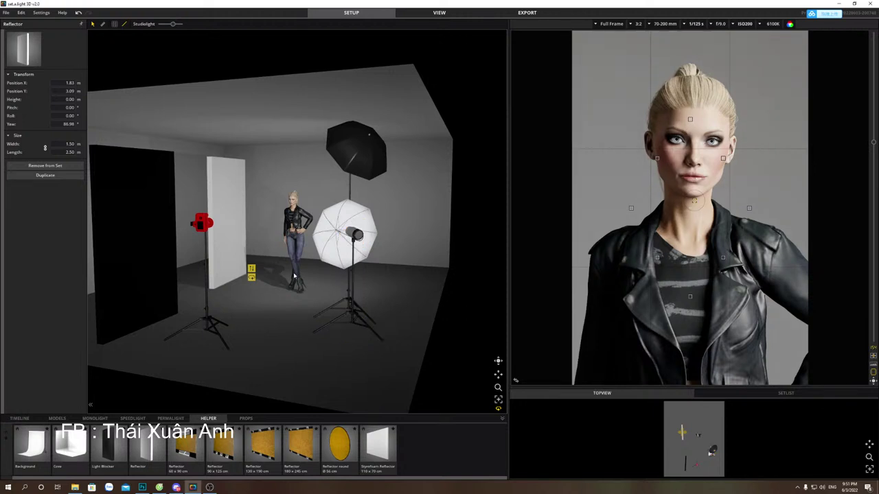
left_click_drag(236, 263, 258, 268)
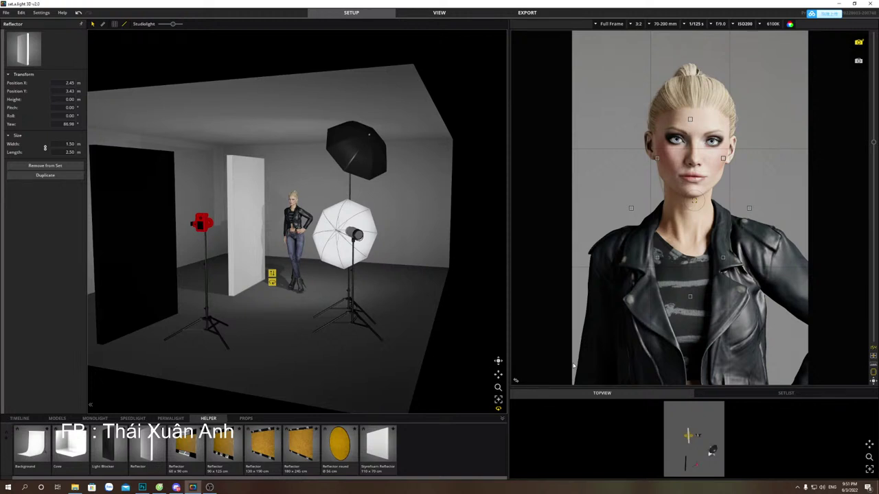
left_click_drag(245, 234, 240, 228)
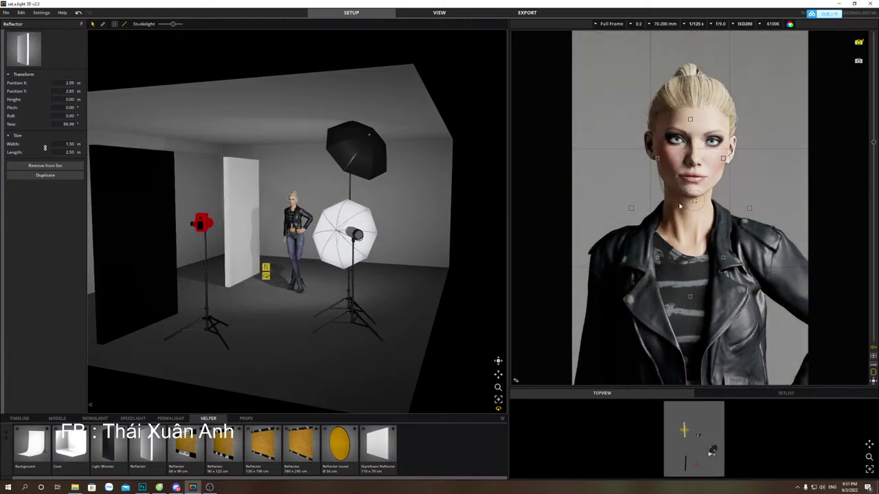
left_click_drag(244, 276, 247, 275)
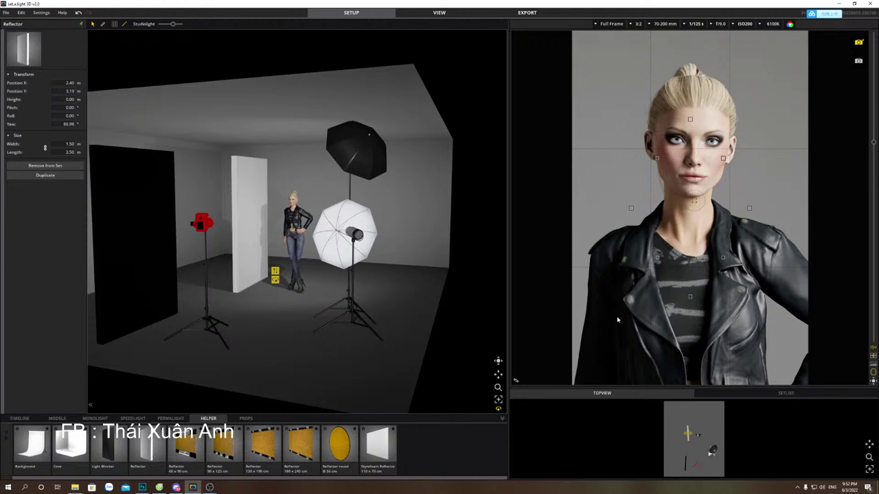
left_click(159, 488)
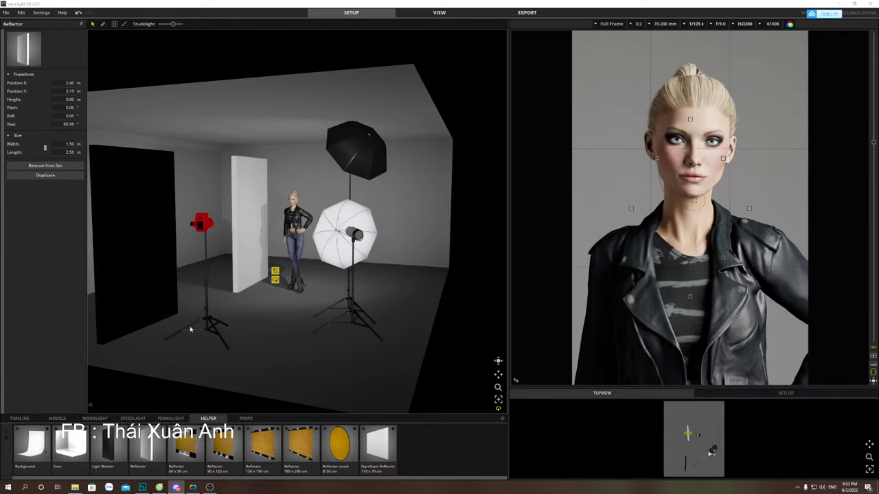
left_click_drag(241, 269, 244, 276)
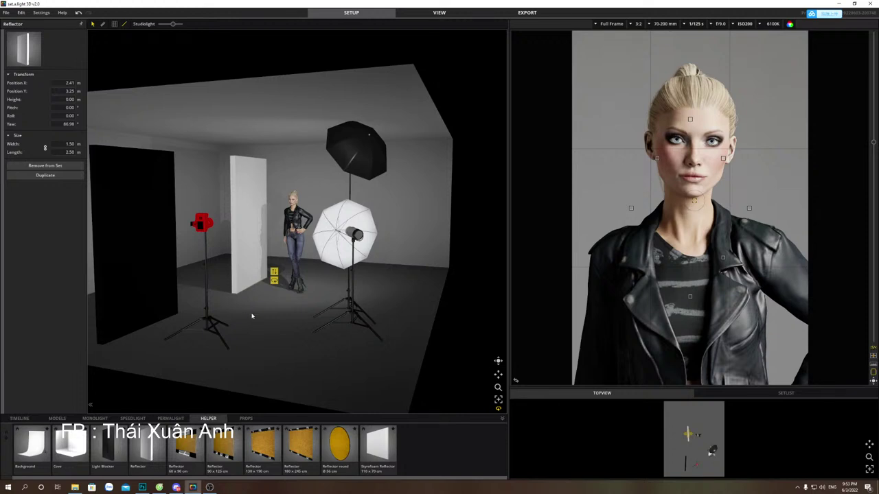
Delete the white reflector and the translucent umbrella light from the set.
key("Delete")
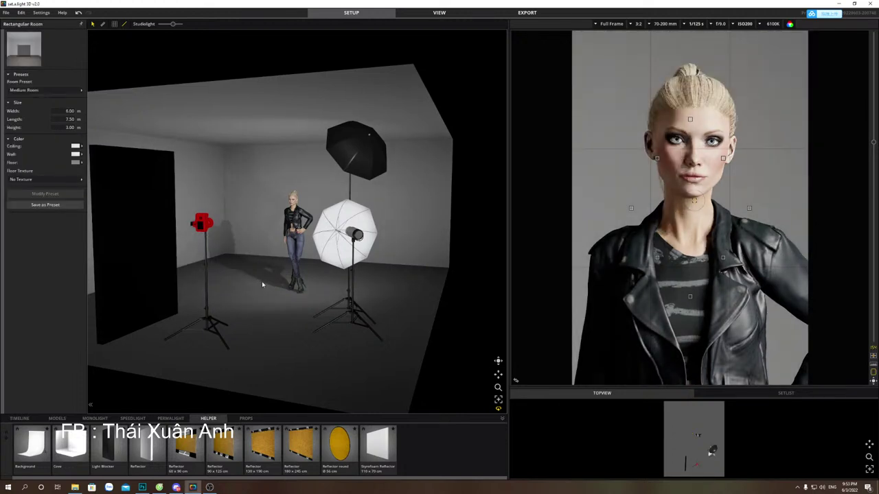
left_click(349, 328)
key("Delete")
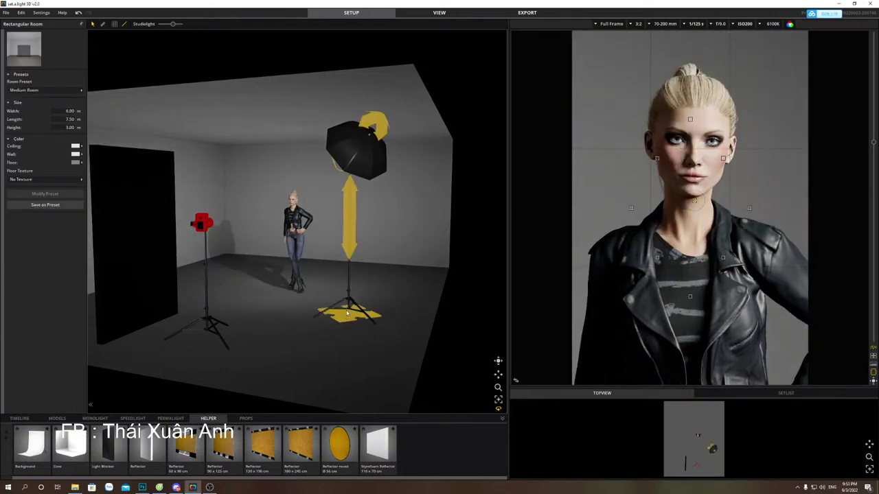
Move the silver umbrella light in front of the model to about X 3.48 m, Y 5.25 m, and lower it to about 2.03 m.
left_click_drag(348, 313, 255, 315)
mouse_move(258, 204)
left_mouse_down()
mouse_move(256, 231)
mouse_move(261, 221)
left_mouse_up()
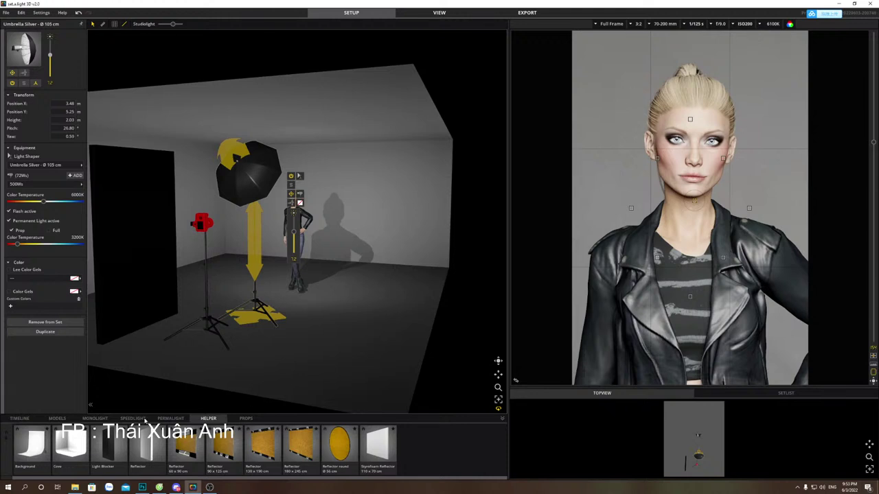
Add a Ring Light Ø 48 cm permanent light in front of the model and delete the silver umbrella light.
left_click(161, 419)
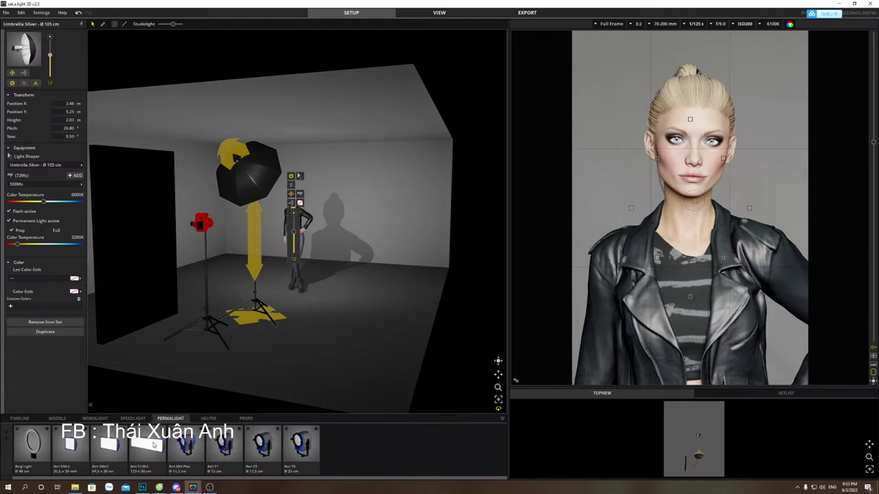
left_click_drag(33, 444, 269, 327)
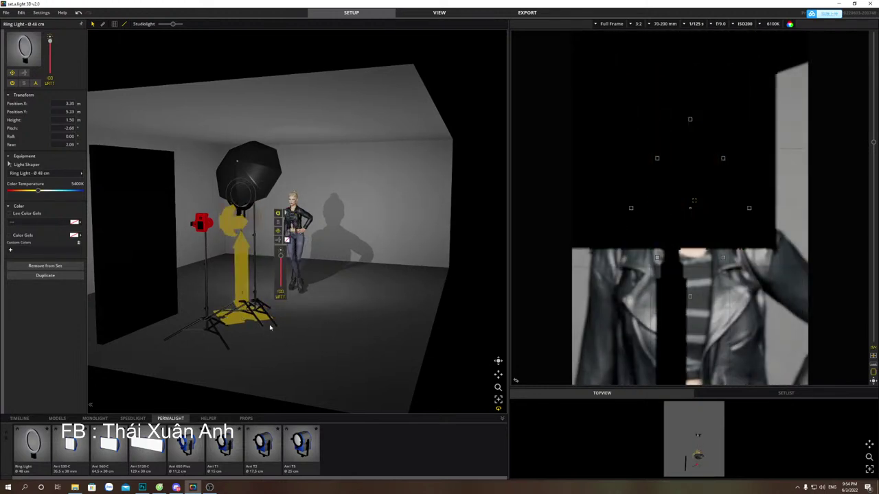
left_click(275, 326)
left_click(269, 326)
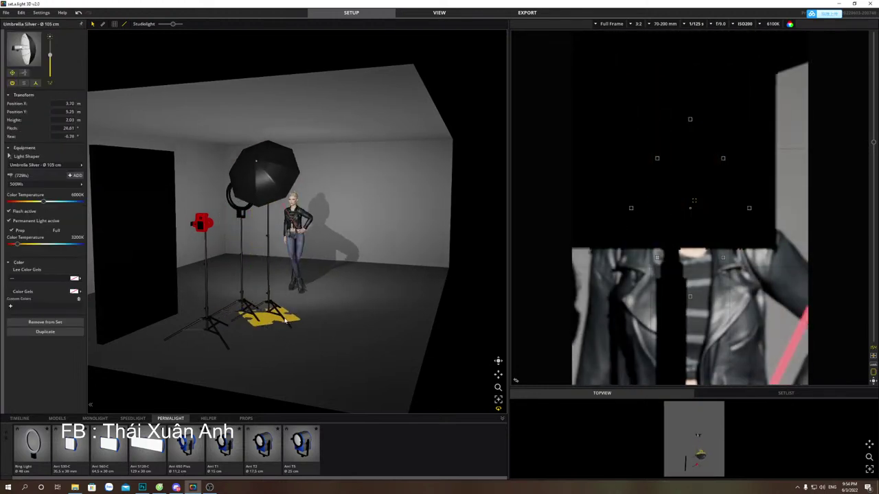
key("Delete")
Raise the ring light to about 1.69 m and move it closer to the model, at about X 3.46 m, Y 5.01 m.
left_click(249, 312)
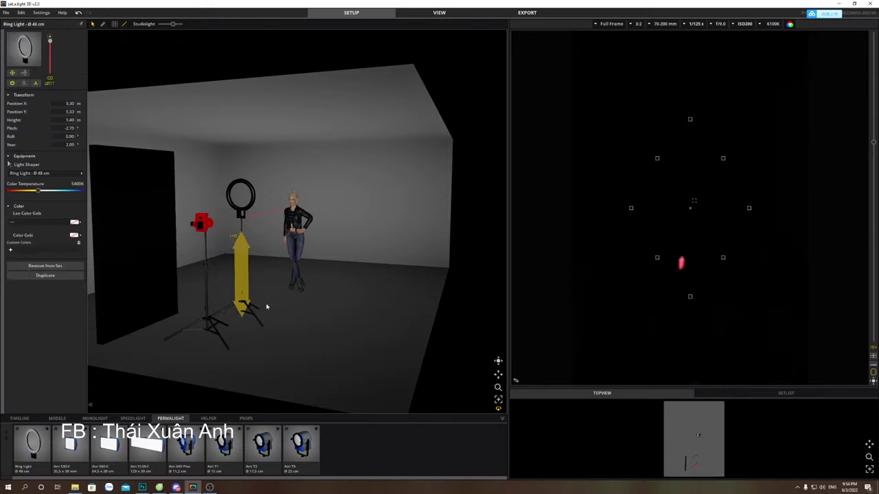
mouse_move(242, 304)
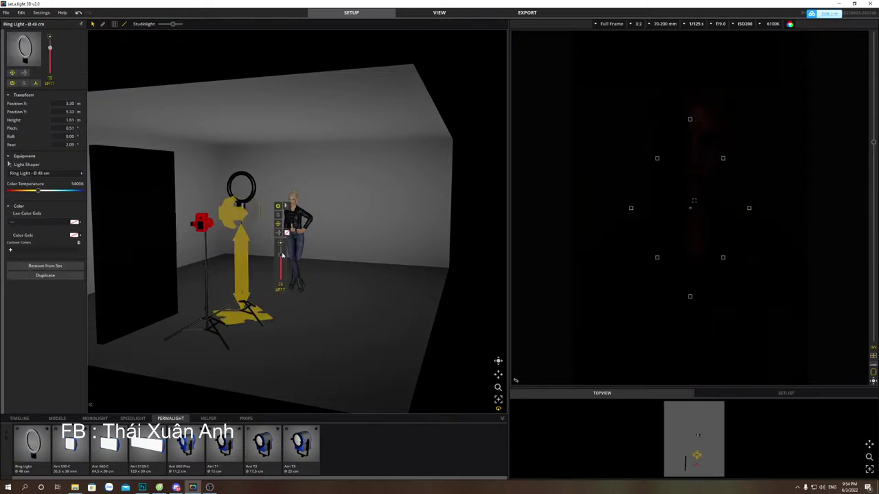
left_click_drag(241, 304, 263, 313)
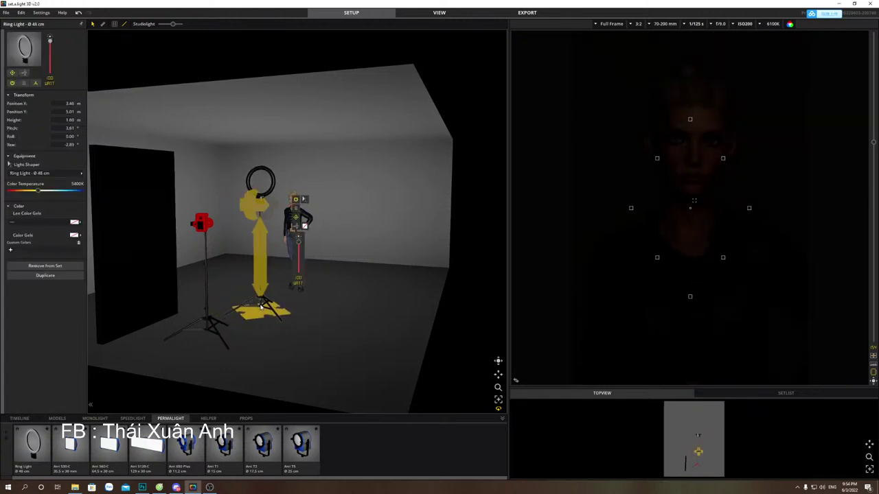
Set the camera to aperture f/2.0, ISO500 and a white balance of 5500K.
left_click(720, 25)
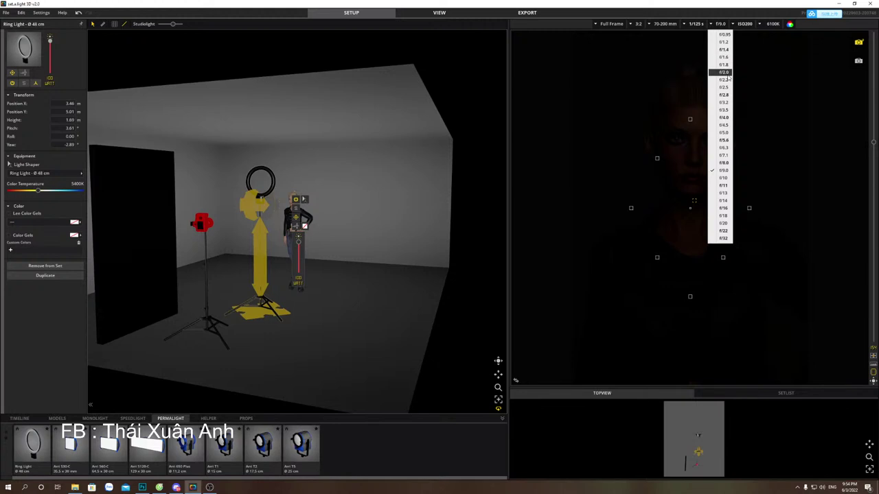
left_click(724, 72)
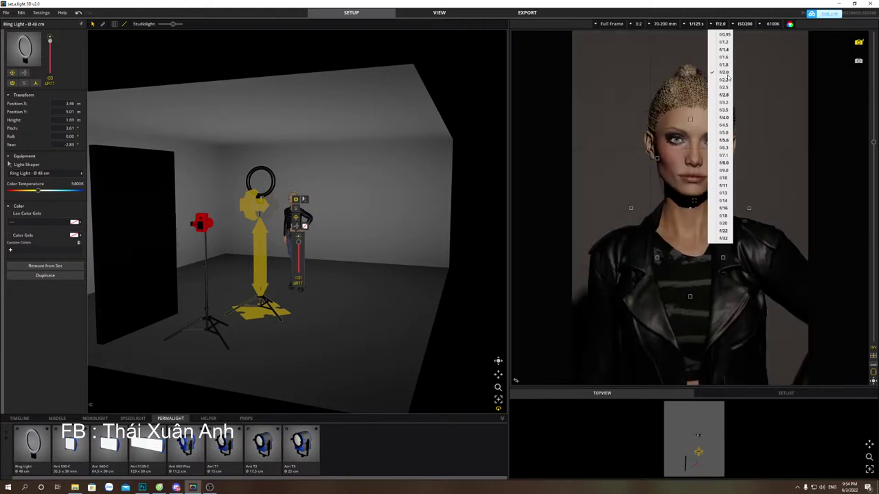
left_click(745, 24)
left_click(748, 95)
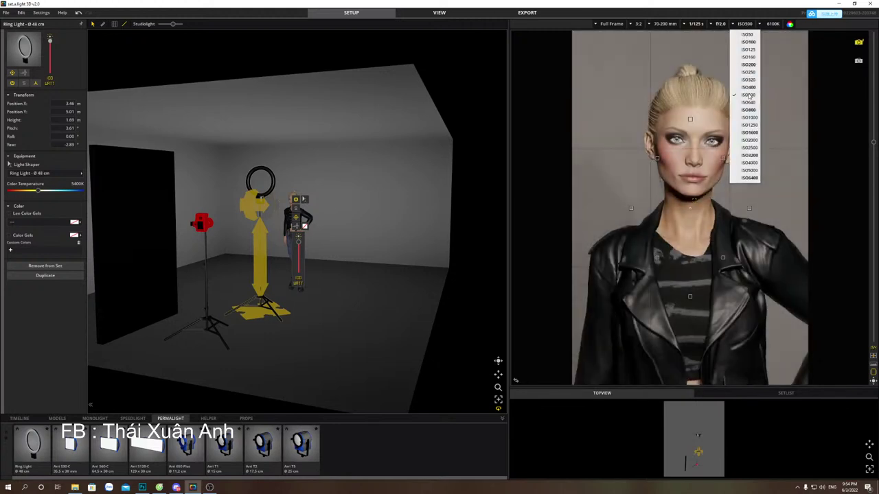
left_click(772, 25)
left_click_drag(767, 52, 761, 52)
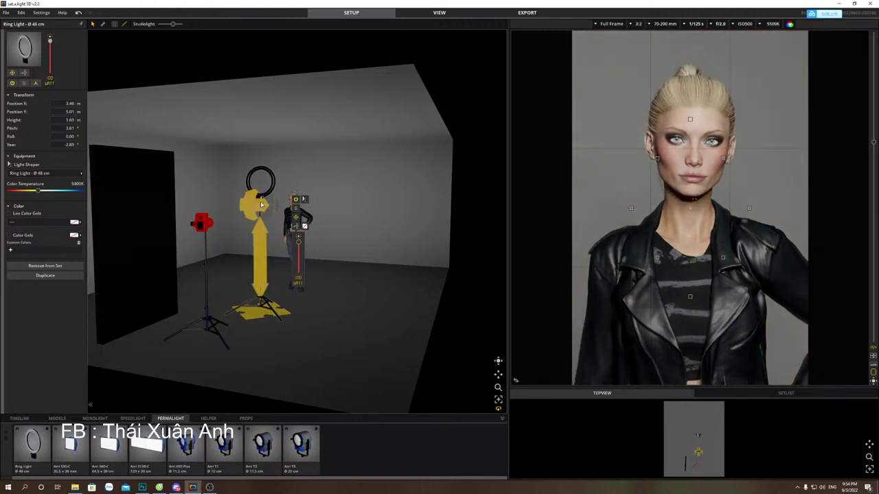
Lower the ring light to about 1.53 m and tilt it to a pitch of about 3°.
left_click_drag(262, 202, 261, 218)
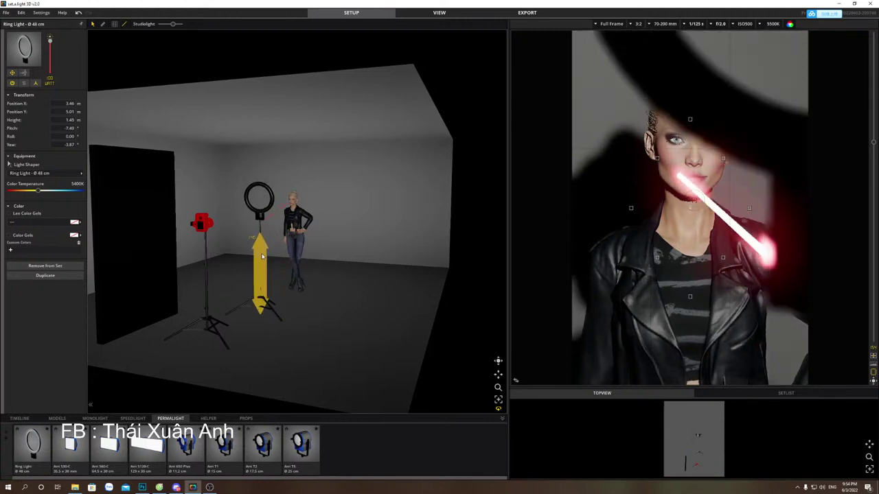
left_click_drag(261, 257, 262, 251)
left_click(273, 221)
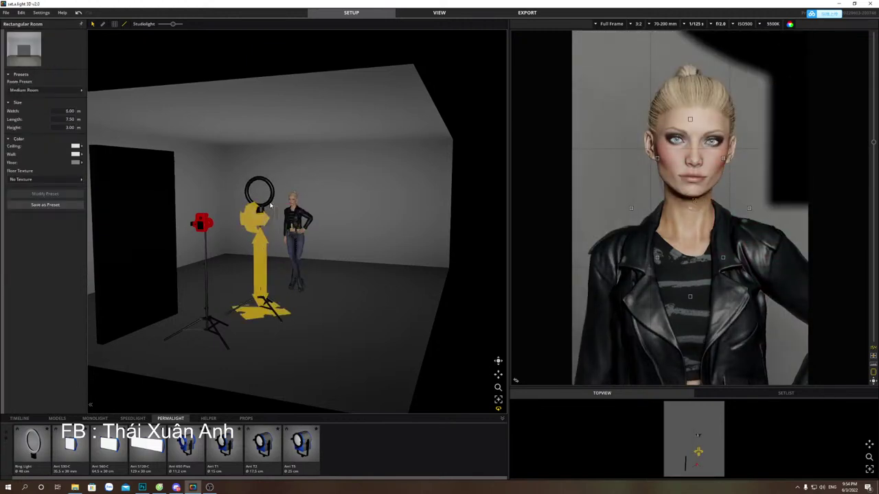
left_click(271, 205)
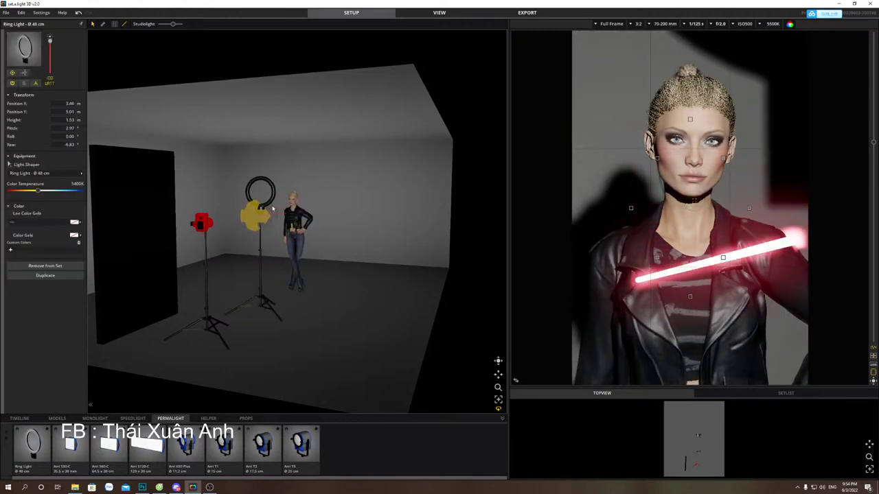
Move the camera closer to the model, at about X 3.46 m, Y 5.33 m, and lower the ring light to about 1.26 m.
left_click(210, 309)
left_click_drag(209, 309, 244, 245)
left_click(264, 225)
left_click(264, 225)
Adjust the camera height to about 1.62 m and aim it at the model's face for a tighter portrait framing.
left_click(254, 232)
left_click(250, 235)
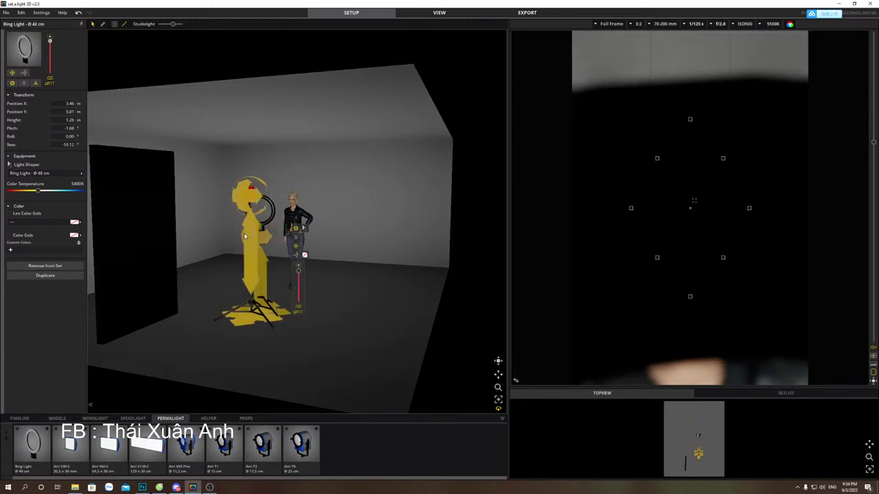
left_click(244, 246)
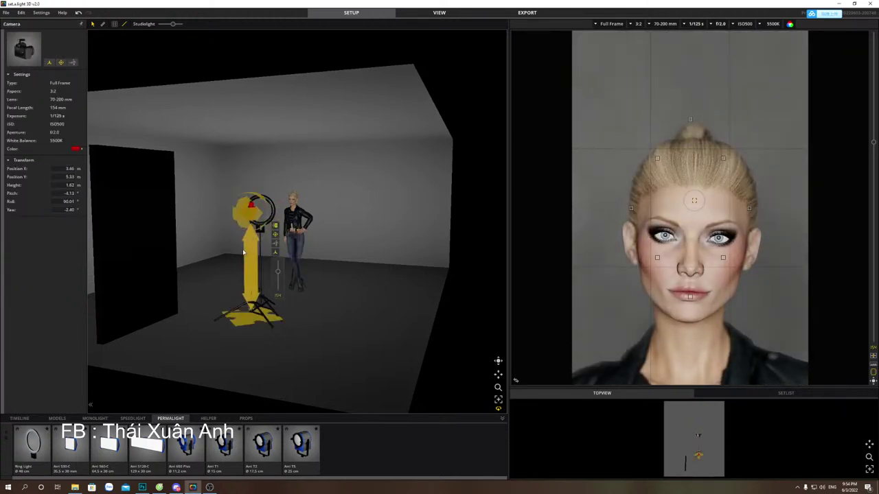
left_click_drag(249, 218, 251, 196)
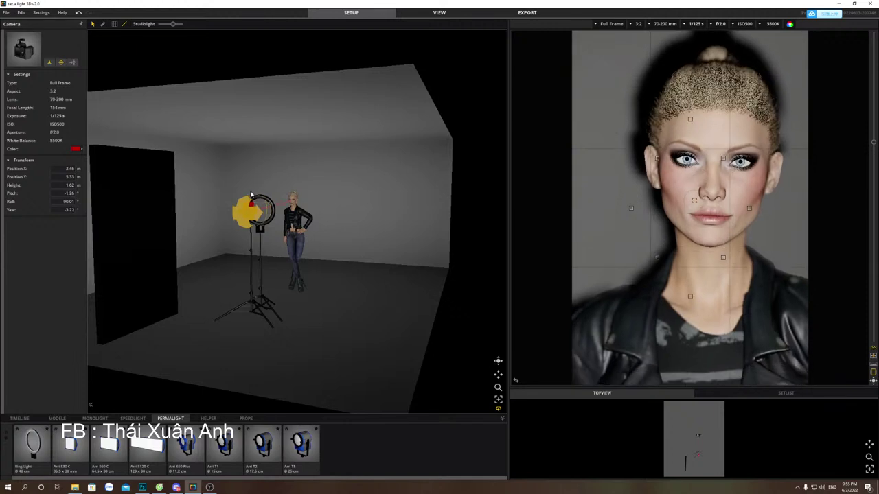
left_click(298, 268)
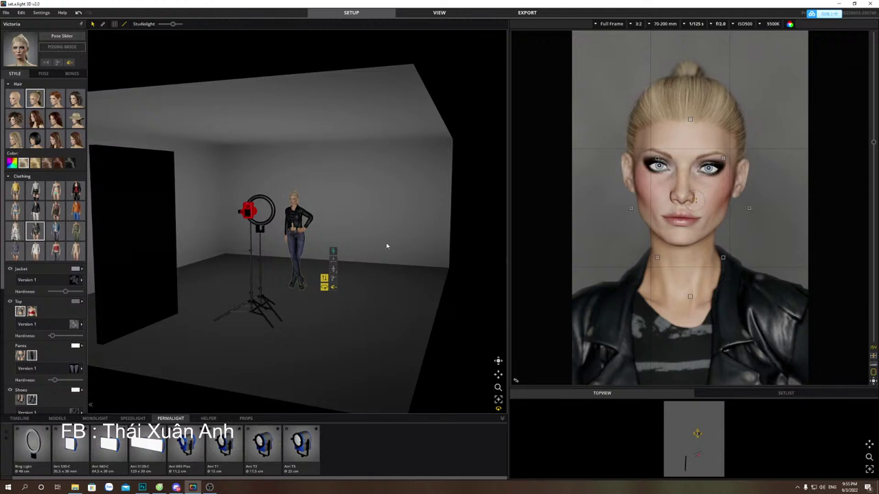
Delete the ring light and add a Beautydish Ø 40 cm speedlight in front of the model.
left_click(263, 236)
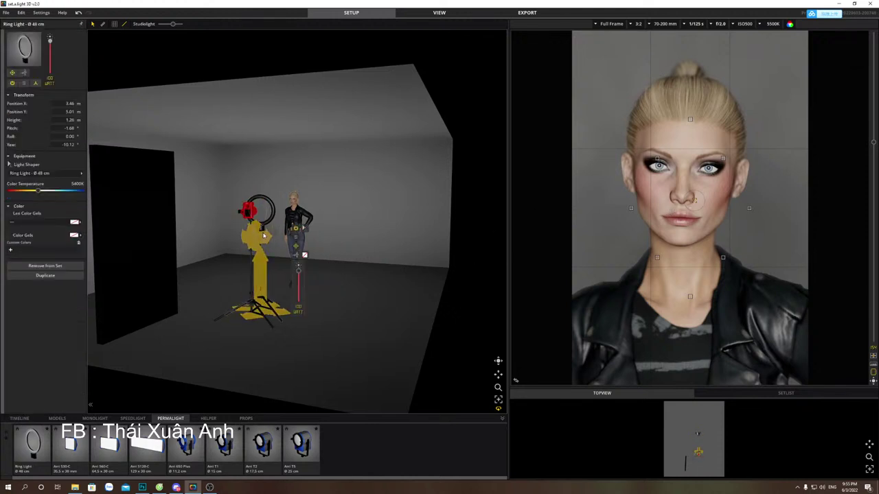
key("Delete")
left_click(127, 420)
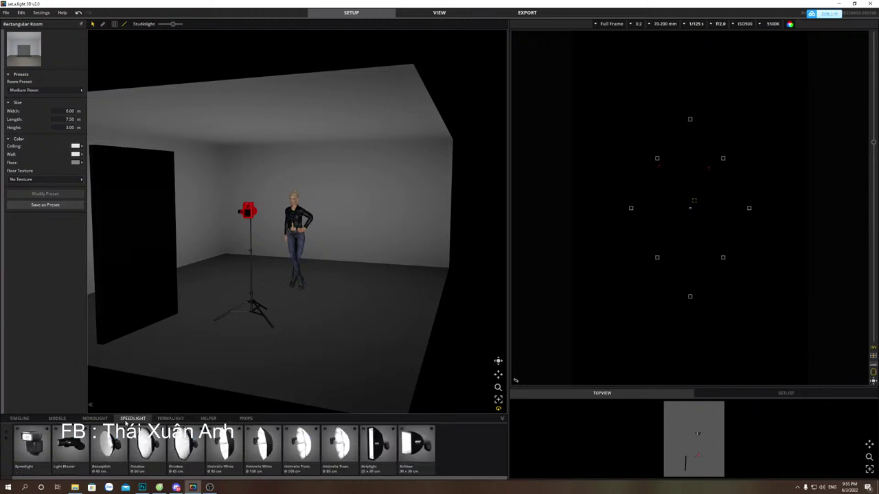
left_click_drag(108, 446, 271, 300)
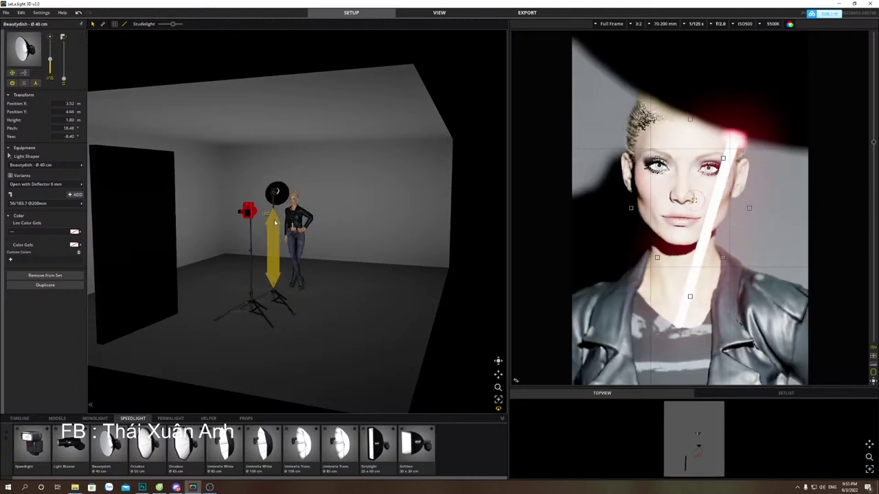
Place the beauty dish at about X 3.50 m, Y 4.78 m, with a height of about 1.90 m.
left_click(277, 304)
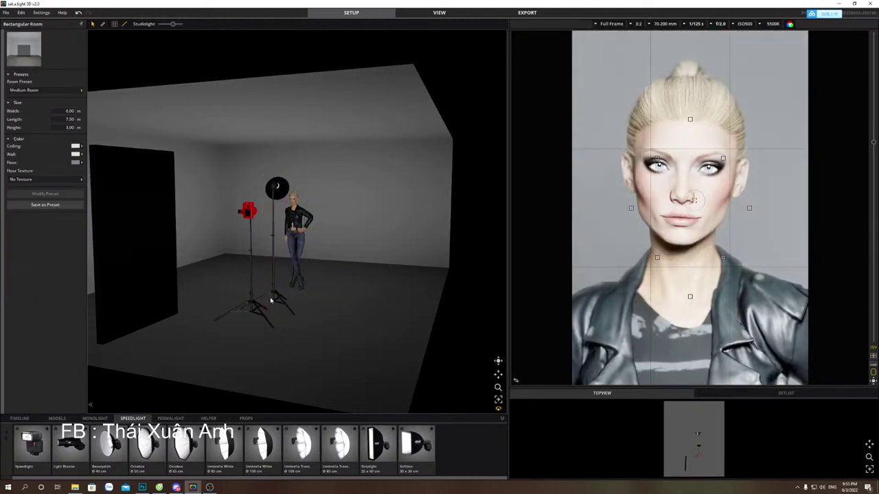
left_click(280, 302)
left_click_drag(281, 306, 276, 308)
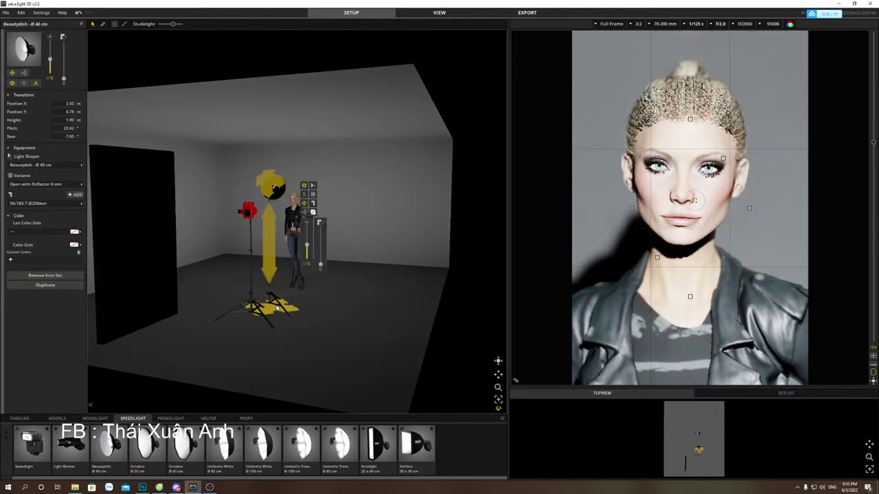
Set the camera to ISO100 and raise the beauty dish power to about 1/8 +0.7.
left_click(753, 24)
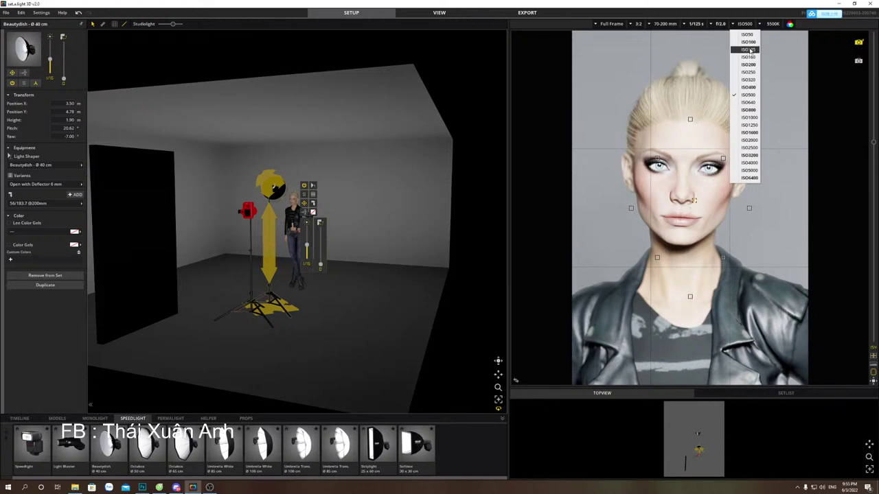
left_click(748, 42)
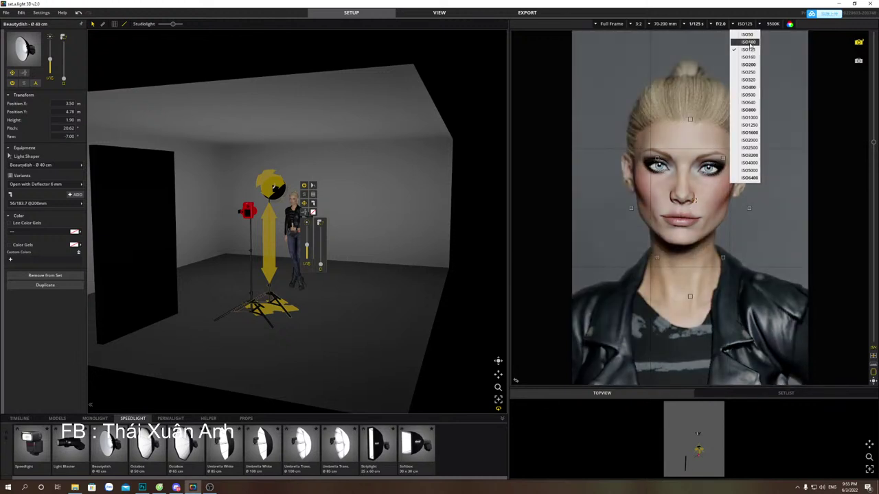
left_click(721, 25)
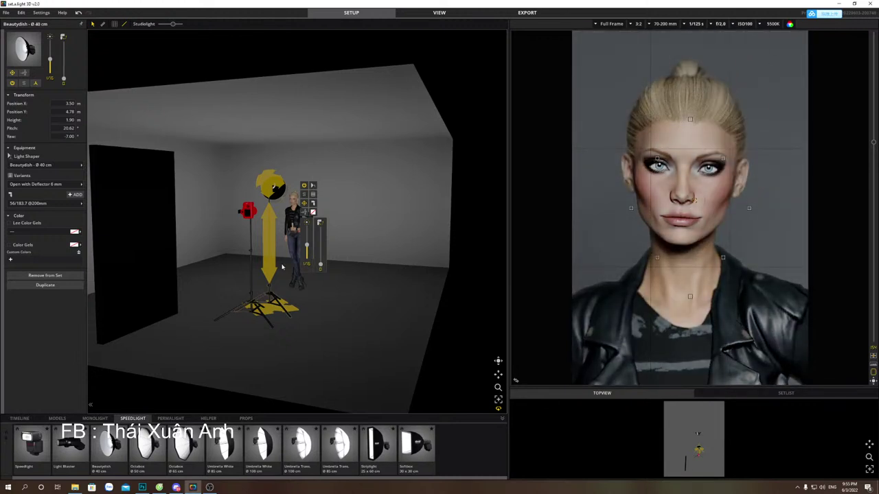
left_click_drag(307, 246, 307, 237)
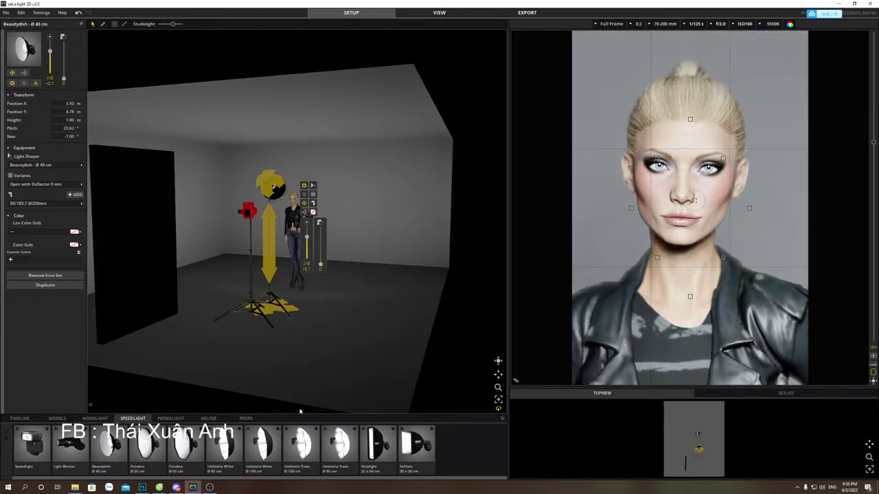
left_click(210, 418)
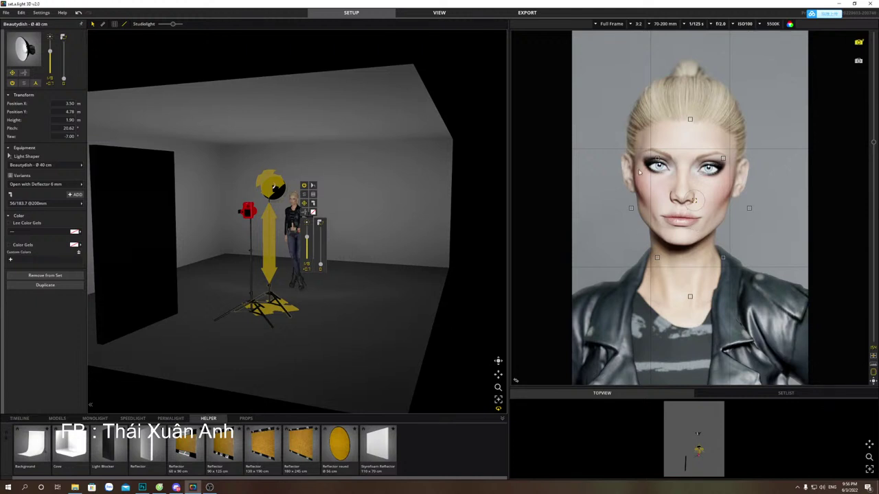
key("alt+Tab")
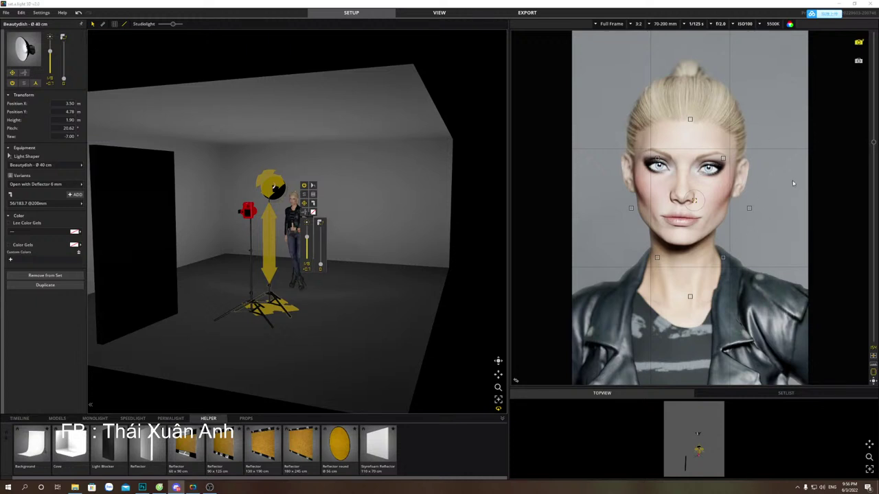
Re-aim the camera slightly to a pitch of about -1.86° so the face sits lower in the frame.
left_click(269, 192)
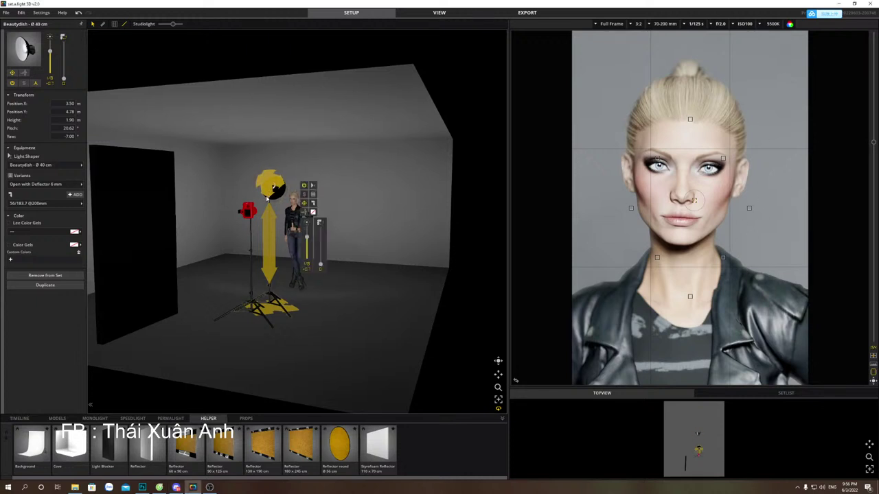
left_click_drag(255, 210, 266, 220)
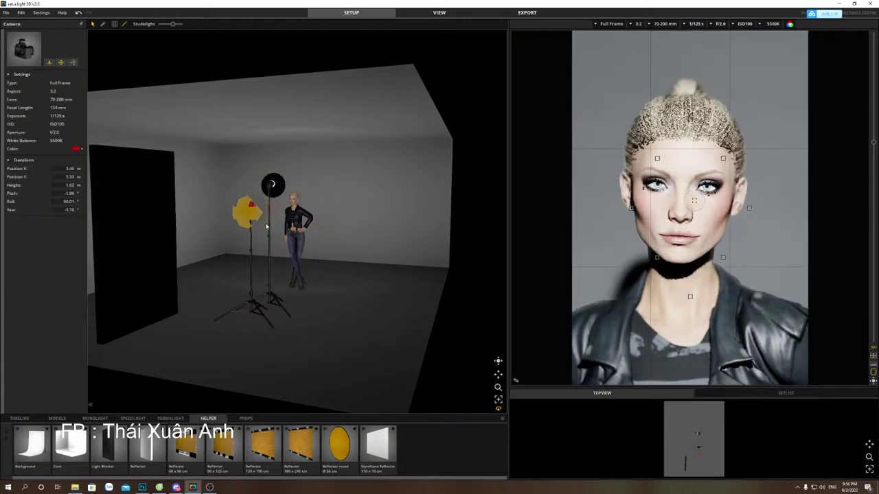
Raise the beauty dish to about 2.82 m, tilt it steeply downward and move it near the model at about X 3.77 m, Y 4.23 m.
left_click(267, 217)
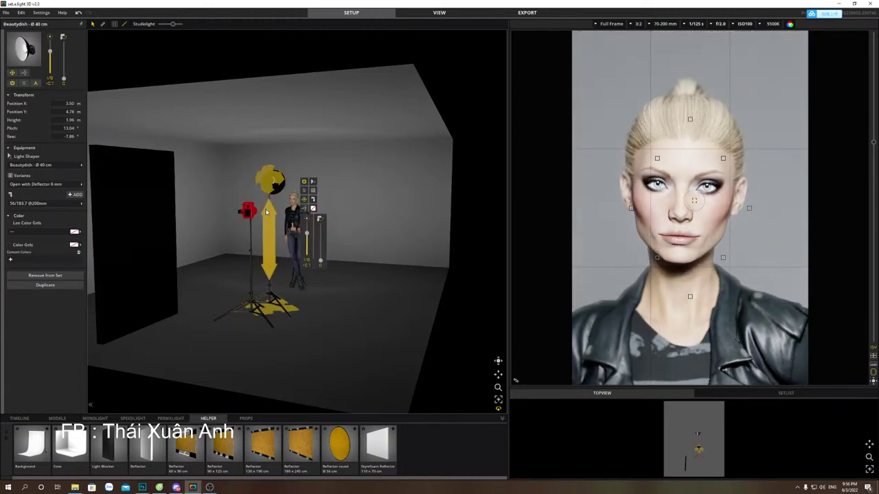
left_click_drag(270, 213, 288, 234)
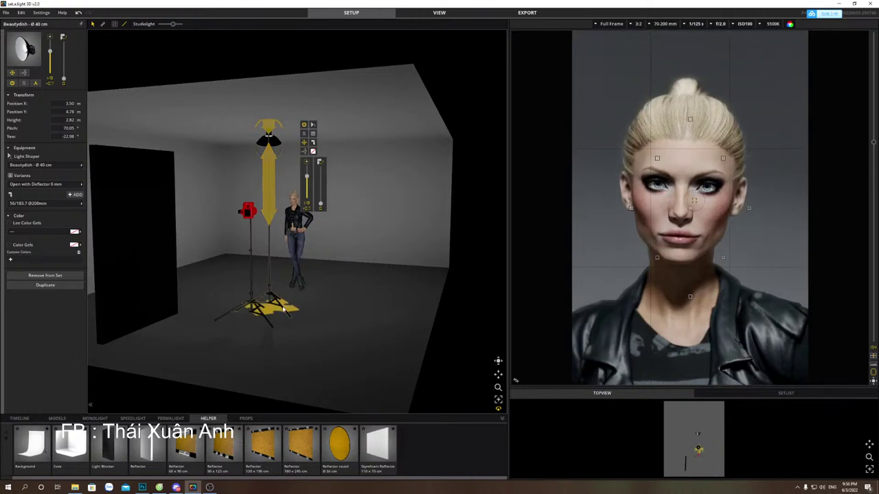
left_click_drag(272, 309, 295, 298)
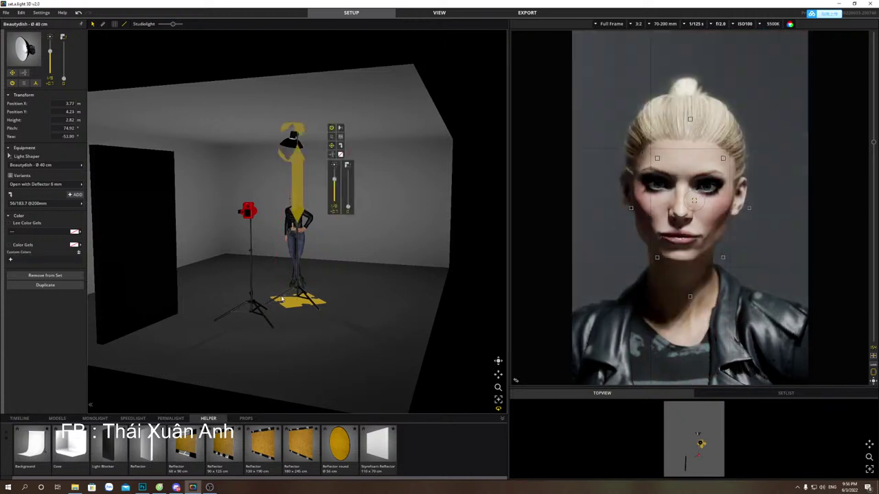
left_click(357, 209)
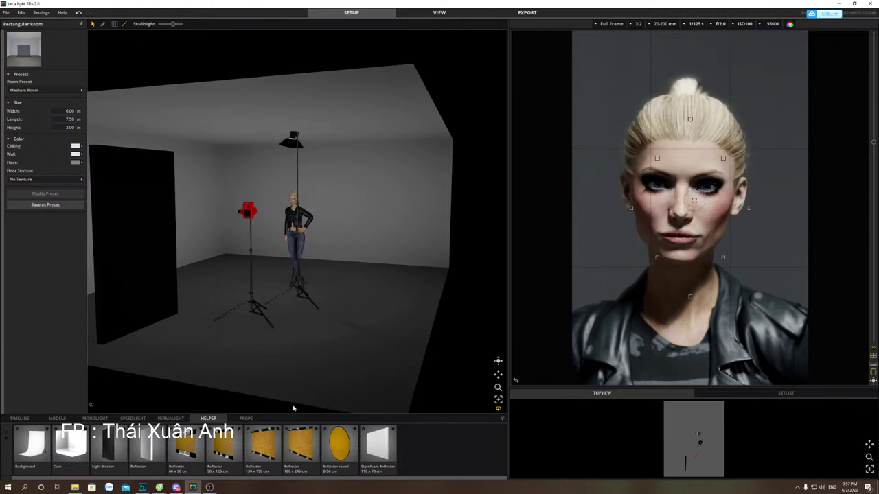
Add an Umbrella Trans. Ø 100 cm speedlight behind the camera at about X 3.81 m, Y 6.53 m, and set its power to 1/2.
left_click(140, 420)
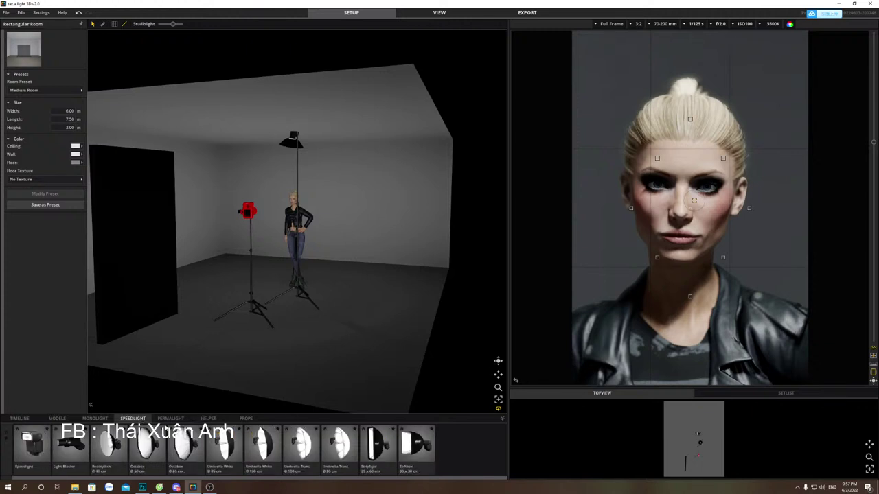
left_click_drag(298, 449, 232, 350)
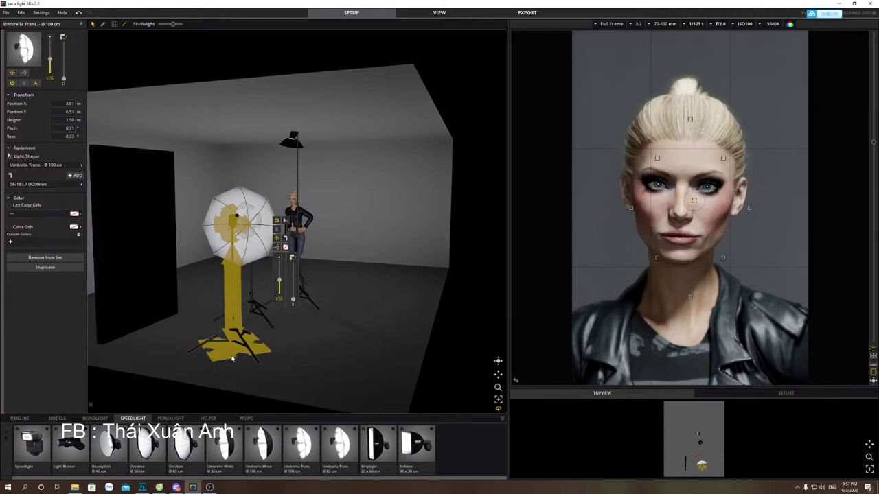
left_click_drag(279, 282, 280, 273)
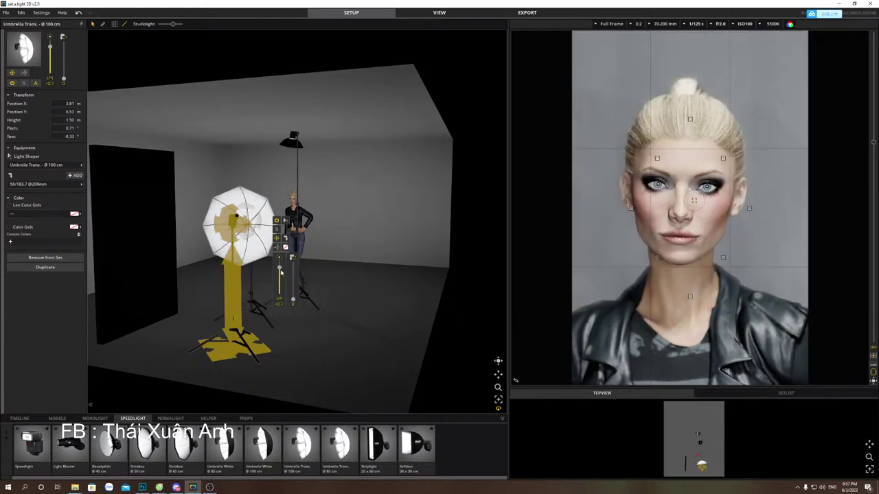
left_click_drag(280, 272, 277, 269)
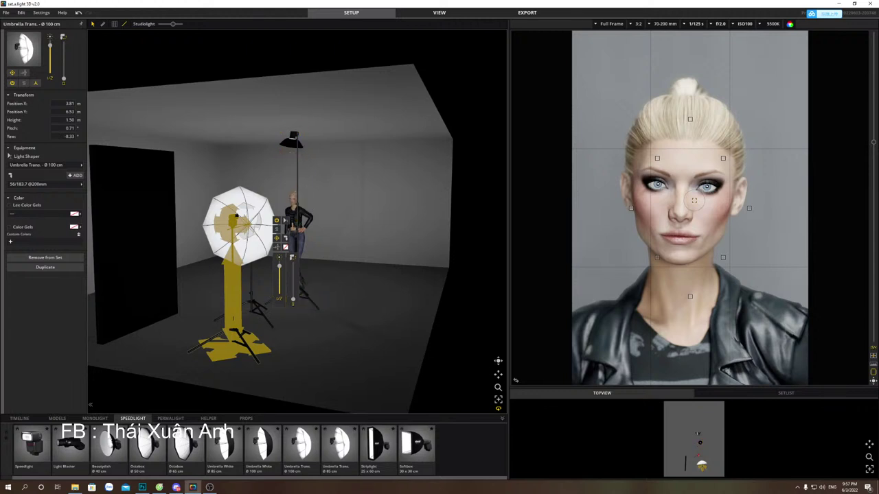
left_click(176, 488)
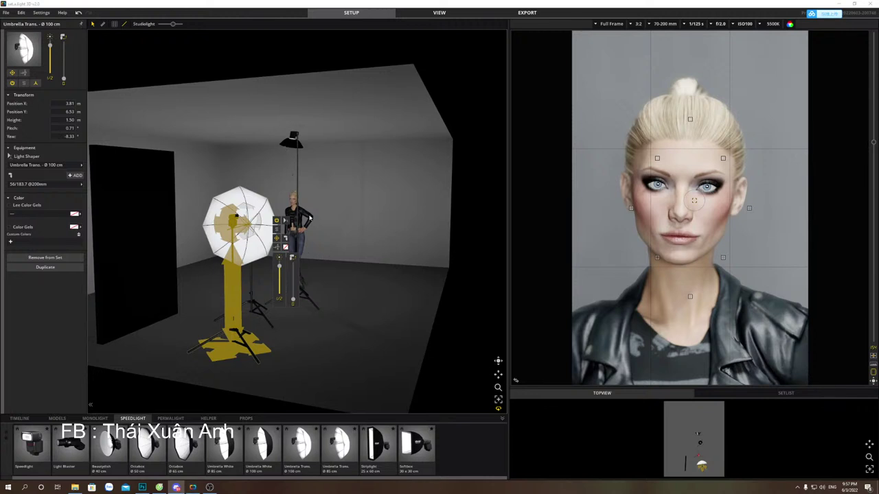
left_click(209, 418)
left_click(239, 418)
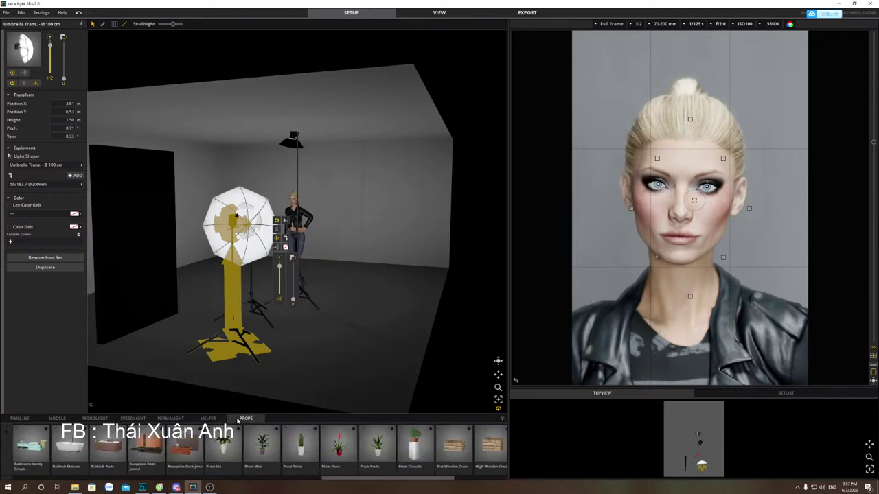
left_click(173, 419)
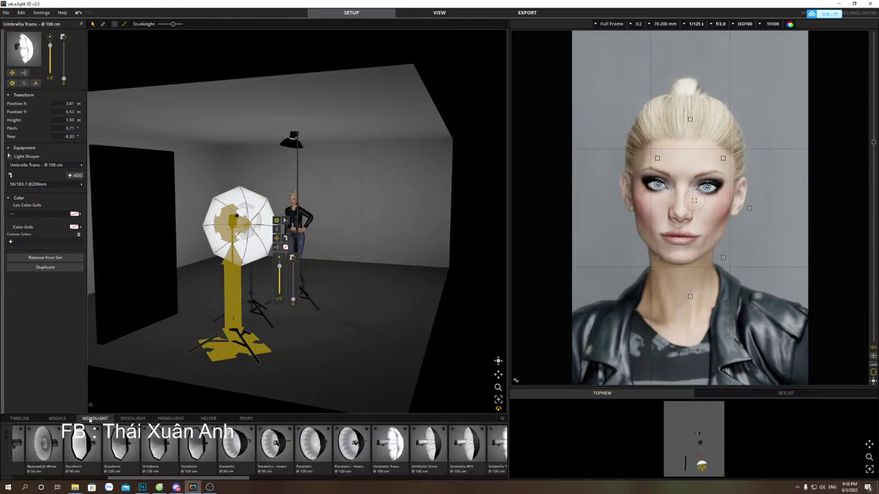
Add the model Amy, remove Victoria from the set, and position Amy behind the beauty dish stand.
left_click(59, 419)
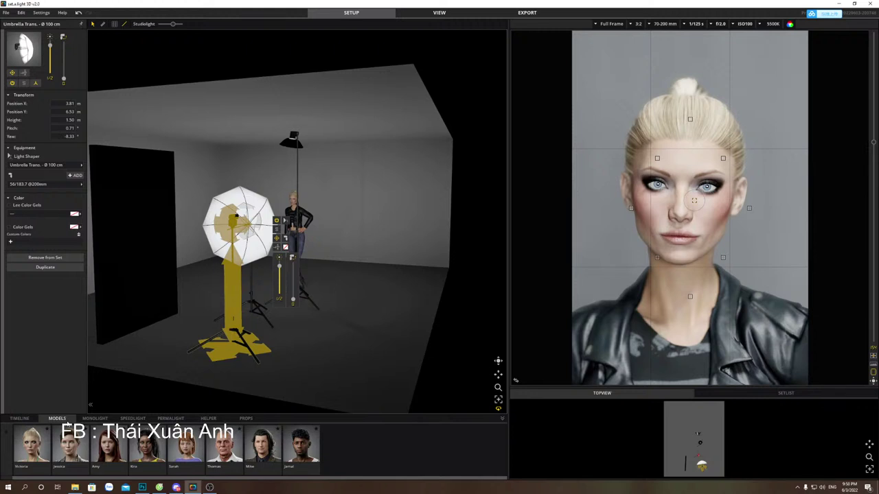
left_click(113, 453)
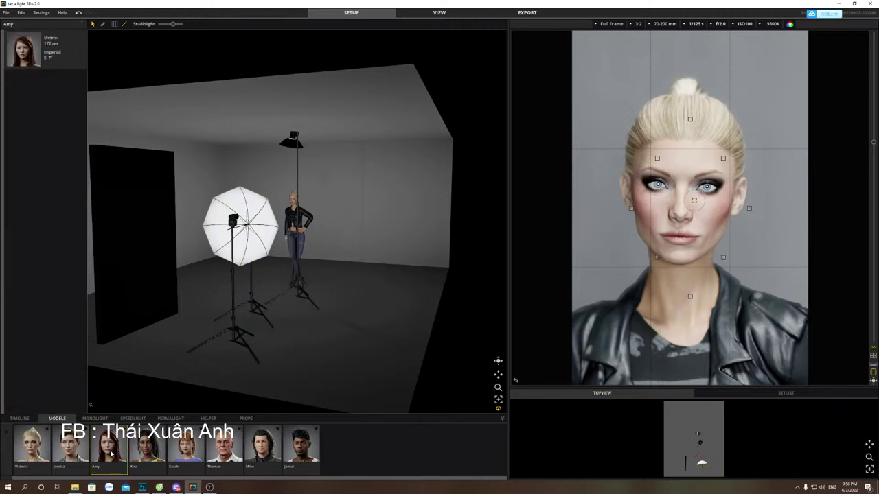
double_click(112, 453)
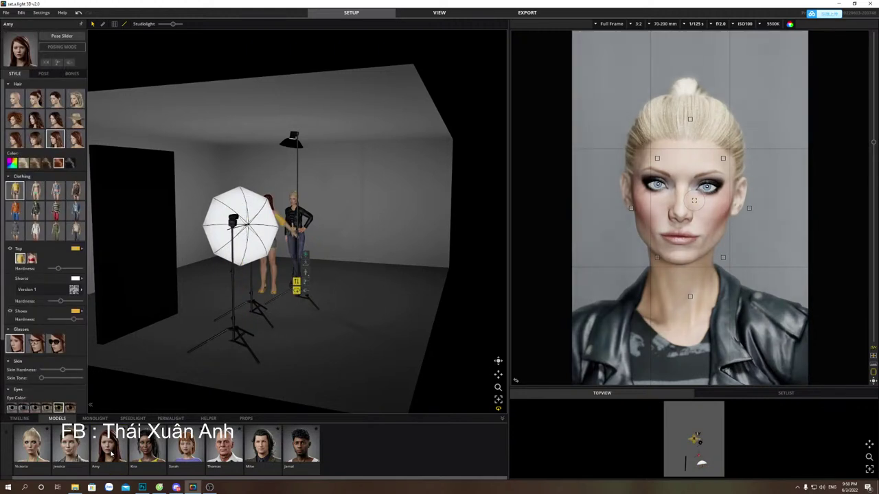
left_click(294, 259)
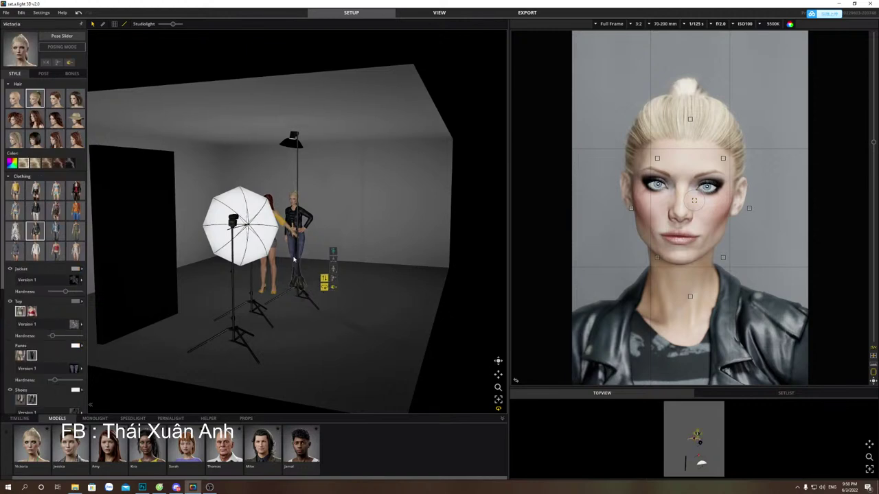
key("Delete")
left_click(295, 282)
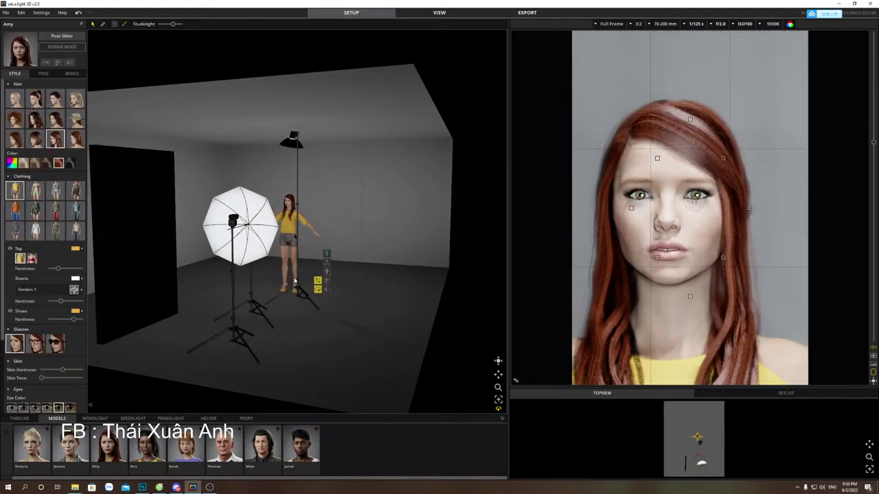
left_click_drag(291, 274, 297, 269)
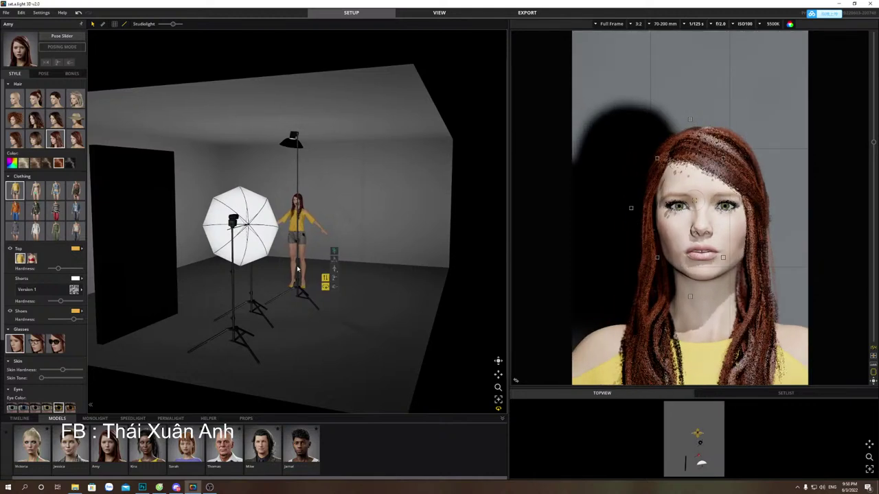
Replace Amy with the model Kira and reframe her with the camera at a height of about 1.72 m.
left_click_drag(154, 447, 307, 264)
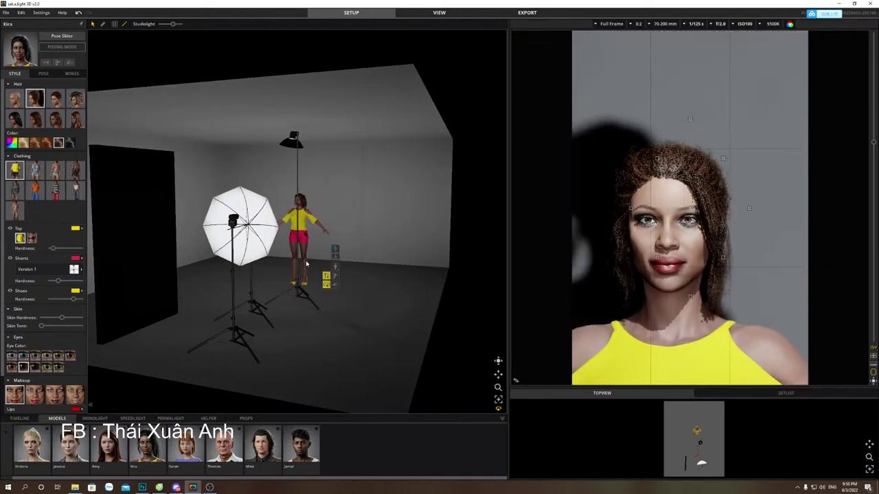
left_click(255, 287)
left_click_drag(255, 287, 258, 278)
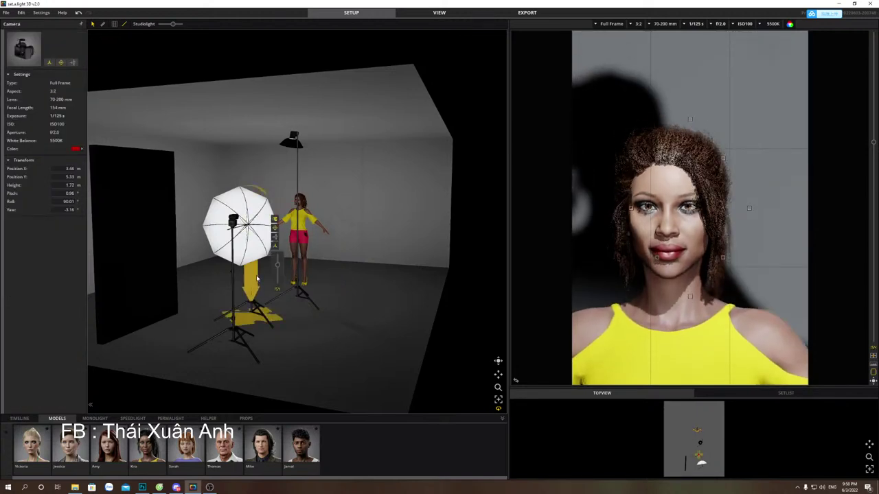
Start a screen snip of the current portrait setup, and select the umbrella light behind the camera.
mouse_move(668, 135)
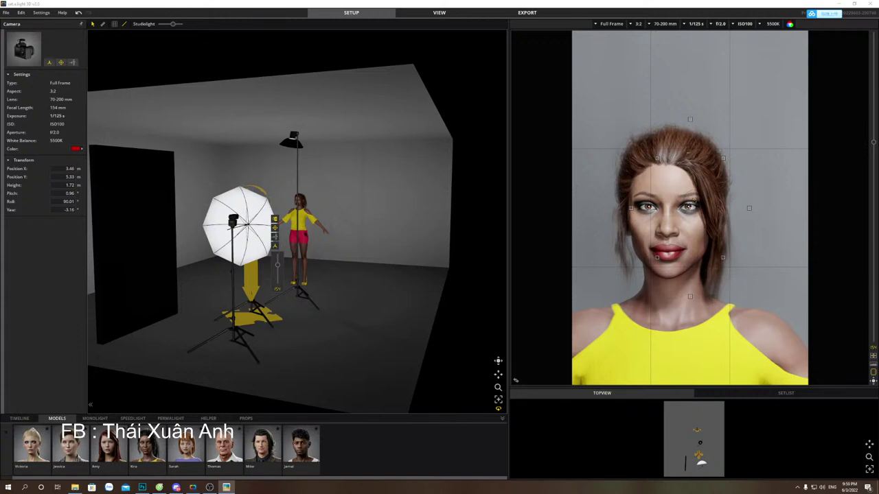
key("super+shift+s")
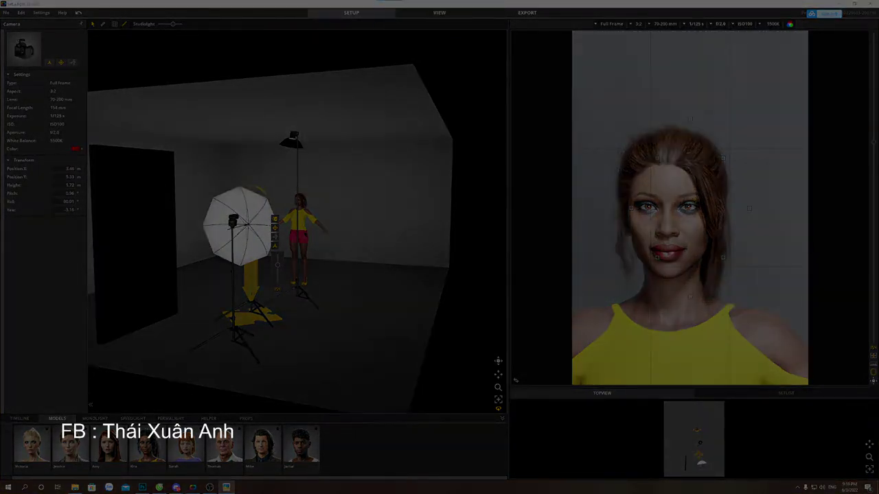
left_click(412, 13)
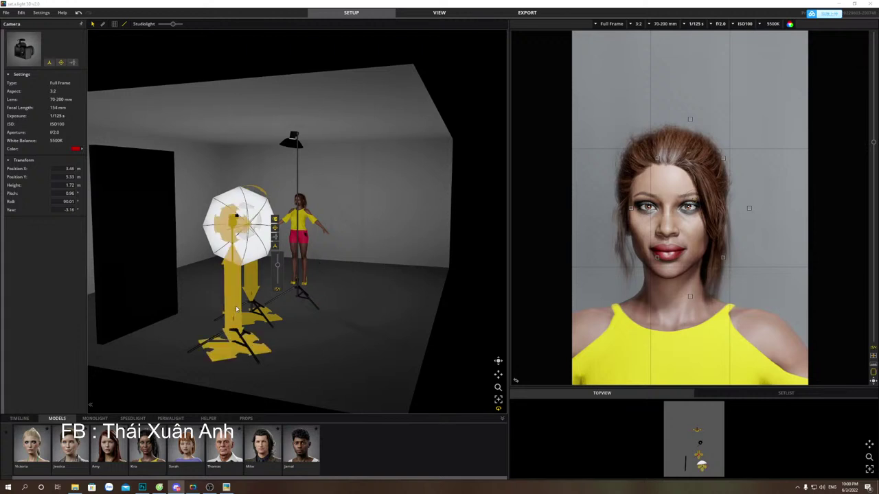
left_click(239, 313)
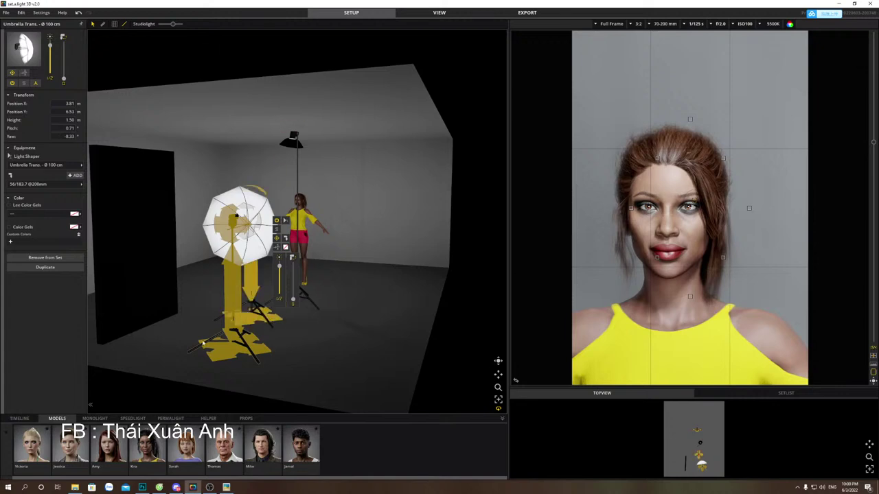
Switch to File Explorer and open the jpg folder under 2022, Tháng 6, 2-6 AP on the network share.
left_click(76, 488)
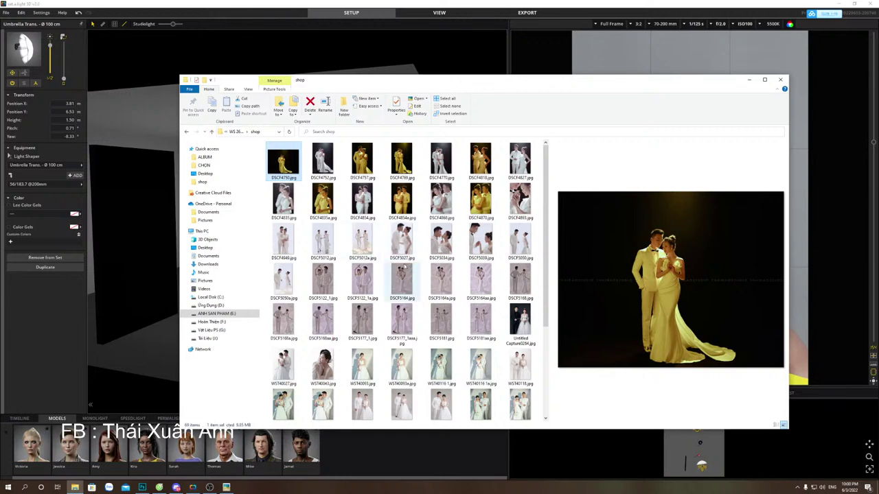
left_click(211, 131)
left_click(278, 132)
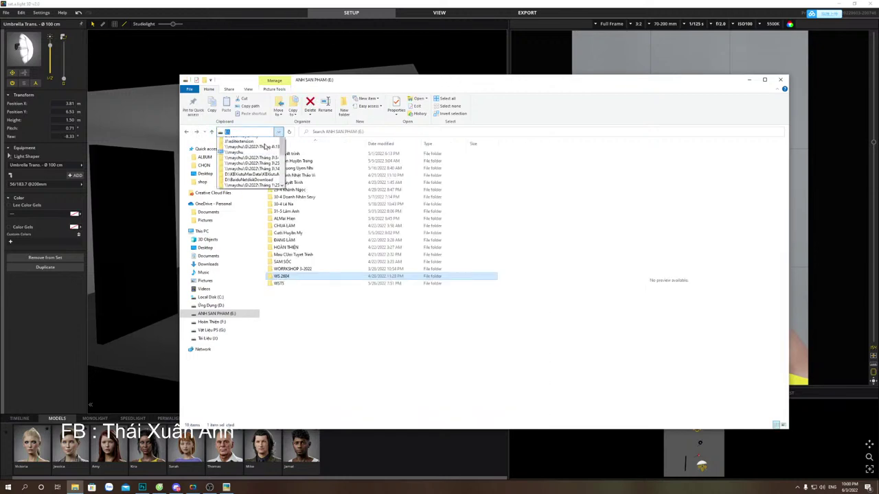
left_click(242, 145)
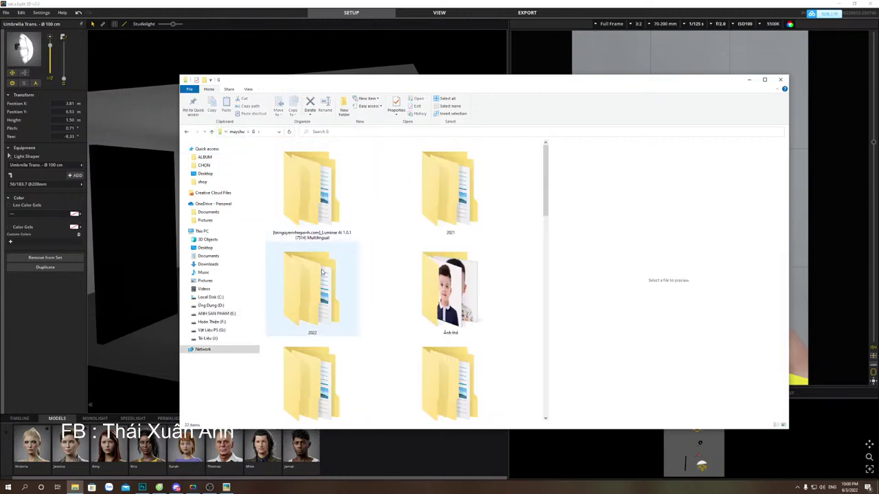
double_click(316, 297)
double_click(300, 198)
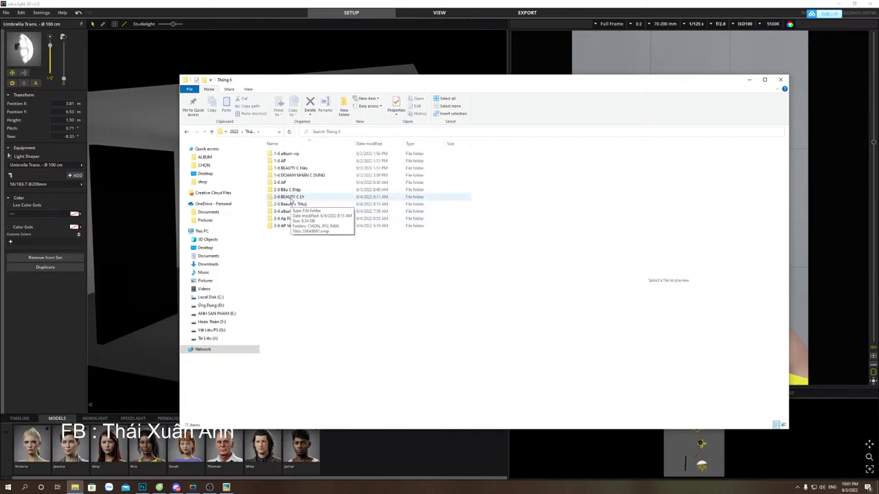
double_click(290, 184)
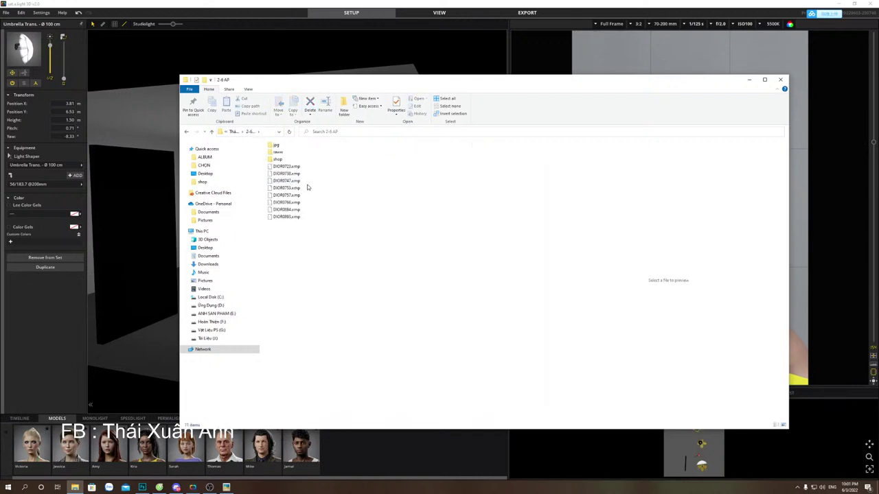
double_click(289, 147)
Show the folder's photos as large thumbnails and open DIOR0431.JPG in the photo viewer.
right_click(447, 205)
mouse_move(508, 210)
left_click(546, 210)
left_click(467, 199)
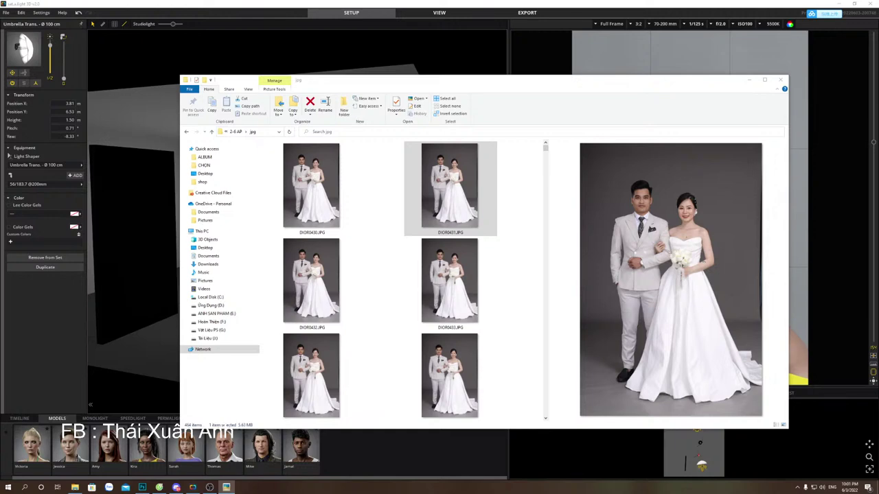
Examine the lighting on the couple and the grey backdrop in the wedding photo, and return to the set.a.light 3D scene.
scroll(492, 126, "up", 5)
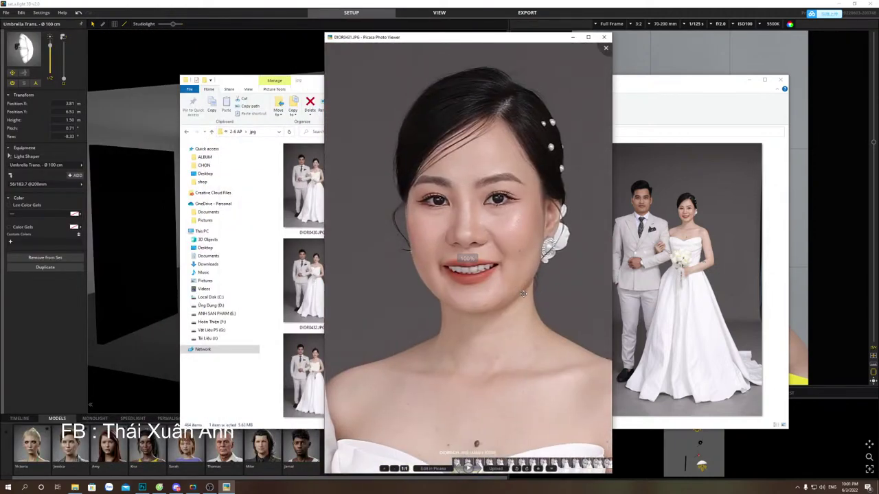
scroll(523, 293, "down", 4)
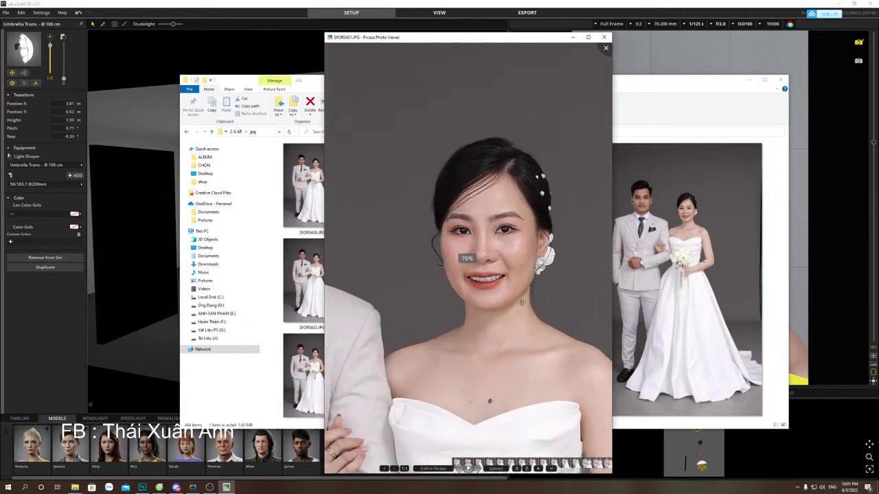
scroll(467, 250, "down", 3)
scroll(471, 258, "up", 3)
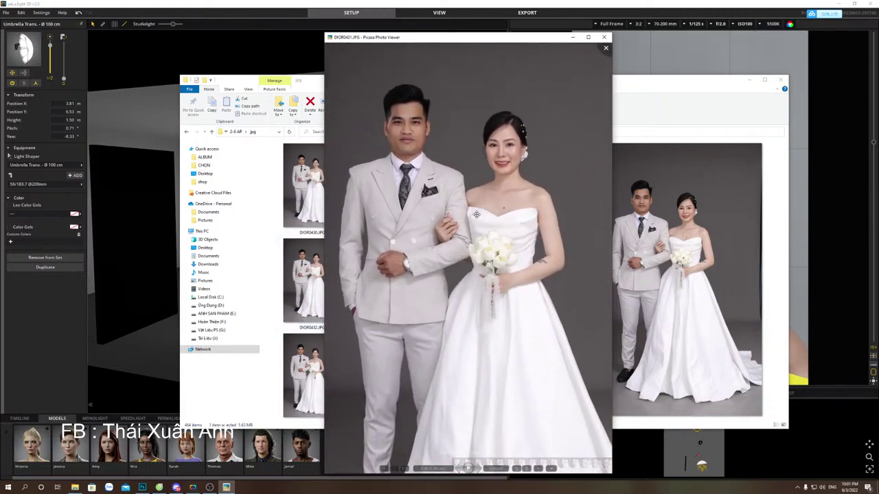
scroll(486, 245, "up", 1)
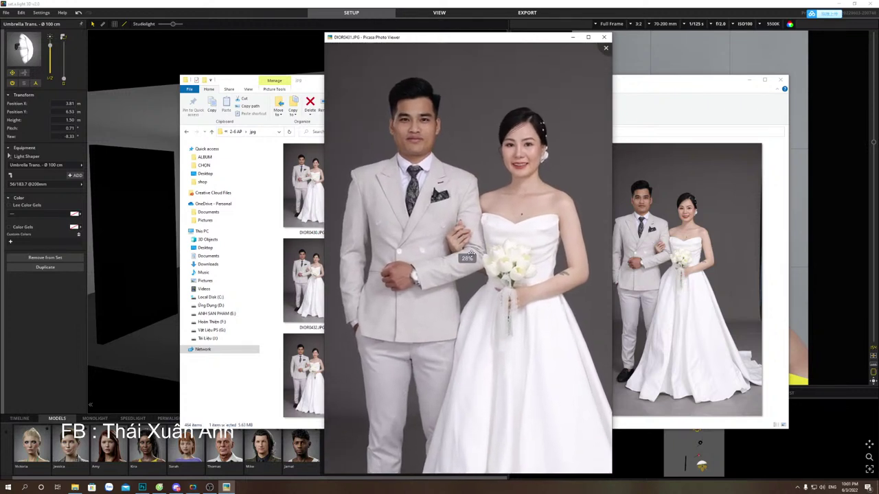
scroll(471, 253, "down", 2)
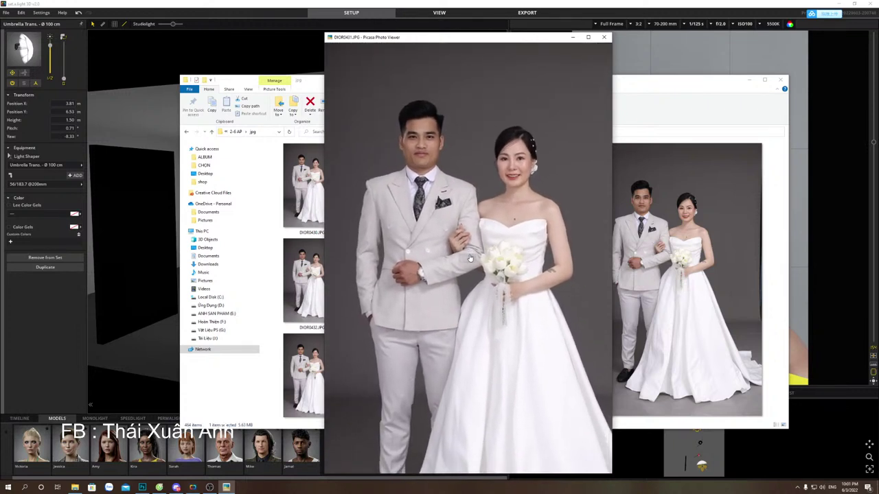
scroll(467, 258, "up", 1)
scroll(467, 258, "up", 1)
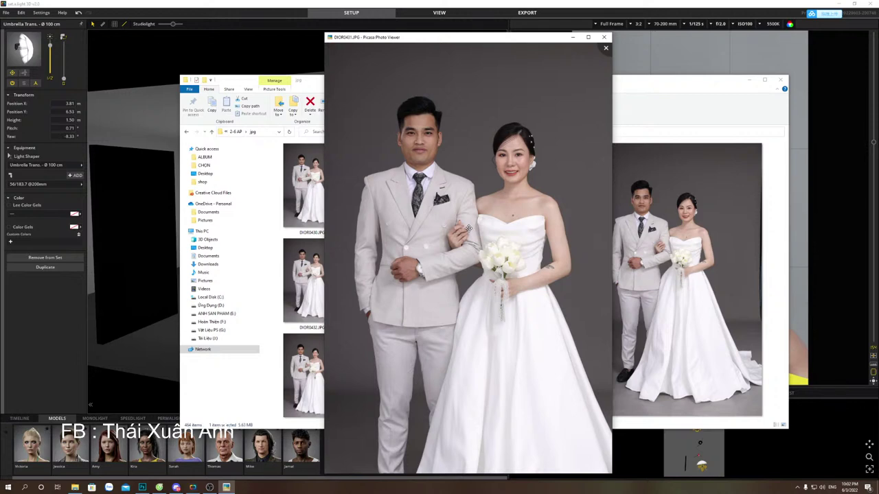
left_click(604, 37)
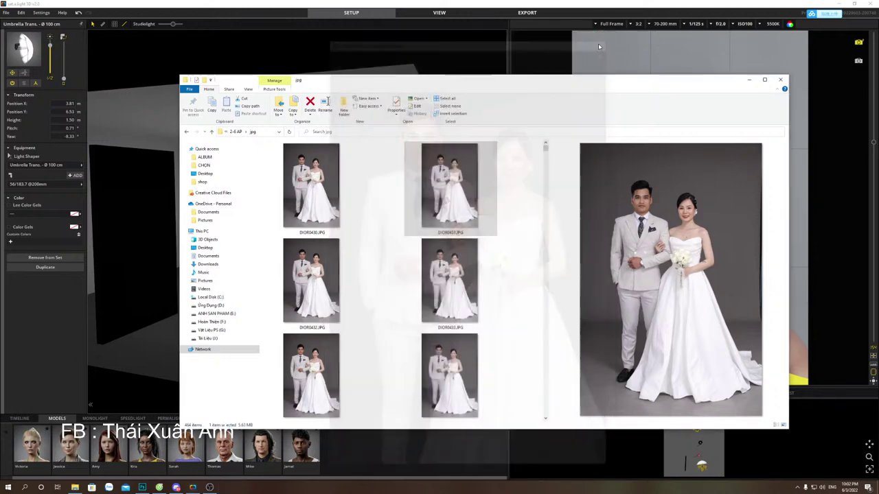
left_click(749, 80)
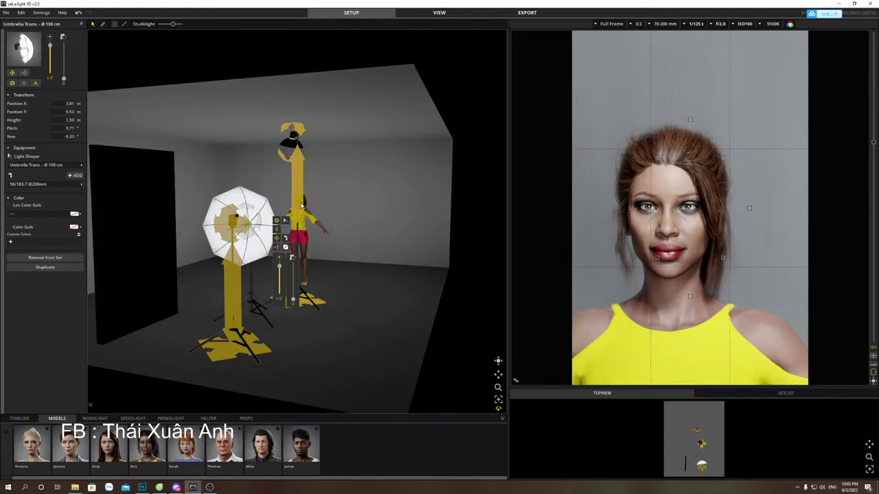
key("alt+Tab")
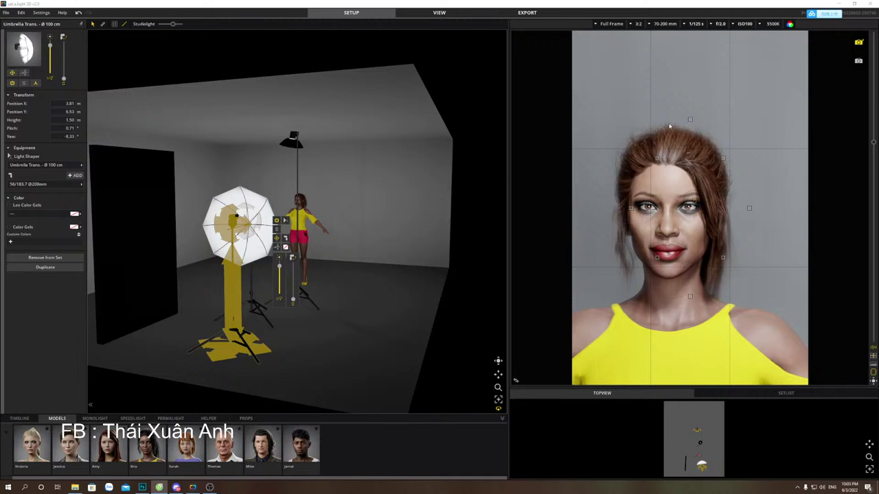
Remove the umbrella speedlight and the overhead beauty dish from the set.
left_click(228, 338)
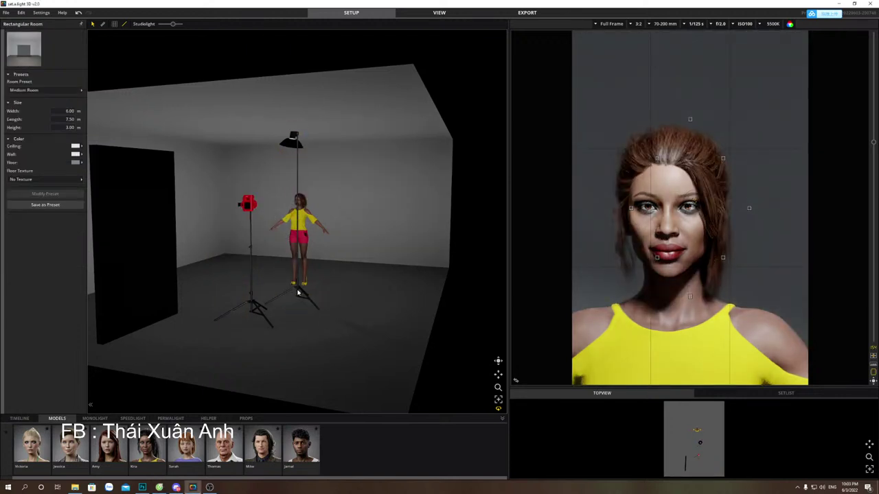
left_click(297, 295)
key("Delete")
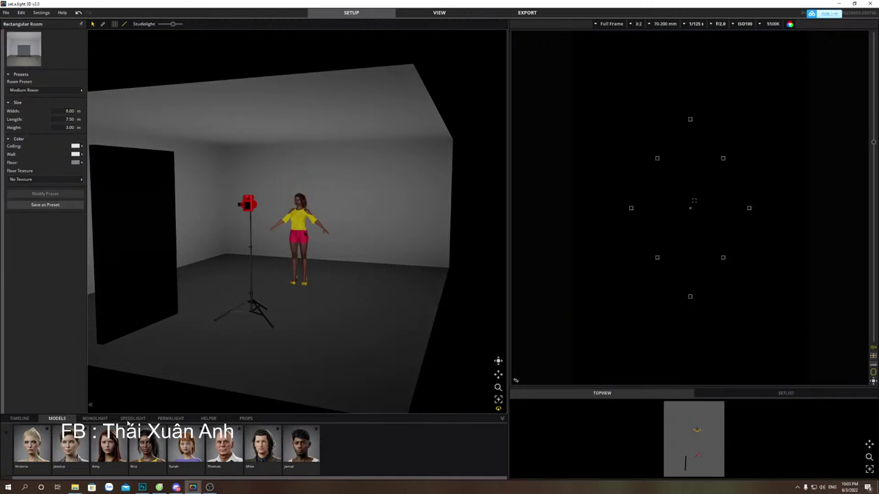
Add an Umbrella Trans. Ø 150 cm monolight beside the model at about X 5.12 m, Y 4.04 m.
left_click(133, 418)
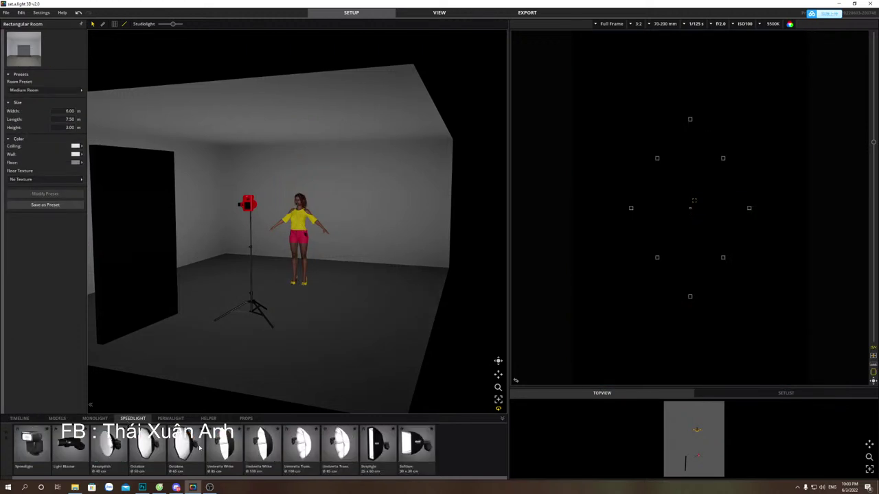
left_click(94, 418)
scroll(361, 443, "down", 2)
scroll(359, 435, "down", 5)
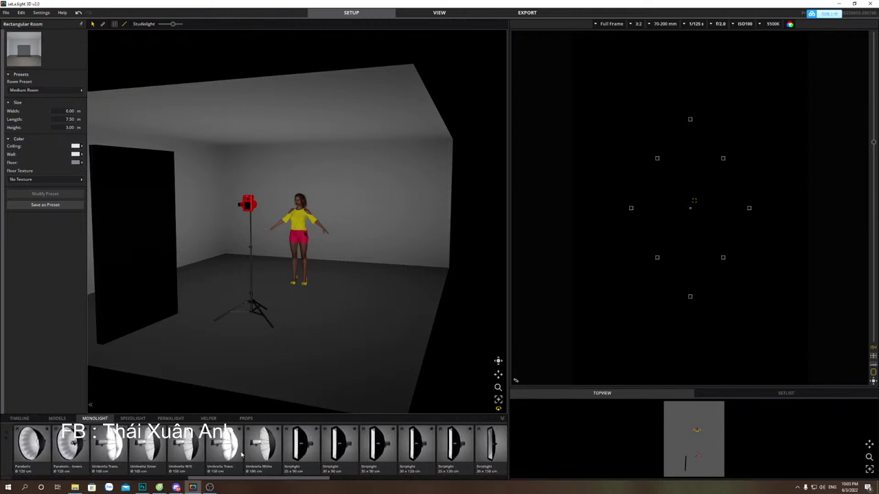
left_click(225, 450)
left_click(401, 326)
left_click(331, 323)
left_click_drag(331, 323, 387, 308)
Replace the umbrella with a 60 x 90 cm softbox monolight at about X 5.23 m, Y 4.05 m.
scroll(273, 431, "down", 1)
scroll(272, 431, "down", 7)
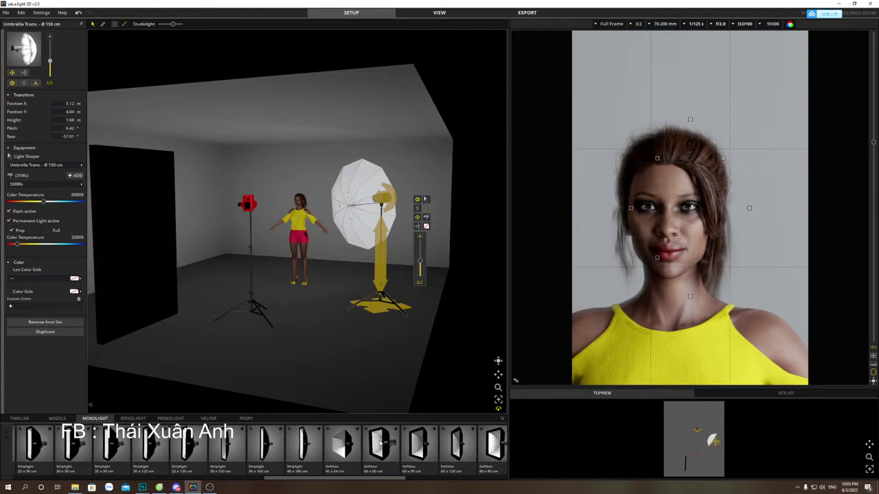
scroll(381, 445, "down", 1)
left_click_drag(381, 444, 325, 344)
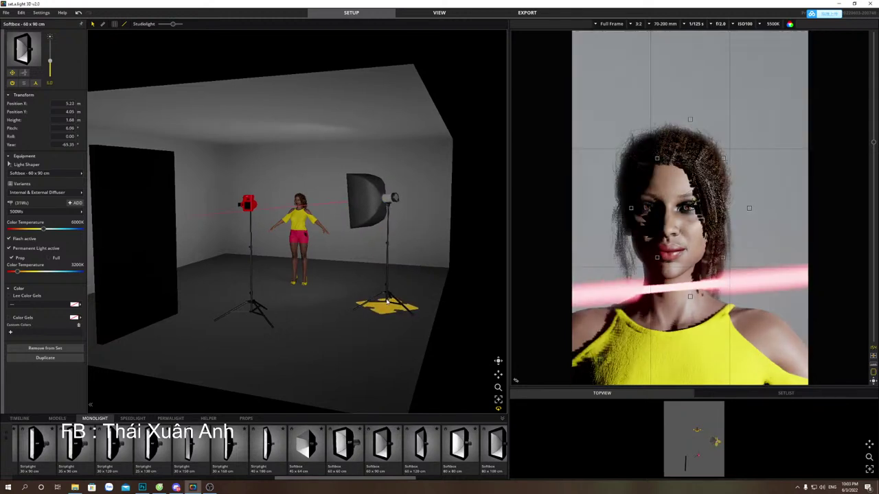
Move the model away from the camera towards the rear wall and set the camera aperture to f/8.0.
left_click(308, 275)
left_click_drag(308, 275, 318, 265)
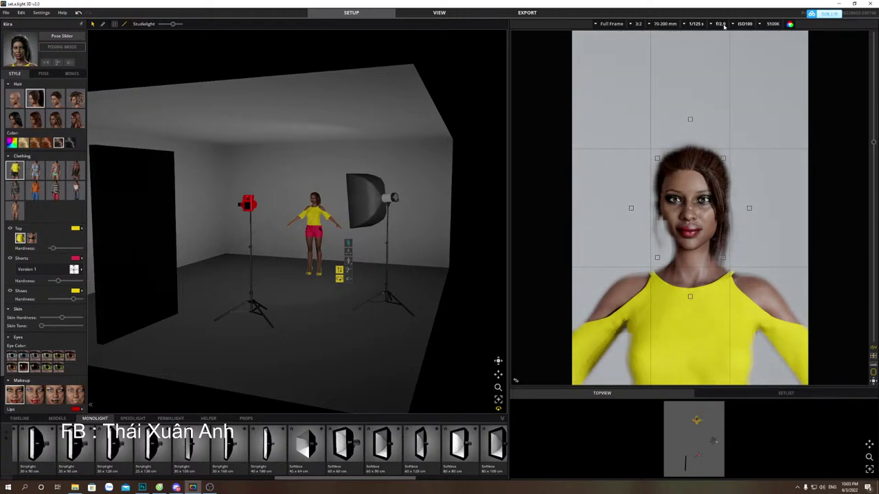
left_click(721, 24)
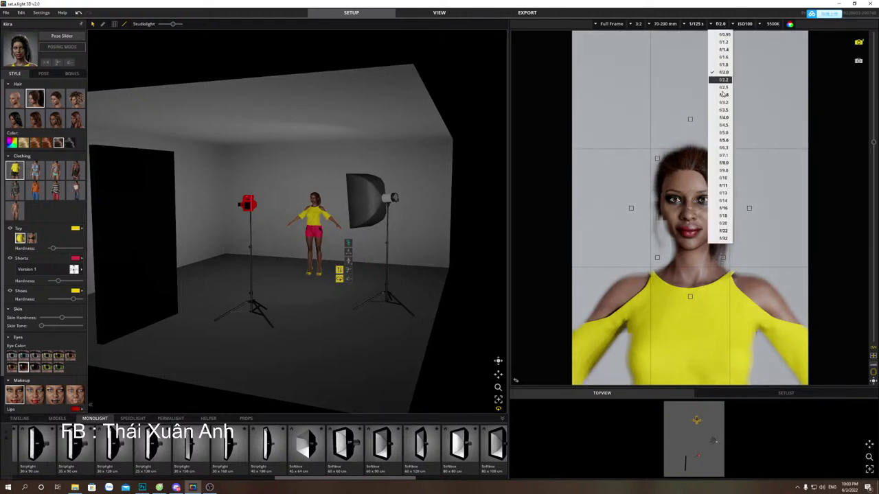
left_click(723, 162)
Raise the softbox to its full 500Ws power and reposition the model near the rear wall within the camera frame.
left_click(381, 206)
left_click(425, 239)
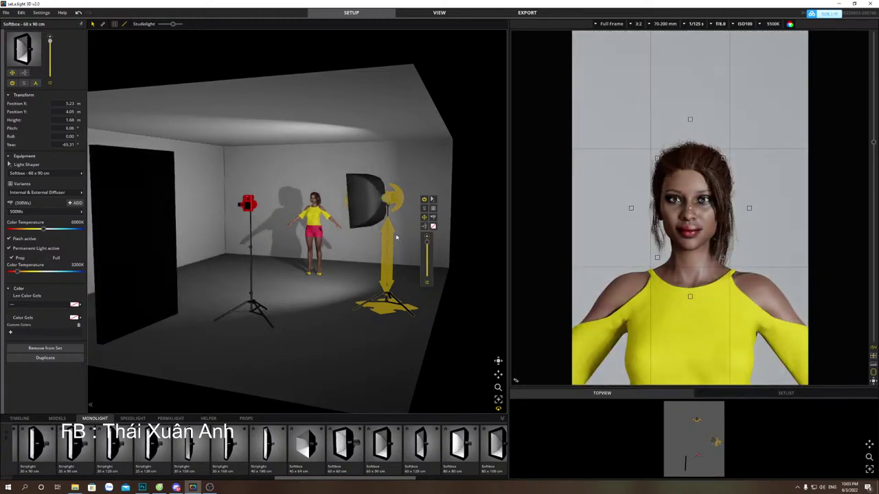
left_click_drag(320, 268, 316, 275)
left_click(371, 202)
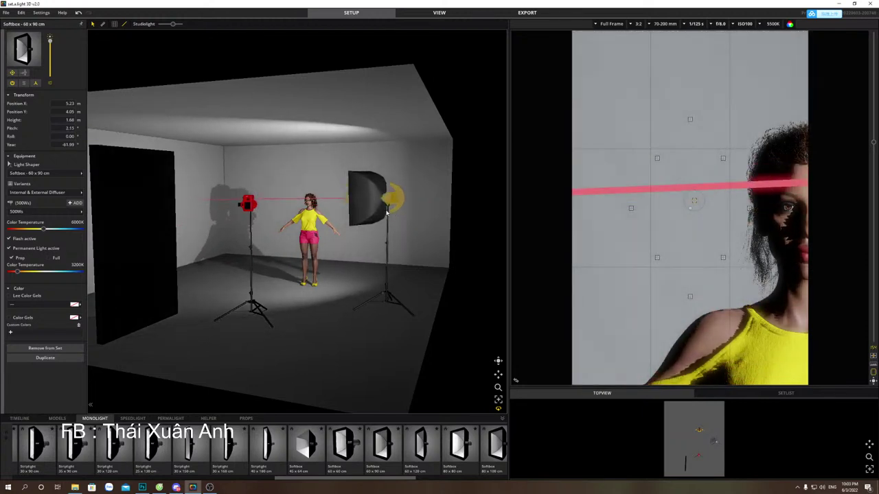
mouse_move(309, 247)
left_mouse_down()
mouse_move(301, 252)
mouse_move(311, 251)
left_mouse_up()
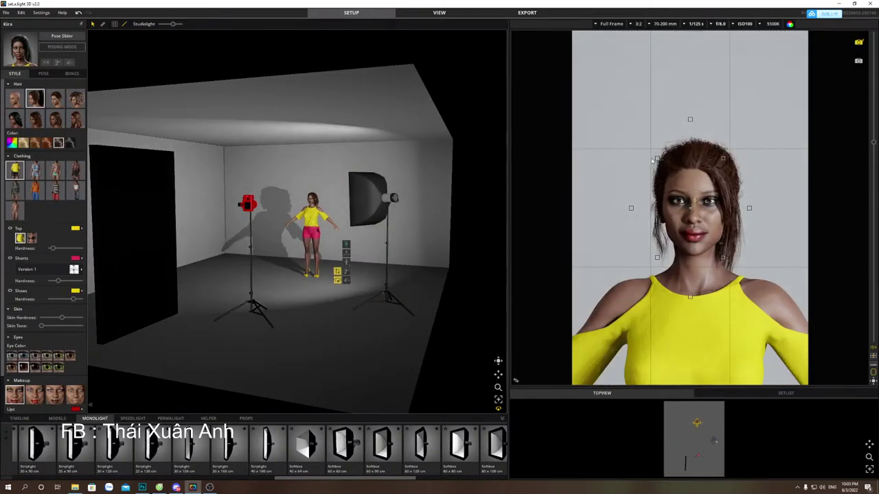
Snap a shot of the side-lit portrait and shift the softbox to about X 5.23 m, Y 3.95 m.
left_click(858, 44)
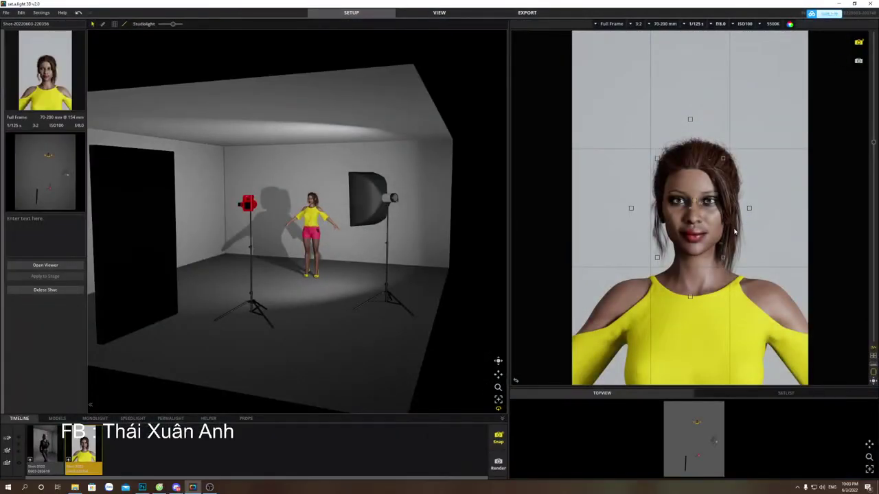
left_click(384, 300)
mouse_move(384, 301)
left_mouse_down()
mouse_move(404, 282)
mouse_move(364, 312)
mouse_move(393, 290)
mouse_move(364, 312)
mouse_move(387, 302)
left_mouse_up()
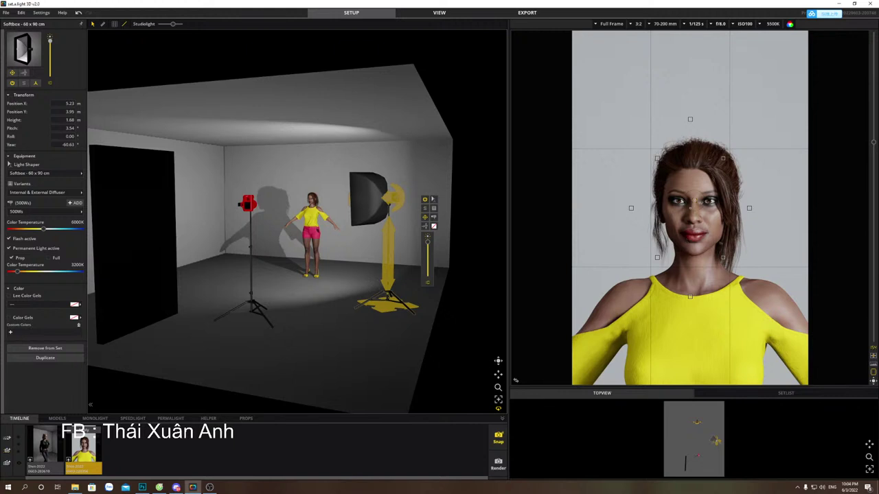
left_click(176, 488)
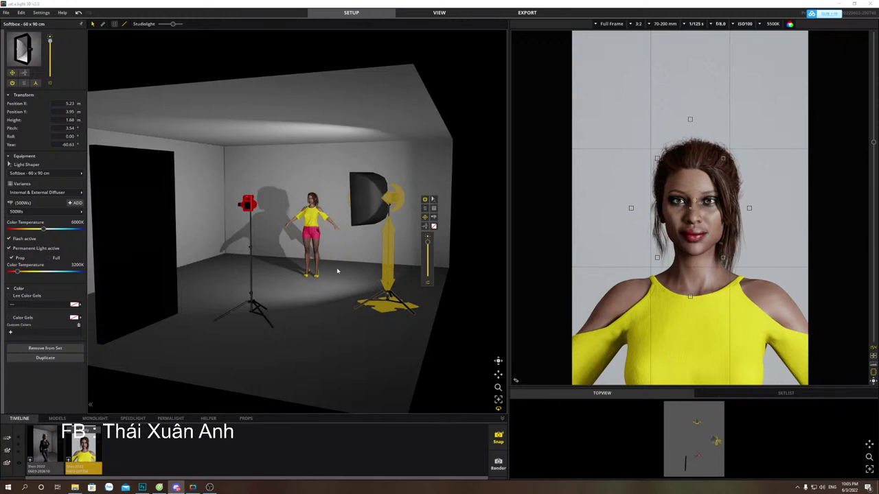
mouse_move(693, 212)
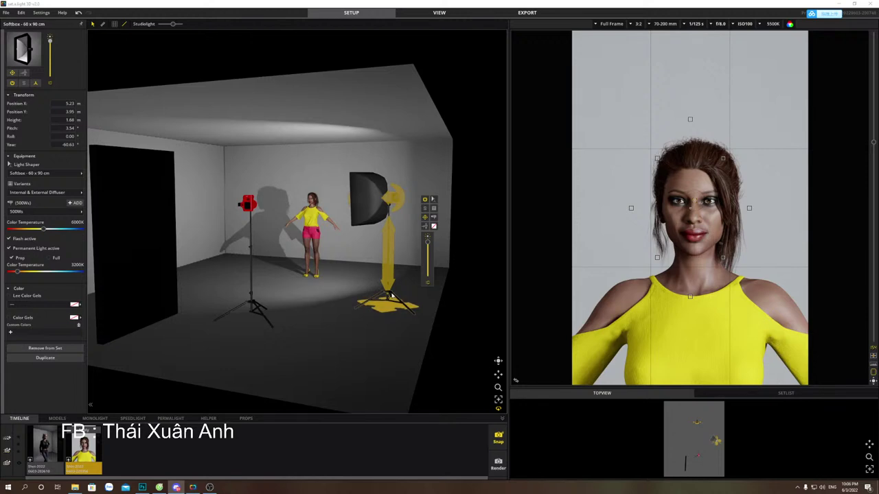
Move the softbox across the room to just behind the camera at about X 3.31 m, Y 5.91 m, for frontal light.
left_click_drag(389, 295, 246, 318)
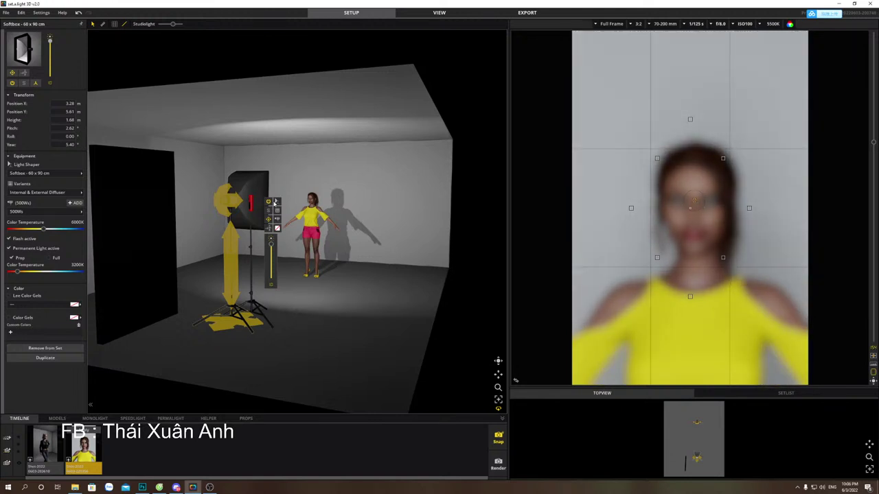
left_click(222, 318)
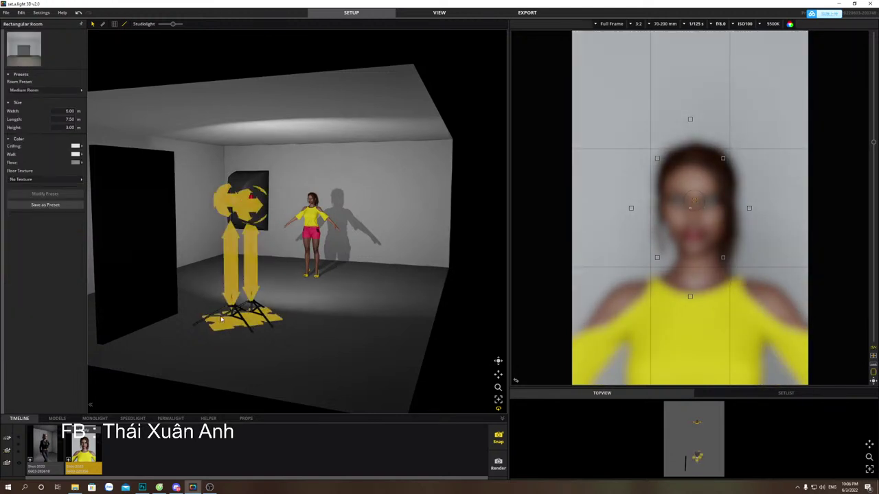
left_click_drag(222, 318, 215, 331)
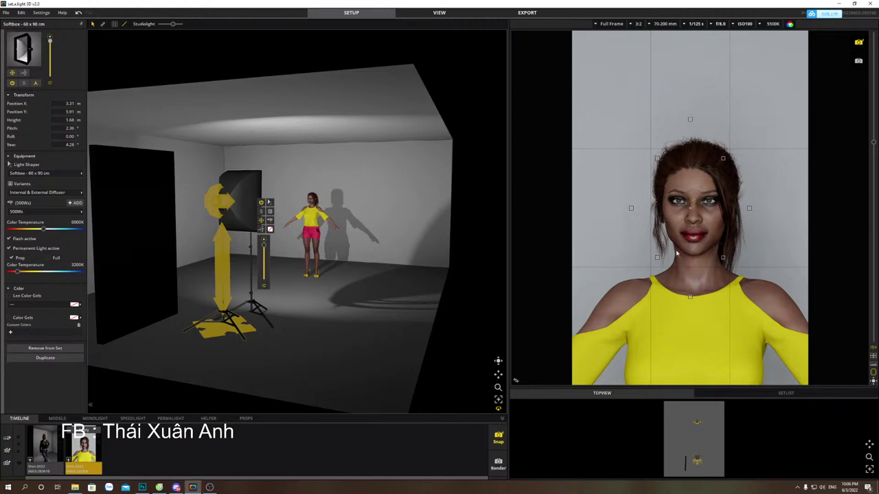
Move the softbox to the model's rear side at about X 5.16 m, Y 1.66 m, and bring the model slightly closer to the camera.
left_click_drag(227, 332, 403, 328)
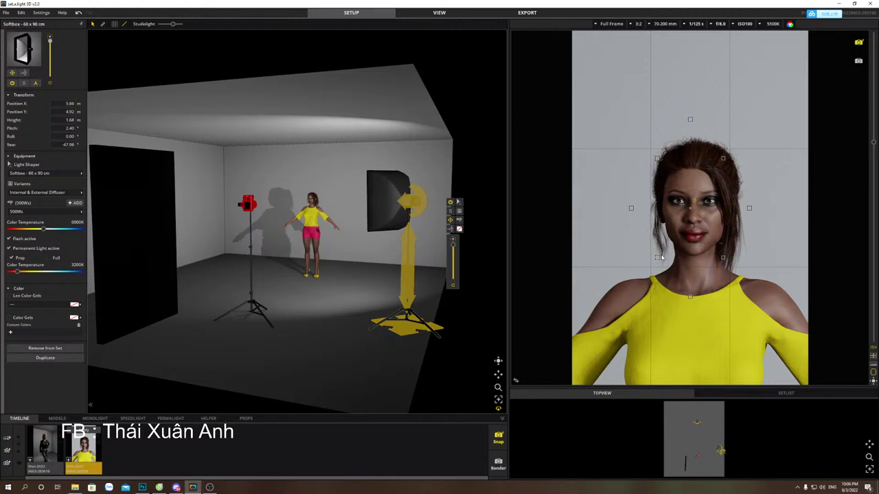
left_click_drag(408, 321, 405, 276)
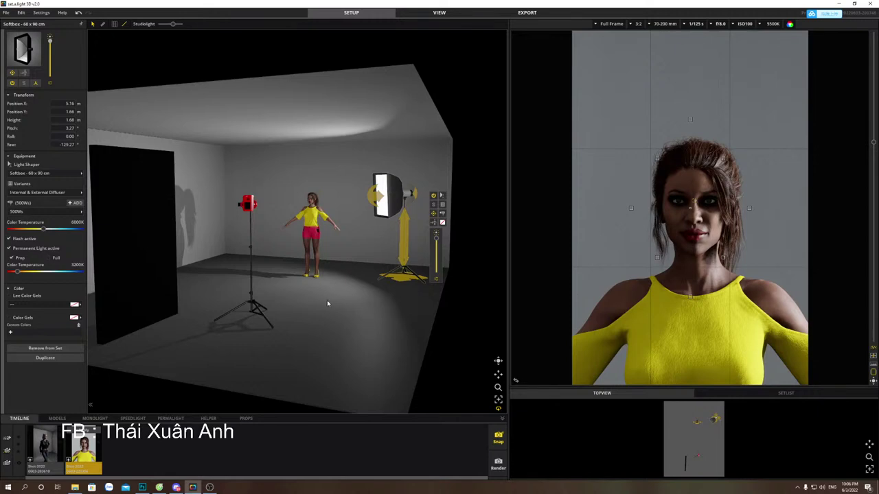
left_click(310, 273)
left_click_drag(311, 273, 307, 281)
left_click(307, 274)
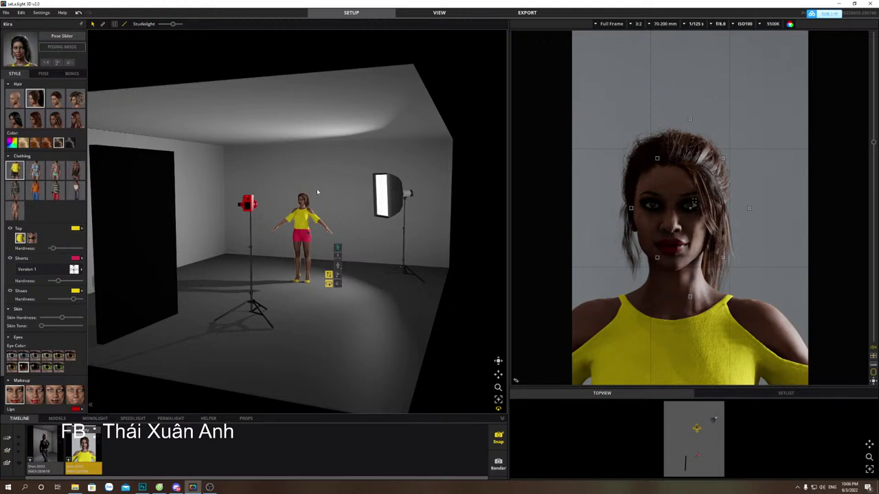
Raise the rear-side softbox to a height of about 1.99 m and set the camera focus on the model's face.
left_click(406, 207)
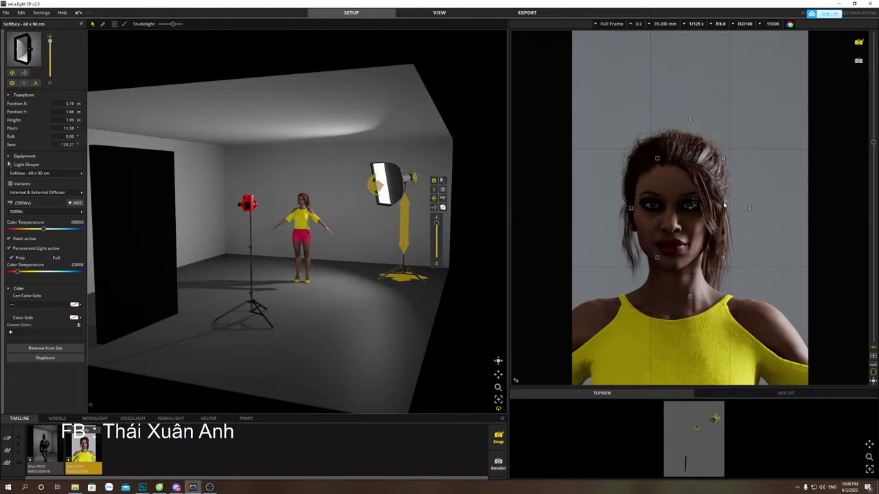
left_click(692, 208)
left_click(382, 261)
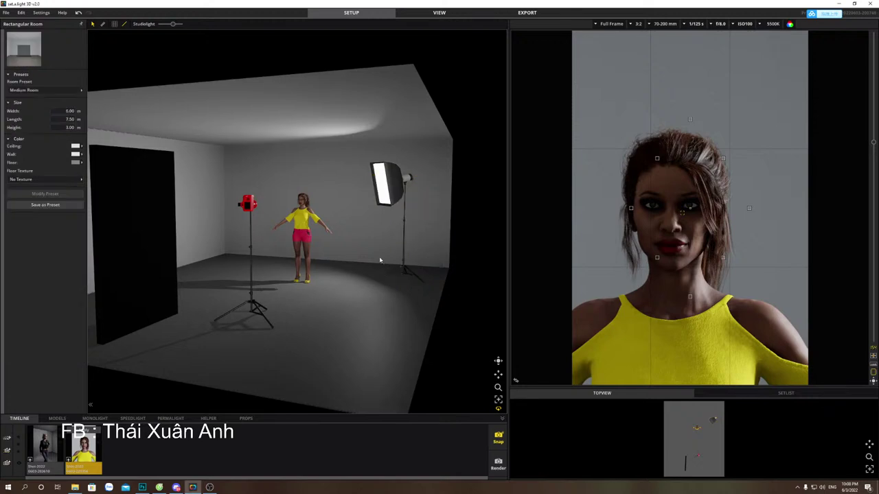
Try the softbox against the rear wall as a backlight, and settle it at about X 4.3 m, Y 0.7 m.
left_click_drag(399, 275, 400, 343)
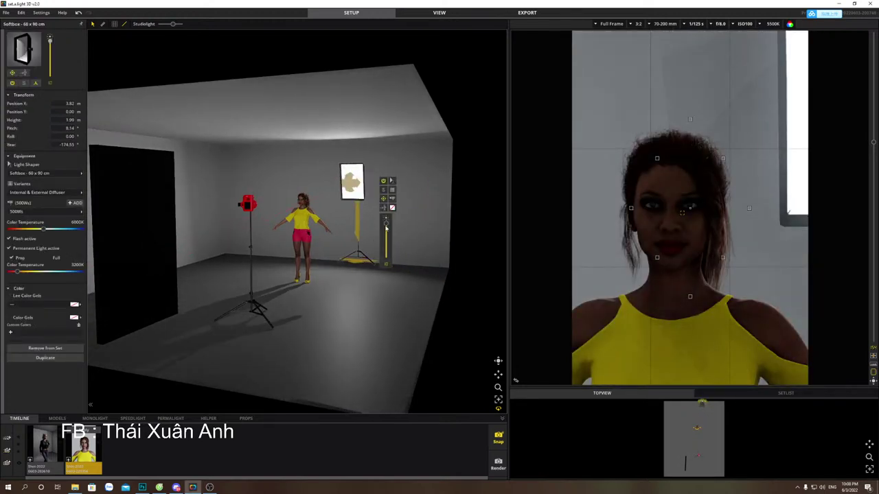
left_click_drag(348, 192, 349, 197)
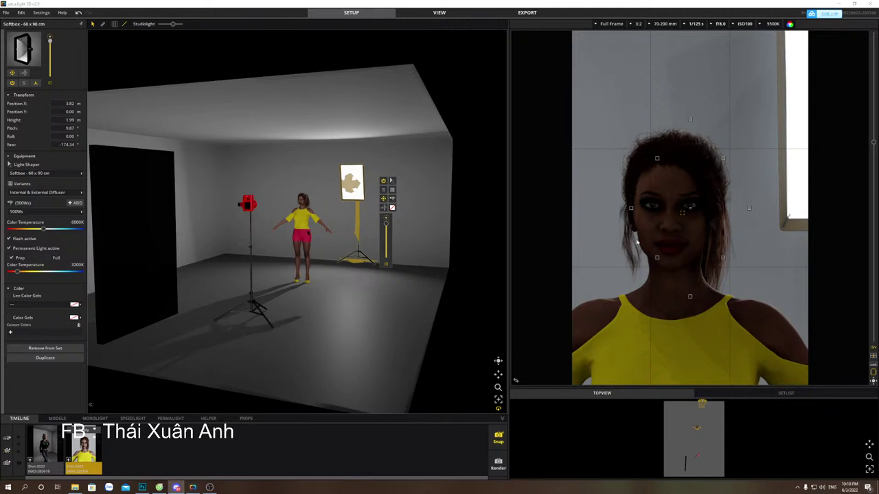
left_click_drag(357, 263, 373, 266)
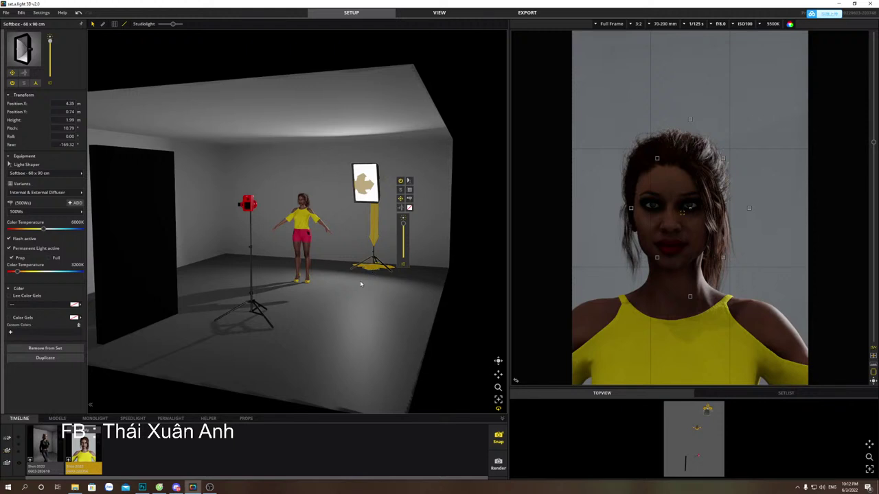
Place the softbox near the floor at about X 4.00 m, Y 6.15 m, angled up at the model, and move the model towards the rear wall.
left_click_drag(373, 271, 268, 336)
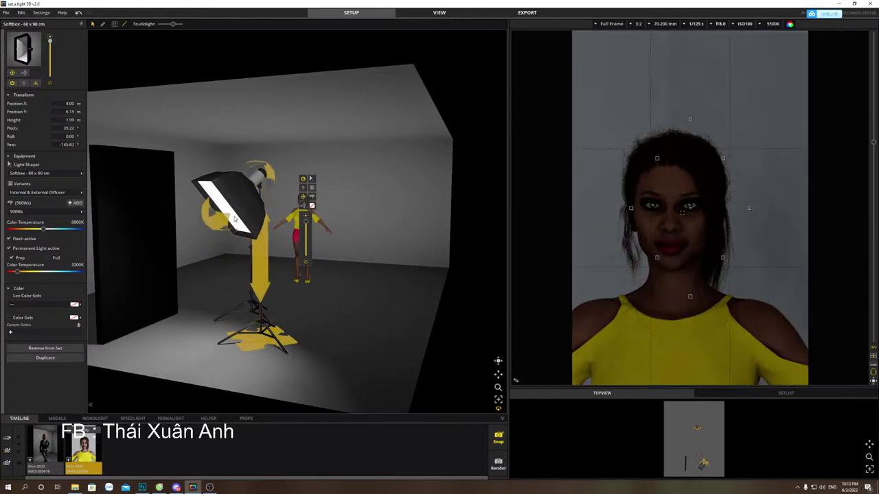
left_click_drag(262, 171, 412, 206)
left_click_drag(255, 227, 288, 340)
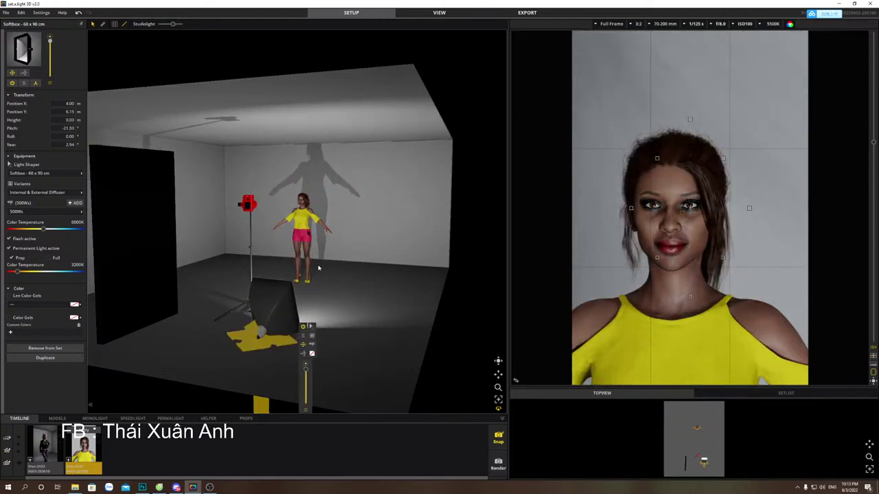
left_click_drag(308, 265, 326, 258)
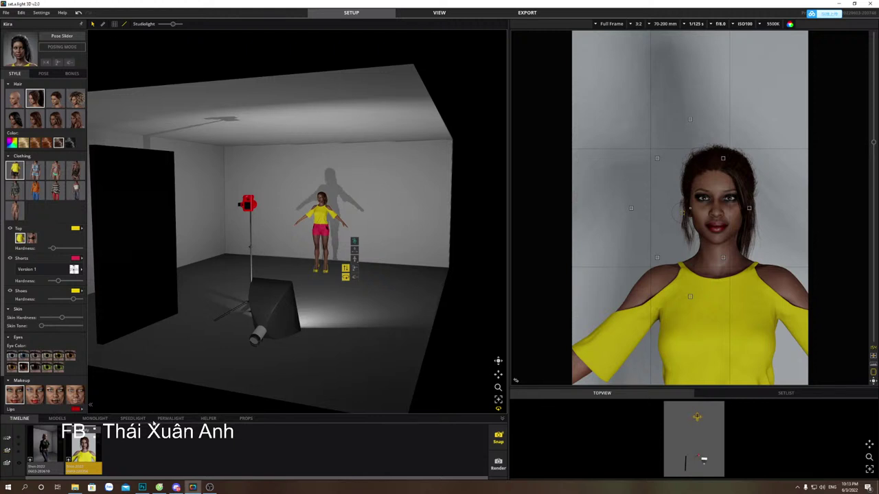
Replace the floor-level softbox with a Beautydish Ø 40 cm speedlight at about X 4.32 m, Y 6.10 m.
left_click(134, 419)
left_click_drag(107, 450, 287, 337)
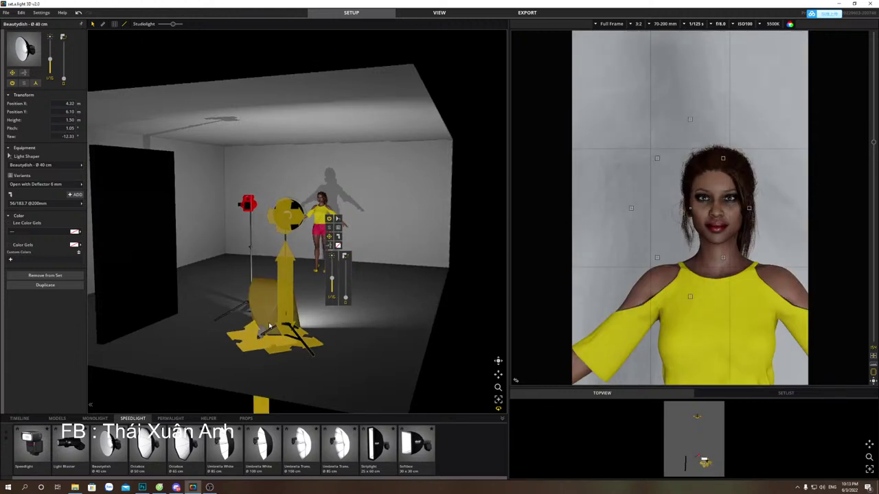
left_click(268, 321)
key("Delete")
Lower the beauty dish to about 0.16 m, set its power to 1/1 and move it to about X 4.40 m, Y 5.71 m.
left_click(297, 314)
left_click_drag(297, 315, 333, 350)
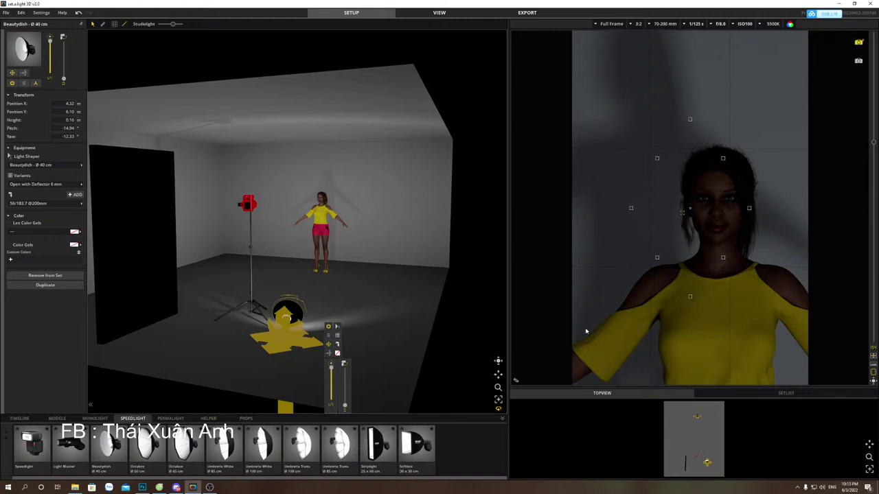
left_click(287, 344)
left_click_drag(287, 343, 304, 332)
Widen the camera framing to include the model's hips and set the aperture to f/3.5.
left_click_drag(750, 259, 728, 70)
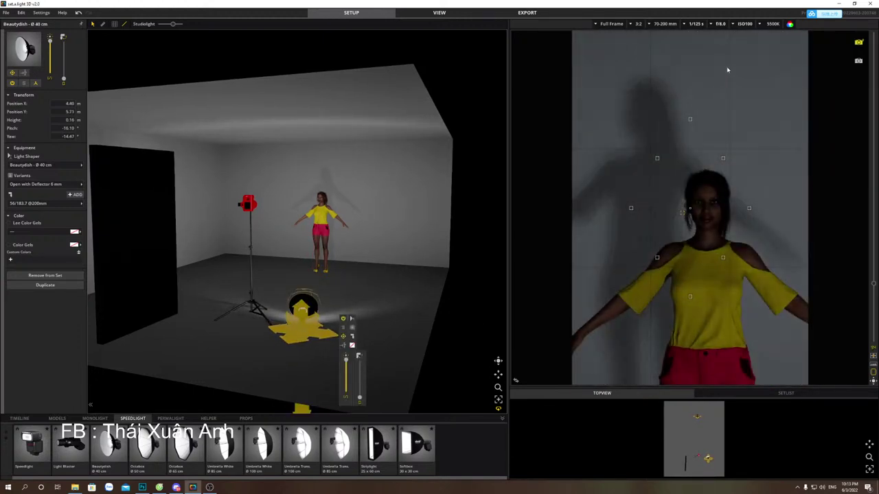
left_click(720, 24)
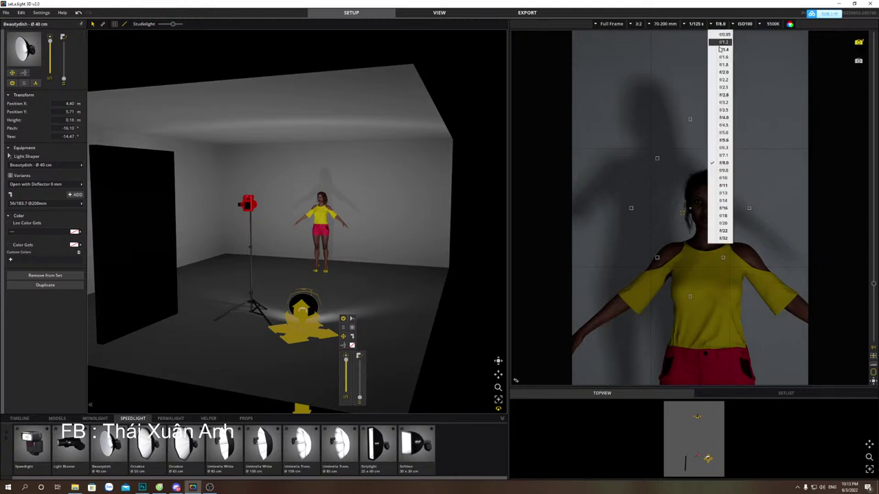
left_click(723, 110)
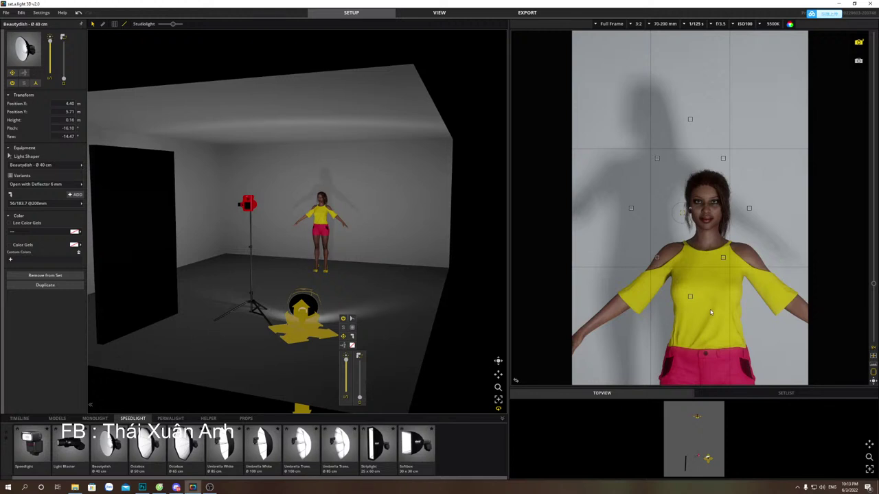
left_click(722, 268)
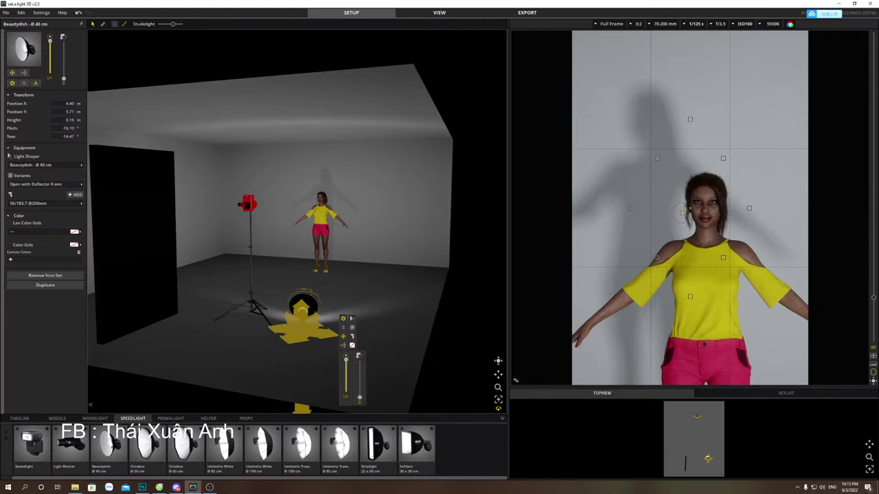
Examine the book spread showing the couple with a green dress and its lighting diagram, and return to the set.a.light 3D scene.
left_click(176, 487)
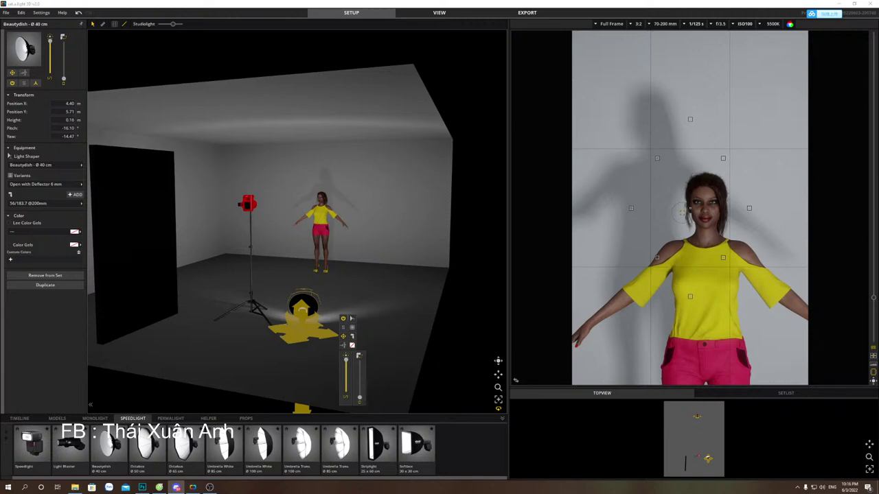
left_click(74, 486)
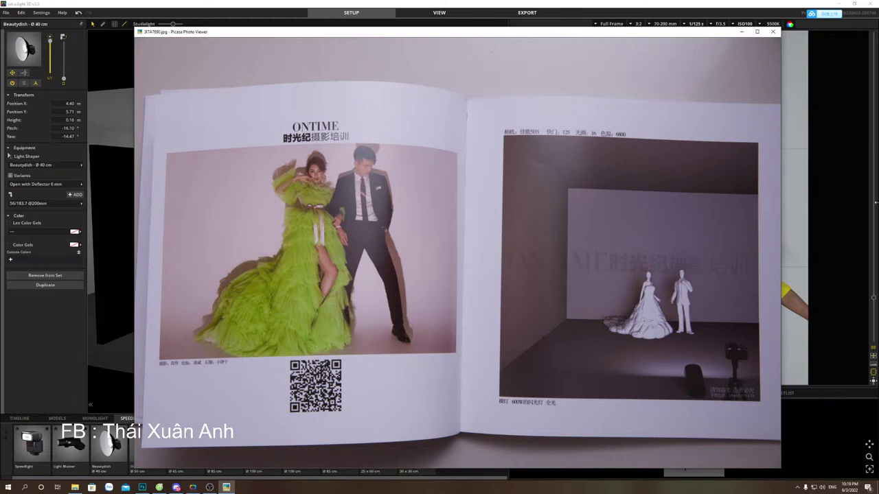
left_click(260, 6)
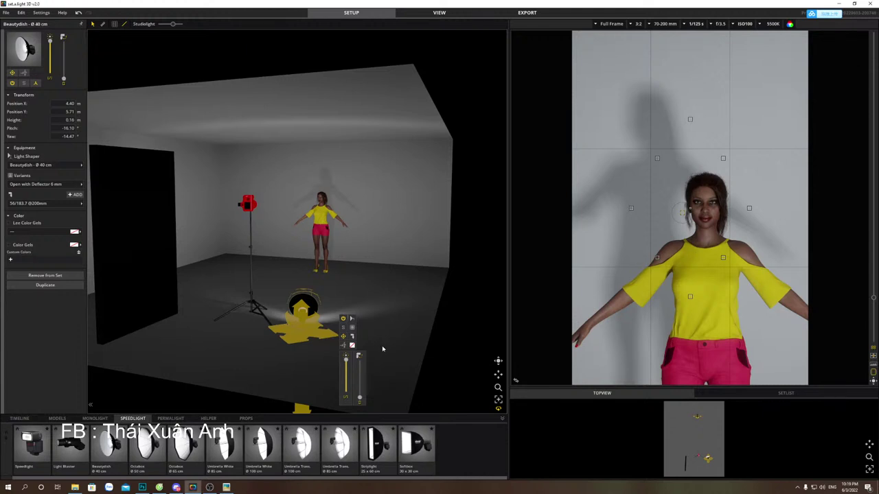
Replace the floor-level beauty dish with an Umbrella Trans. Ø 100 cm speedlight at about X 4.67 m, Y 7.06 m.
left_click_drag(288, 314, 297, 315)
key("Delete")
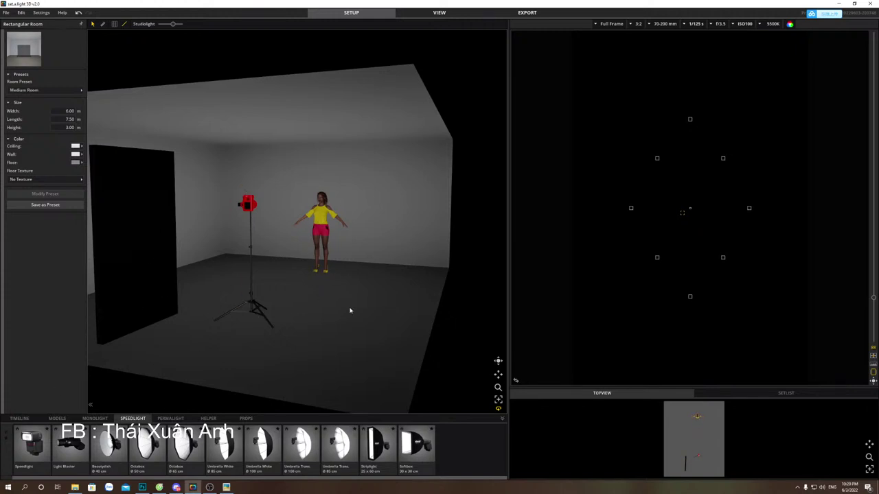
left_click_drag(300, 449, 282, 382)
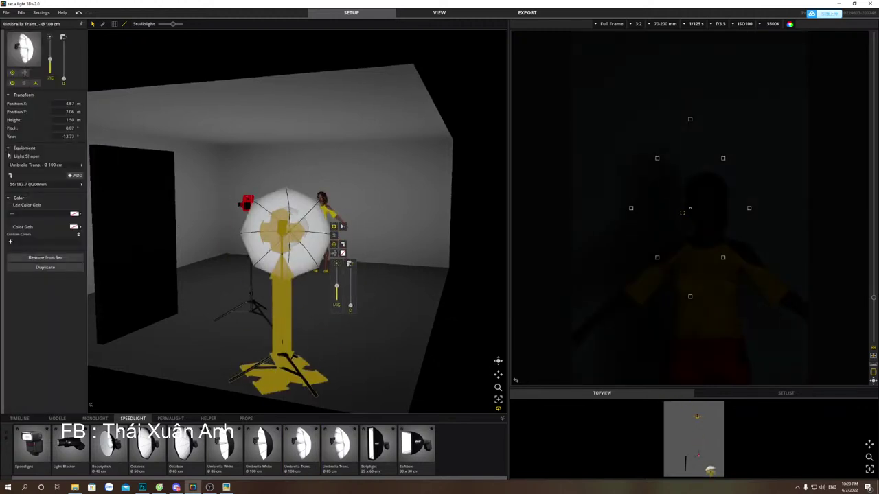
Replace the speedlight umbrella with an Umbrella Trans. Ø 100 cm monolight about 2.87 m high at about X 4.66 m, Y 5.60 m, tilted down toward the model.
left_click(95, 419)
scroll(426, 442, "down", 2)
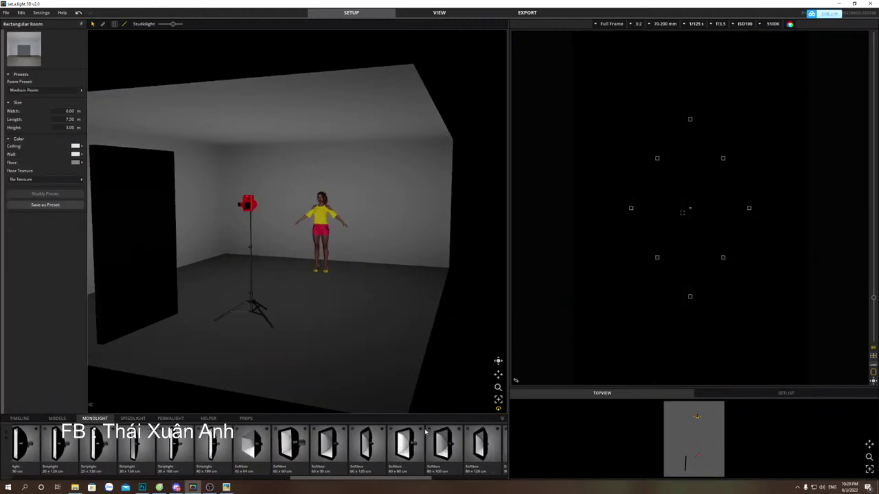
scroll(427, 442, "down", 2)
scroll(369, 471, "down", 2)
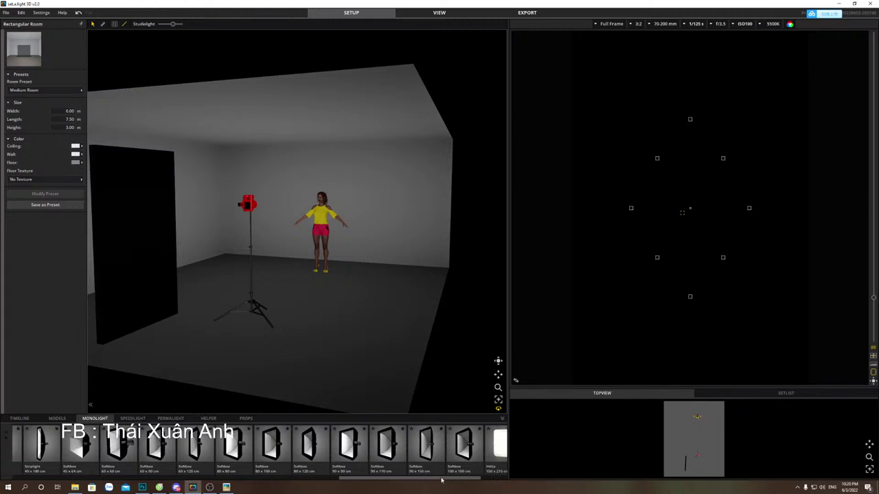
left_click_drag(369, 471, 232, 480)
left_click_drag(281, 453, 318, 366)
left_click_drag(315, 227, 335, 42)
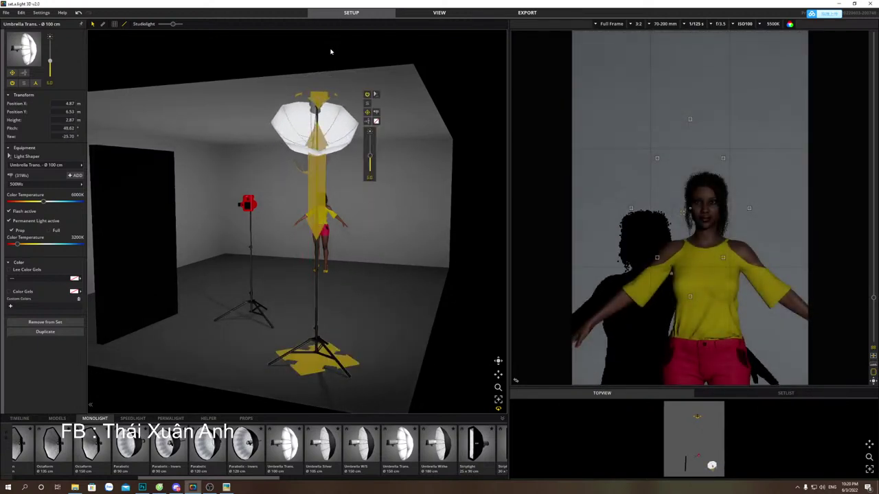
left_click_drag(317, 360, 324, 333)
left_click_drag(327, 114, 309, 161)
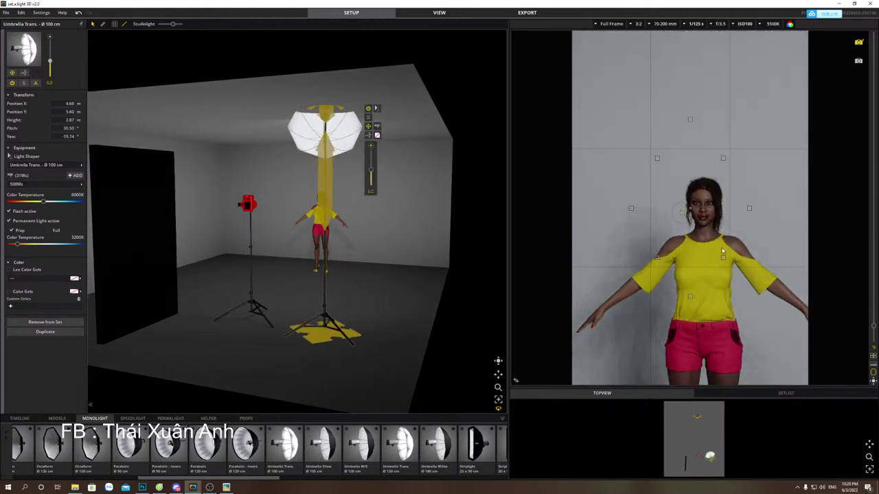
Reframe the camera view to show the model from head to mid-thigh.
left_click(872, 381)
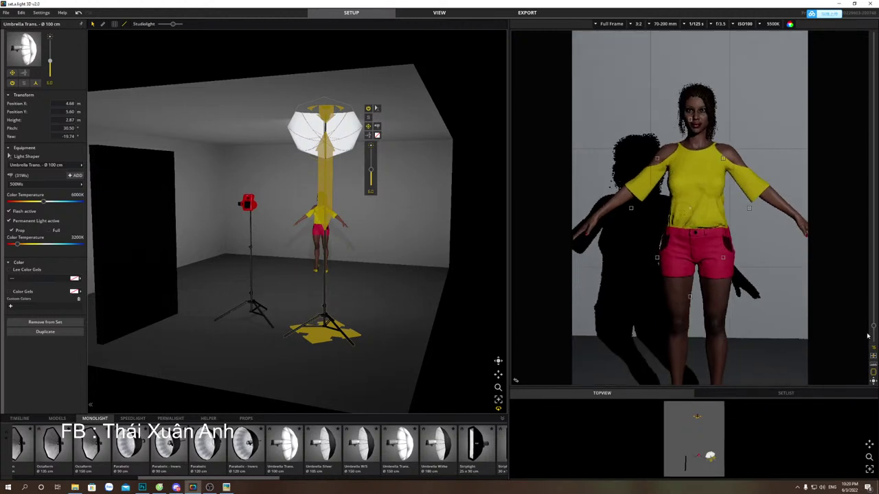
scroll(708, 127, "up", 3)
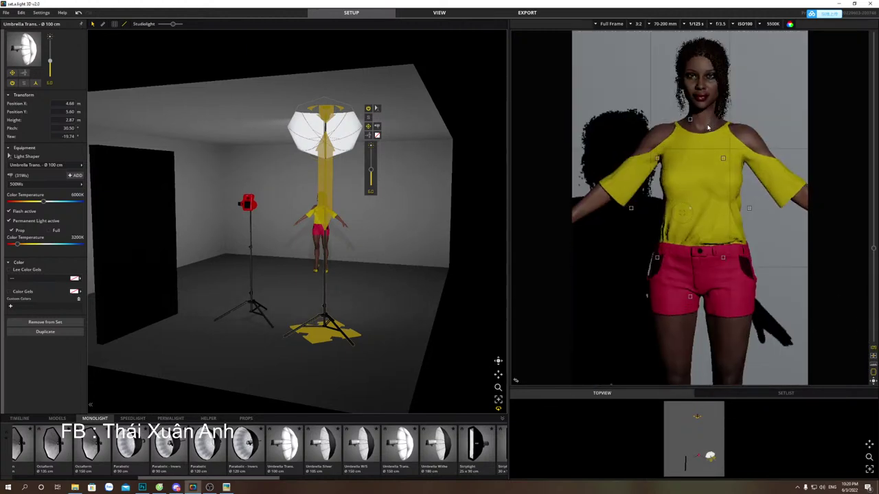
scroll(825, 374, "down", 1)
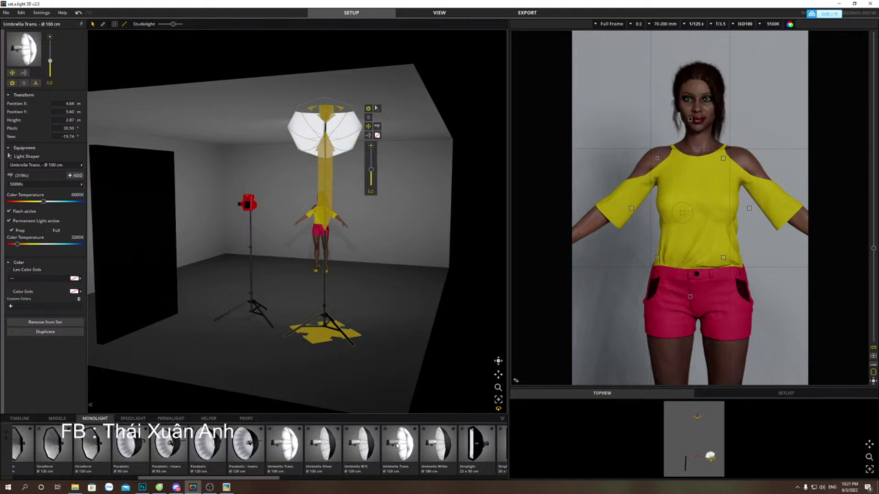
Add an Umbrella Trans. Ø 150 cm monolight at about X 3.43 m, Y 6.40 m and set both umbrellas' power to 7.3.
left_click_drag(405, 448, 207, 342)
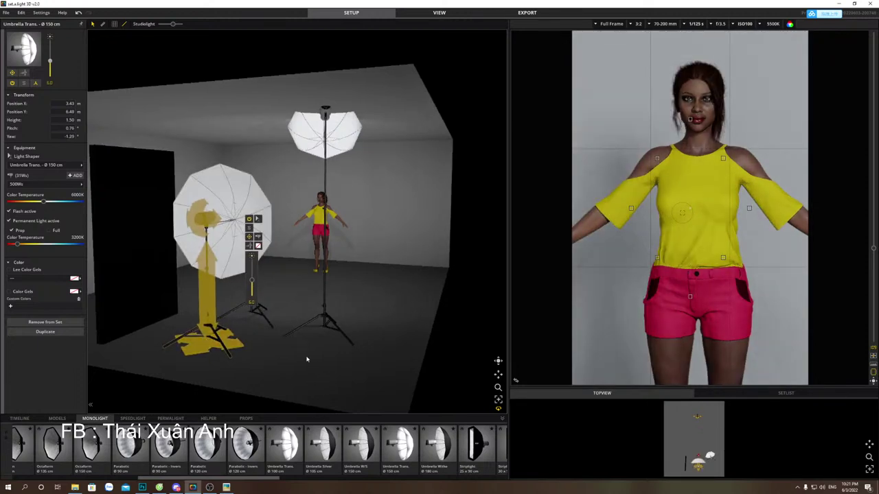
left_click_drag(252, 283, 252, 274)
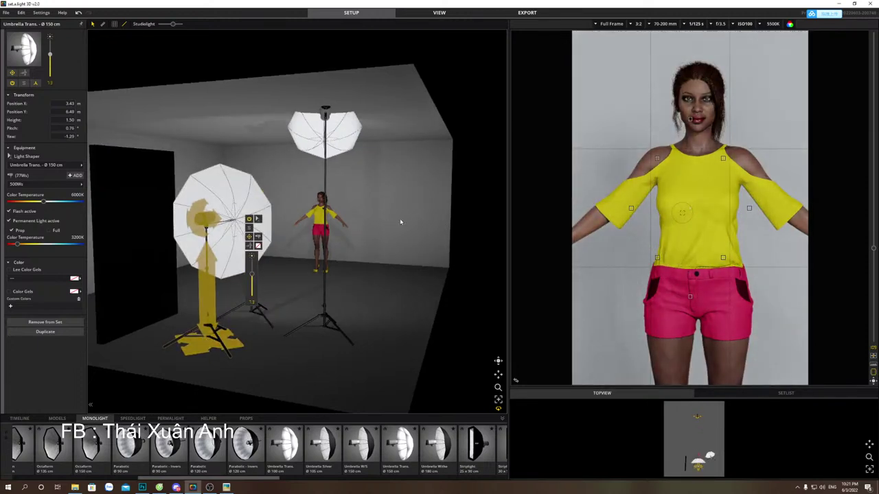
left_click(333, 138)
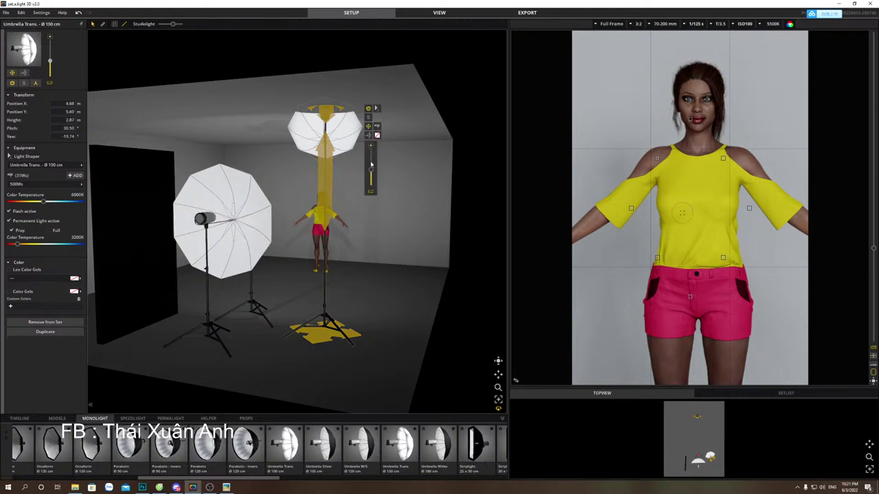
left_click_drag(371, 173, 370, 164)
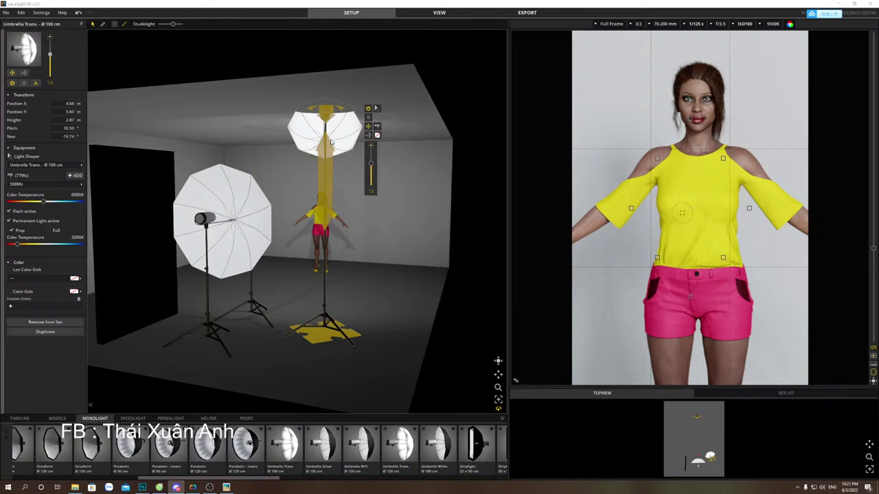
Delete the Ø 100 cm umbrella and move the Ø 150 cm umbrella to about X 4.85 m, Y 4.46 m.
left_click(319, 184)
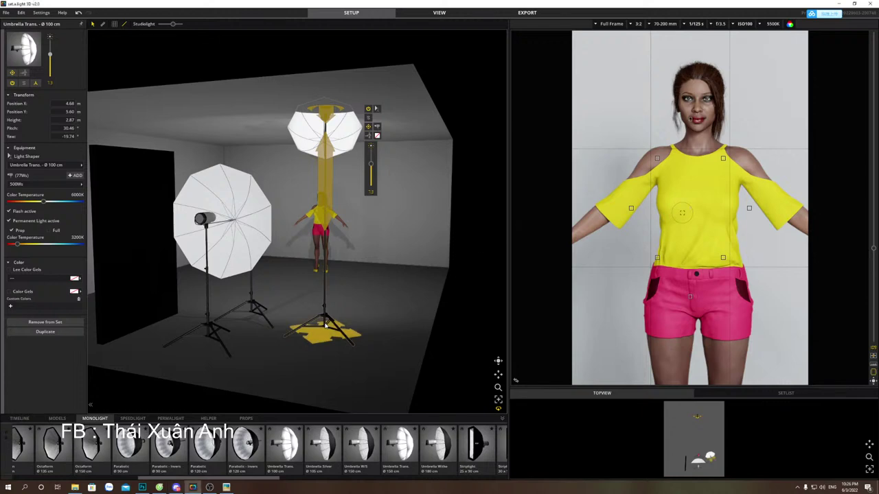
key("Delete")
left_click_drag(206, 336, 336, 326)
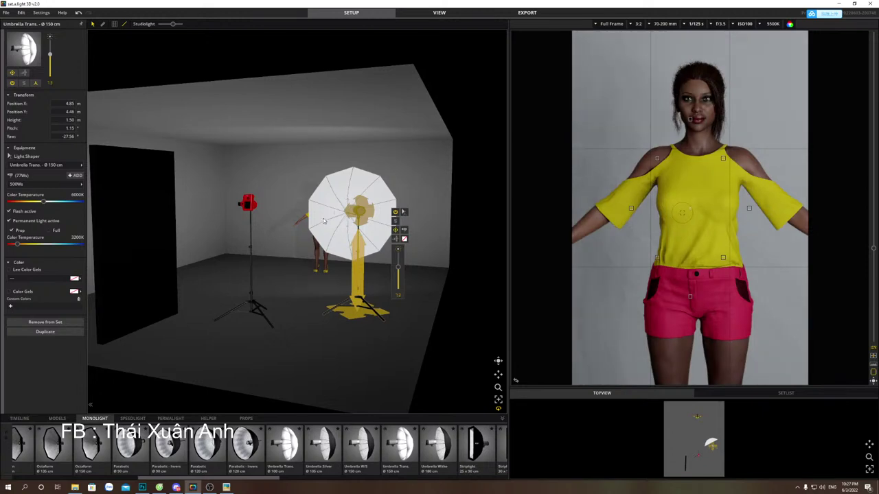
Turn the Ø 150 cm umbrella to about -22° pitch and 151.58° yaw, raised to about 2.19 m, at its full 500Ws power.
left_click_drag(457, 238, 392, 254)
left_click(396, 255)
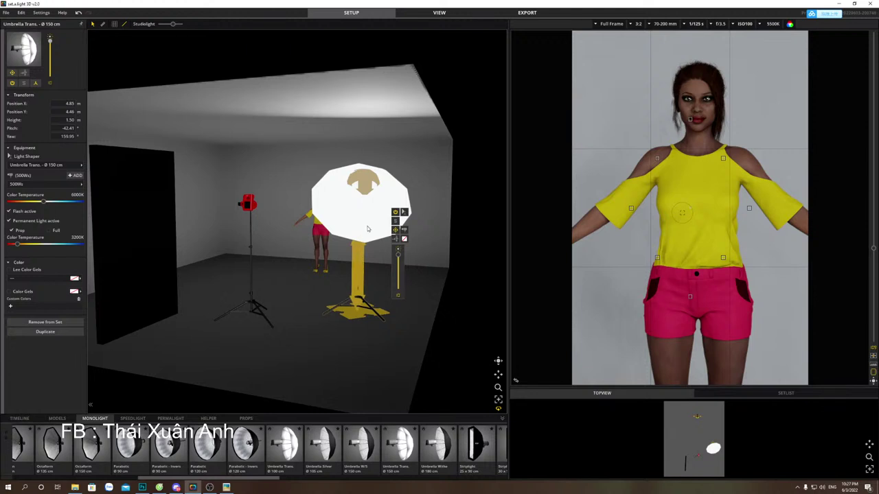
left_click_drag(360, 258, 358, 208)
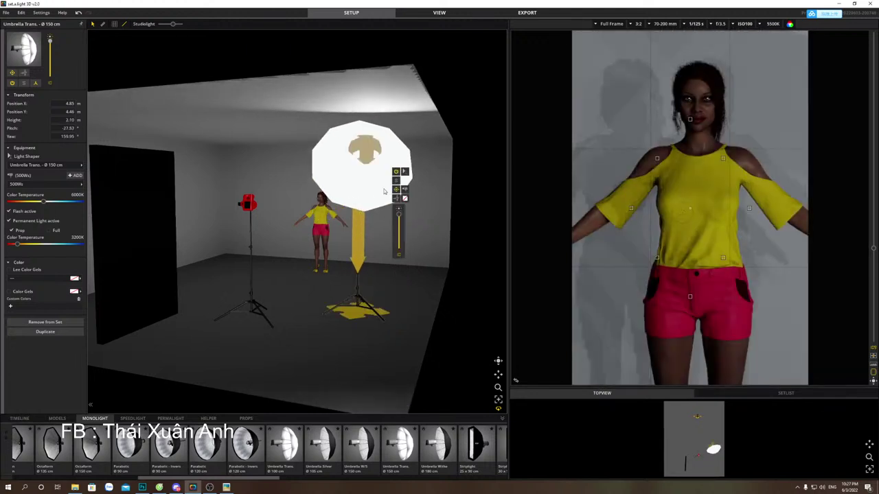
left_click_drag(352, 256, 346, 241)
left_click_drag(364, 161, 402, 175)
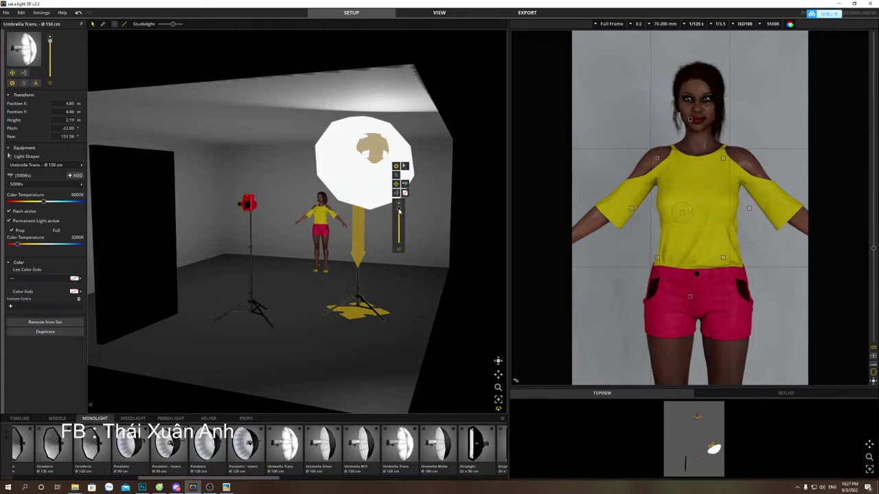
Switch the Ø 150 cm umbrella's flash head to 1000Ws and set the camera to ISO250.
left_click_drag(282, 454, 167, 359)
left_click(74, 186)
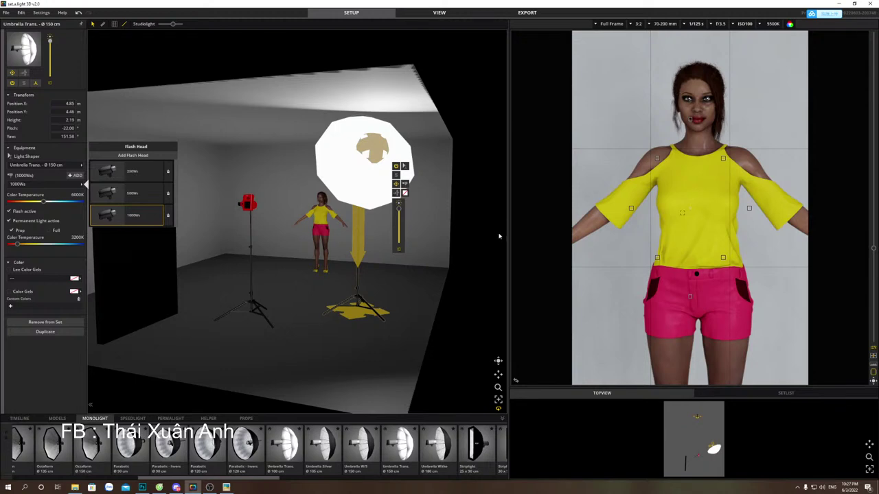
left_click(125, 216)
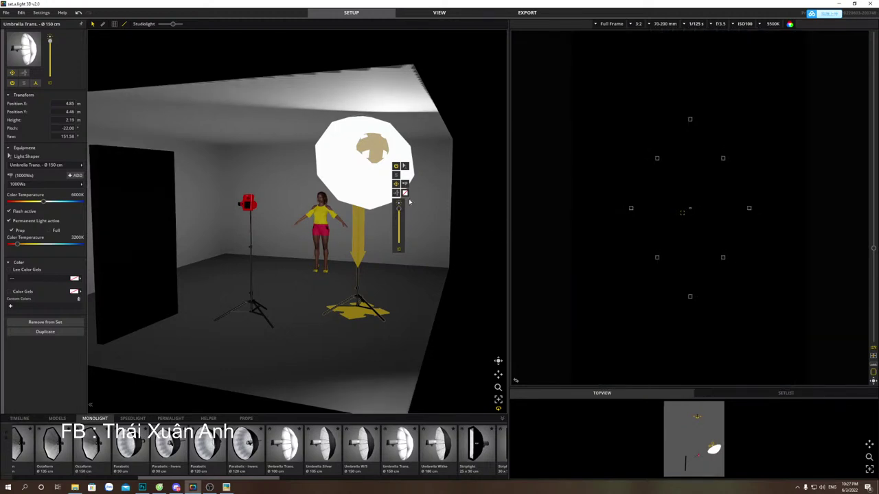
left_click(749, 25)
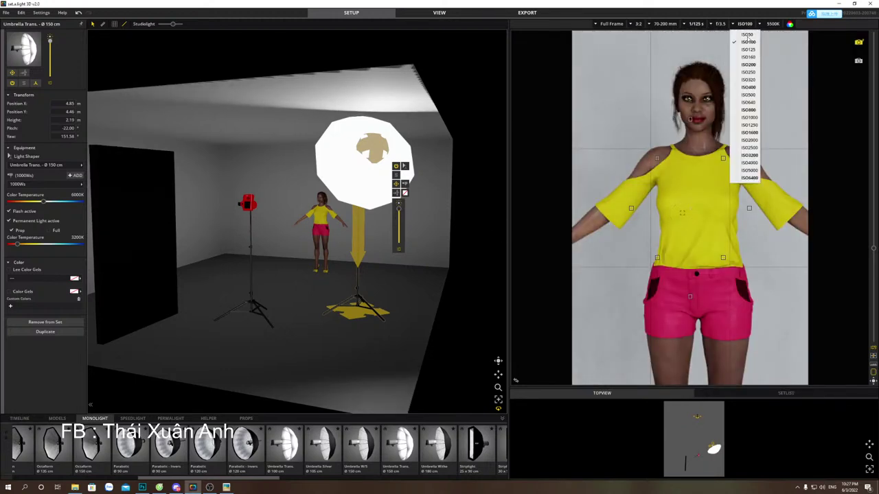
left_click(748, 72)
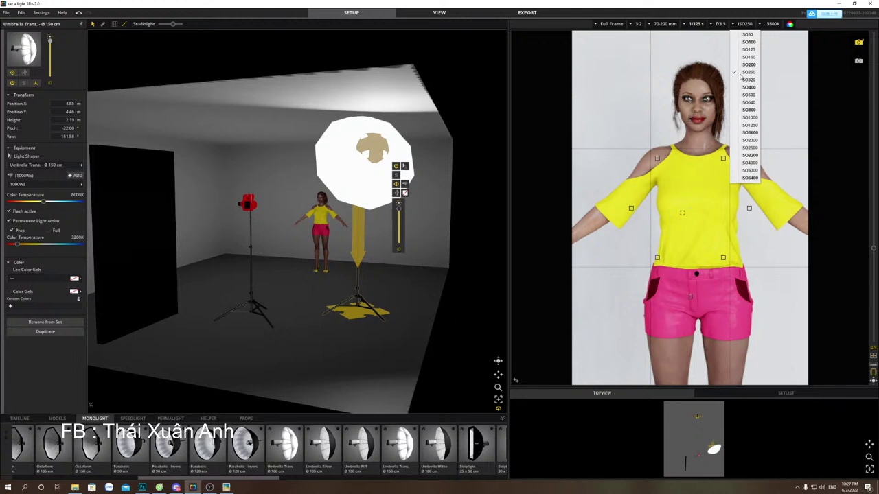
left_click(271, 346)
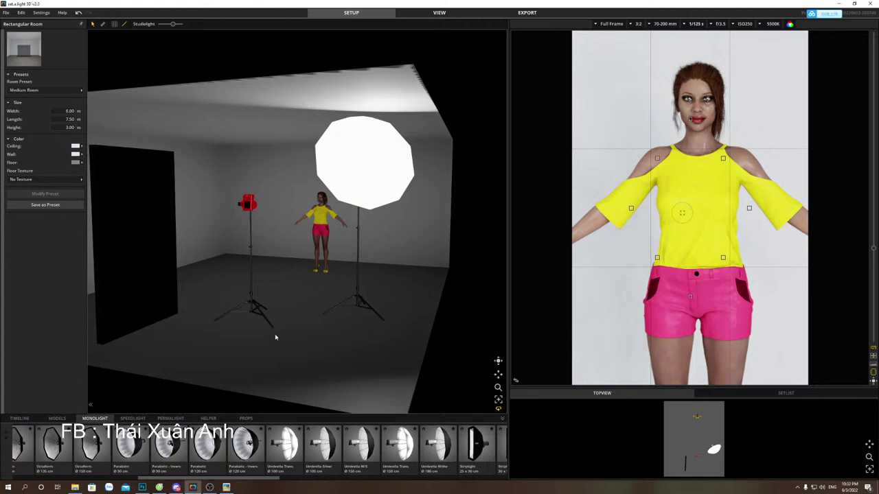
Replace the Ø 150 cm umbrella with a Hilite 215 x 250 cm at about X 3.98 m, Y 6.25 m, set to its full 500Ws power.
left_click(366, 307)
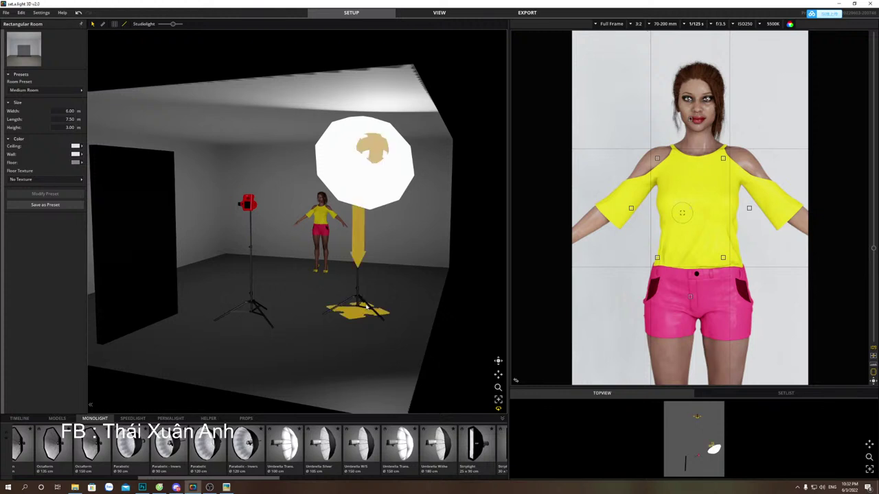
key("Delete")
scroll(326, 443, "down", 5)
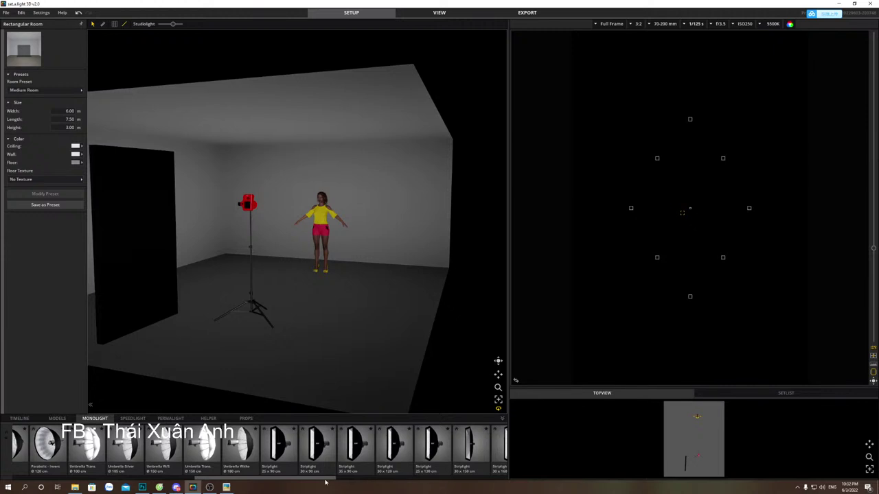
left_click_drag(317, 482, 515, 474)
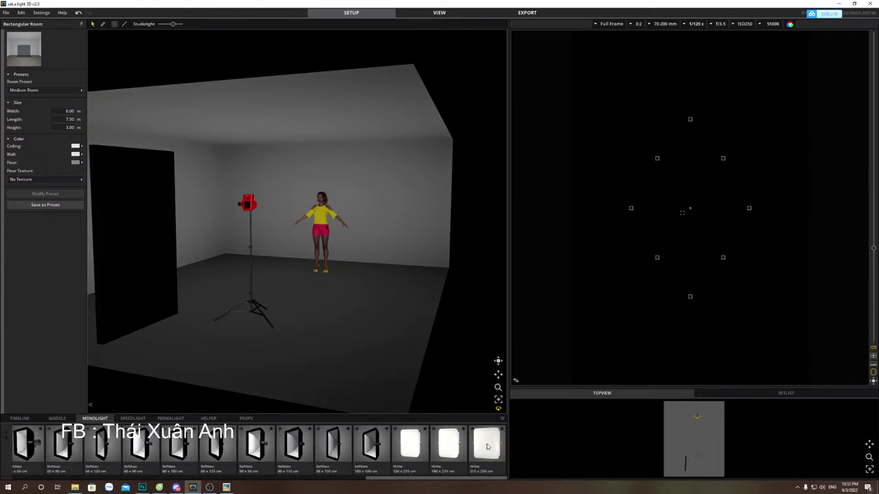
double_click(487, 447)
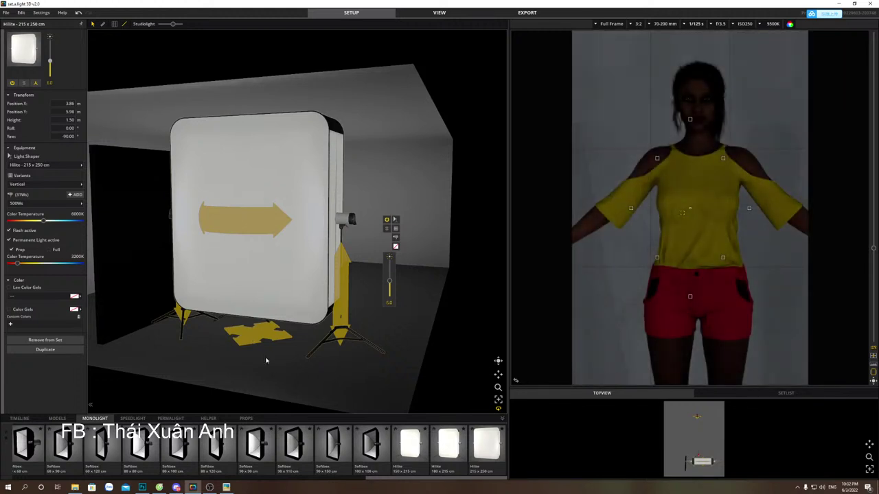
mouse_move(289, 306)
left_mouse_down()
mouse_move(275, 370)
mouse_move(293, 313)
left_mouse_up()
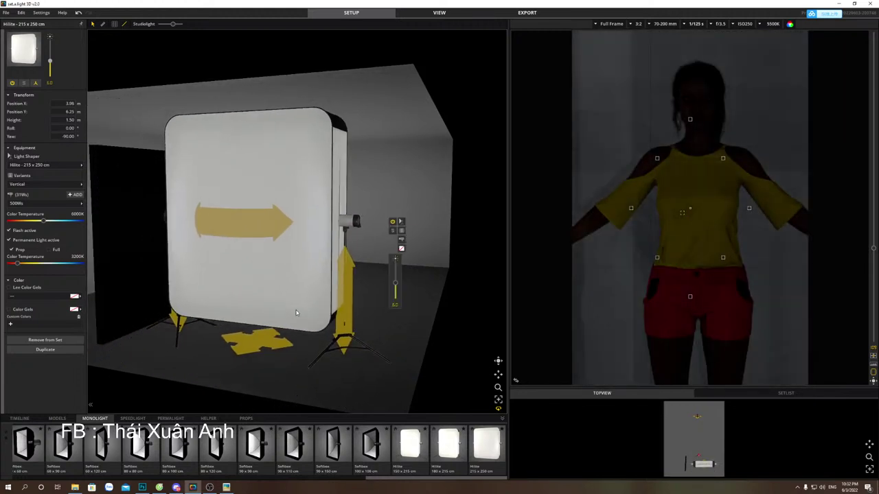
left_click_drag(397, 287, 395, 261)
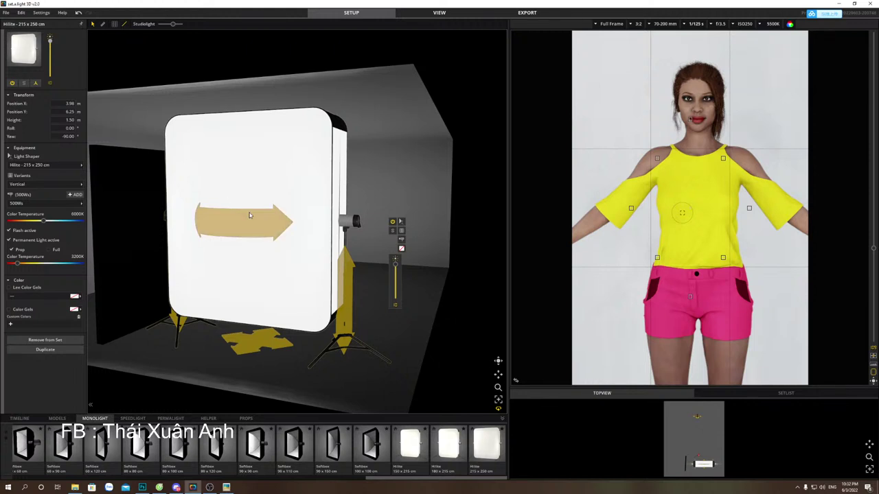
Raise the Hilite to about 1.70 m and place it beside the model at about X 5.43 m, Y 4.74 m, with a yaw of about -176.73°.
mouse_move(339, 287)
left_mouse_down()
mouse_move(339, 271)
mouse_move(339, 288)
left_mouse_up()
scroll(260, 212, "up", 3)
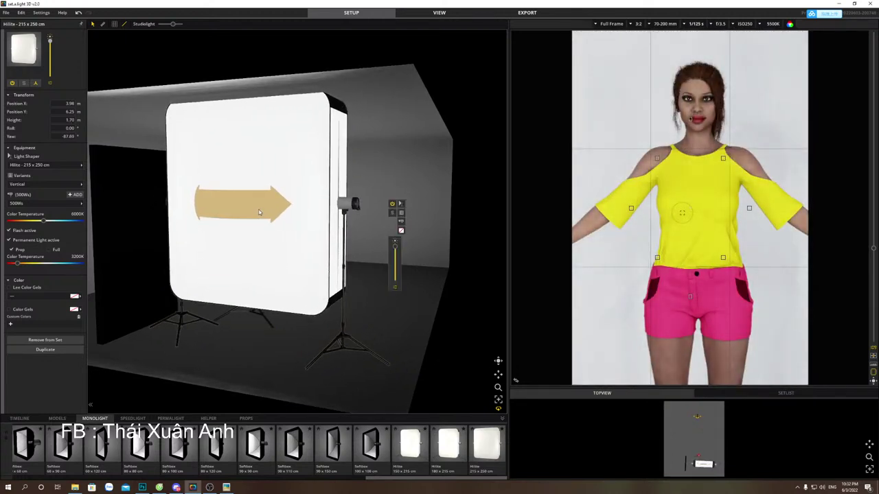
left_click_drag(259, 212, 423, 219)
left_click_drag(357, 293, 393, 236)
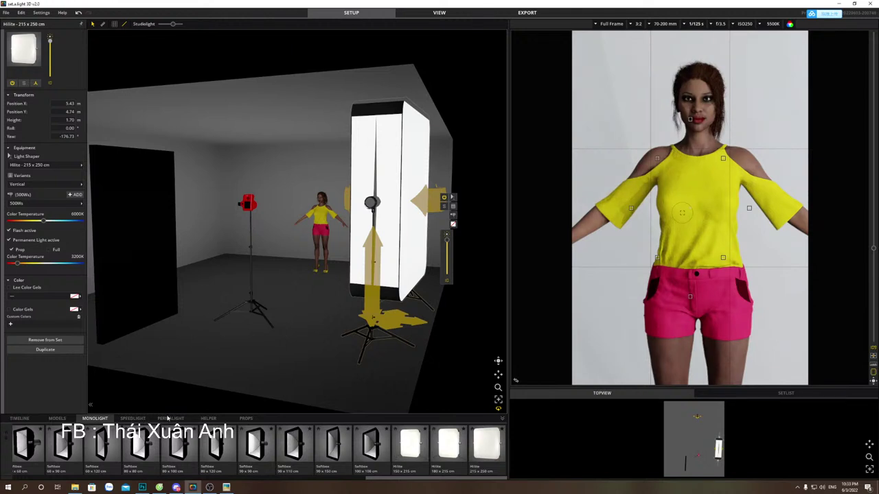
Add a Styrofoam Reflector 110 x 70 cm on the model's side opposite the Hilite and shift the camera framing.
left_click(210, 418)
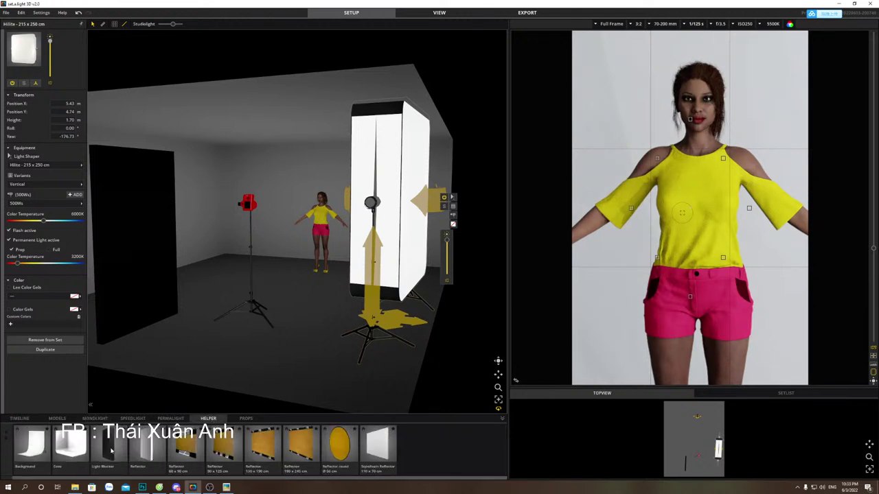
left_click_drag(381, 448, 253, 289)
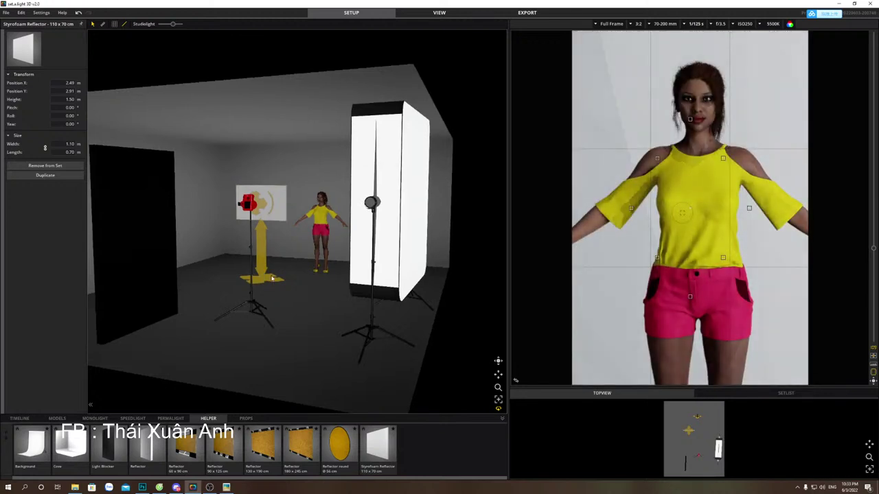
left_click(236, 286)
left_click(280, 218)
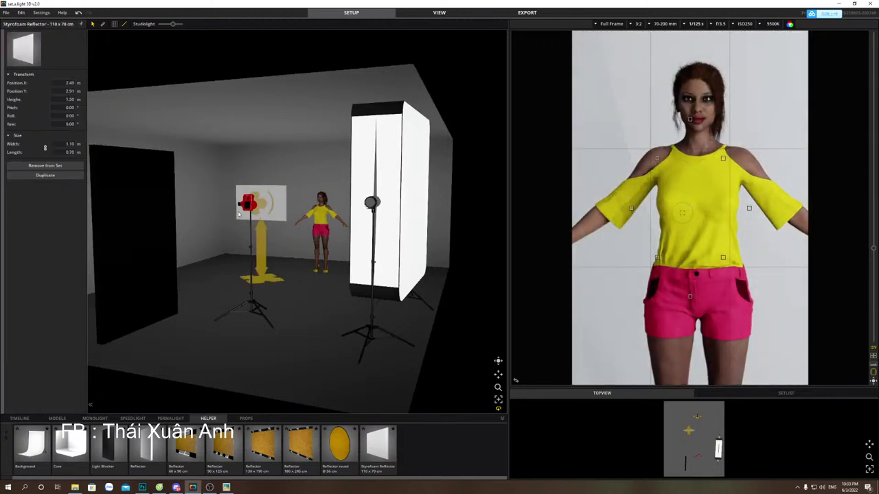
left_click(249, 213)
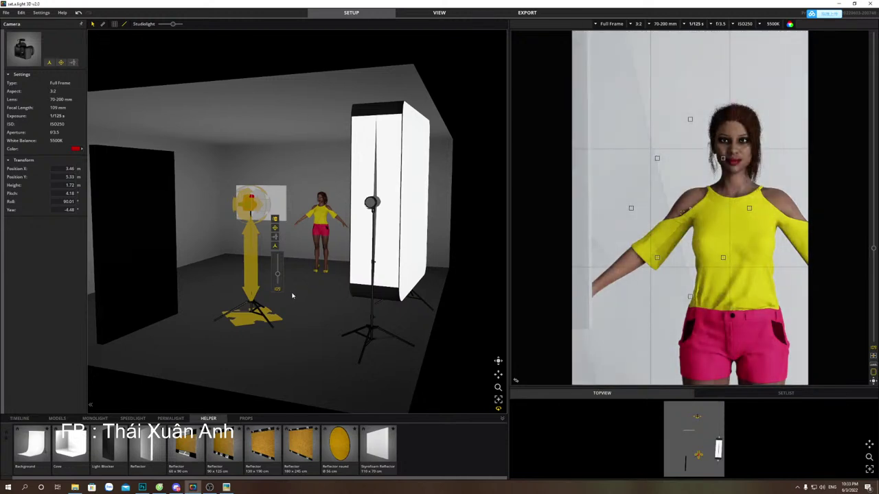
Turn the styrofoam reflector to about 70° yaw and move it closer to the model, at about X 2.74 m, Y 2.66 m.
left_click(282, 200)
left_click_drag(282, 201, 258, 210)
right_click_drag(258, 210, 90, 209)
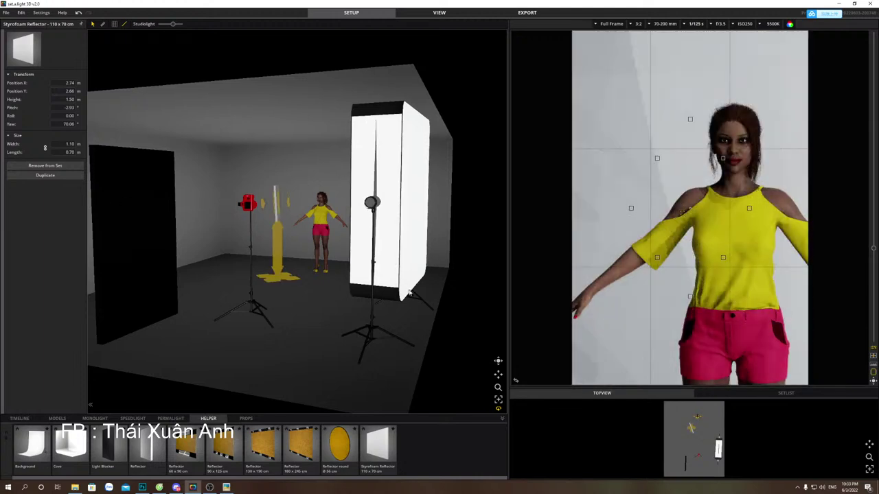
left_click(279, 272)
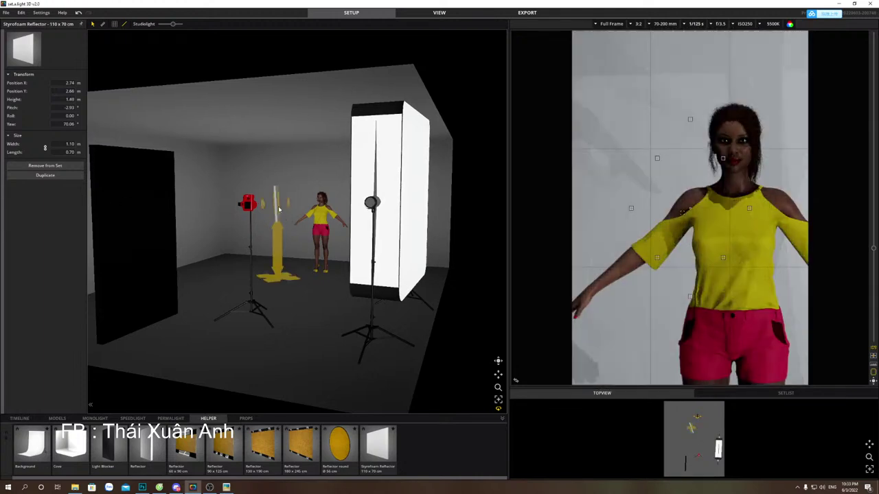
Try the styrofoam reflector at about -10.5° pitch and 80.6° yaw, and remove it from the set.
right_click_drag(278, 223, 239, 191)
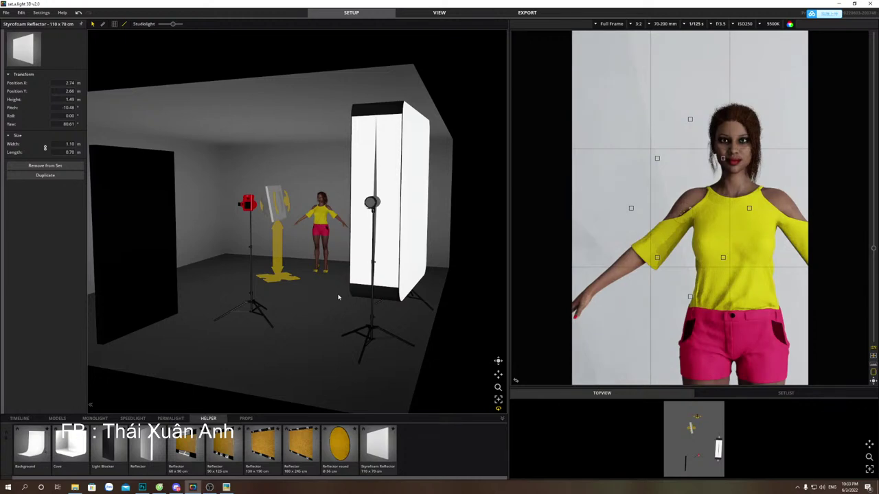
mouse_move(283, 275)
left_mouse_down()
mouse_move(283, 248)
mouse_move(269, 279)
left_mouse_up()
key("Delete")
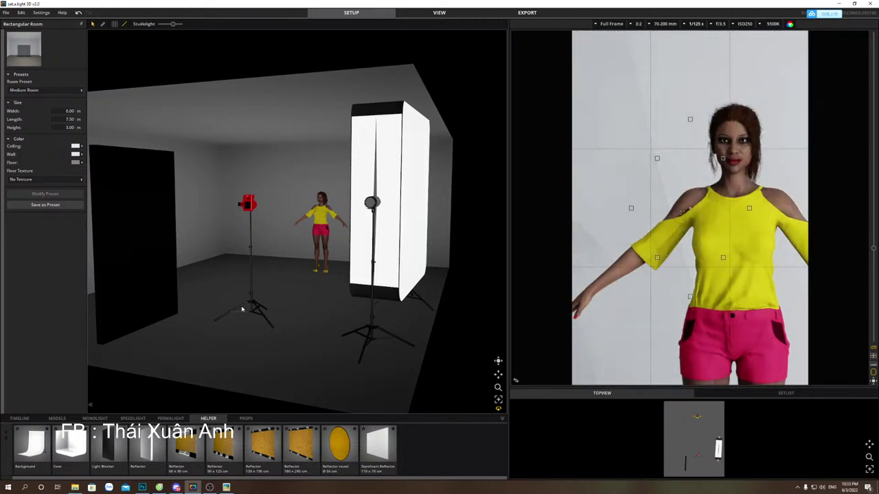
Move the Hilite to about X 5.37 m, Y 3.45 m, and stand a 1.50 x 2.50 m Reflector on the model's opposite side.
left_click(381, 285)
left_click_drag(381, 285, 395, 268)
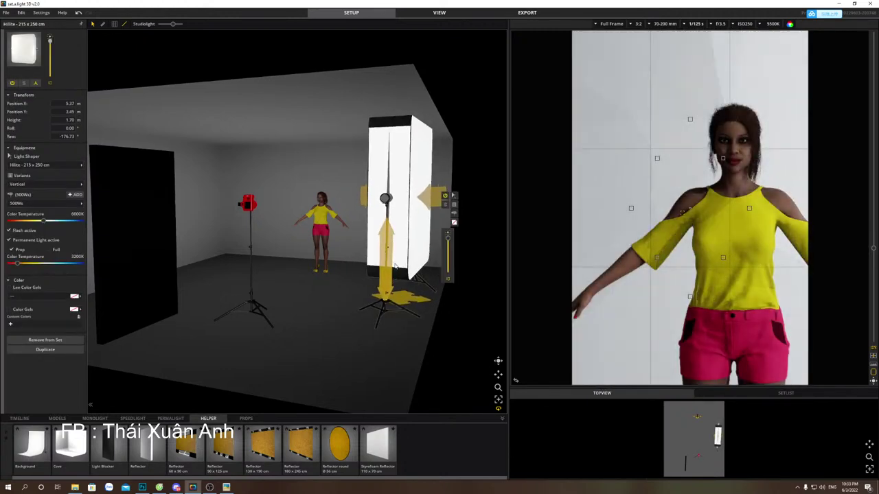
left_click(322, 271)
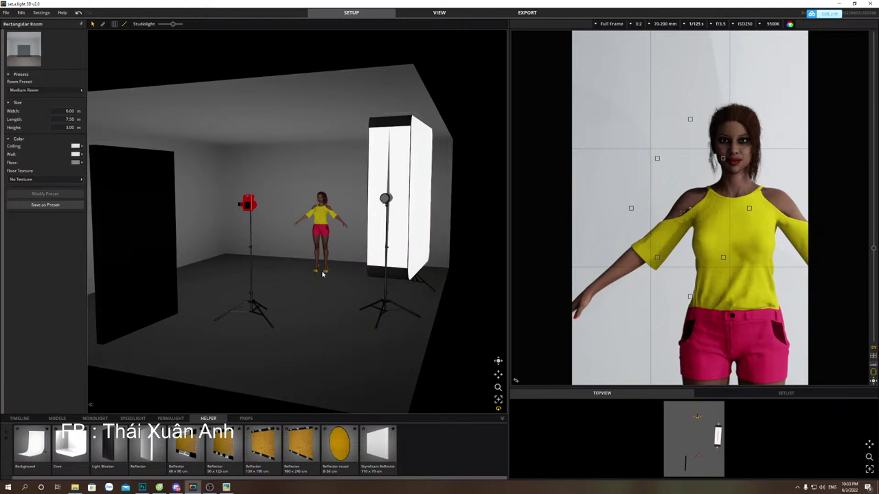
left_click_drag(148, 446, 245, 283)
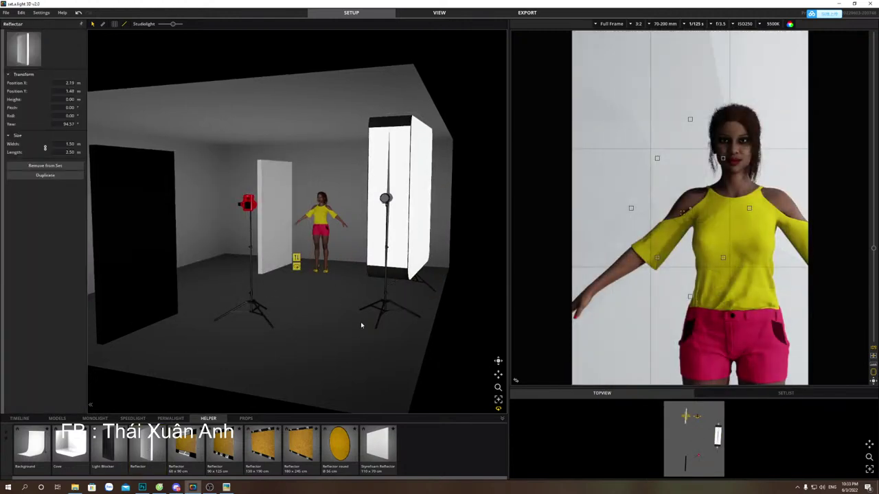
left_click(318, 263)
Reposition the camera at about X 3.62 m, Y 5.51 m to center the model in the frame.
left_click(247, 206)
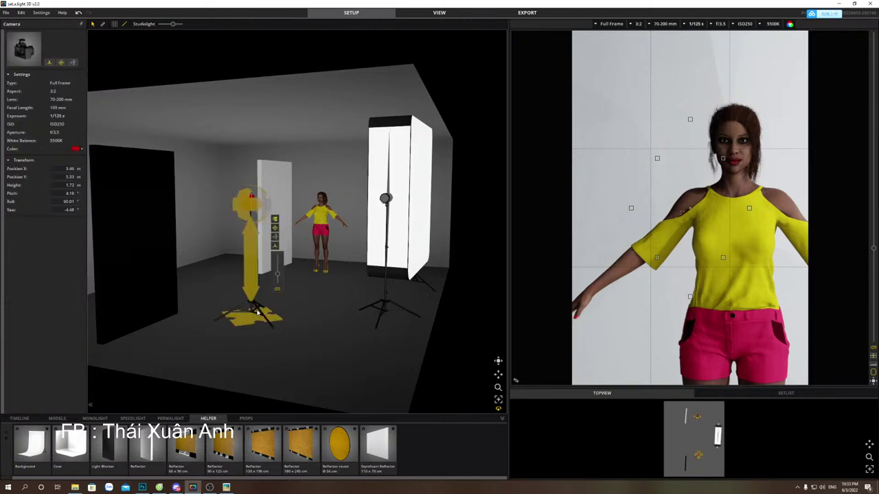
left_click_drag(243, 234, 274, 209)
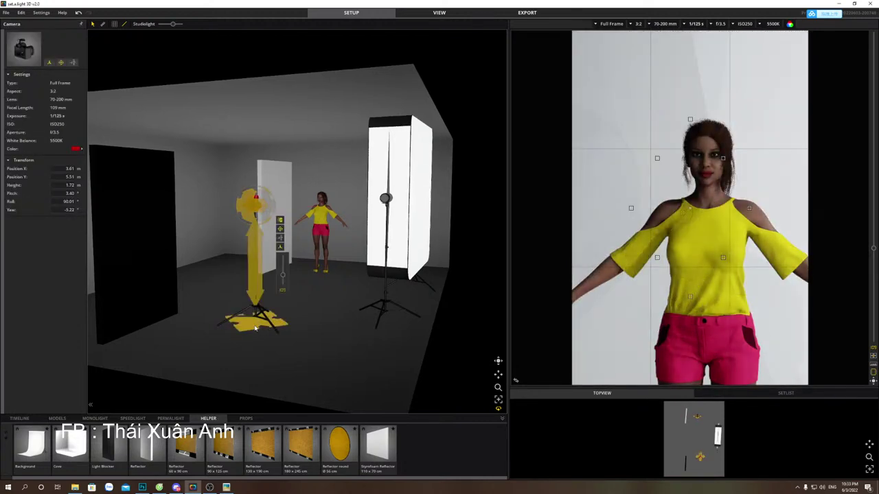
left_click_drag(255, 330, 257, 329)
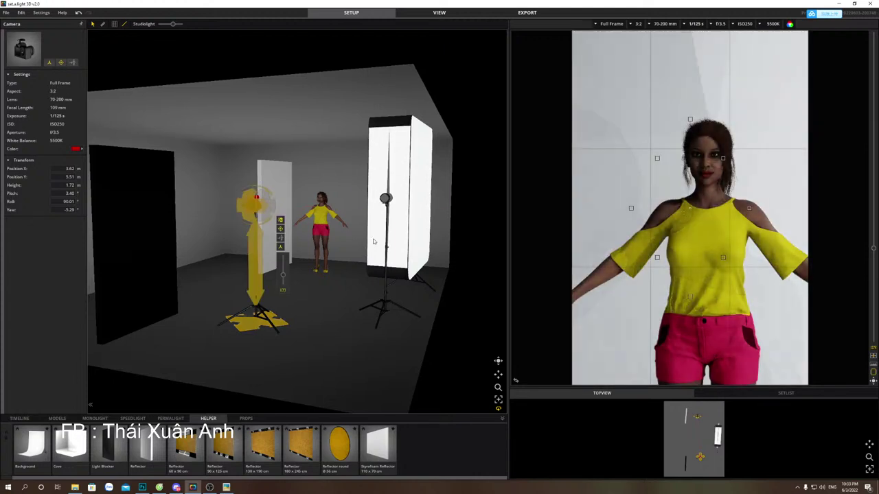
Set the camera to ISO500 and zoom in to a focal length of 115 mm.
left_click(744, 23)
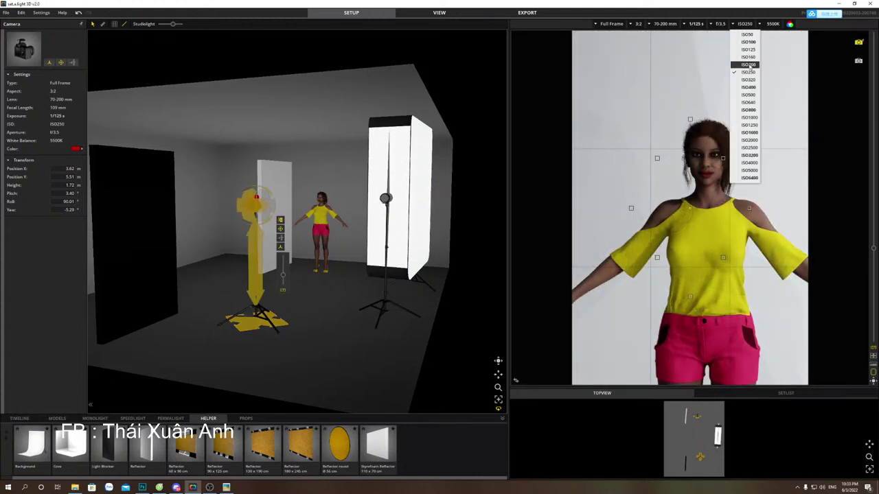
left_click(746, 94)
left_click(720, 24)
left_click(723, 110)
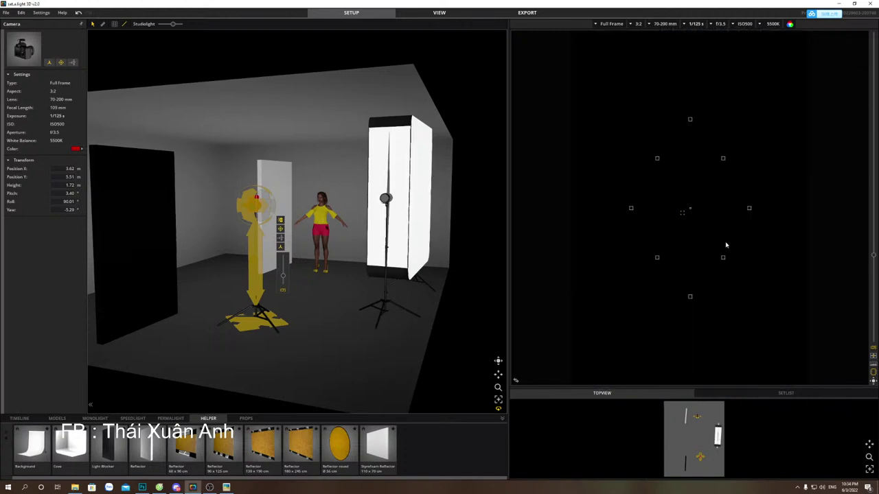
scroll(717, 246, "up", 1)
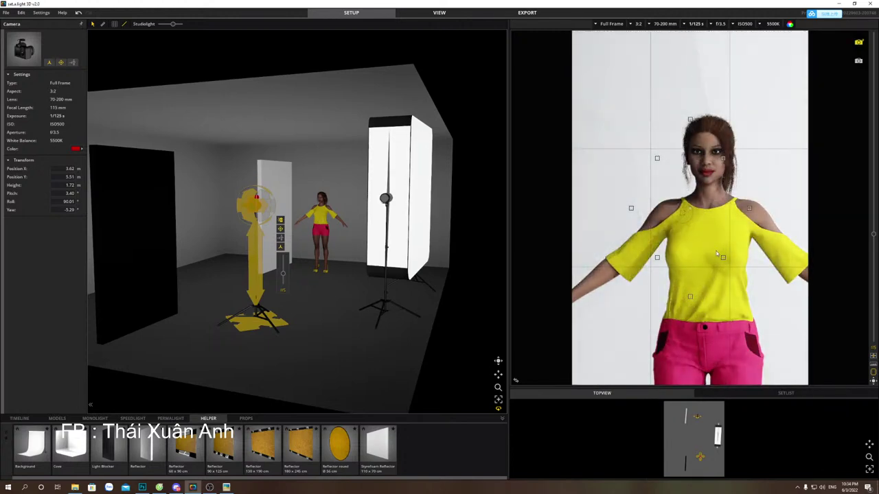
Move the Hilite further toward the back wall, at about X 5.23 m, Y 2.40 m.
left_click(385, 300)
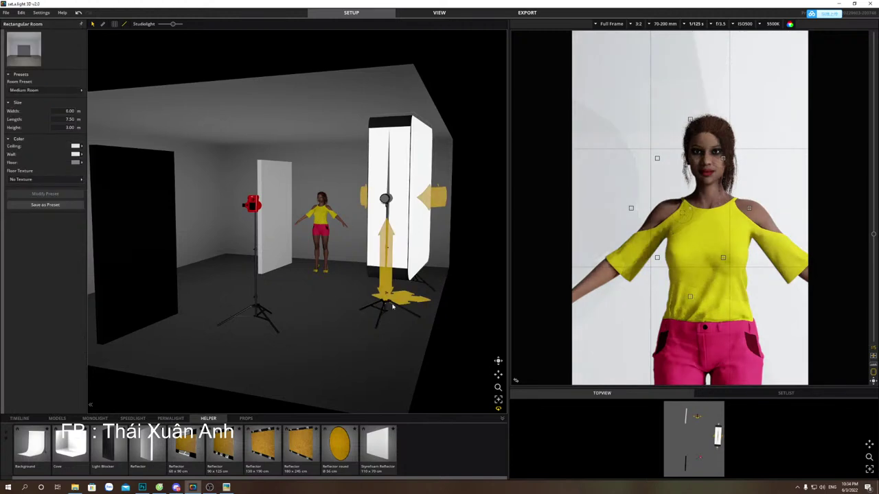
left_click_drag(404, 299, 398, 303)
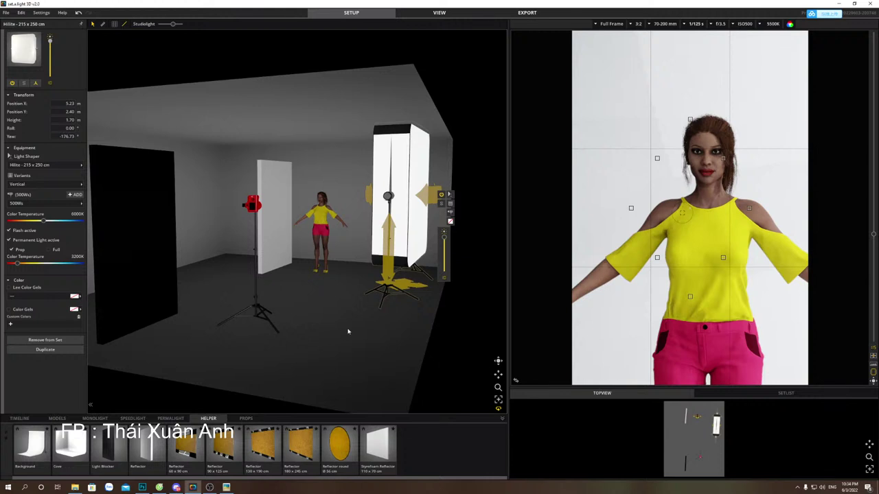
Add the male model Mike behind the woman and pull the camera back to fit both in the frame.
left_click(57, 419)
left_click_drag(267, 450, 337, 261)
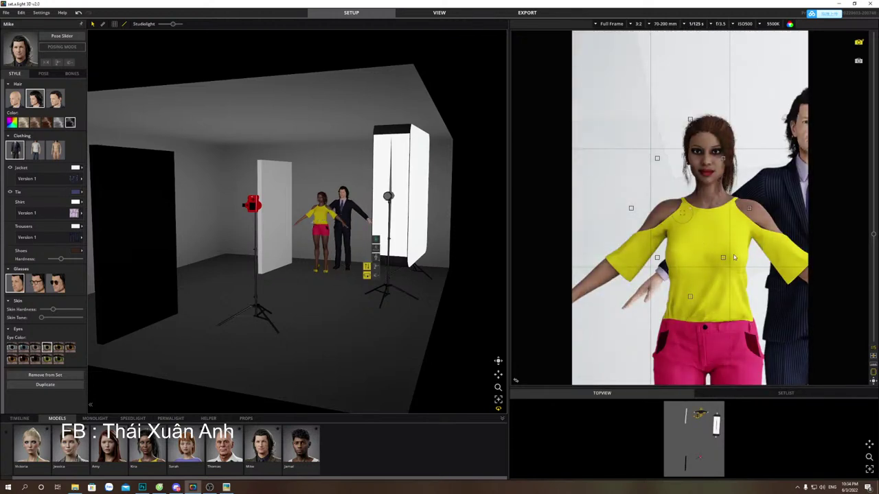
left_click(874, 381)
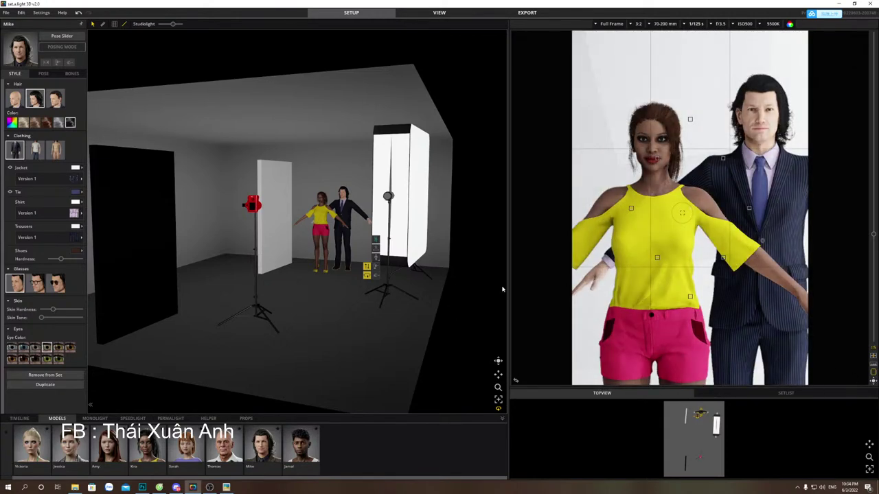
left_click(261, 320)
left_click_drag(258, 321, 225, 361)
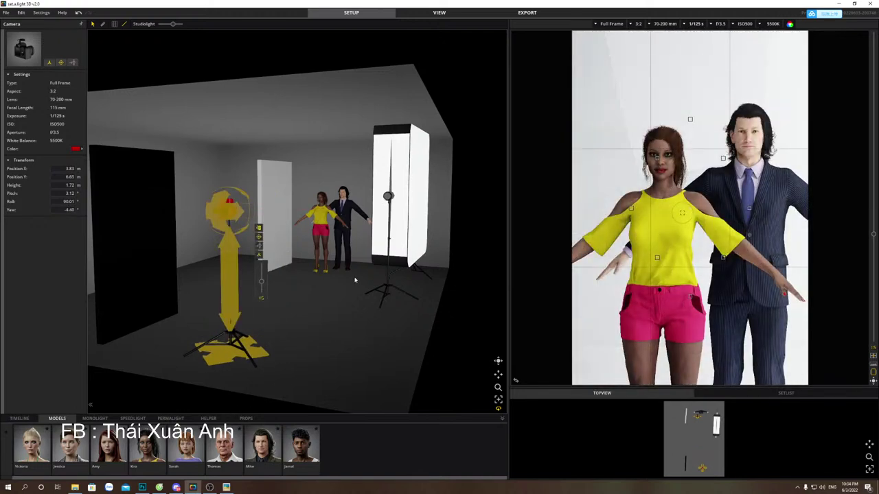
Replace the dark-haired woman beside Mike with the model Victoria.
left_click(320, 269)
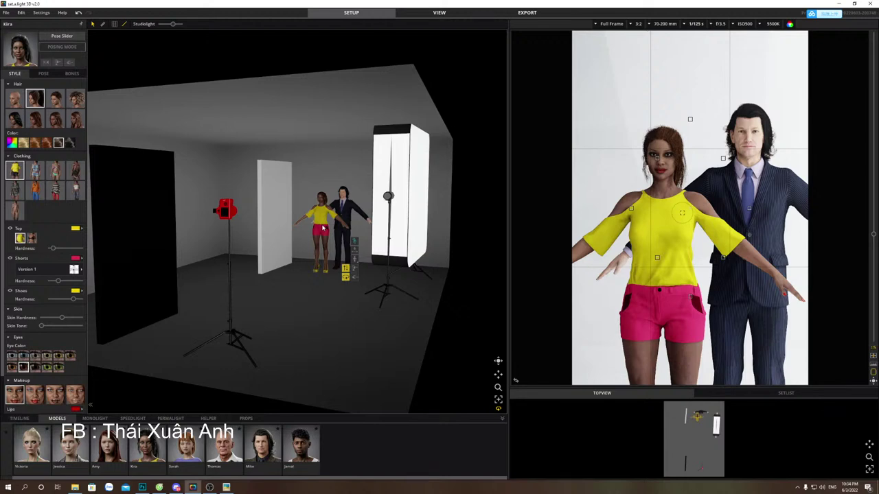
key("Delete")
left_click_drag(34, 451, 320, 268)
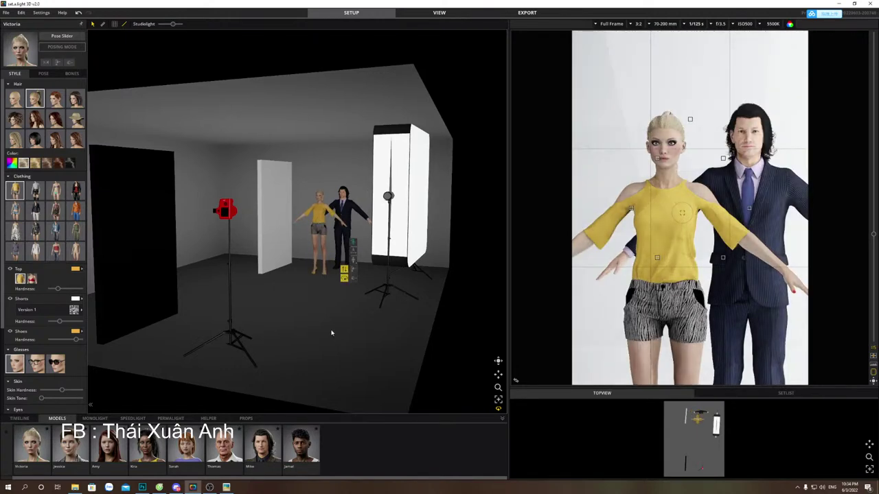
Move the camera back to about X 3.98 m, Y 7.21 m and widen the focal length to 97 mm.
left_click_drag(230, 339, 215, 373)
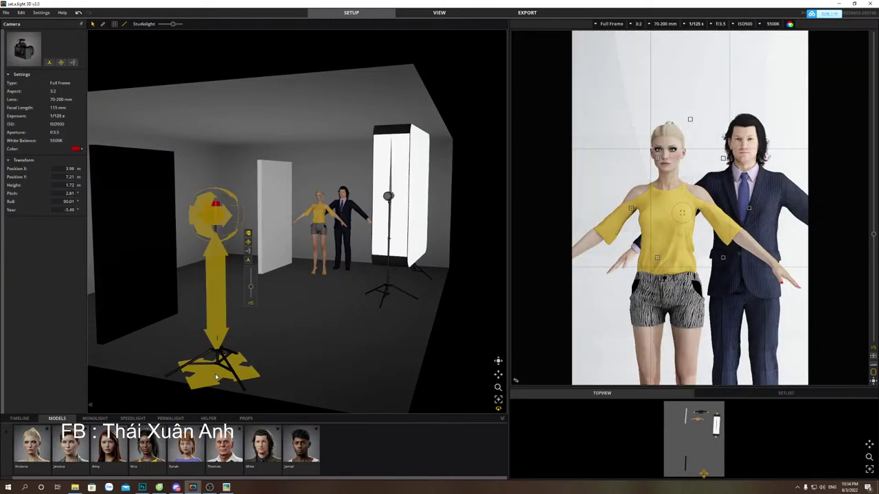
scroll(758, 284, "down", 4)
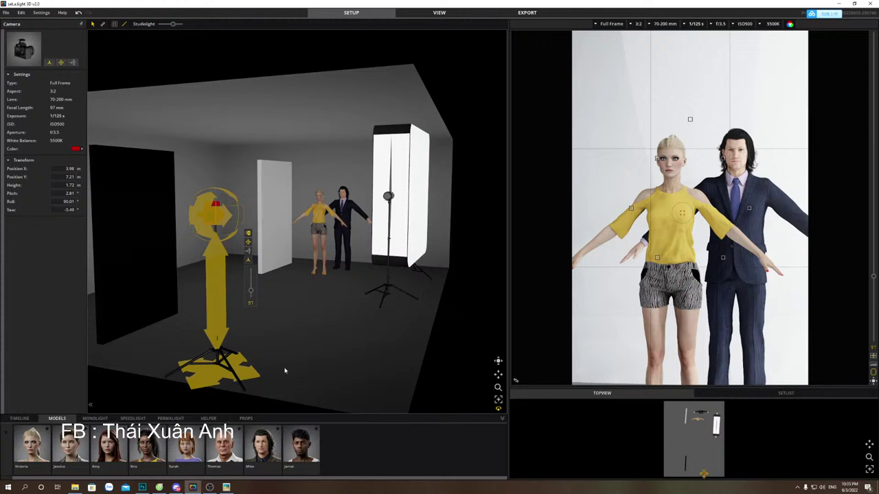
Give Victoria the standing preset pose with one arm raised behind her head and the other hand at her face.
left_click(323, 246)
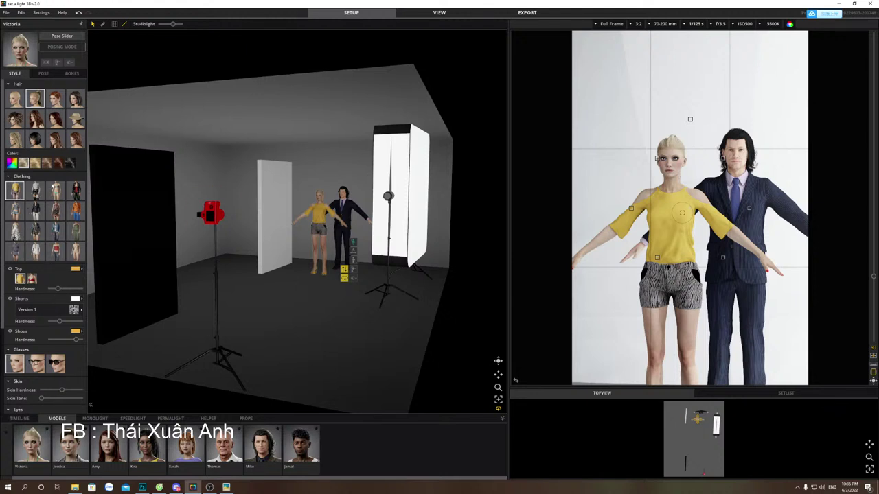
scroll(45, 145, "down", 1)
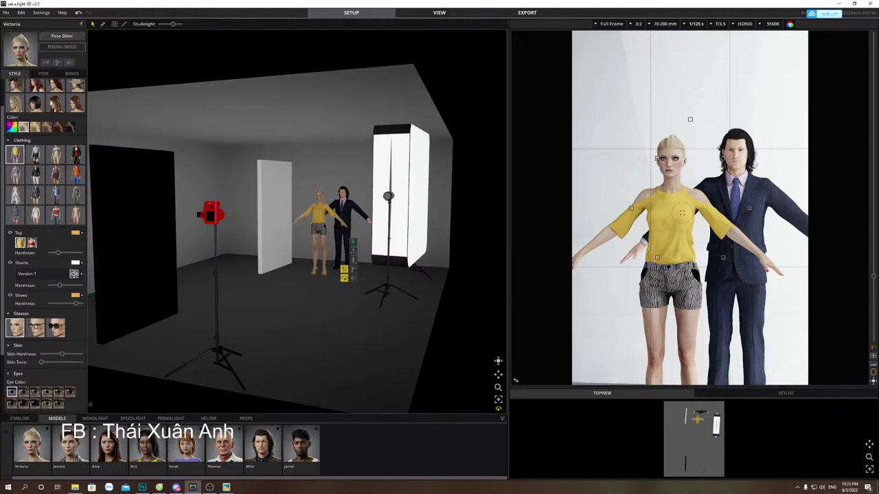
left_click(43, 74)
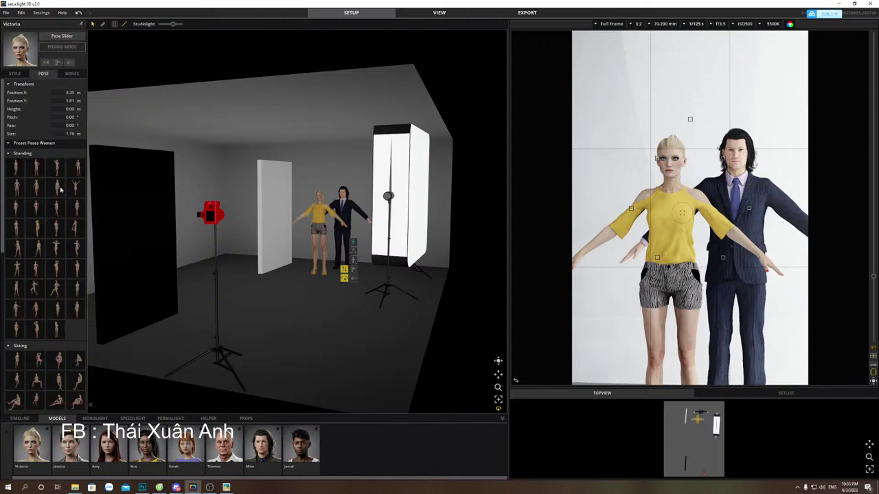
left_click(78, 170)
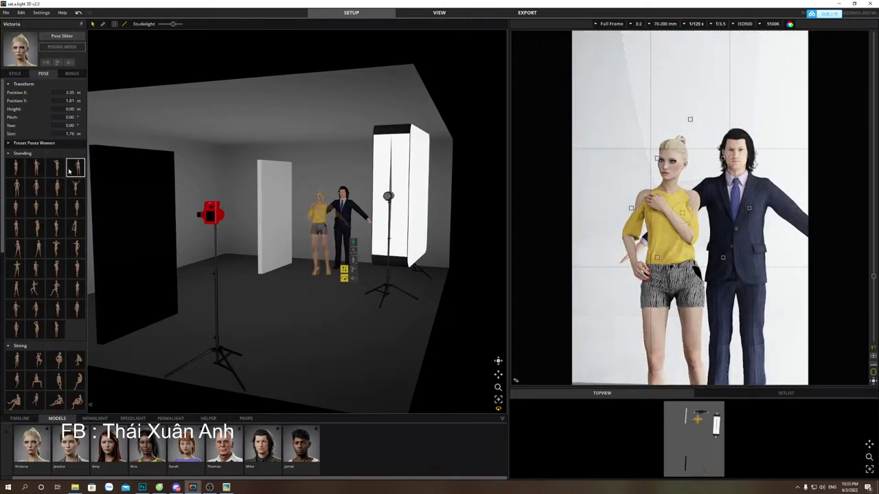
left_click(55, 171)
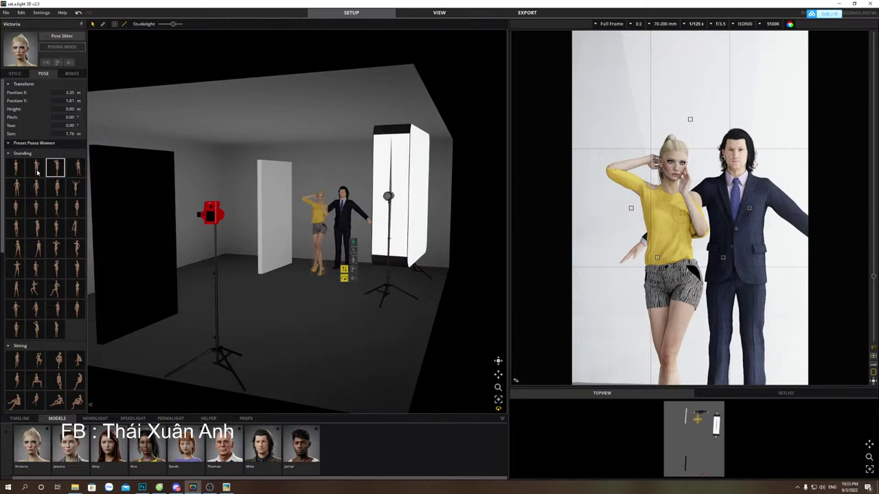
Give Mike a standing preset pose with both arms lowered and his body turned toward Victoria.
left_click(343, 217)
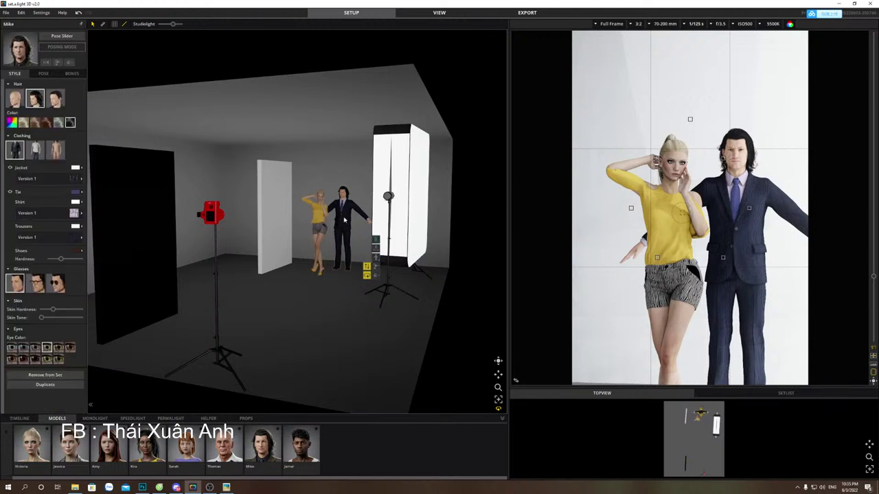
left_click(42, 74)
scroll(60, 292, "down", 1)
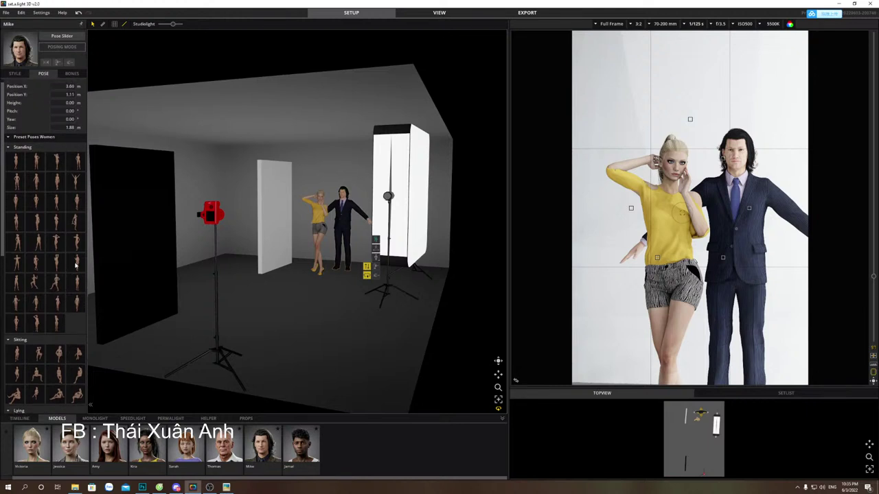
left_click(75, 263)
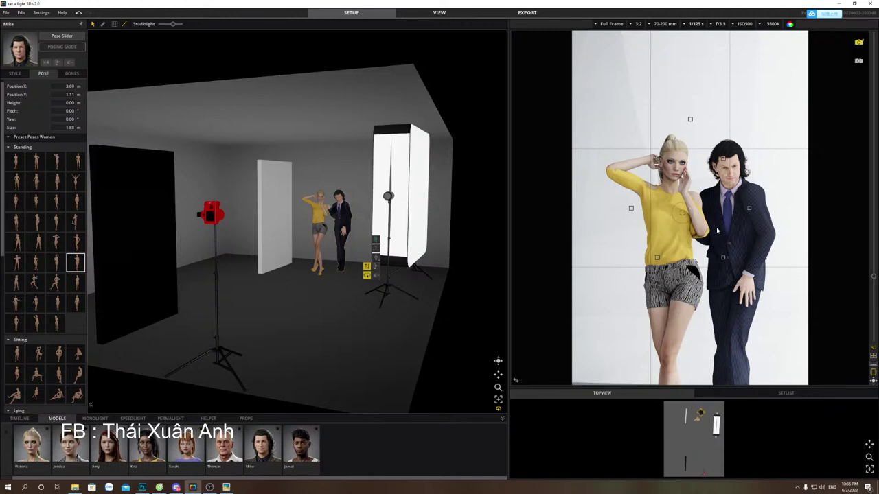
Frame the couple at full length with a 76 mm focal length, lowering the camera to about 1.59 m and re-aiming it.
left_click(691, 241)
left_click(704, 274)
left_click(694, 286)
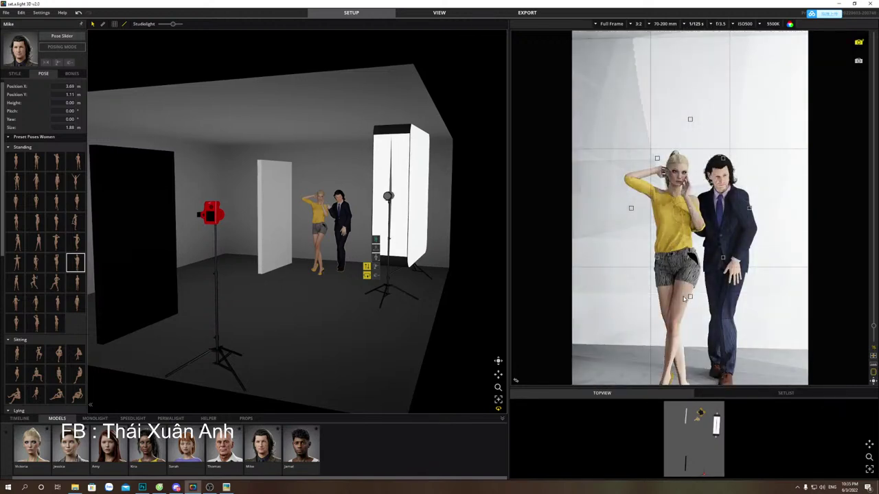
left_click(211, 224)
left_click_drag(211, 223, 210, 268)
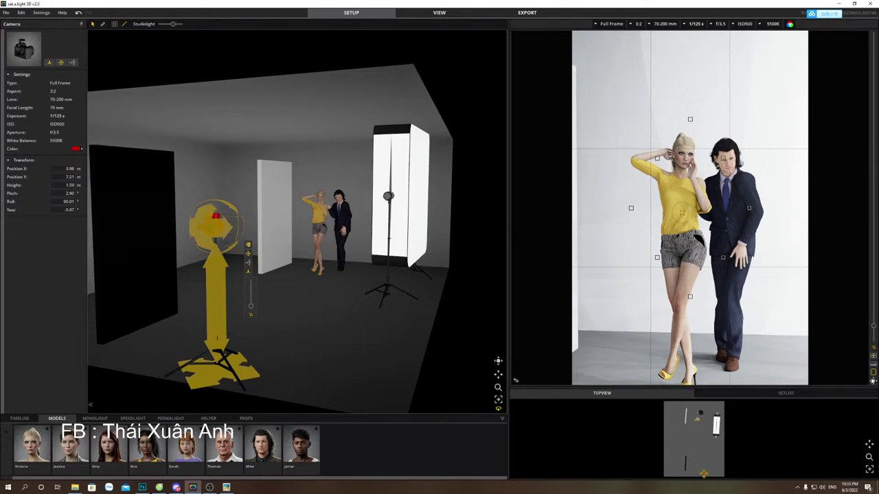
left_click(873, 379)
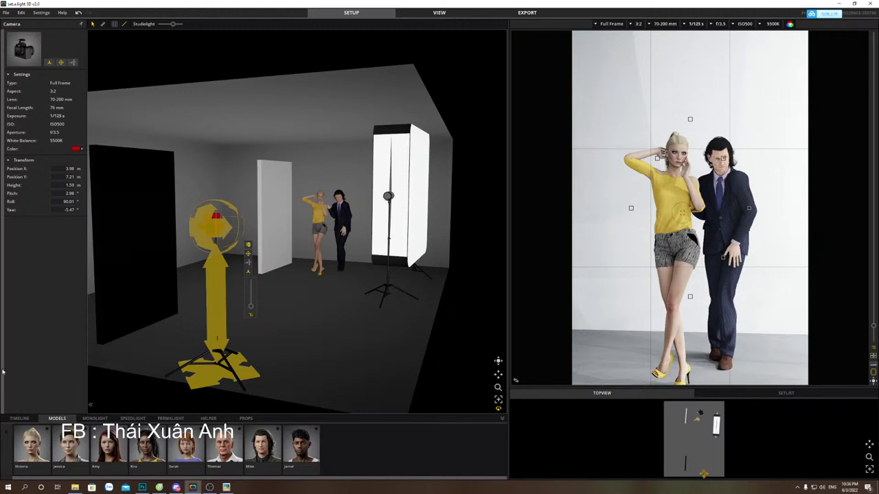
Remove the Hilite 215 x 250 cm light from the set.
left_click(399, 252)
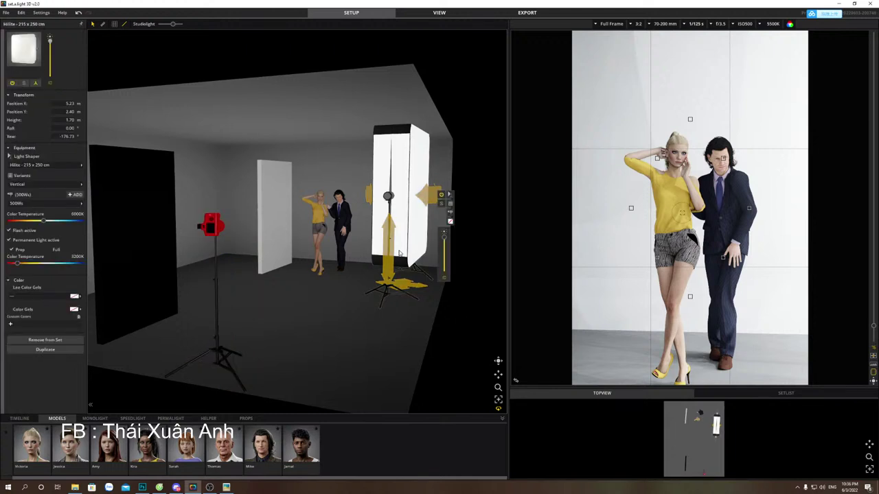
key("Delete")
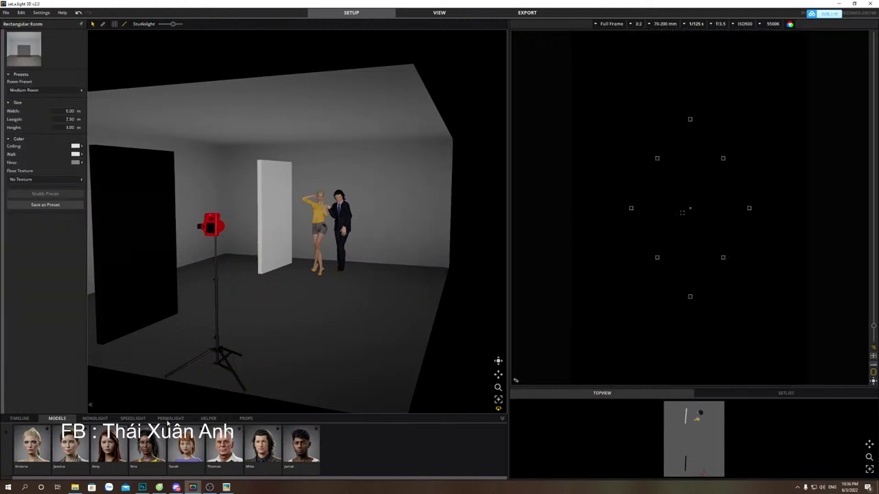
Look through the monolight, speedlight, permanent light, helper, prop, model and timeline libraries for available equipment.
left_click(170, 418)
left_click(95, 418)
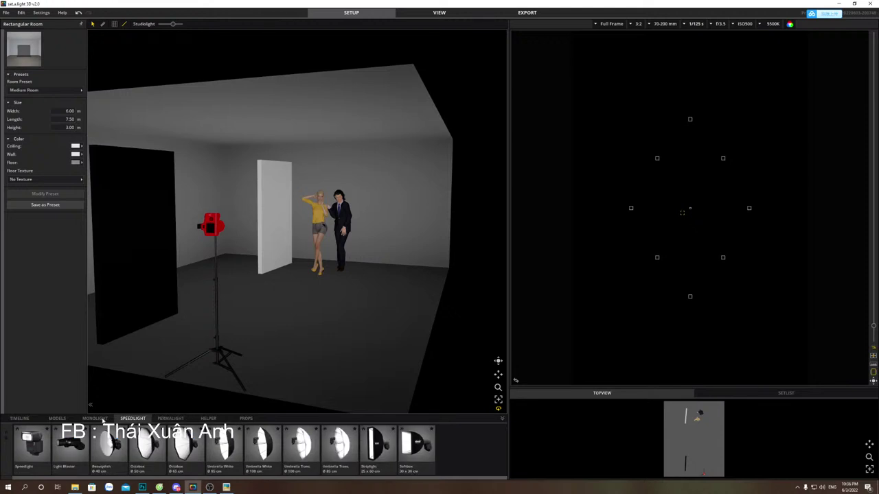
scroll(169, 443, "down", 5)
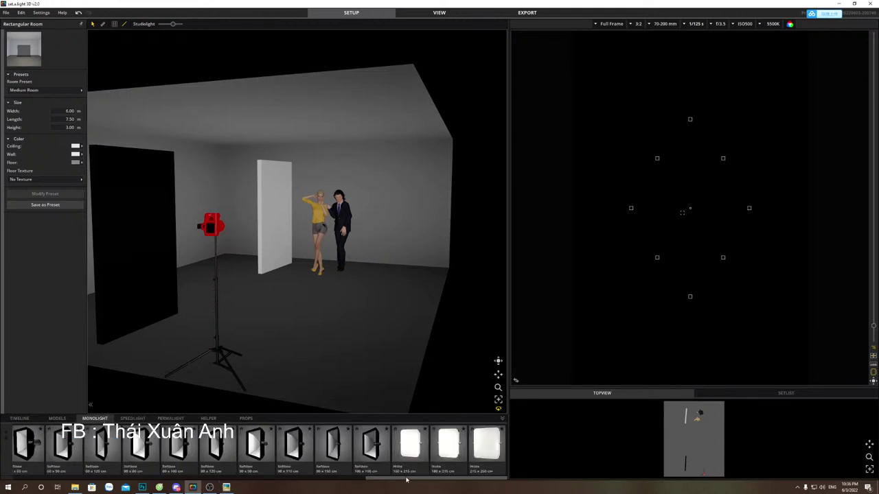
left_click_drag(412, 481, 61, 481)
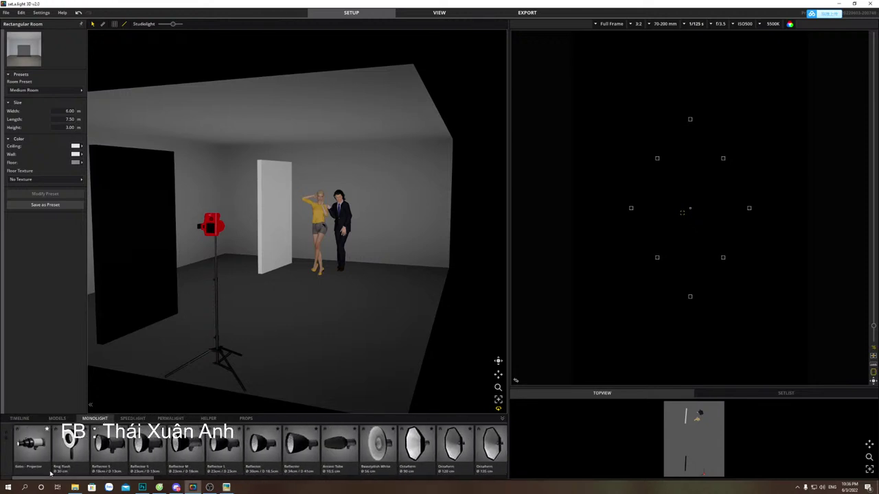
left_click(132, 418)
left_click(170, 418)
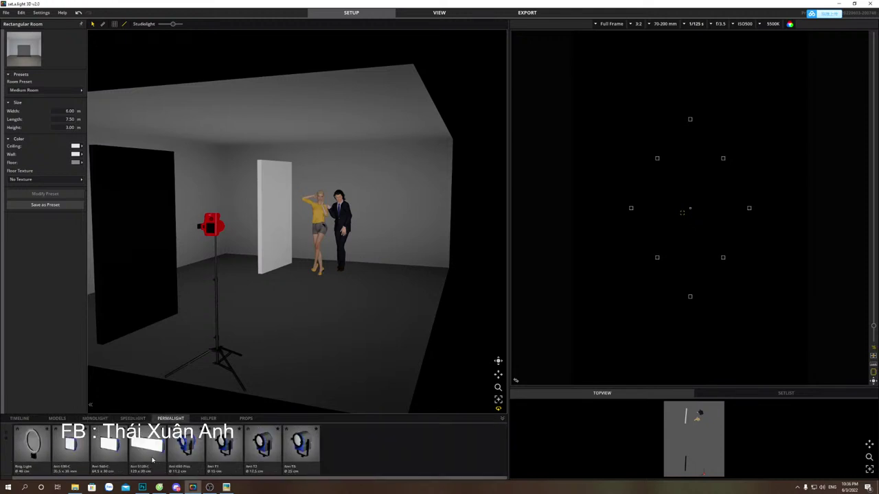
left_click(208, 419)
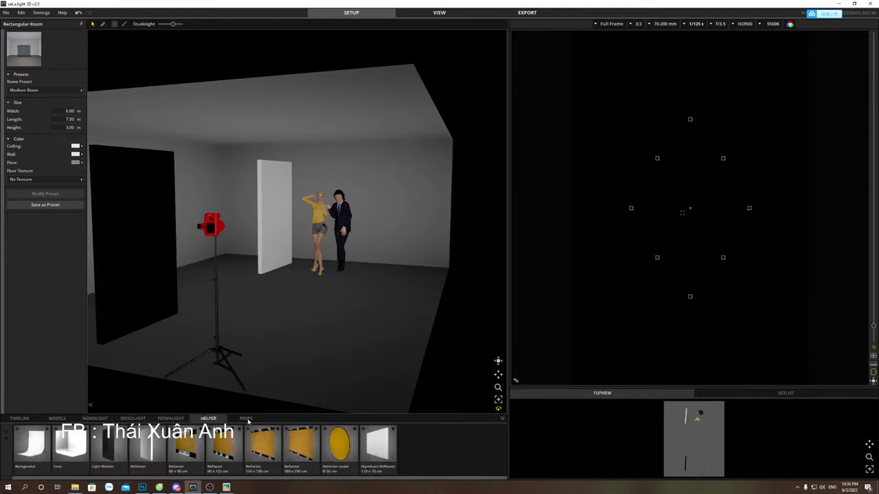
left_click(246, 418)
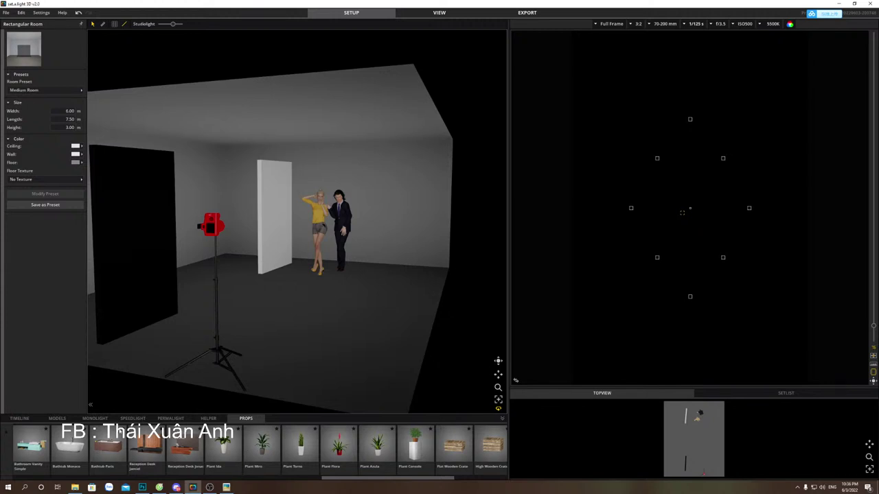
left_click(57, 418)
left_click(19, 418)
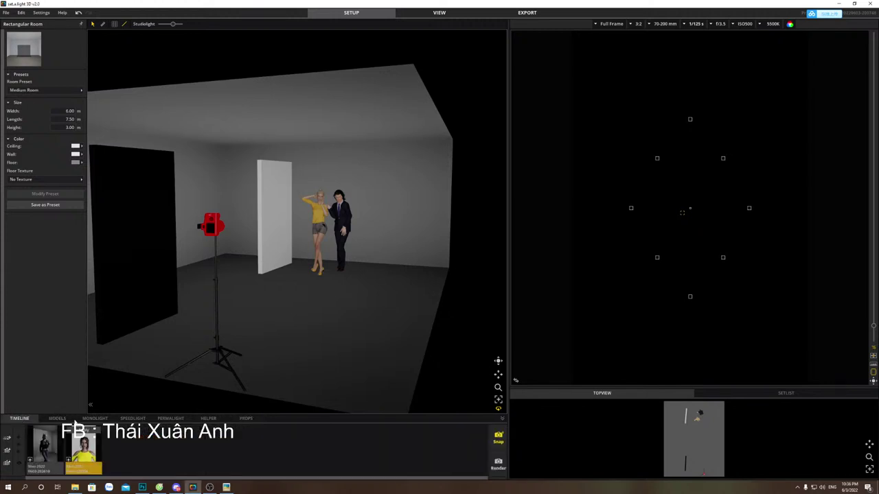
left_click(57, 418)
left_click(95, 418)
left_click(133, 418)
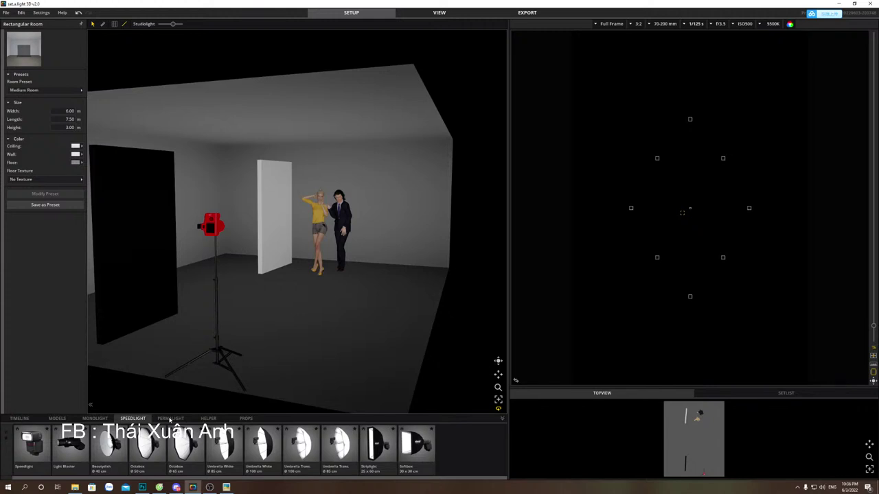
left_click(170, 419)
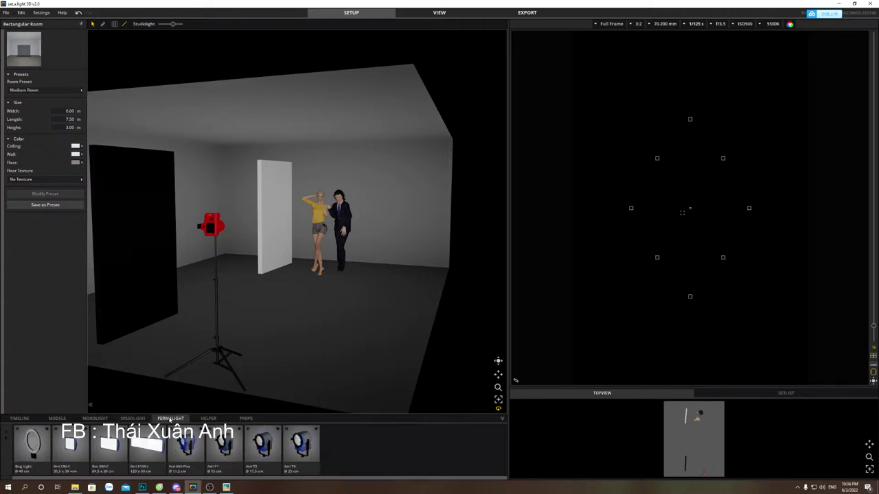
Add a 180 x 245 cm reflector beside the couple, turn it to about -75.5° yaw and give it the Silver variant.
left_click(213, 419)
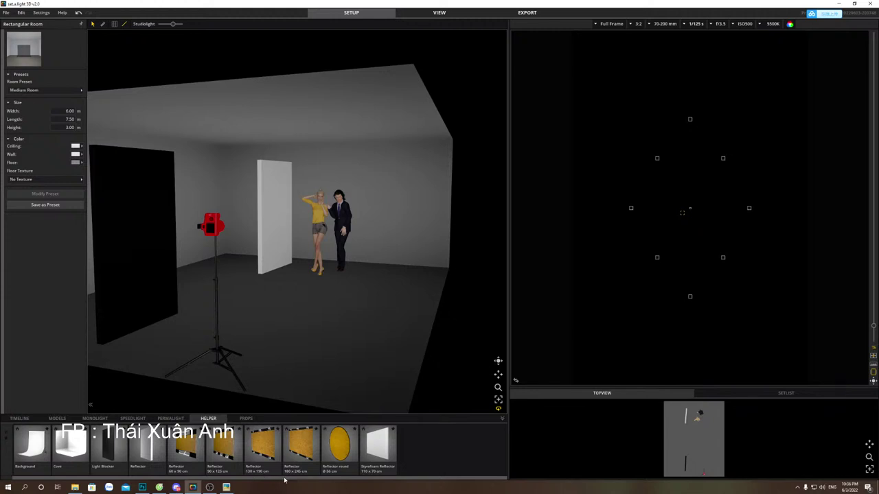
left_click_drag(303, 445, 442, 289)
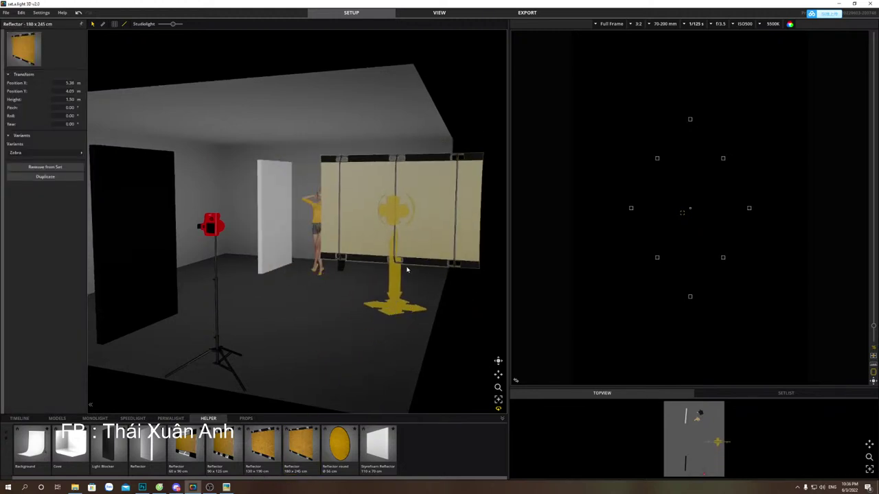
left_click_drag(393, 230, 219, 157)
left_click(54, 154)
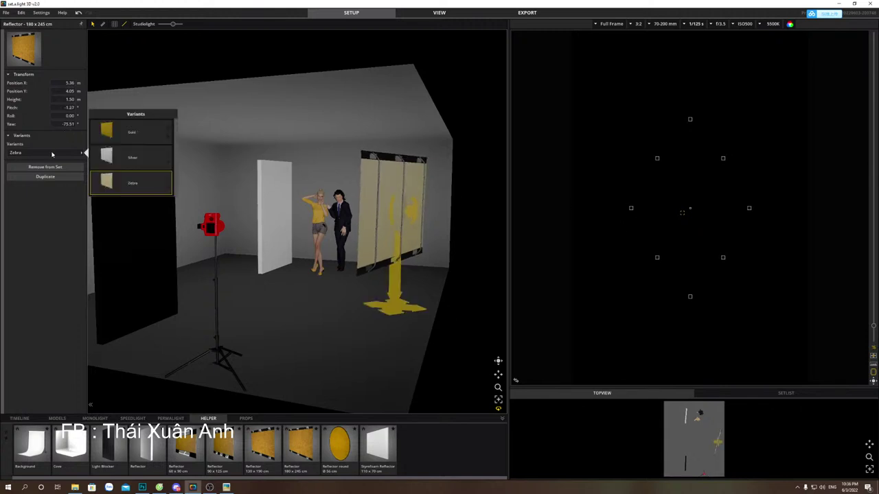
left_click(110, 157)
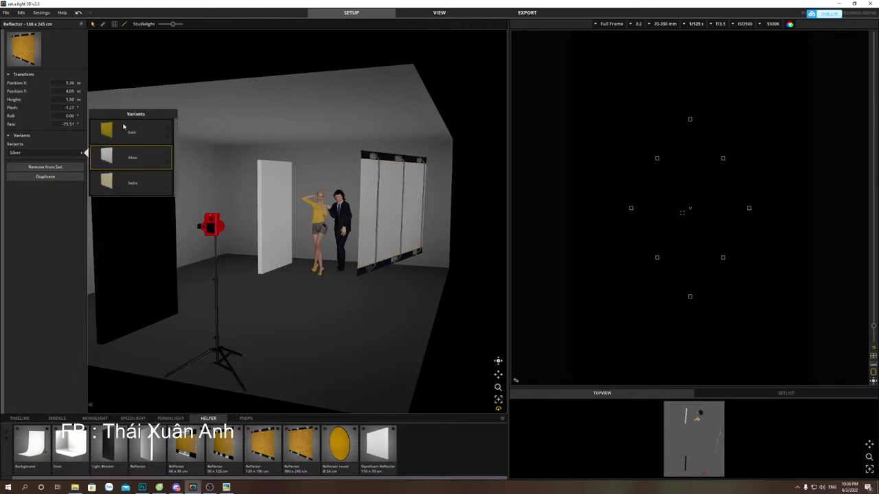
left_click(63, 155)
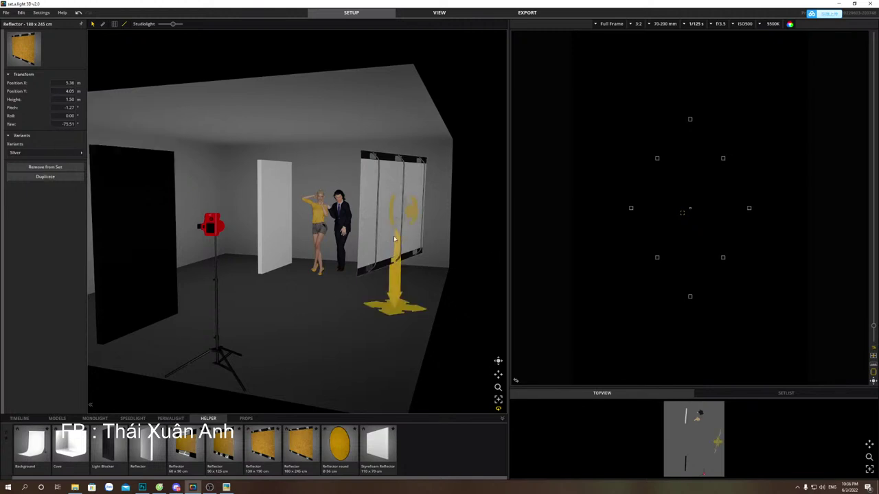
Move the silver reflector to about X 5.06 m, Y 3.11 m, lower it to 1.21 m and turn it to about -79.3° yaw.
left_click_drag(401, 238, 391, 273)
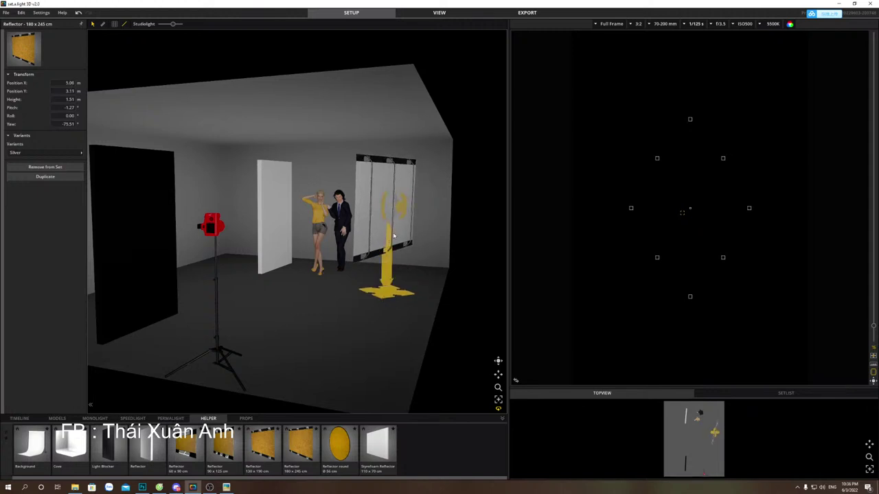
left_click_drag(398, 206, 405, 204)
left_click_drag(390, 279, 391, 288)
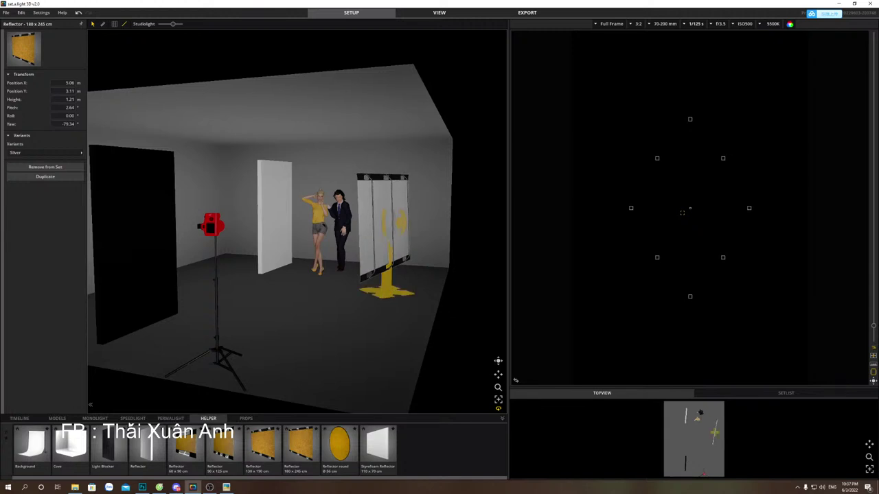
Try a speedlight with a 100 cm translucent umbrella at about X 5.91 m, Y 3.45 m, raised to full power behind the reflector.
left_click(133, 418)
left_click_drag(306, 453, 429, 301)
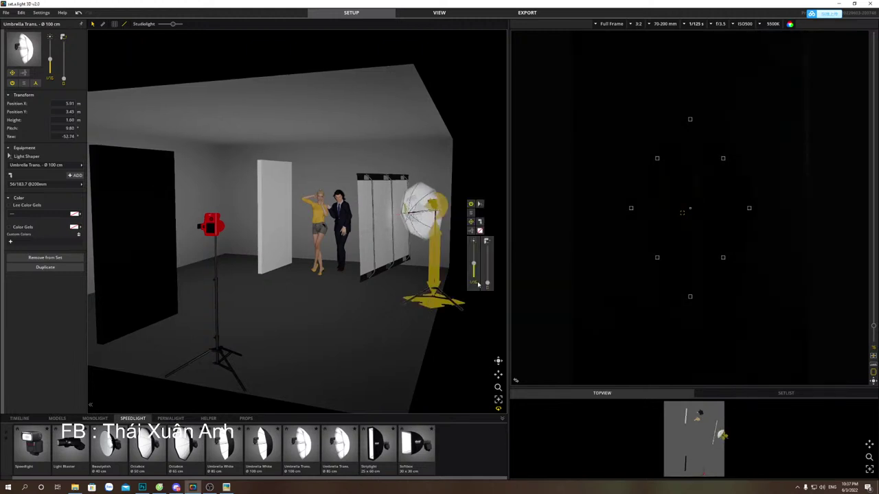
left_click_drag(473, 265, 474, 244)
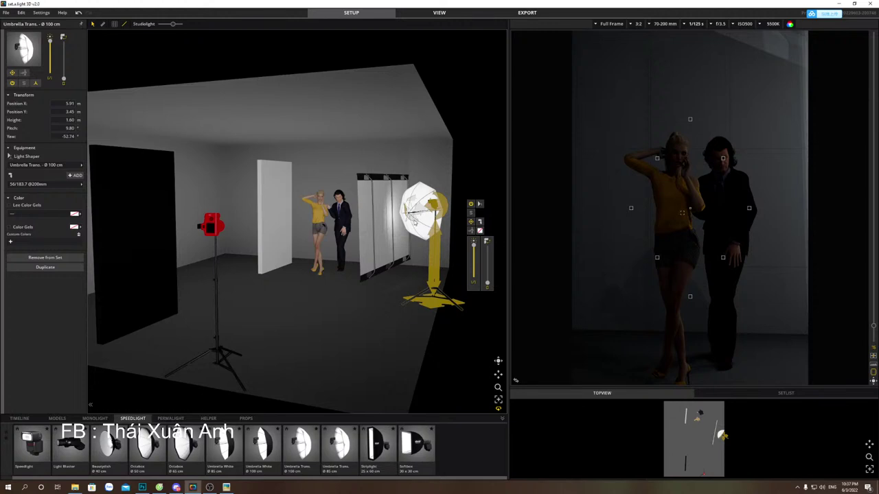
left_click_drag(438, 199, 439, 230)
Try a second 100 cm translucent umbrella speedlight beside the first, and remove both speedlights from the set.
left_click_drag(302, 444, 334, 340)
left_click(375, 332)
left_click(374, 331)
left_click_drag(352, 345, 405, 316)
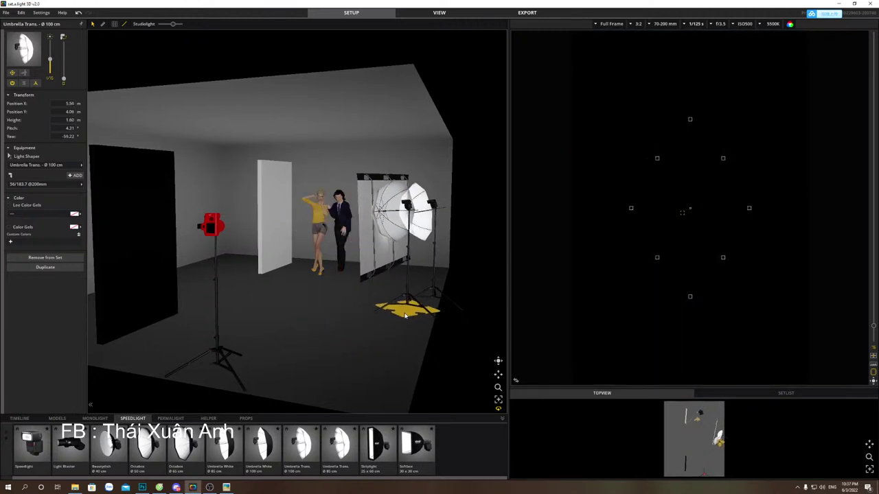
left_click(386, 332)
left_click(437, 298)
key("Delete")
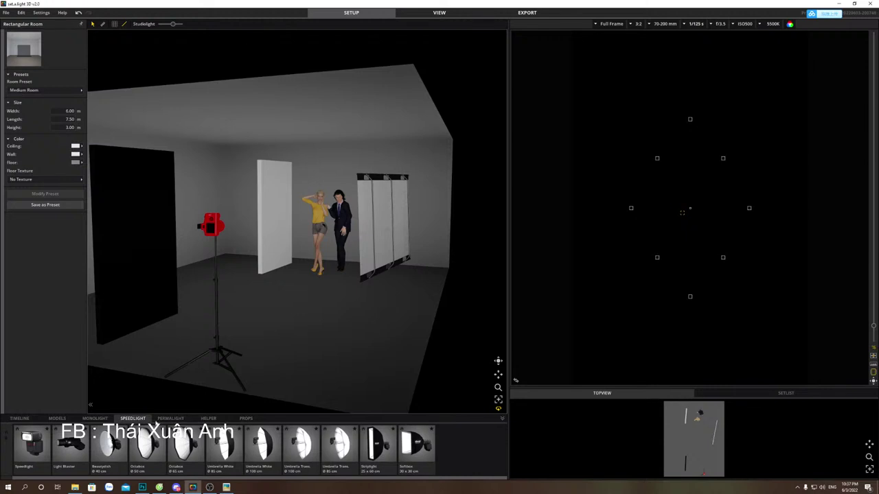
Add a monolight with a 100 cm translucent umbrella behind the silver reflector at about X 5.79 m, Y 3.27 m.
left_click(94, 418)
scroll(407, 436, "down", 3)
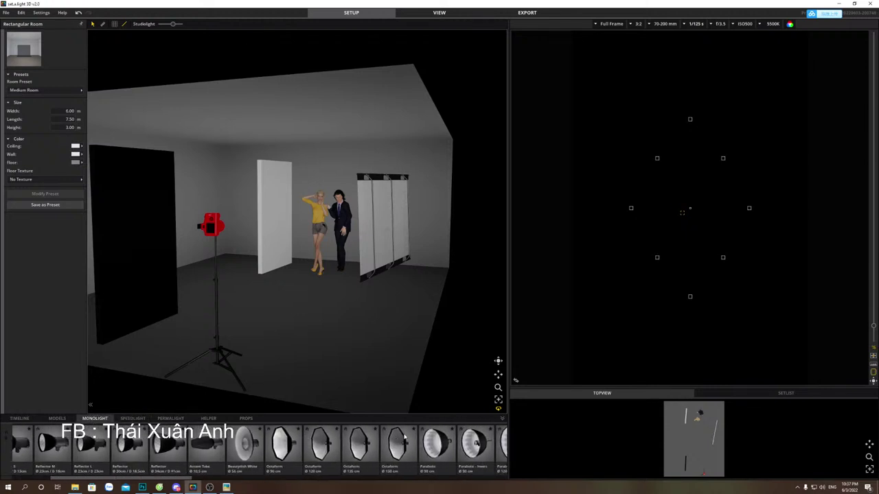
scroll(407, 437, "down", 5)
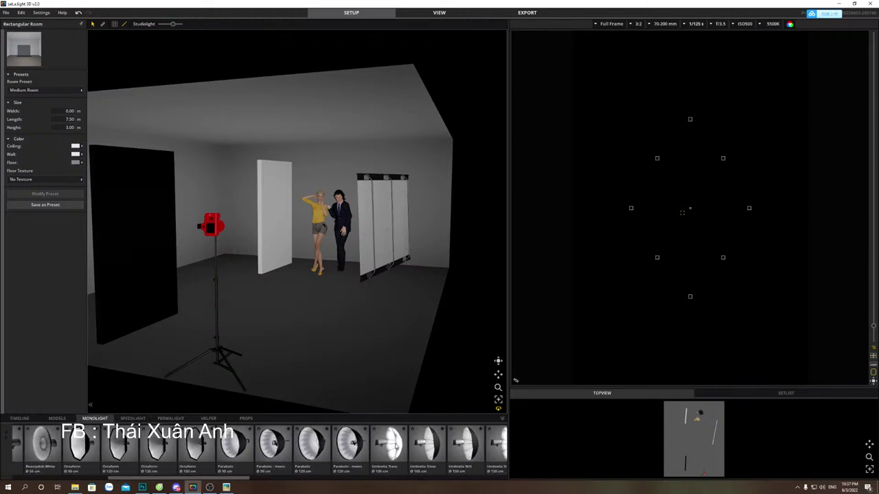
left_click_drag(391, 449, 429, 289)
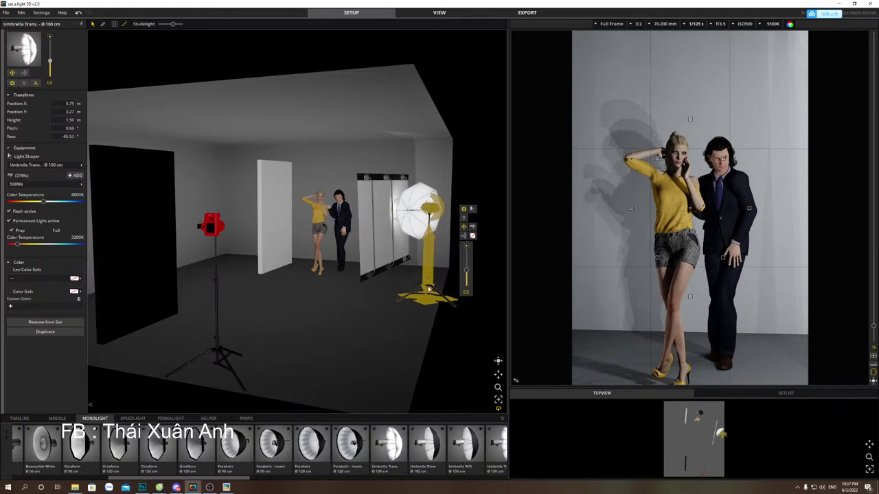
Try a second 100 cm translucent umbrella monolight at about X 5.35 m, Y 4.05 m with power 5.3, and remove it.
left_click_drag(429, 240, 407, 242)
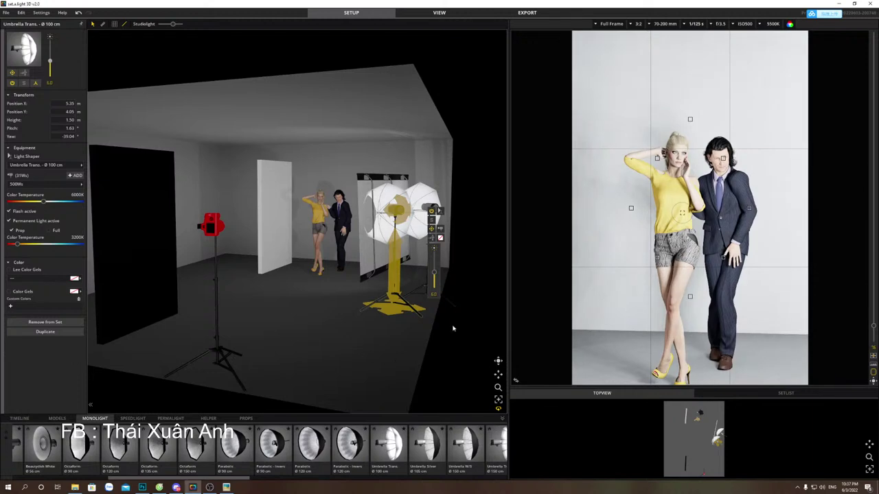
left_click(399, 266)
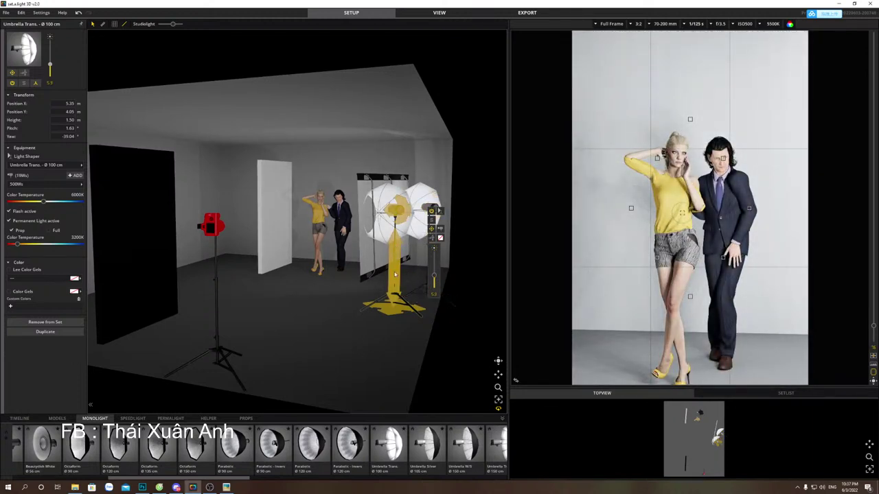
left_click(421, 291)
left_click_drag(422, 291, 395, 297)
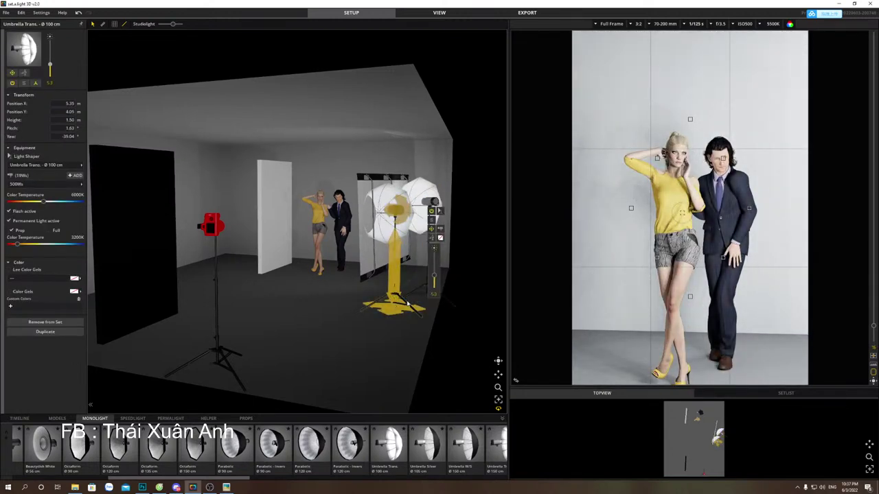
left_click(353, 363)
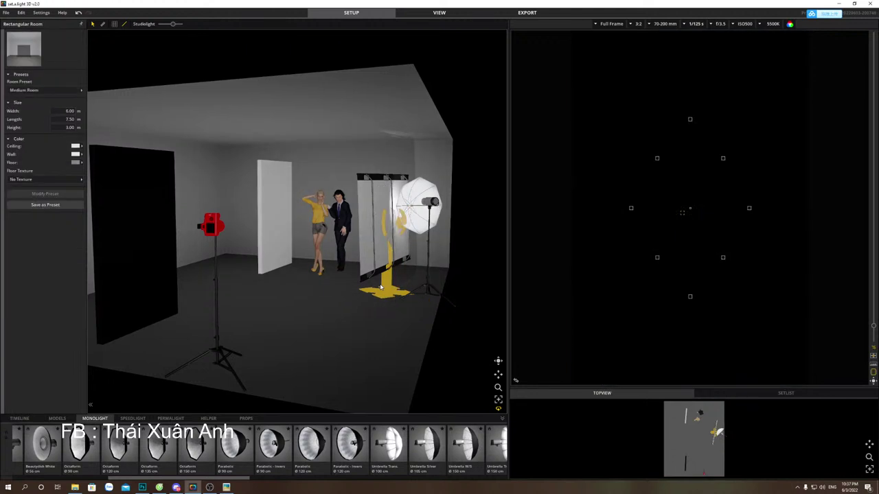
Add a 60 x 90 cm softbox monolight at about X 5.45 m, Y 4.35 m and aim it at the couple with about 5.2° pitch.
scroll(307, 447, "down", 3)
scroll(307, 447, "down", 5)
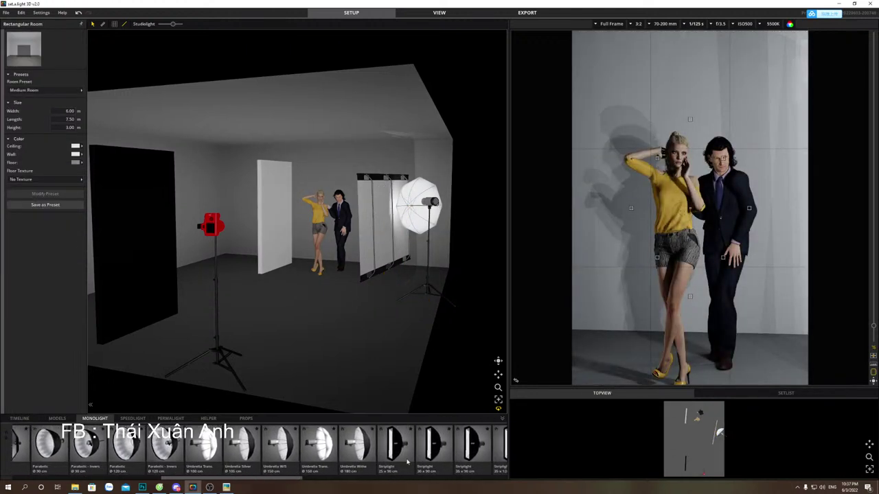
scroll(445, 442, "down", 3)
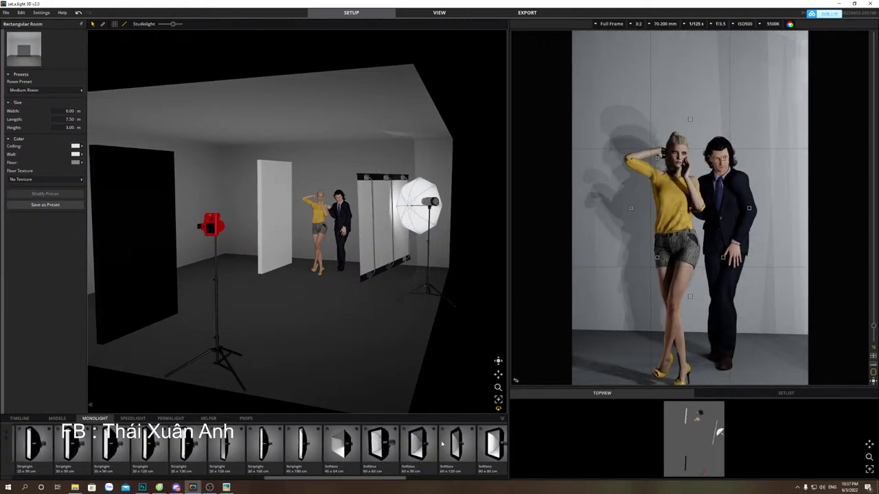
left_click_drag(376, 457, 471, 186)
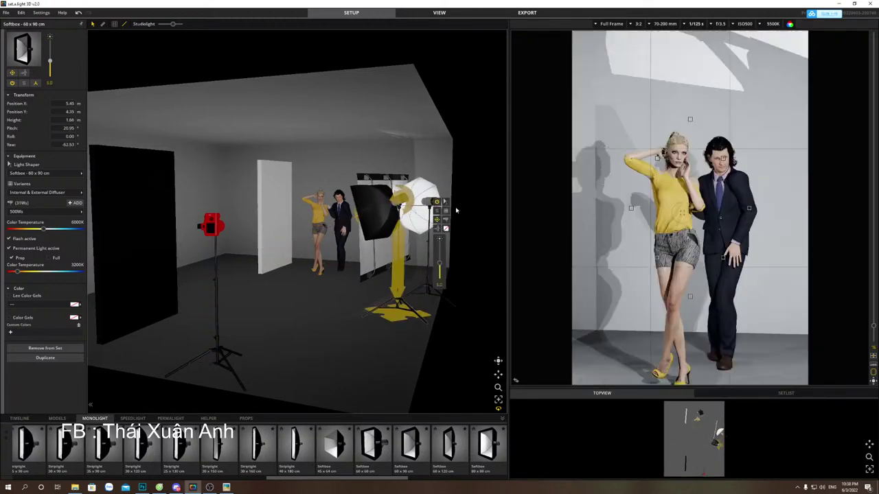
left_click_drag(405, 199, 407, 228)
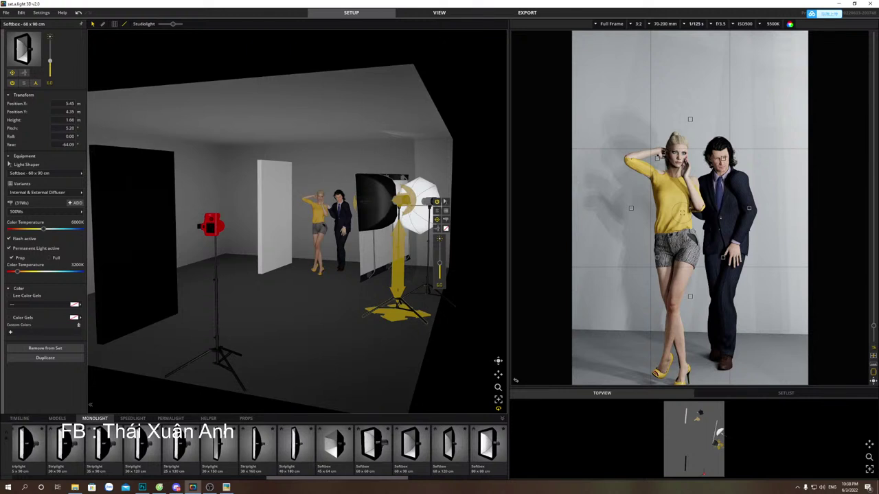
Try a light blocker behind the softbox at about X 5.60 m, Y 3.49 m, and remove it from the set.
left_click(208, 418)
left_click_drag(115, 451, 420, 310)
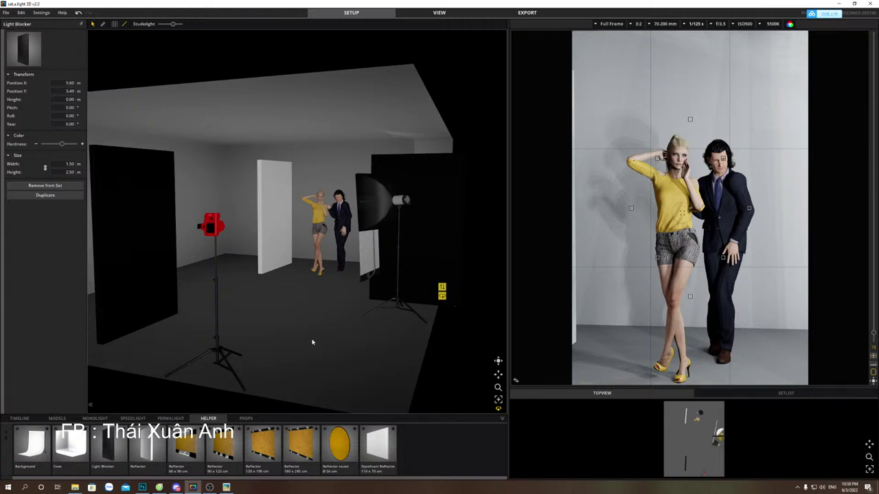
key("Delete")
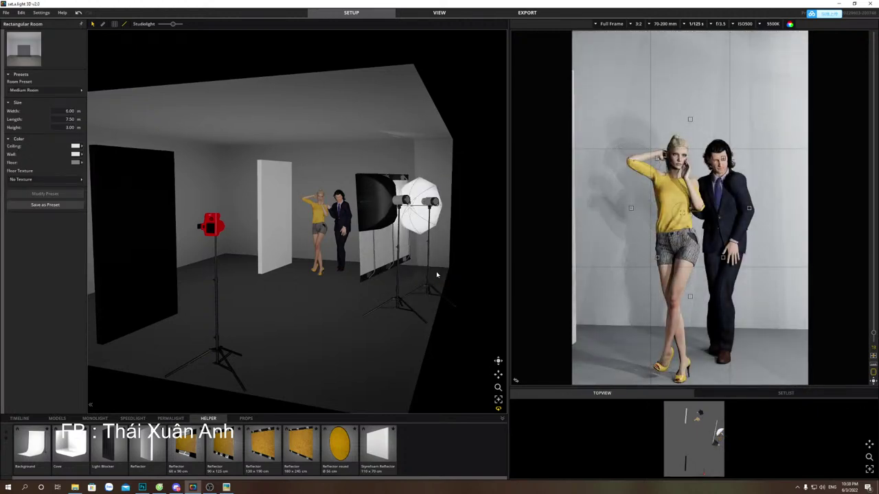
Remove the 100 cm translucent umbrella monolight and the 60 x 90 cm softbox monolight from the set.
left_click_drag(402, 260, 387, 263)
left_click(429, 226)
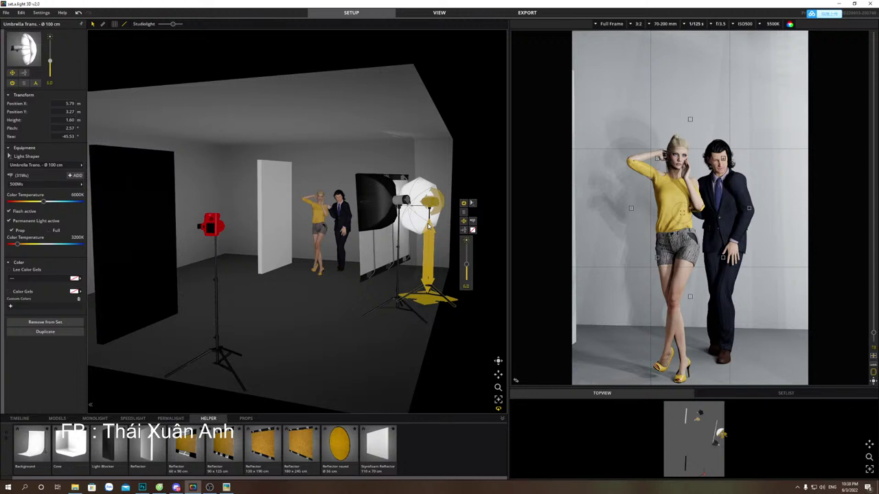
key("Delete")
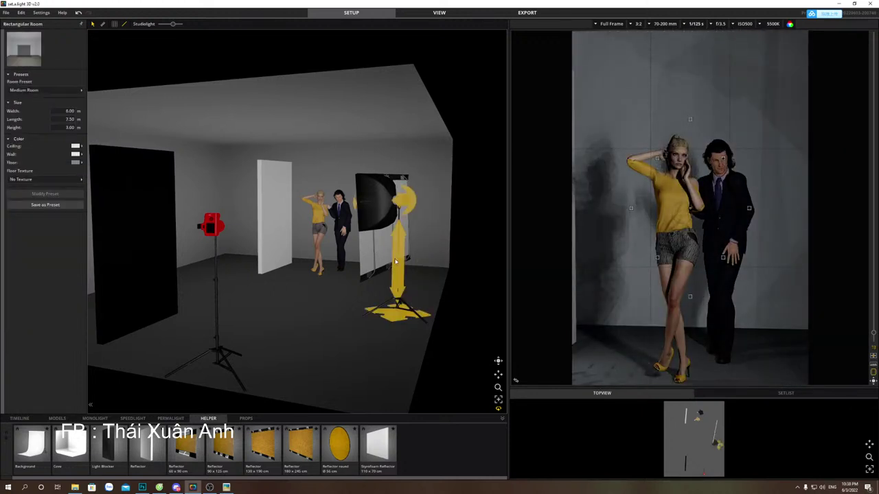
left_click(397, 304)
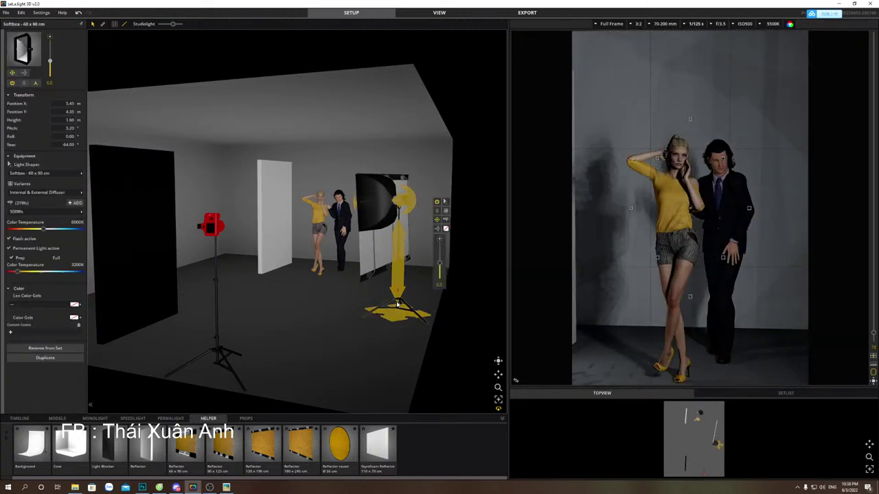
key("Delete")
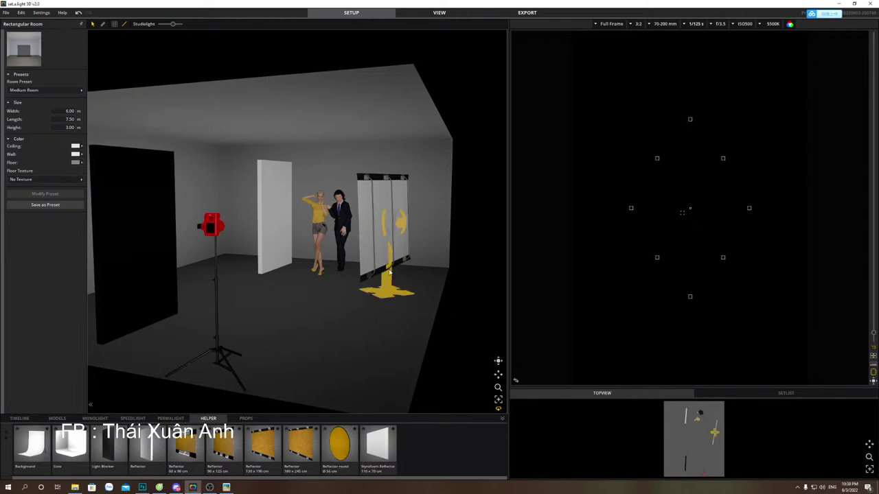
Move the silver reflector to about X 5.27 m, Y 5.08 m, raise it to 1.97 m and tilt it to about 33.9° pitch, -60.8° yaw.
left_click(389, 272)
left_click_drag(384, 295, 379, 322)
left_click_drag(396, 254, 386, 172)
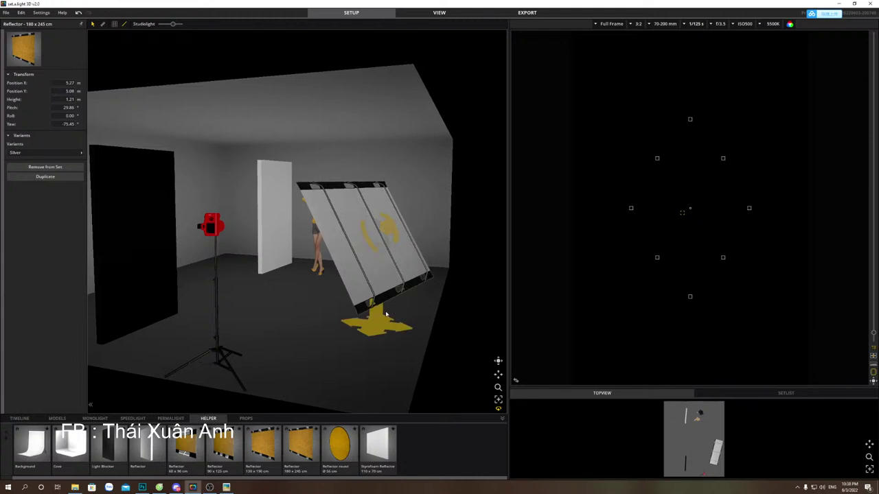
left_click_drag(378, 311, 382, 252)
left_click_drag(391, 192, 357, 167)
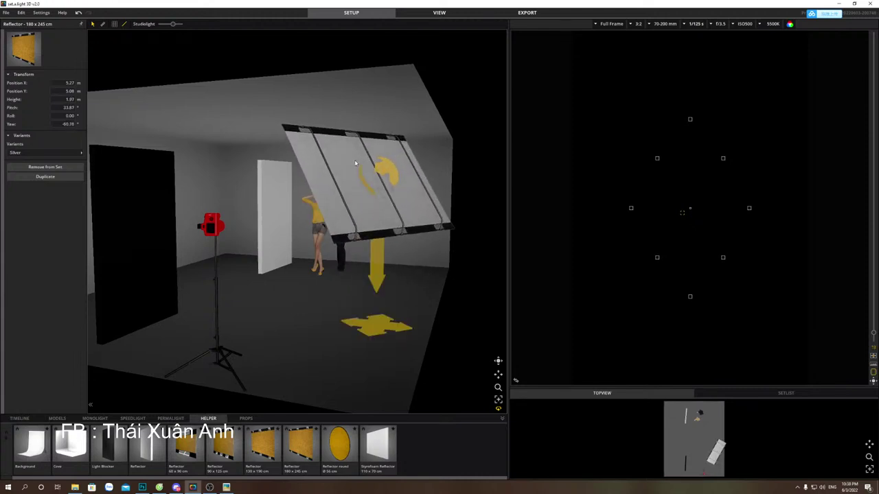
Add a 100 cm translucent umbrella monolight facing the silver reflector at about X 5.92 m, Y 6.10 m, height 2.35 m.
left_click(133, 418)
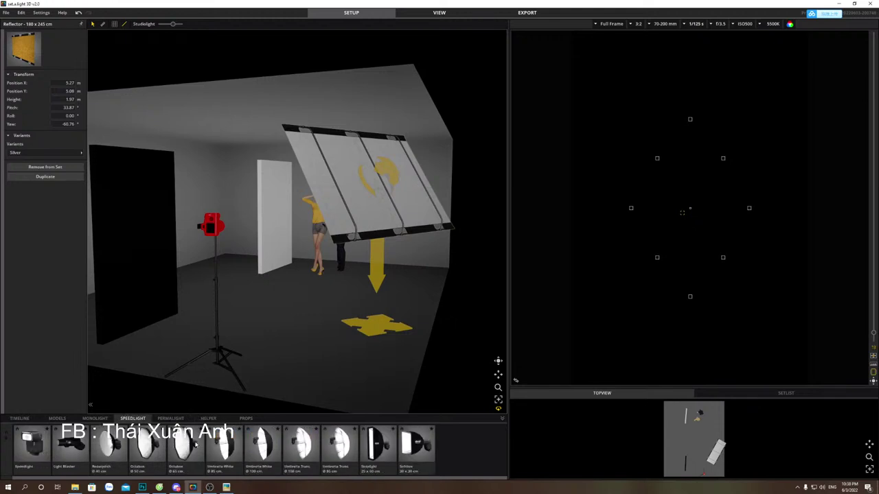
left_click(95, 418)
scroll(388, 439, "down", 8)
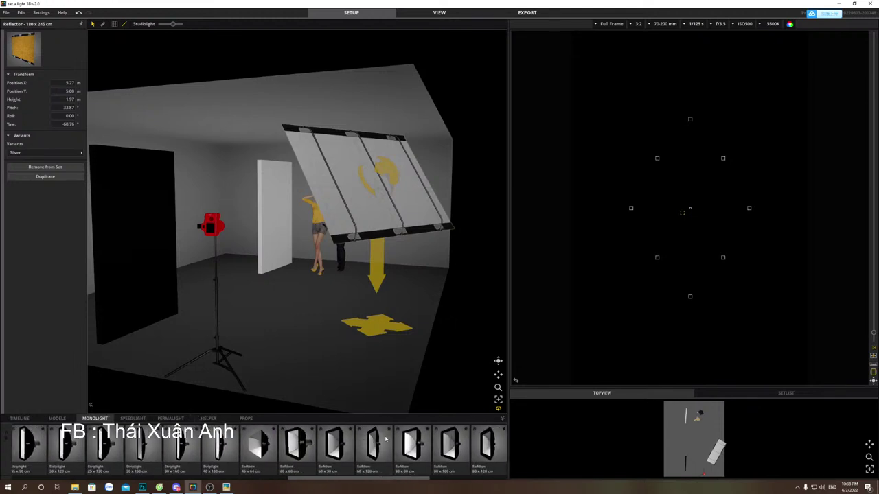
scroll(344, 442, "up", 3)
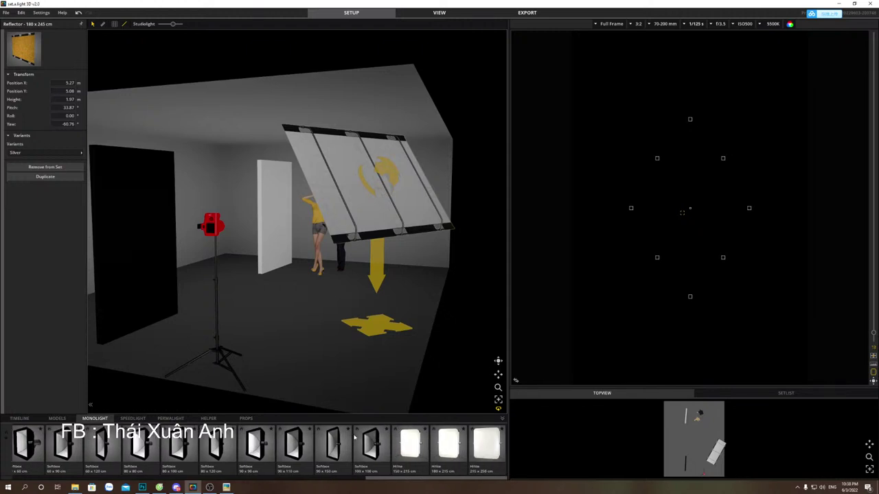
scroll(252, 450, "up", 6)
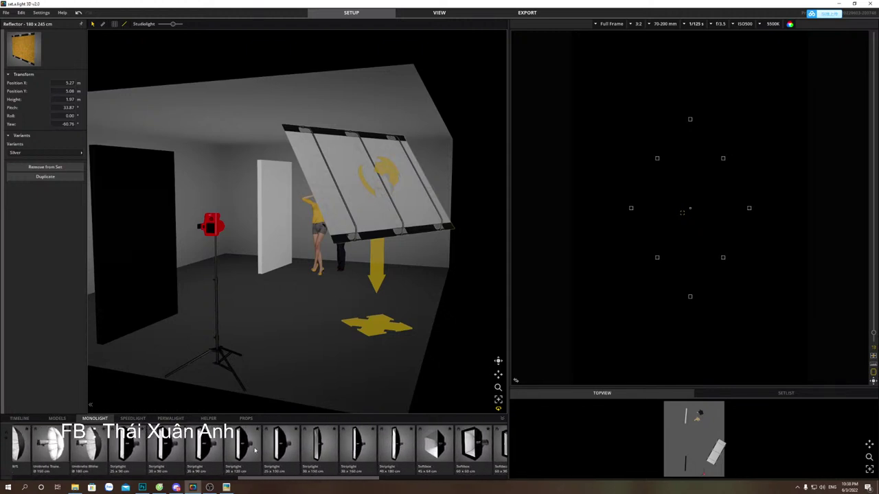
scroll(257, 451, "up", 3)
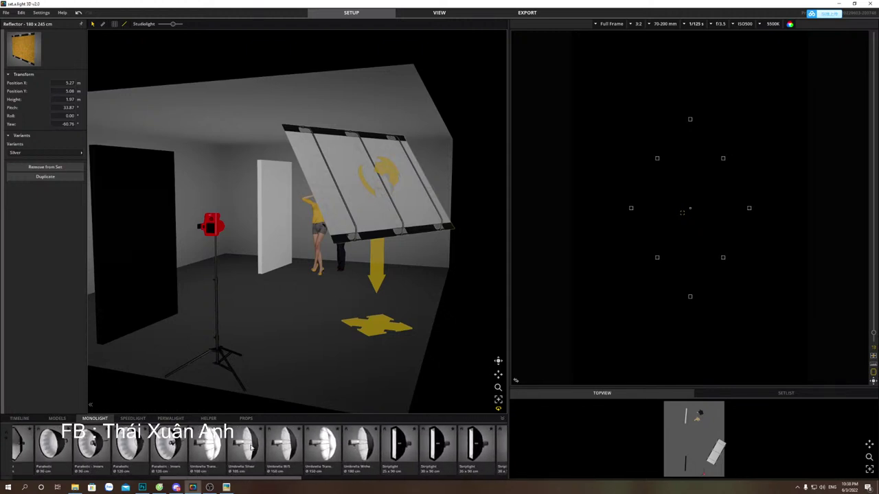
left_click_drag(208, 446, 411, 209)
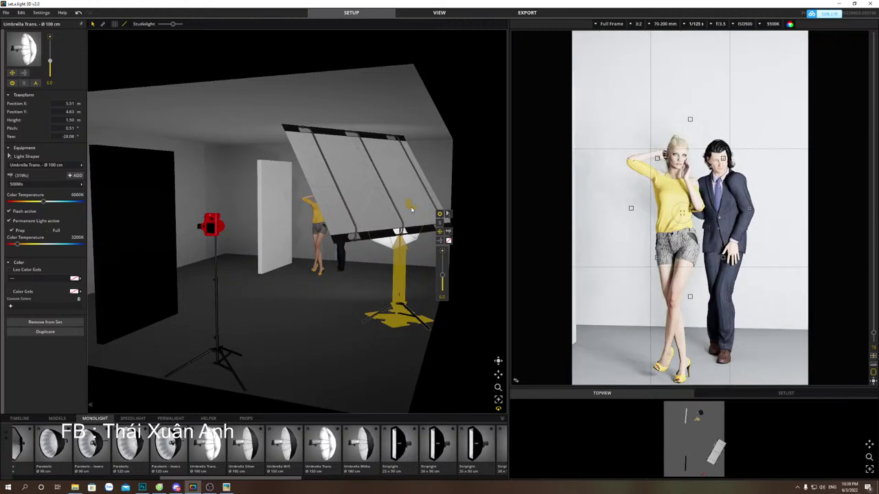
left_click_drag(404, 263, 460, 140)
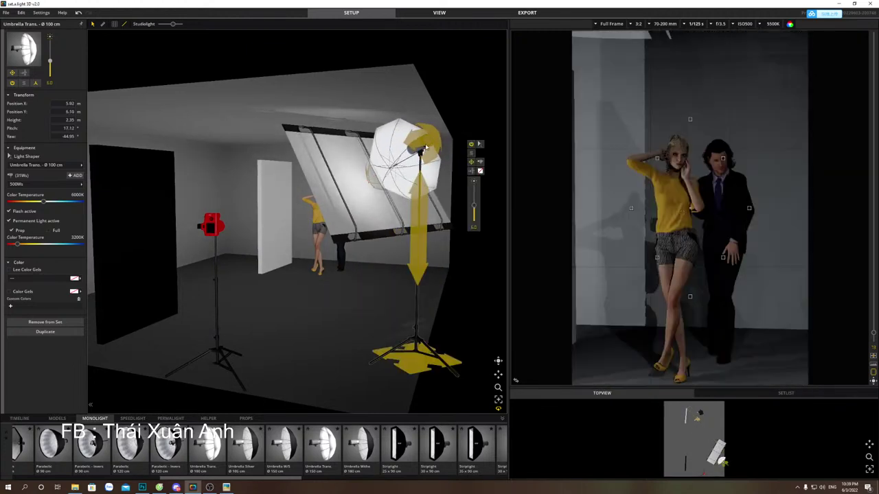
Set the umbrella monolight's power to about 9.2 and shift the white reflector panel to about X 1.65 m, Y 1.36 m.
scroll(477, 205, "up", 5)
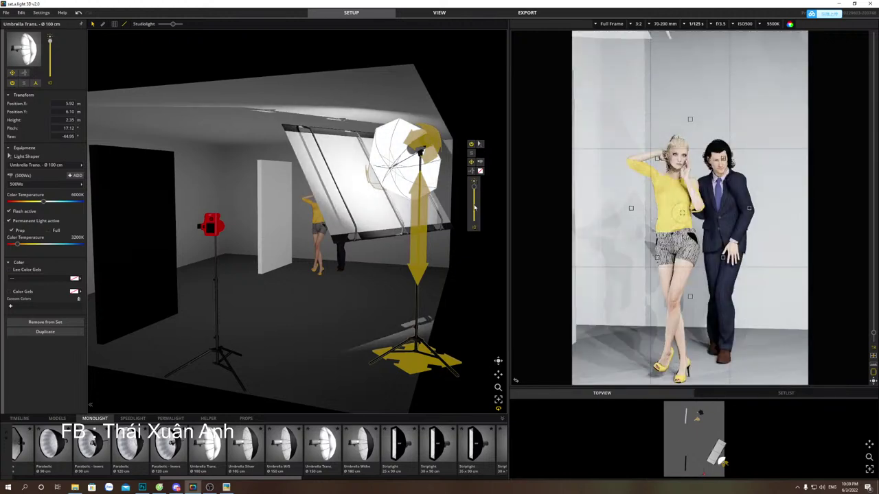
scroll(474, 192, "down", 2)
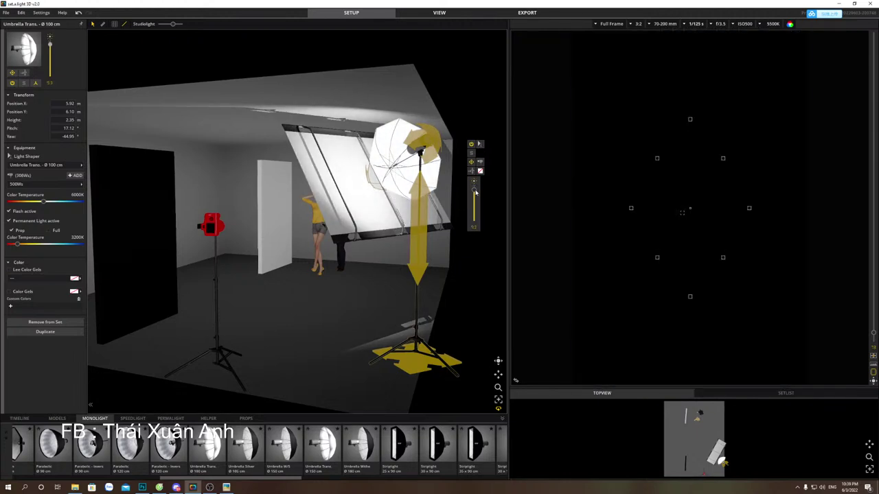
left_click_drag(282, 264, 262, 266)
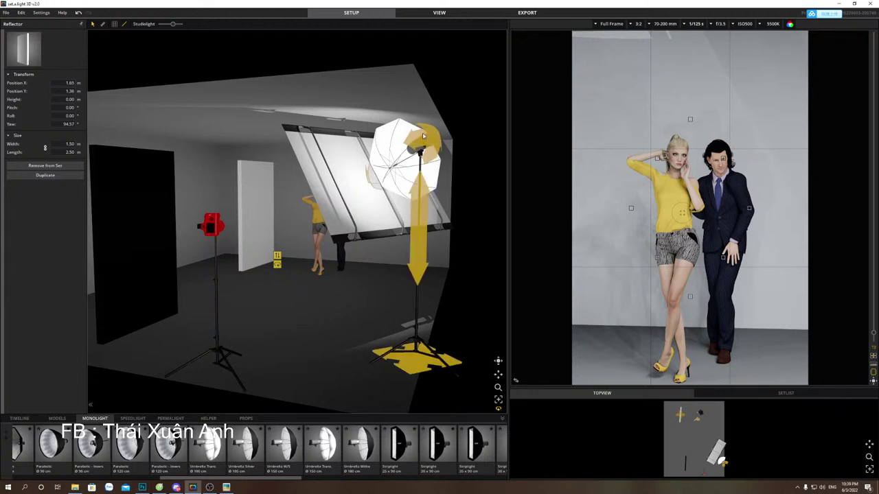
Fine-tune the umbrella monolight to about X 5.96 m, Y 6.11 m and re-aim it to about 23.8° pitch, -49.2° yaw.
left_click(423, 135)
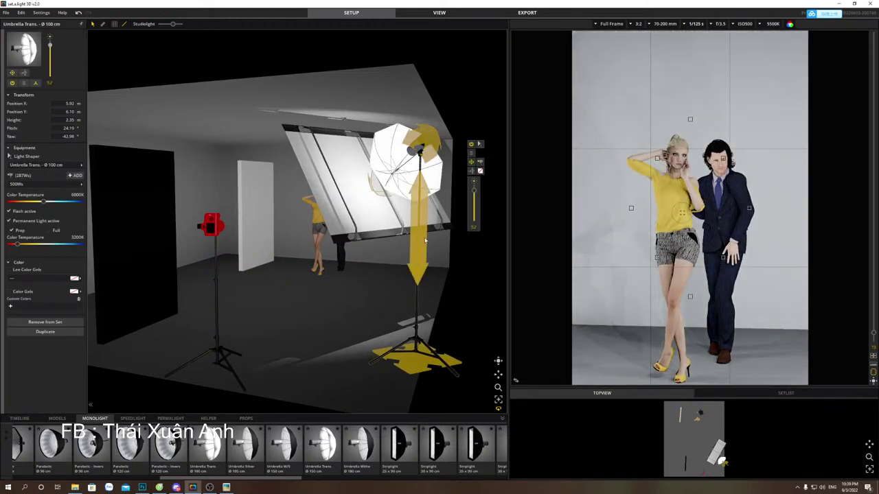
mouse_move(420, 354)
left_mouse_down()
mouse_move(421, 340)
mouse_move(427, 356)
left_mouse_up()
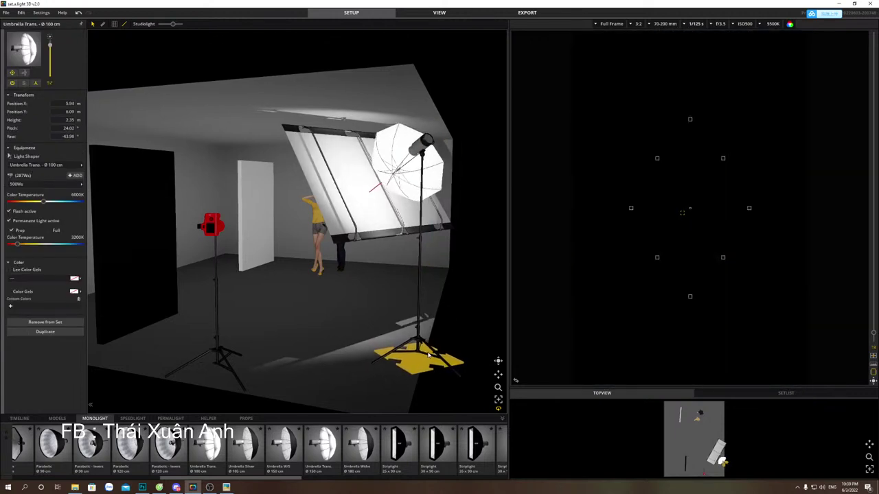
left_click_drag(440, 147, 442, 147)
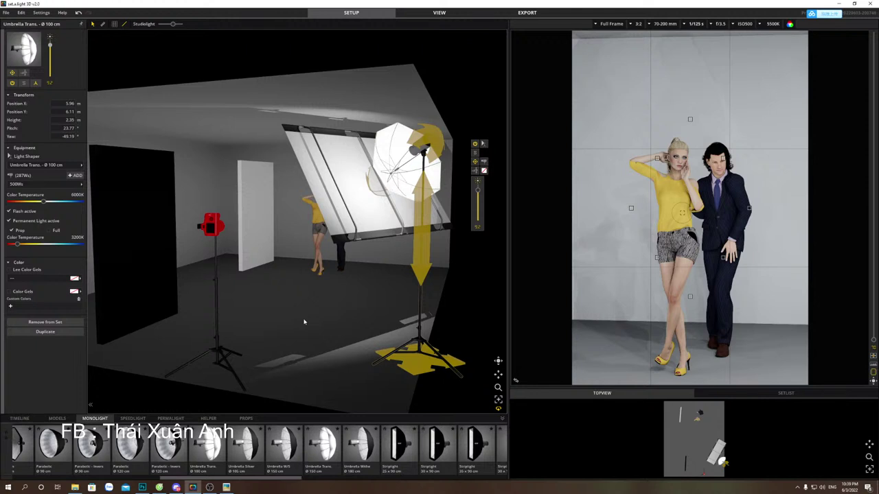
Set the silver reflector nearly upright facing the camera at about X 3.97 m, Y 2.81 m, height 1.19 m, pitch 3.7°.
left_click(357, 215)
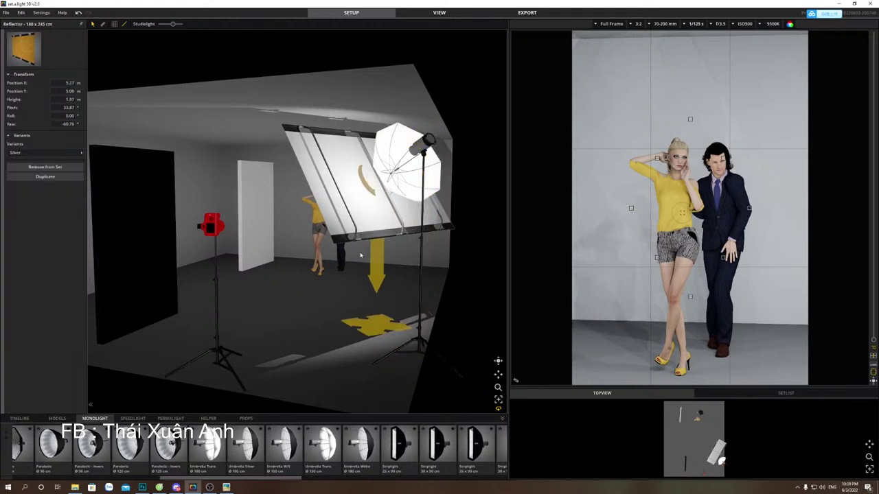
left_click_drag(379, 321, 314, 314)
left_click_drag(337, 216, 295, 300)
left_click_drag(322, 238, 605, 239)
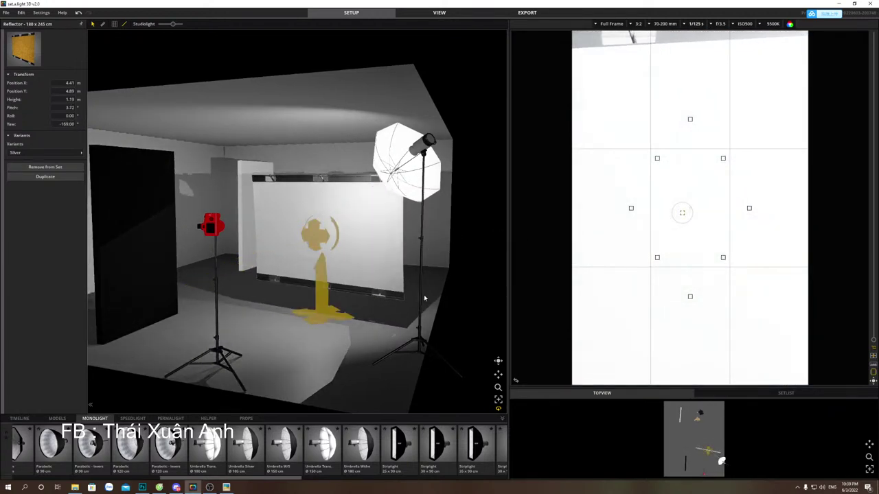
left_click_drag(328, 320, 344, 279)
Bring the couple in front of the reflector, the woman at about X 3.84 m, Y 3.48 m and the man at X 4.12 m, Y 3.54 m.
left_click(343, 276)
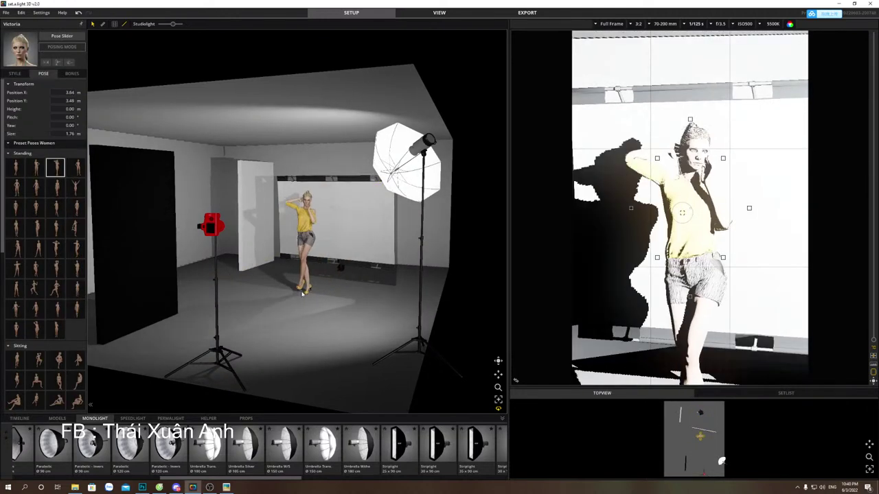
left_click(337, 288)
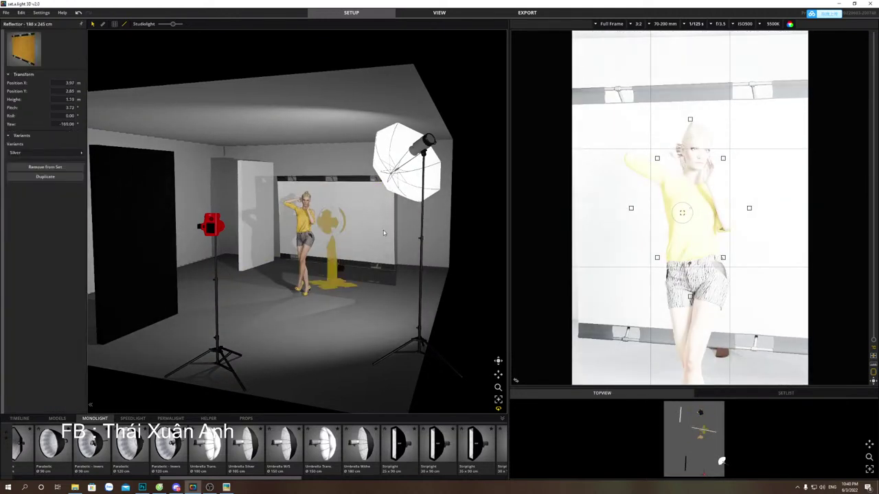
left_click(333, 281)
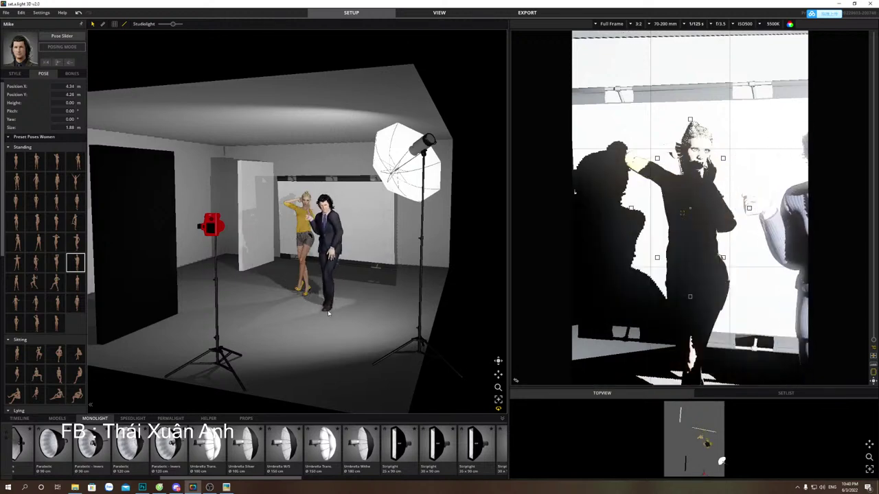
left_click_drag(330, 299, 332, 294)
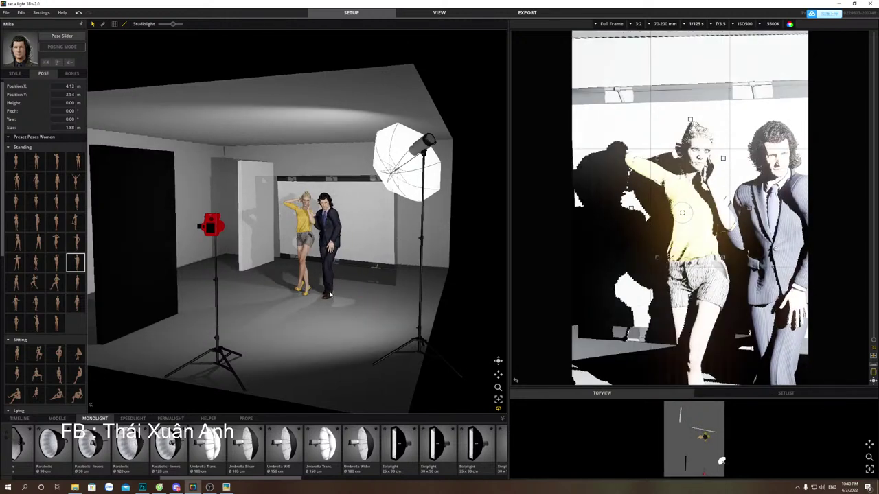
Place the umbrella monolight behind the reflector at about X 4.37 m, Y 1.87 m, yaw 170°, and shift the reflector to X 3.89 m, Y 2.97 m.
left_click(405, 346)
left_click_drag(405, 346, 365, 278)
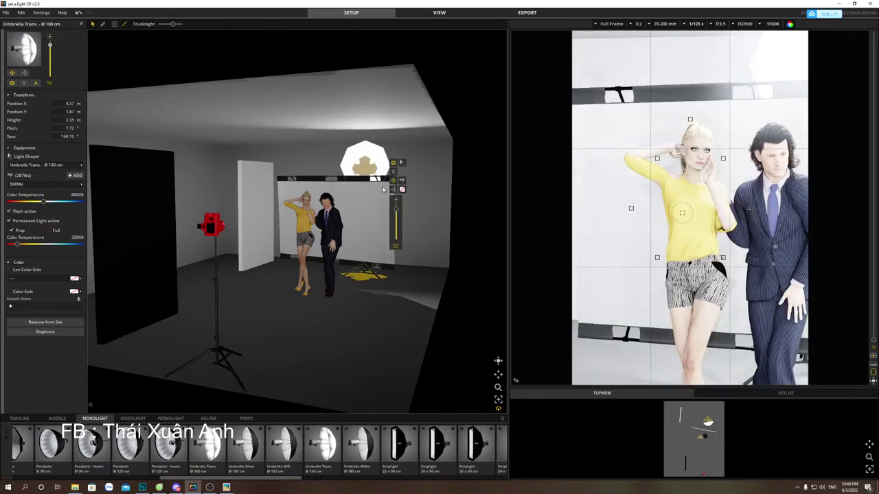
left_click_drag(377, 172, 358, 160)
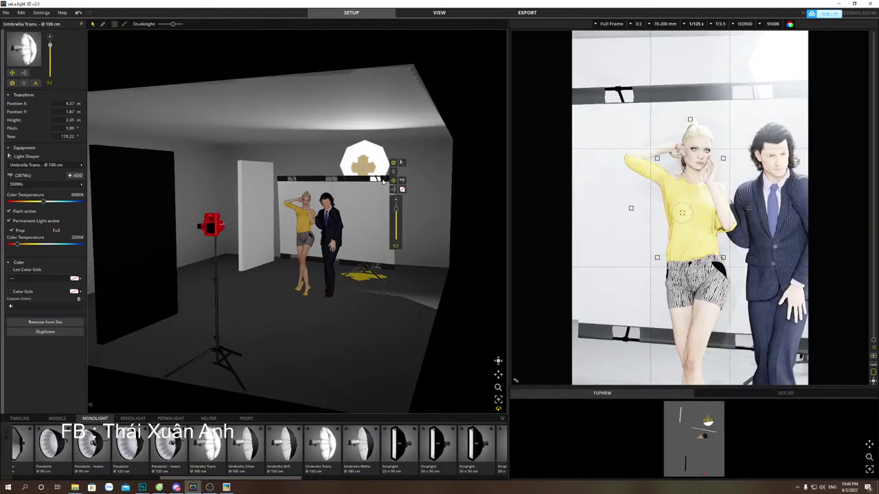
left_click(368, 220)
left_click_drag(345, 287, 426, 333)
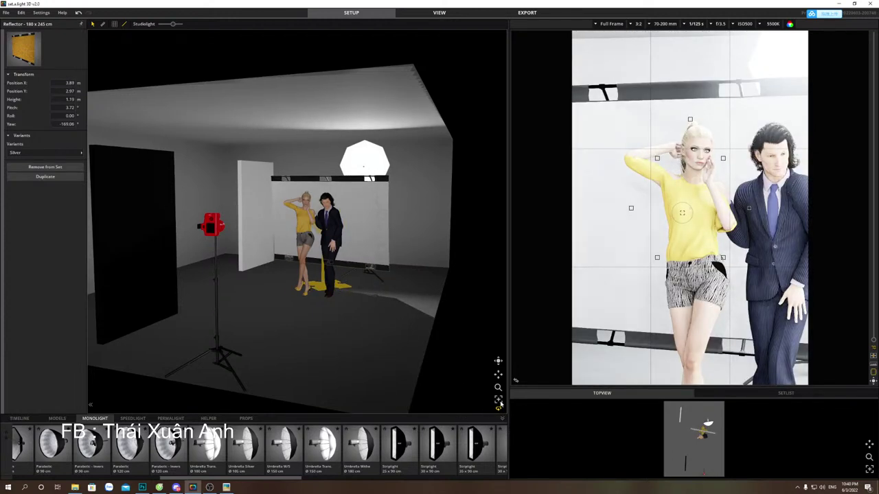
Lower the umbrella monolight behind the reflector to about 1.58 m, with about -1.8° pitch.
scroll(484, 406, "up", 3)
left_click_drag(499, 374, 480, 368)
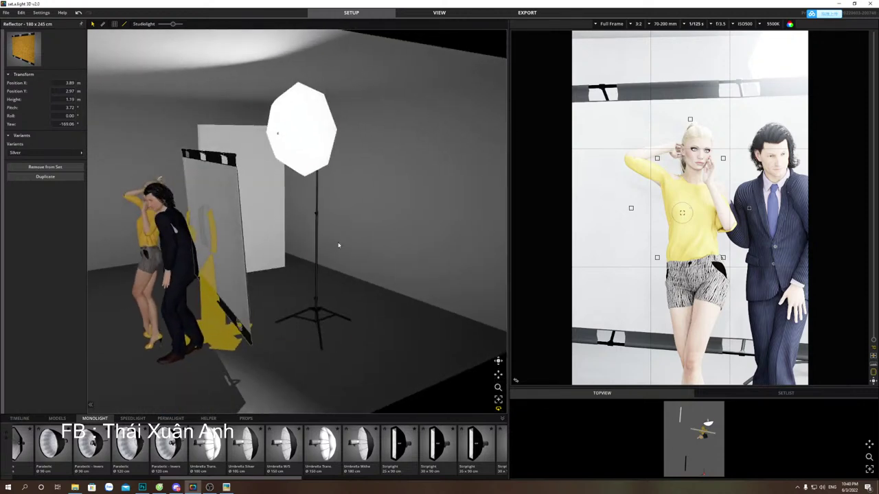
left_click(319, 270)
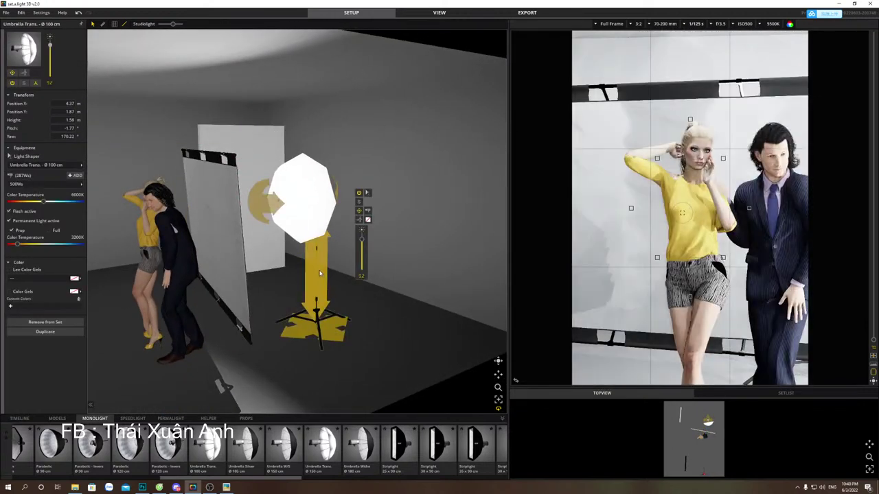
left_click(330, 254)
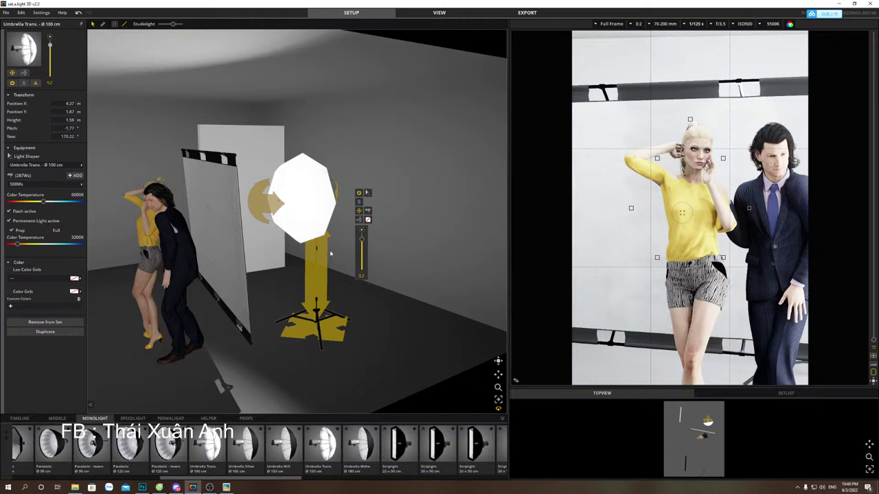
Roll the silver reflector behind the couple to about -1.9°.
left_click(221, 189)
left_click(213, 172)
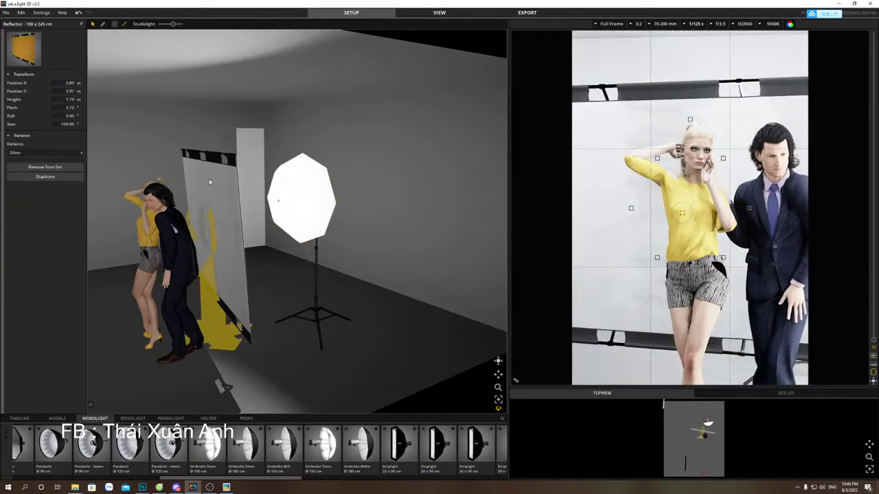
left_click_drag(215, 219, 213, 230)
Reframe the couple by moving the camera to about X 4.08 m, Y 7.20 m and aiming it to about 3.4° pitch, -4.2° yaw.
left_click(499, 361)
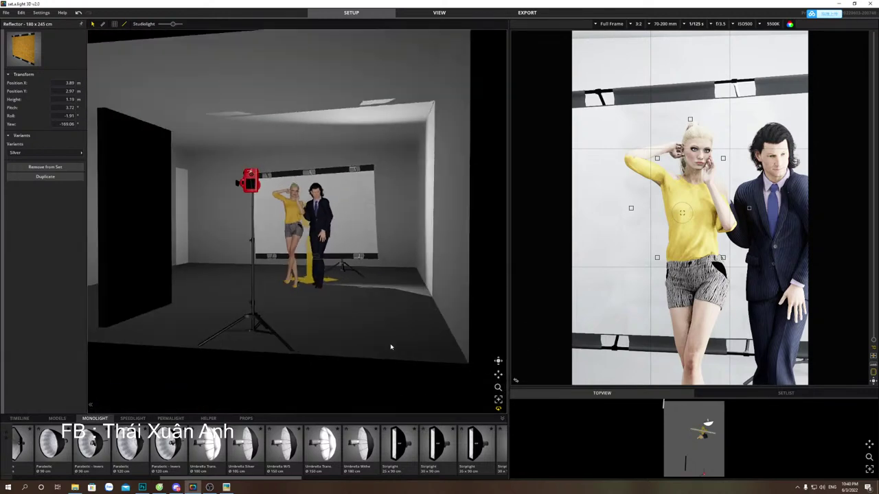
left_click(256, 230)
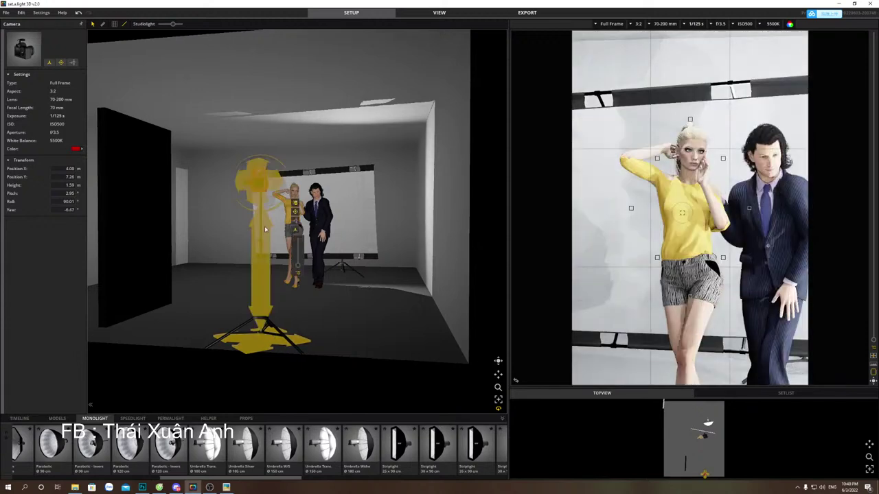
left_click(265, 189)
mouse_move(265, 190)
left_mouse_down()
mouse_move(252, 187)
mouse_move(271, 191)
left_mouse_up()
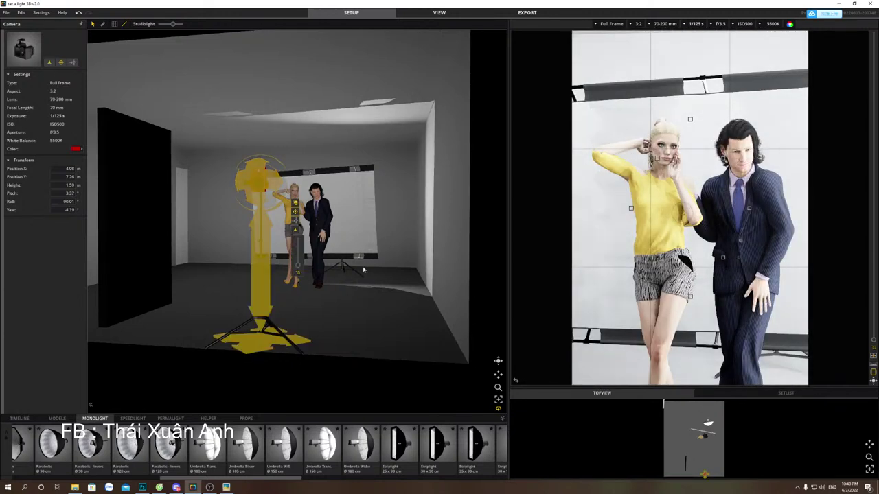
Tighten the framing of the couple to an 85 mm focal length and aim the camera to about 4.5° pitch, -3.3° yaw.
scroll(348, 240, "up", 10)
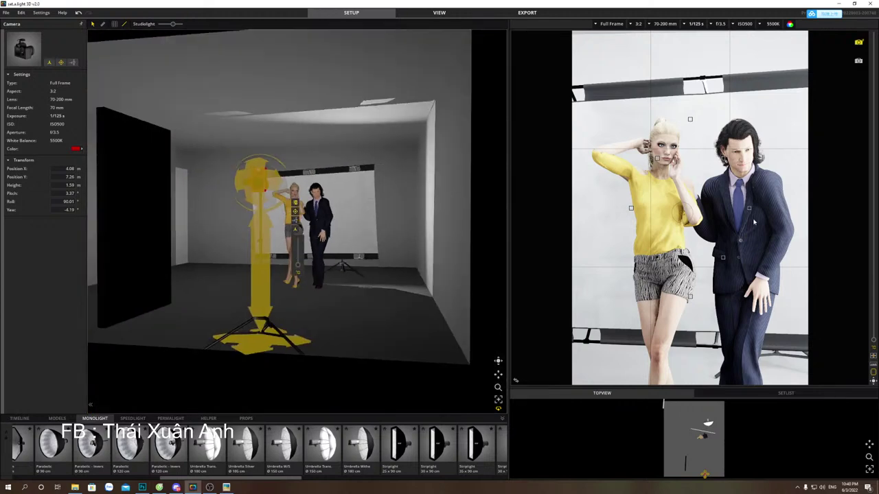
scroll(747, 227, "up", 3)
scroll(747, 226, "up", 2)
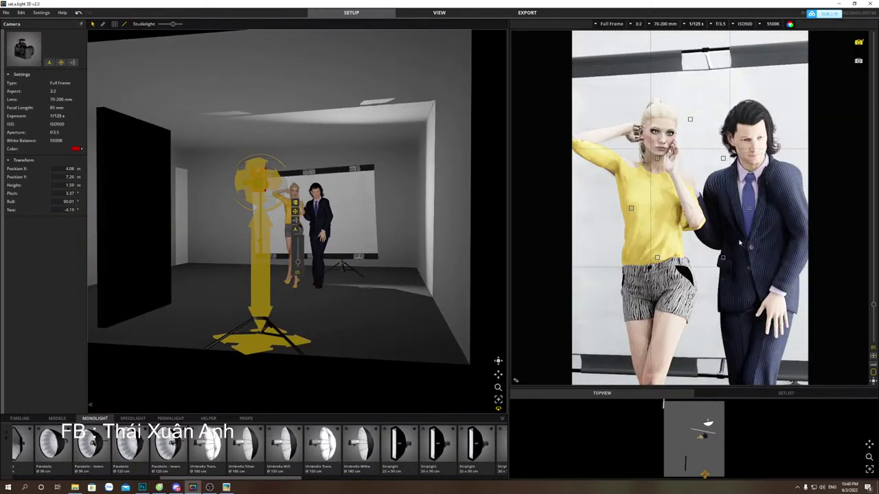
left_click_drag(872, 382, 864, 378)
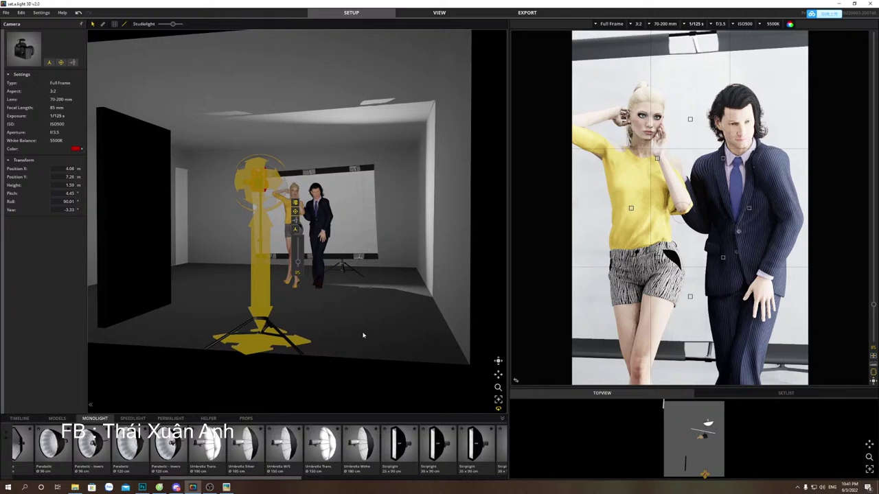
Move the light blocker beside the couple to about X 5.41 m, Y 4.64 m.
left_click_drag(134, 227, 416, 293)
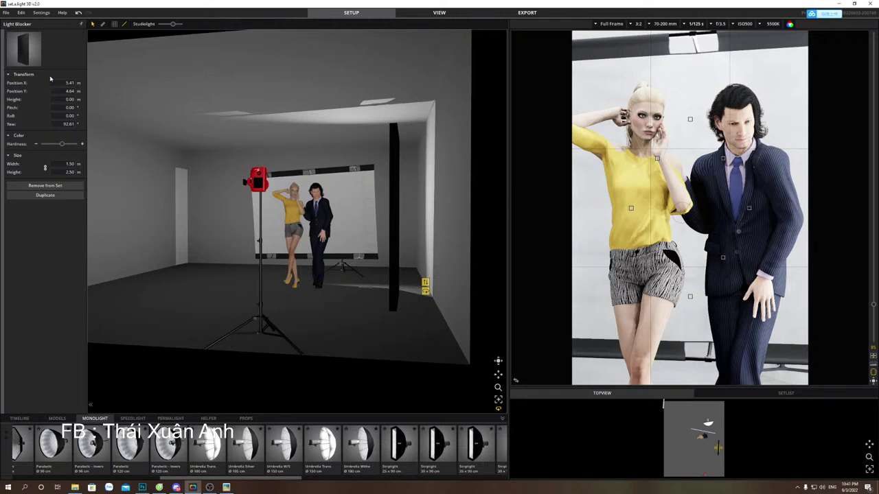
Give the male model the preset standing pose with one arm raised above his head.
left_click(57, 419)
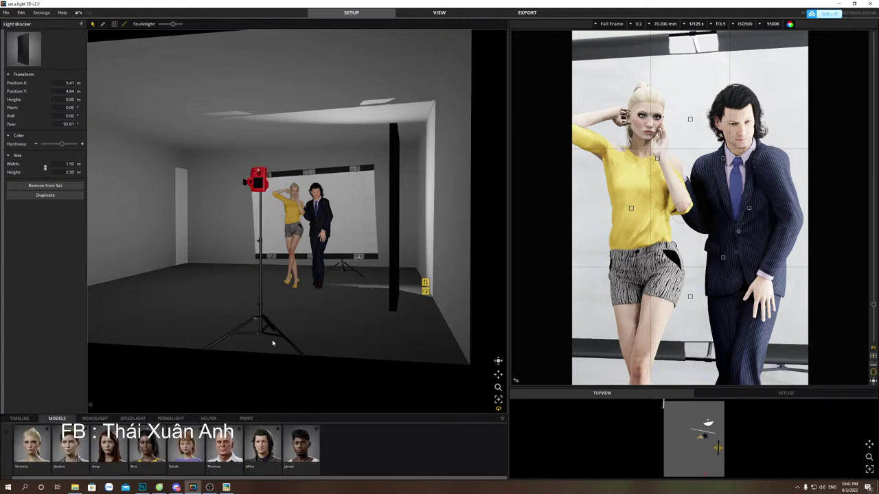
left_click(320, 238)
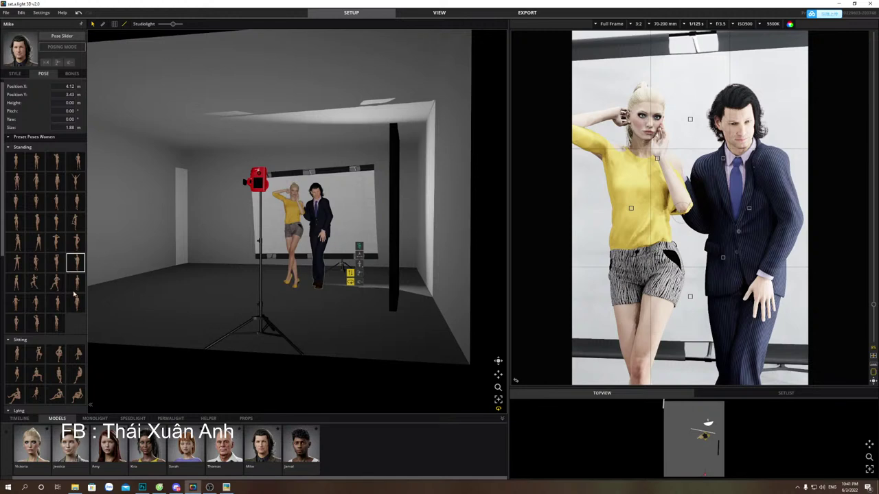
scroll(84, 287, "down", 2)
left_click(37, 249)
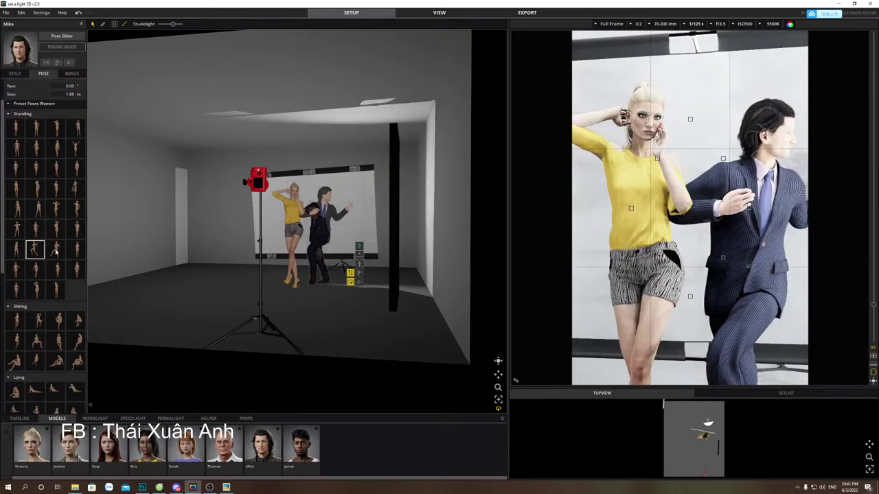
left_click(36, 291)
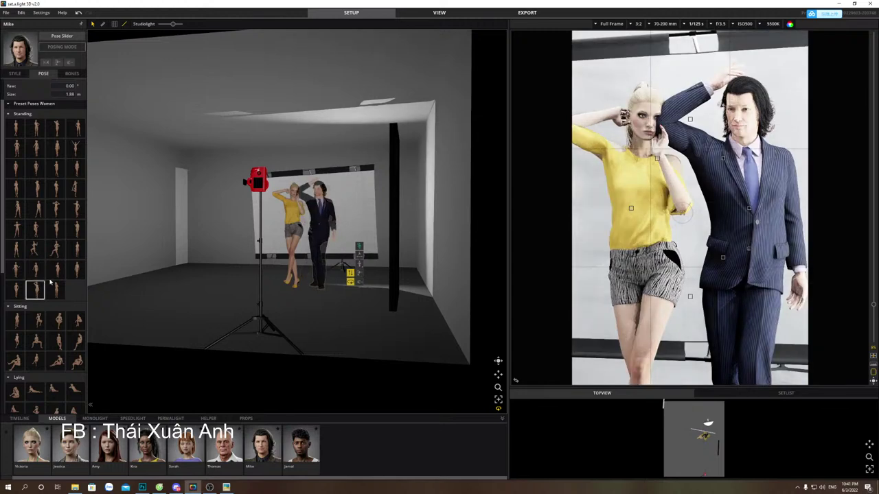
Give the female model the standing pose with one hand at her neck and one on her hip, and place her at about X 3.82 m, Y 3.73 m.
left_click(294, 268)
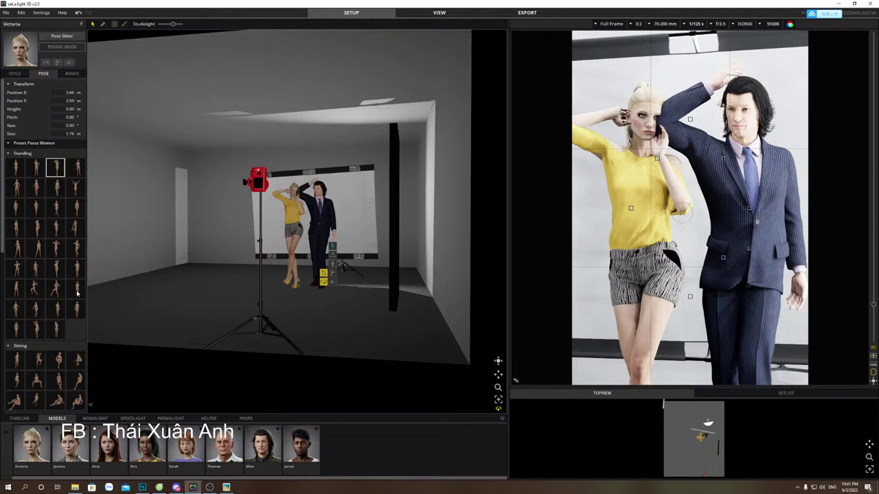
left_click(60, 272)
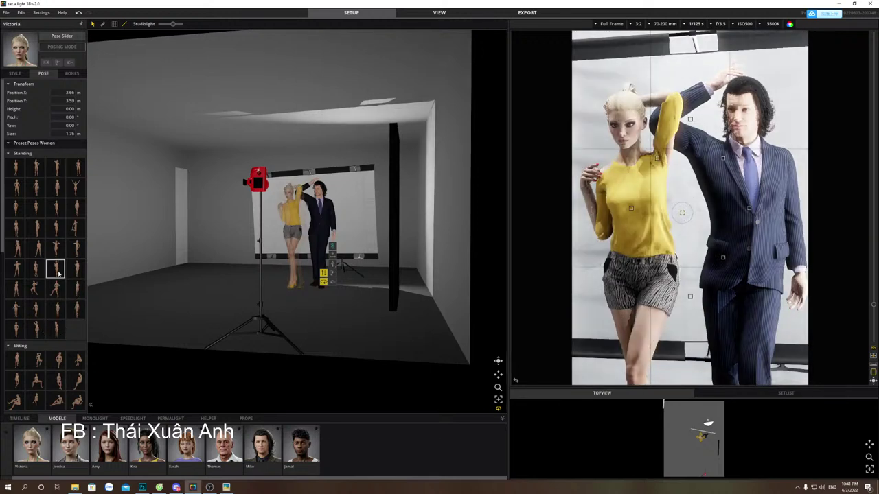
left_click(79, 235)
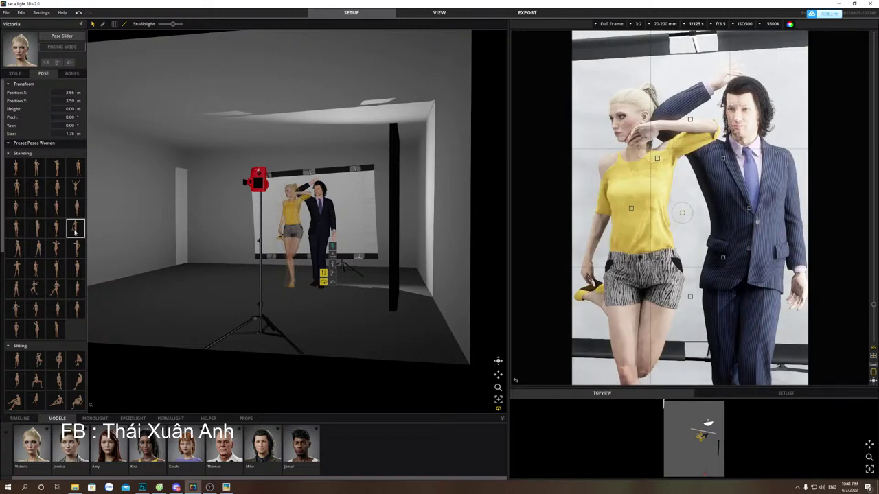
left_click(81, 254)
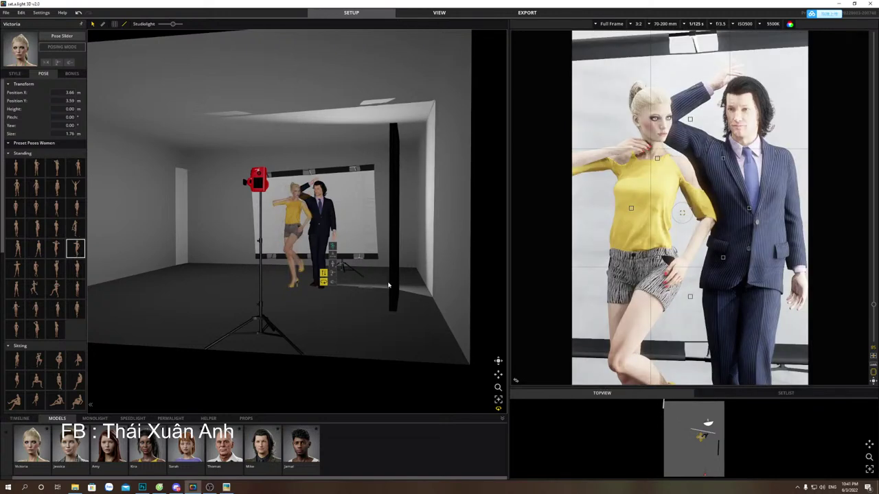
left_click_drag(294, 281, 303, 285)
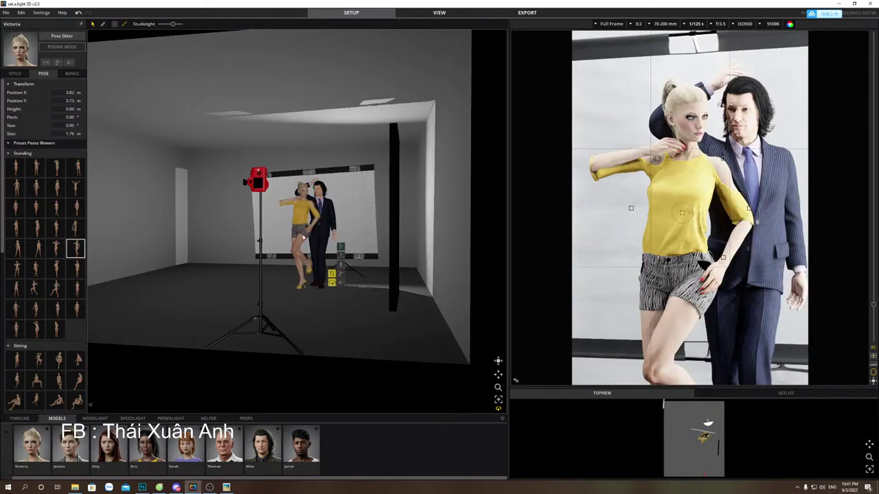
Aim the camera at the couple's upper bodies with about 0.9° pitch, -3.1° yaw.
left_click(261, 190)
mouse_move(261, 190)
left_mouse_down()
mouse_move(247, 206)
mouse_move(254, 194)
left_mouse_up()
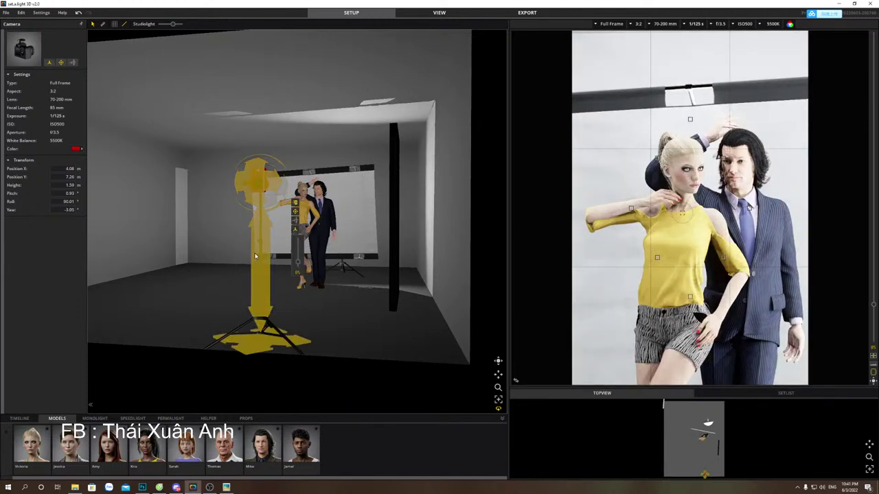
Relocate the silver reflector and umbrella monolight to face the couple from behind the camera, and move the camera to about X 3.67 m, Y 6.40 m.
left_click(318, 274)
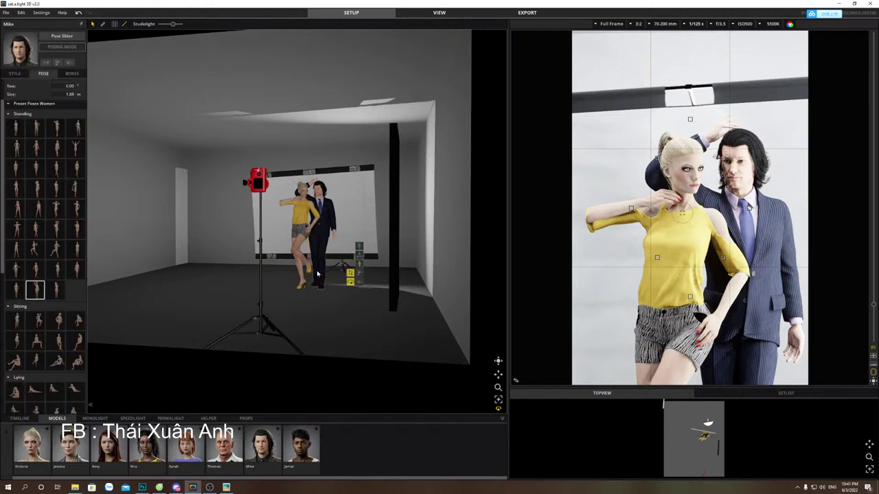
left_click(371, 241)
left_click_drag(335, 284, 208, 340)
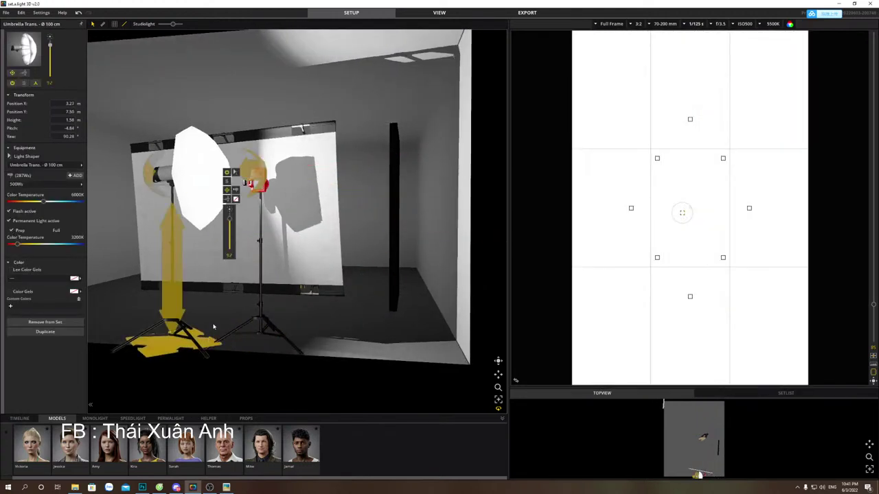
left_click_drag(226, 190, 357, 288)
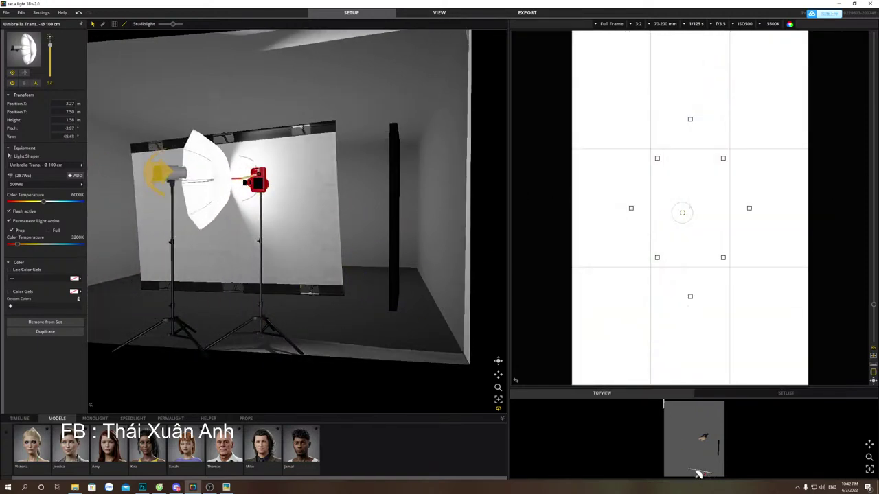
left_click_drag(698, 474, 693, 471)
left_click_drag(292, 326, 308, 295)
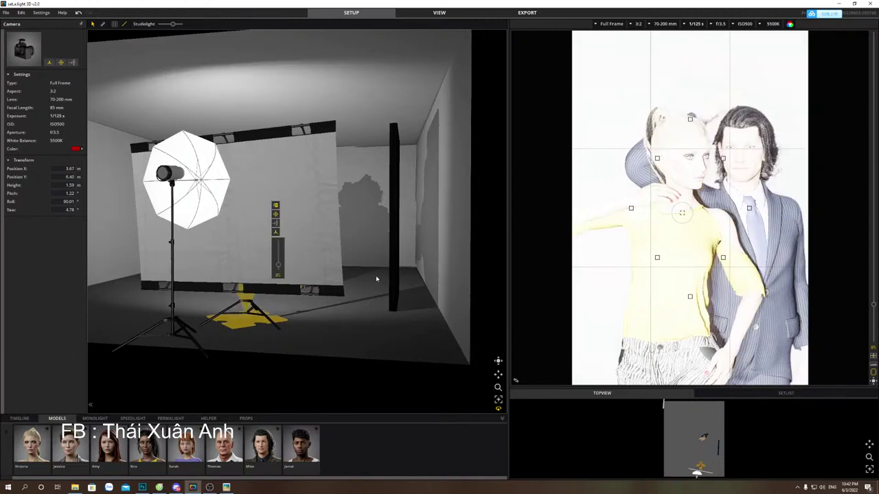
Reduce the 100 cm umbrella monolight's power to 5.0.
left_click(206, 199)
left_click_drag(230, 222, 230, 241)
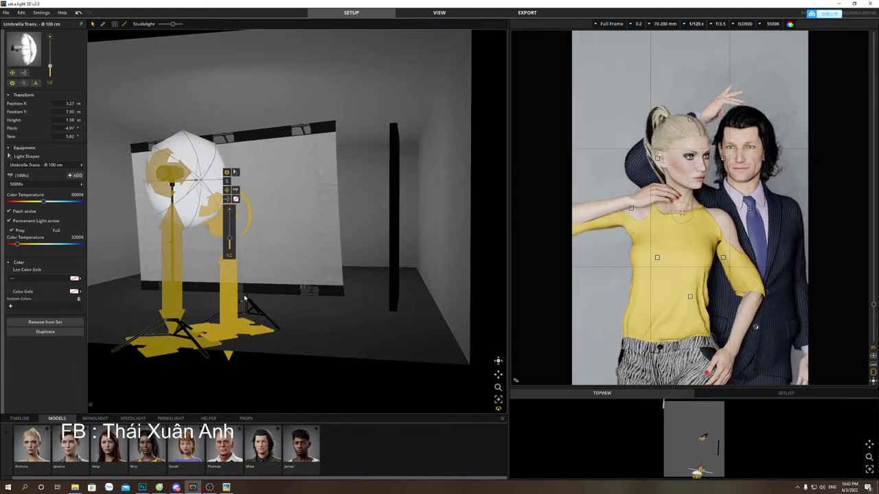
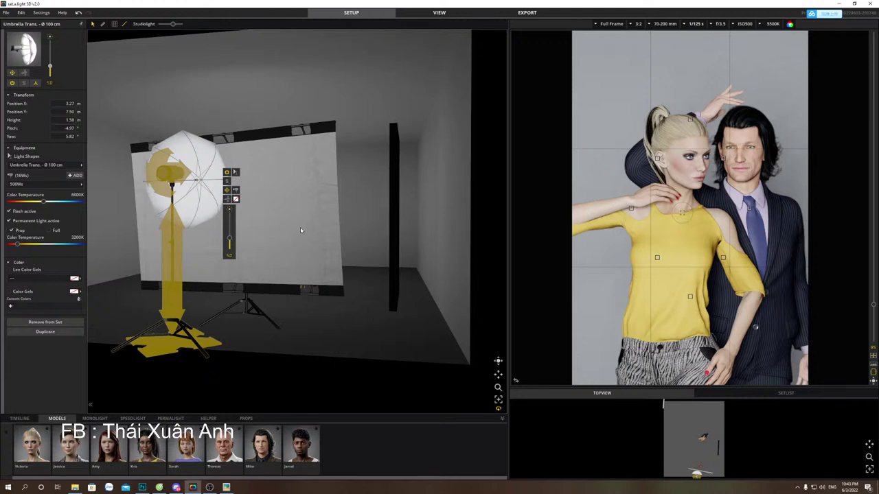
Tilt the silver reflector to about -29.7° pitch and raise it to about 1.63 m.
left_click(245, 215)
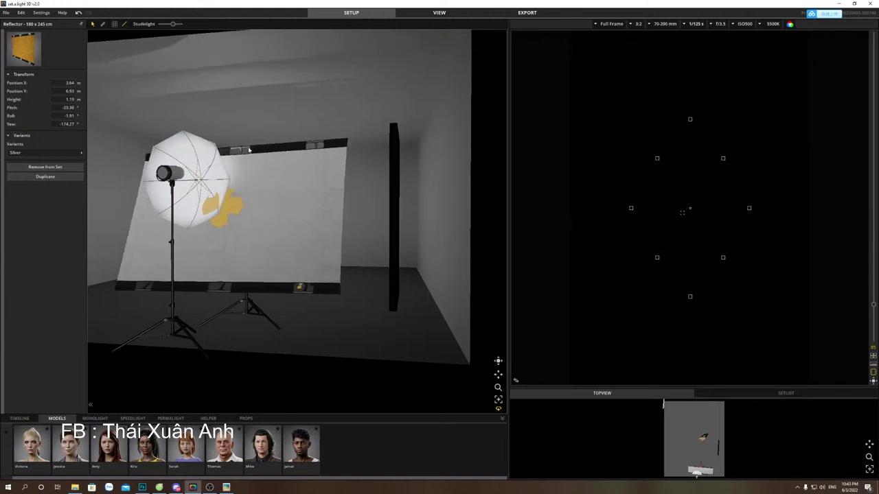
left_click_drag(249, 150, 251, 137)
left_click_drag(233, 294, 231, 274)
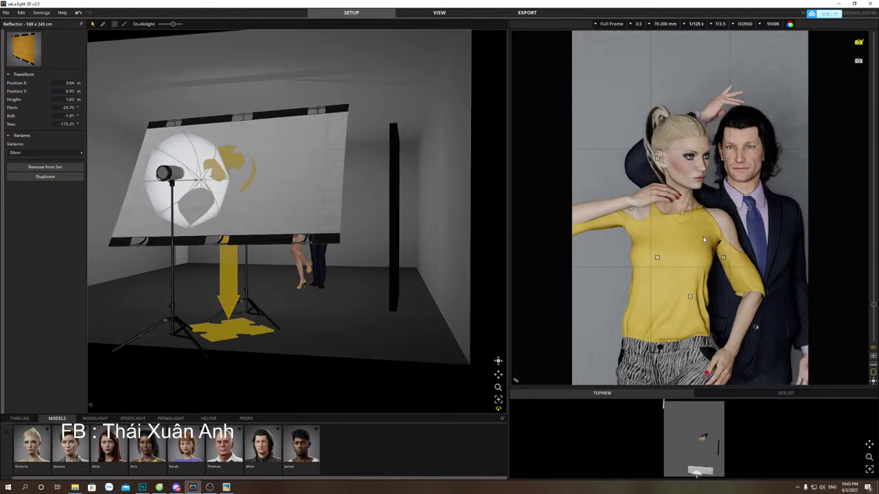
Set the 100 cm umbrella monolight behind the reflector to about X 3.28 m, height 1.63 m, pitch 7.7°, yaw -0.9°.
left_click(183, 298)
left_click_drag(188, 323, 184, 317)
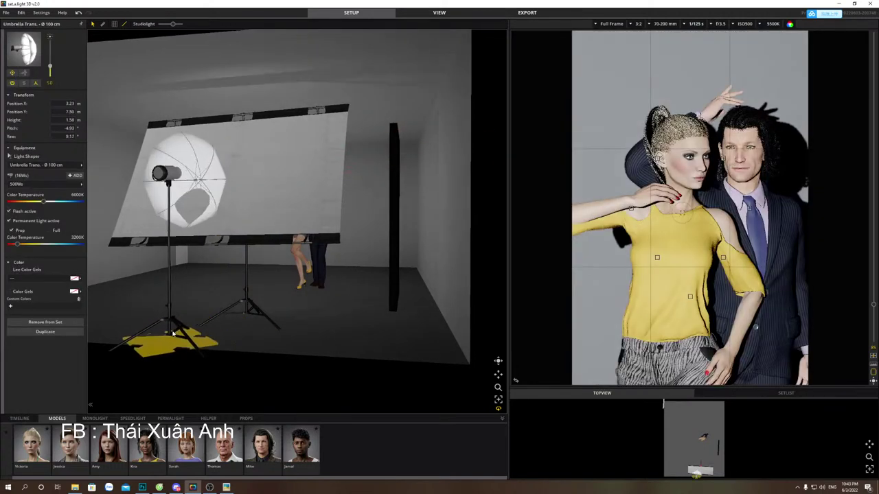
left_click_drag(170, 179, 173, 182)
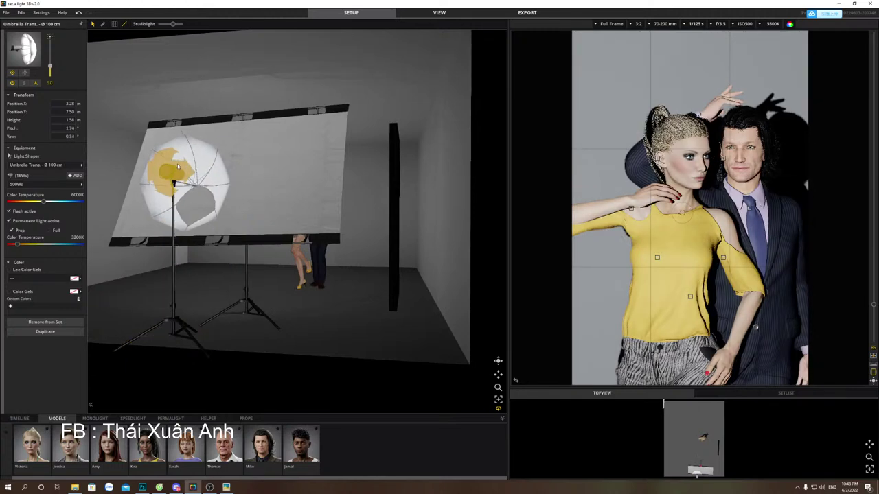
left_click_drag(165, 341, 162, 357)
left_click(168, 359)
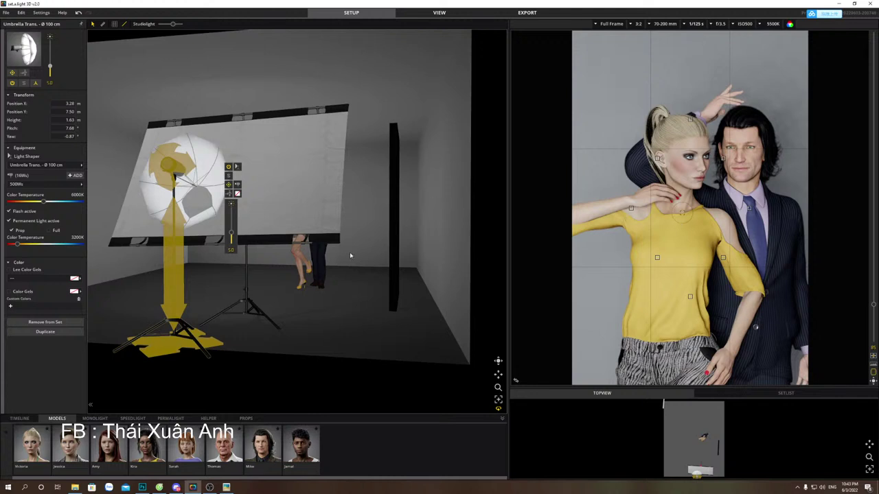
left_click(238, 194)
Add a 150 cm translucent umbrella monolight at about X 4.07 m, Y 7.50 m, raised to about 2.38 m with 12.4° pitch.
left_click(133, 419)
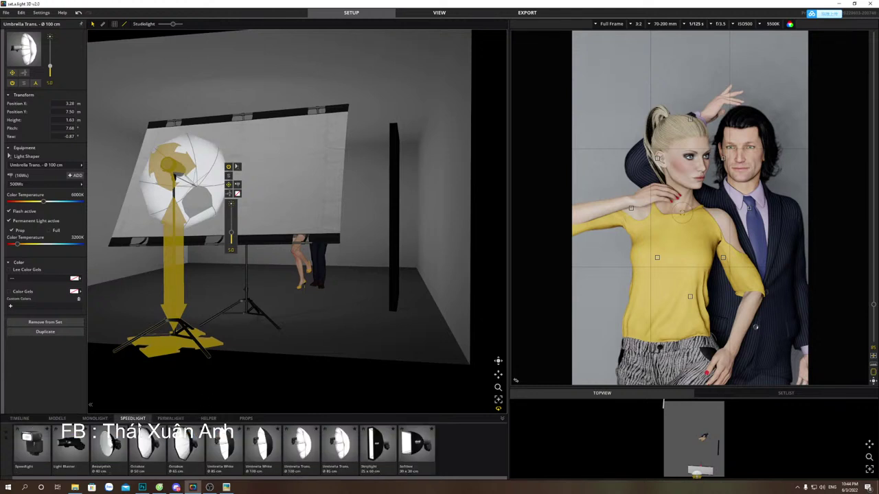
left_click(95, 419)
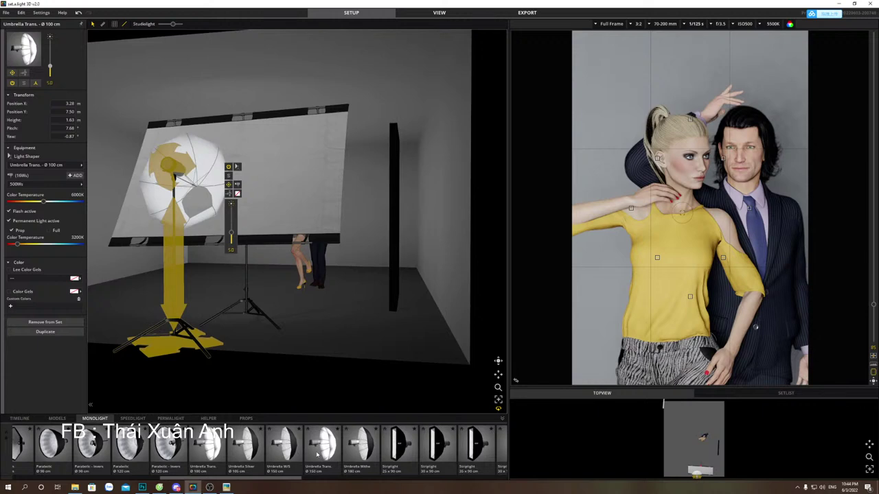
left_click(318, 454)
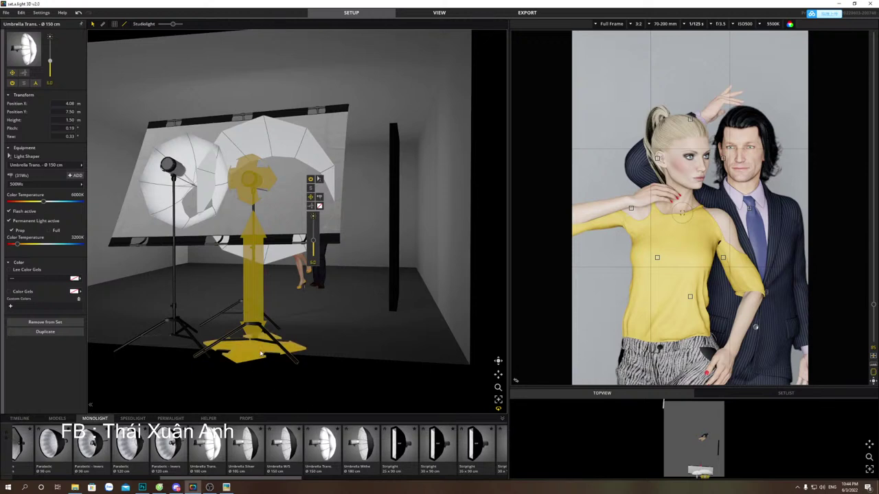
left_click(252, 294)
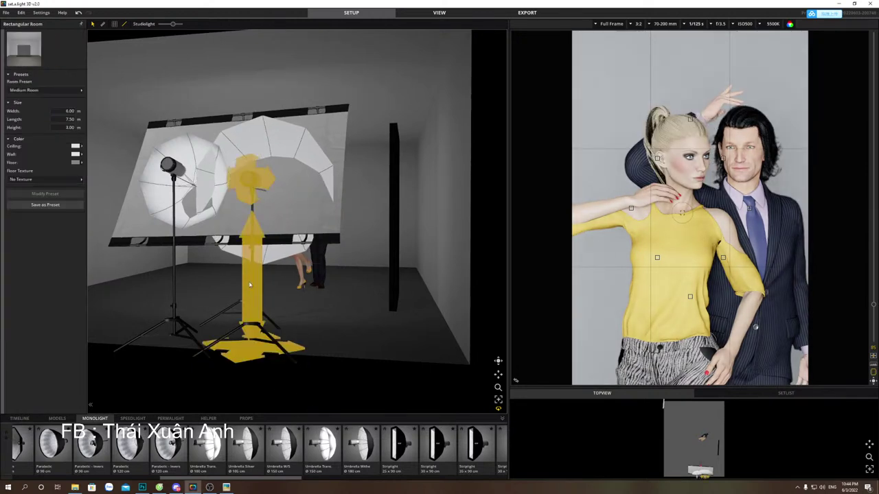
left_click_drag(252, 245, 252, 158)
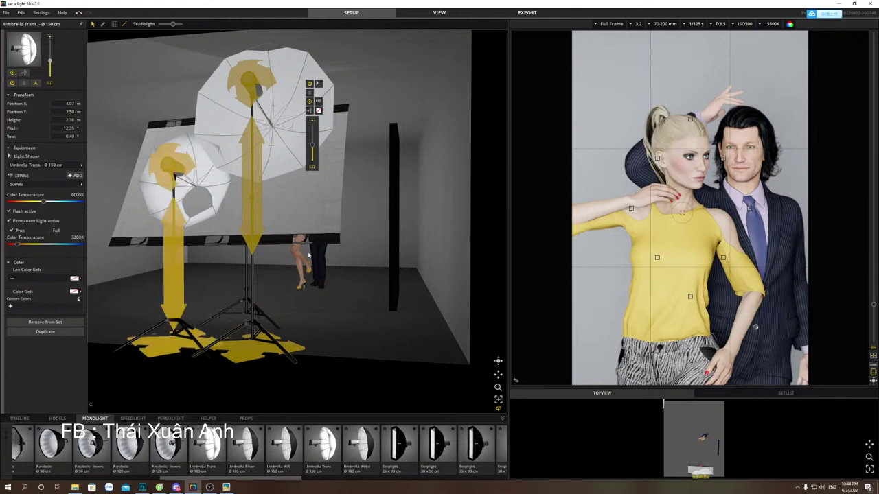
Try placing a 110 x 70 cm Styrofoam reflector in front of the umbrella monolights at about X 4.17 m, Y 6.70 m.
left_click(308, 219)
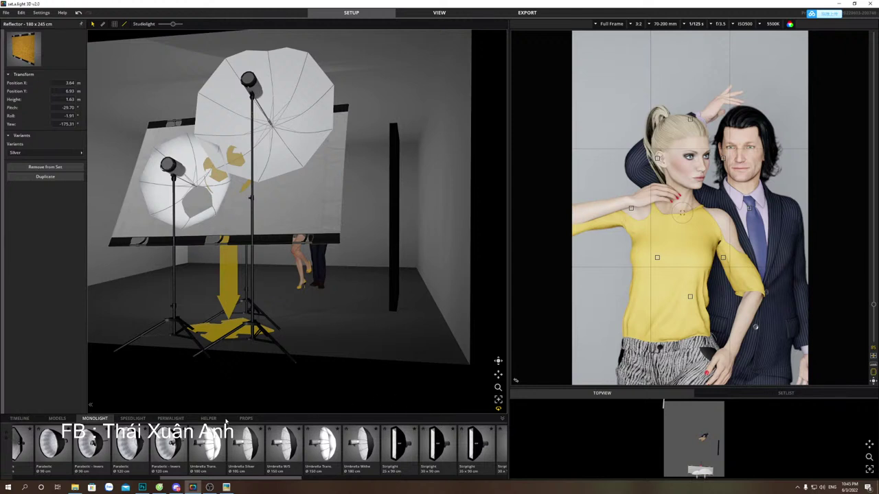
left_click(249, 420)
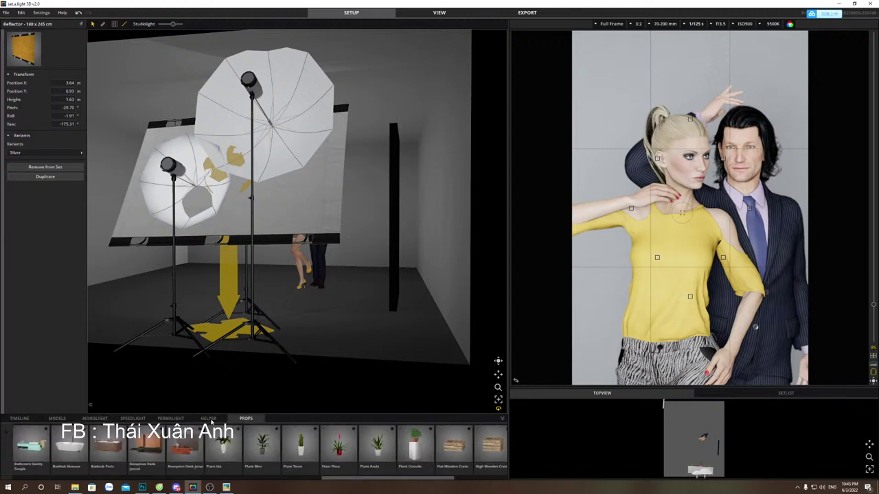
left_click(209, 419)
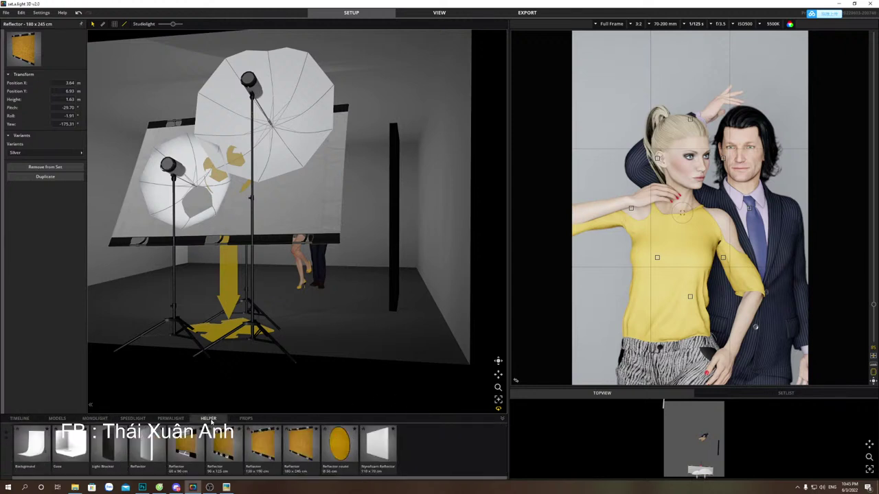
left_click_drag(379, 445, 287, 333)
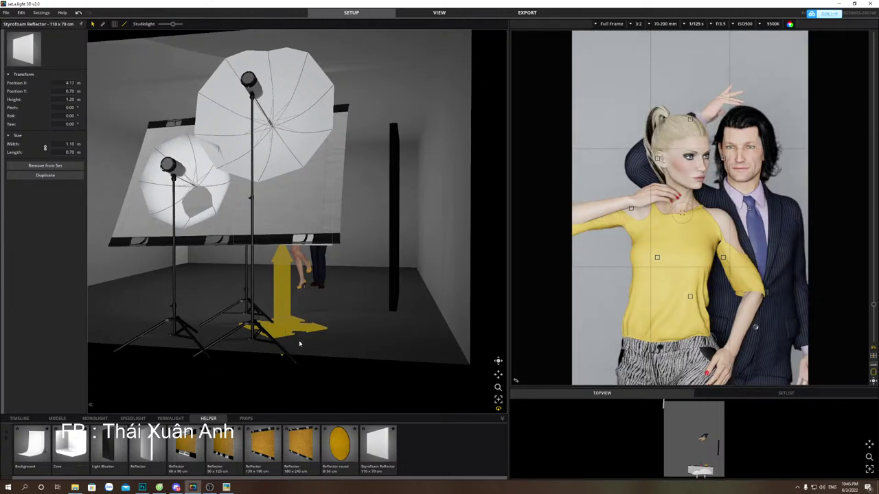
left_click(300, 343)
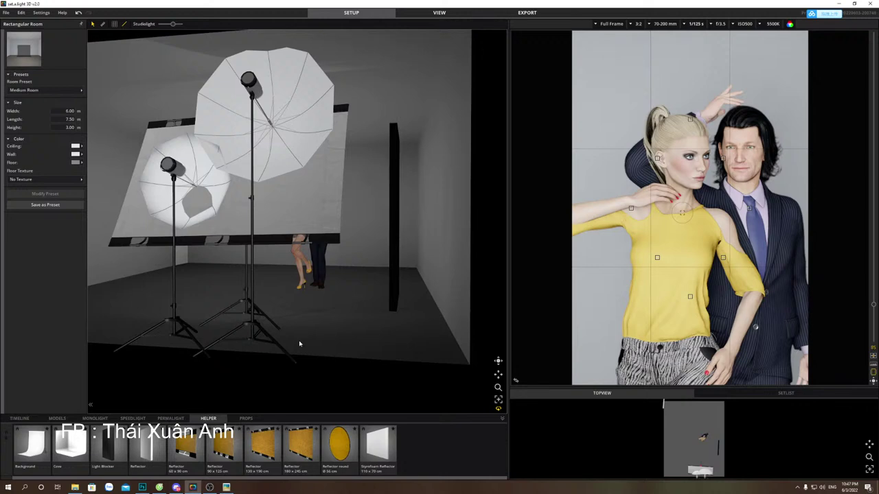
Delete the large silver reflector and the 150 cm umbrella monolight.
left_click(267, 269)
key("Delete")
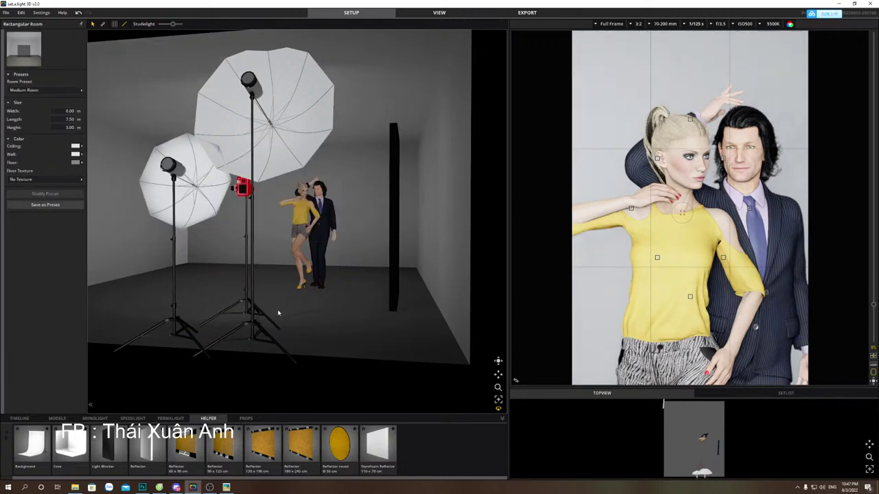
left_click(267, 347)
key("Delete")
Move the 100 cm umbrella monolight to X 4.50 m, Y 7.50 m, height 1.57 m, with about 0.7° pitch and -65.2° yaw.
left_click_drag(182, 338, 312, 343)
left_click(275, 177)
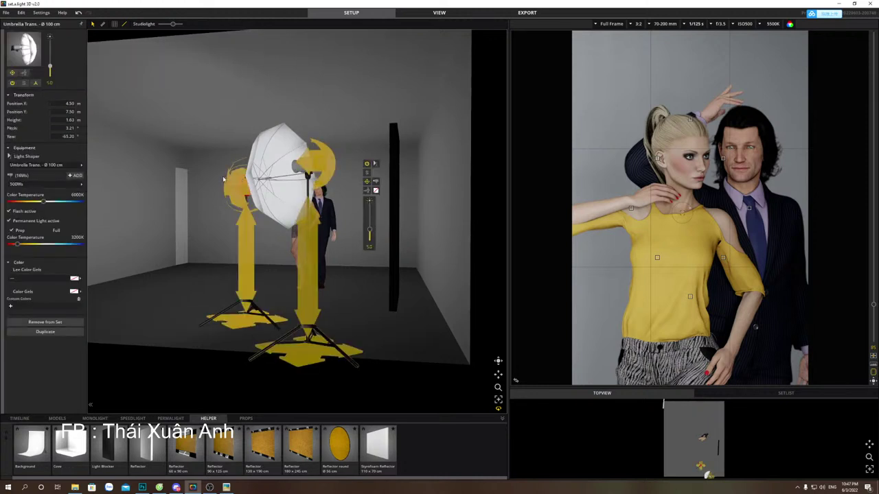
left_click(317, 163)
left_click(323, 165)
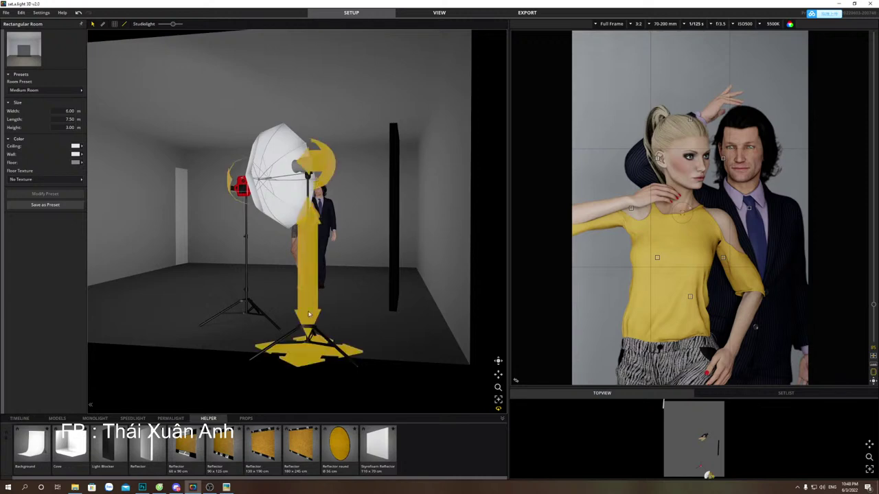
left_click(317, 175)
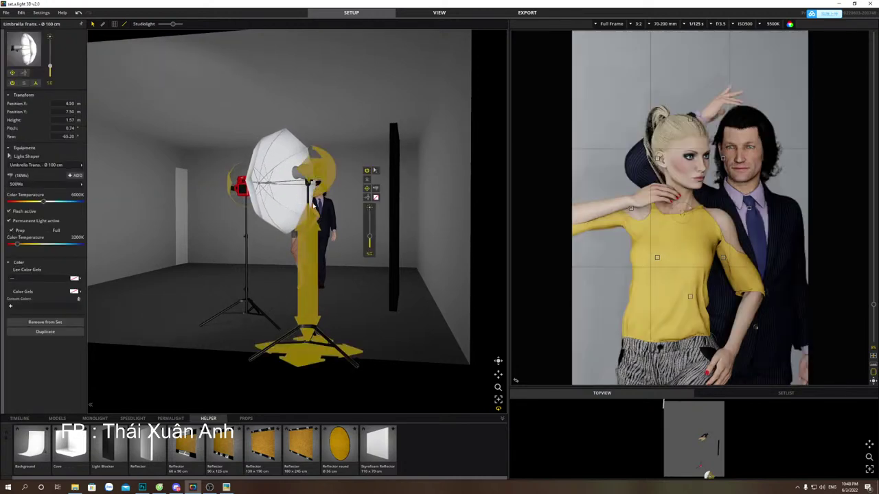
Remove the male model in the suit from the set.
mouse_move(323, 226)
left_mouse_down()
mouse_move(199, 227)
mouse_move(336, 211)
mouse_move(374, 229)
left_mouse_up()
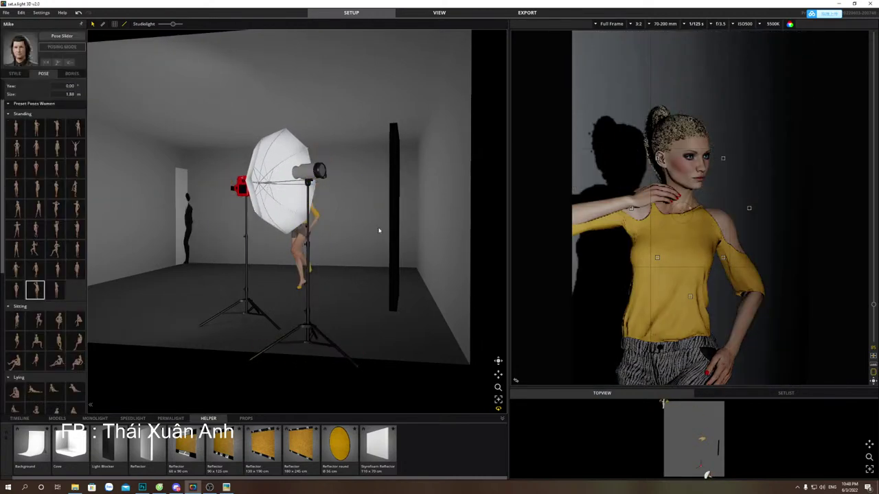
left_click(268, 257)
Move the 100 cm umbrella monolight to about X 3.28 m, Y 7.08 m, turning it to about -3.4° pitch and 14.4° yaw.
left_click(300, 215)
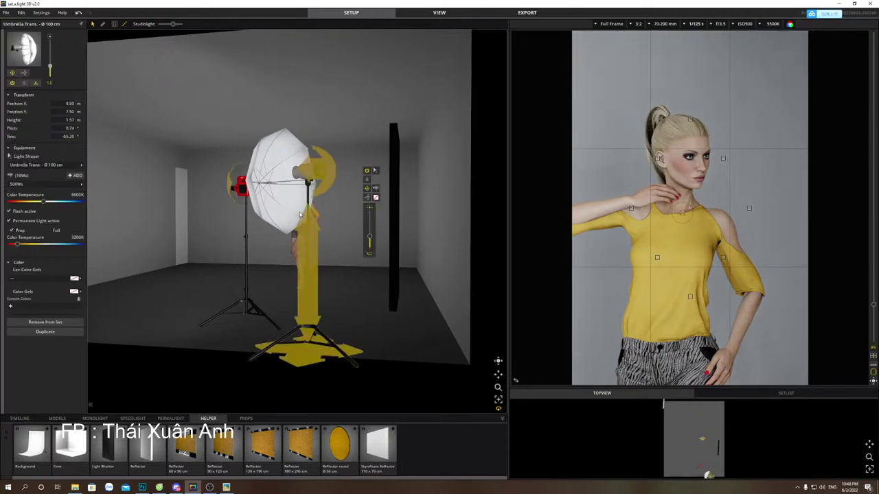
left_click_drag(306, 348, 211, 332)
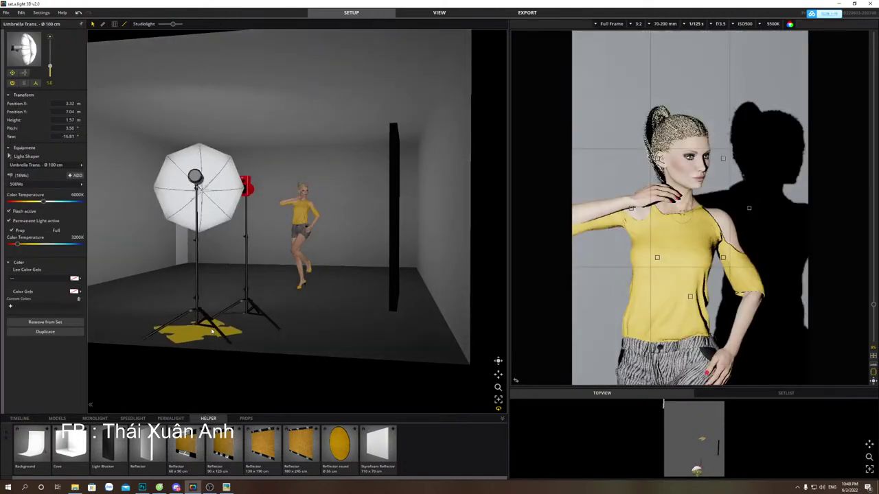
left_click_drag(199, 186, 165, 191)
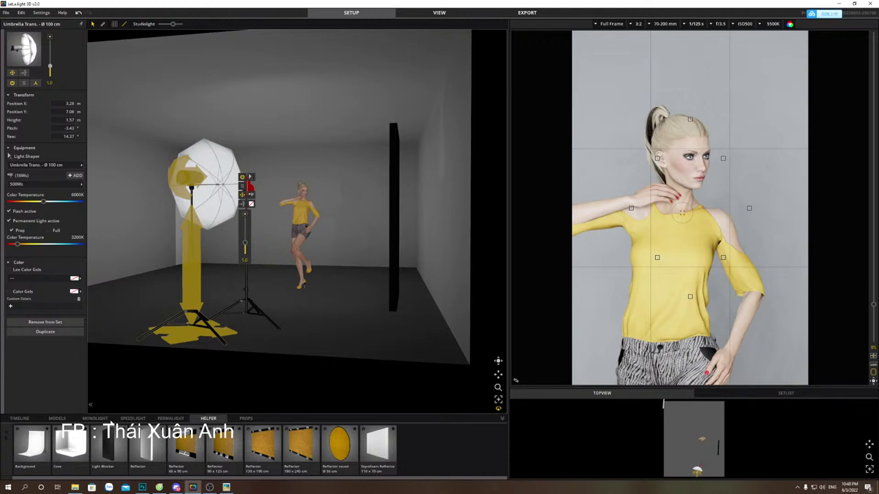
Add a 150 cm translucent umbrella monolight at about X 4.56 m, Y 7.50 m, at 1.50 m height with about -10.3° yaw.
left_click(130, 419)
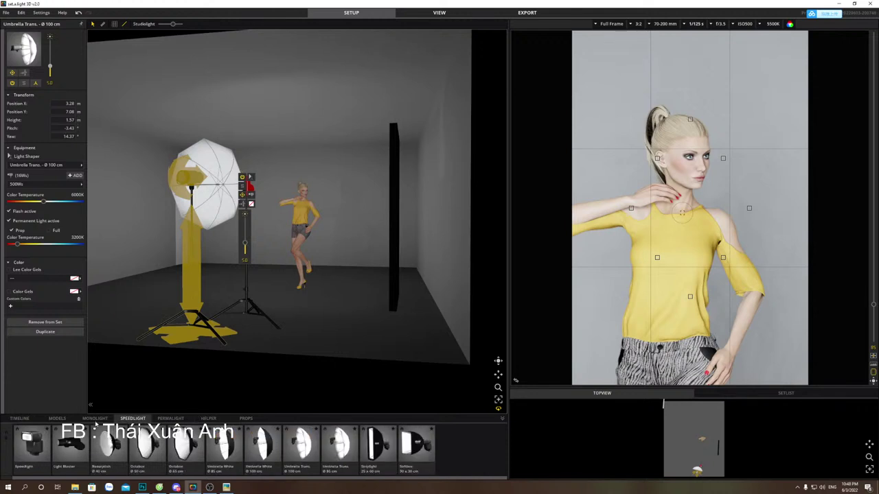
left_click(94, 418)
left_click_drag(318, 447, 293, 370)
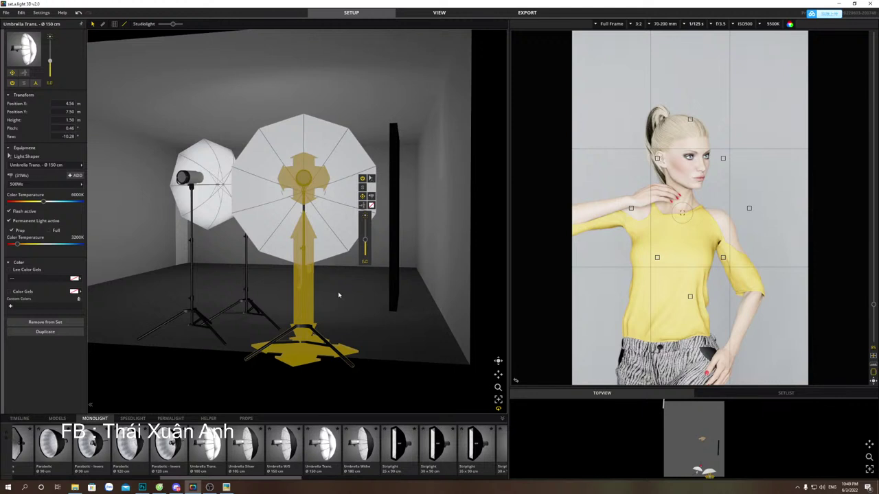
Clear the set by deleting both umbrella monolights, the tall dark panel and the white panel near the room's left wall.
key("Delete")
left_click(196, 323)
key("Delete")
left_click(393, 292)
key("Delete")
left_click(184, 250)
key("Delete")
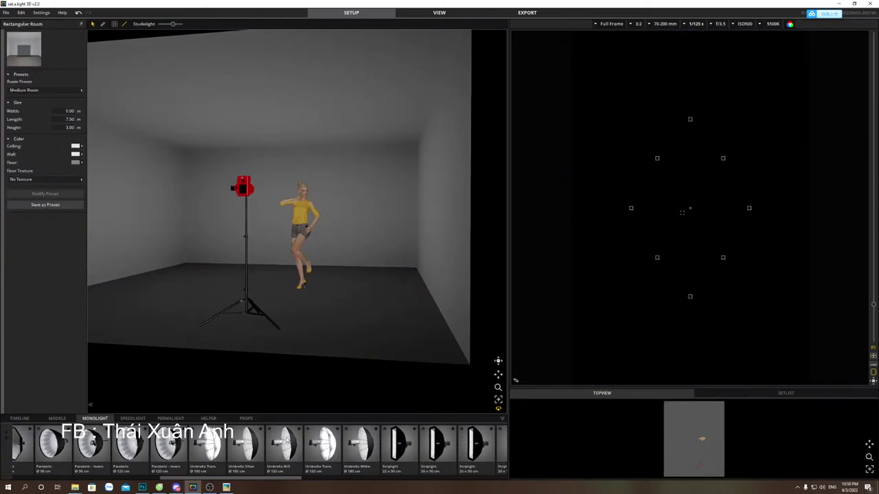
Add a 60 x 90 cm softbox monolight at about X 4.58 m, Y 6.00 m, with about -5° pitch and 170.1° yaw.
scroll(274, 443, "down", 6)
scroll(402, 446, "down", 3)
left_click(412, 445)
left_click_drag(412, 445, 316, 295)
left_click_drag(445, 185, 741, 210)
mouse_move(378, 186)
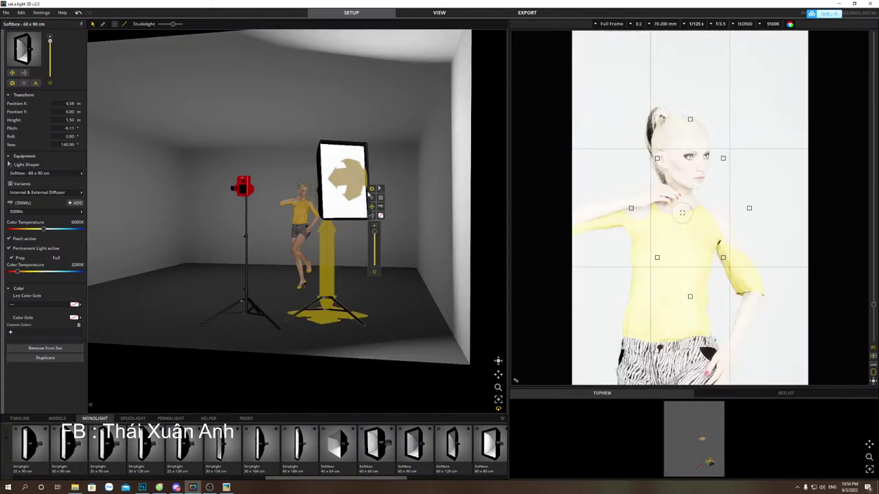
mouse_move(378, 186)
left_mouse_down()
mouse_move(391, 157)
mouse_move(412, 148)
mouse_move(355, 199)
mouse_move(392, 147)
mouse_move(364, 178)
left_mouse_up()
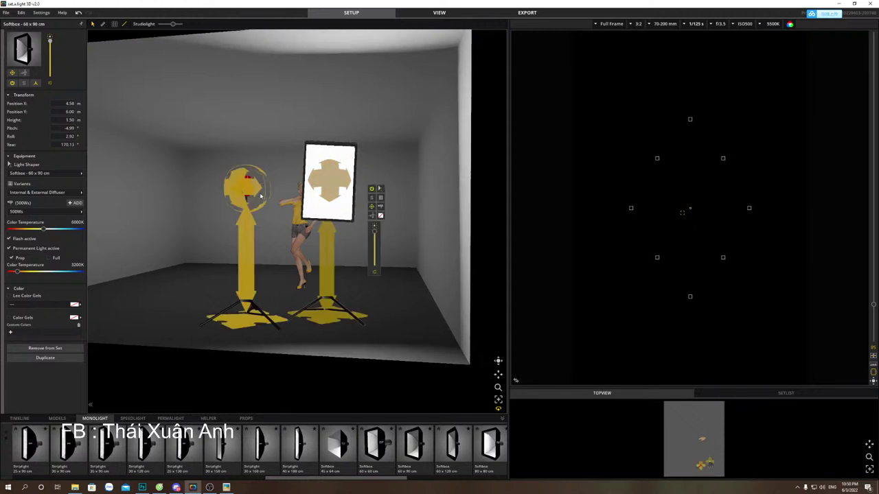
Set the camera aperture to f/8.0 and reframe the shot so the woman's shorts and upper thighs are included.
left_click(723, 24)
left_click(723, 164)
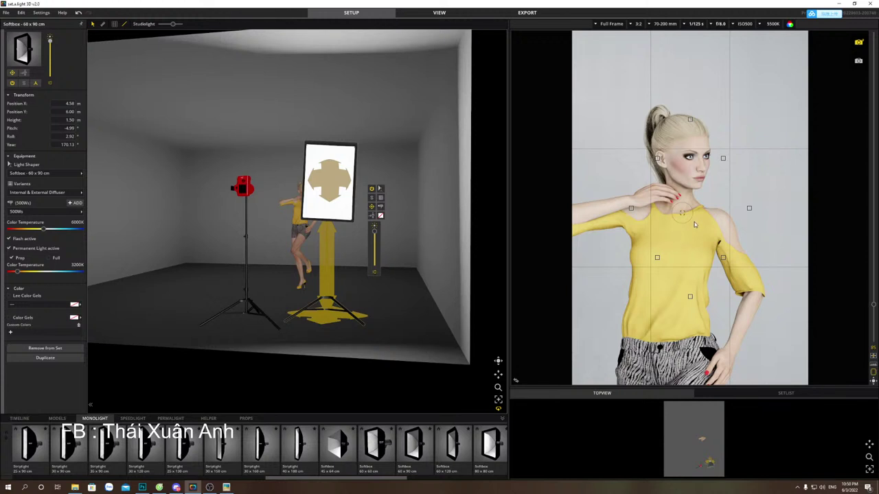
left_click(874, 381)
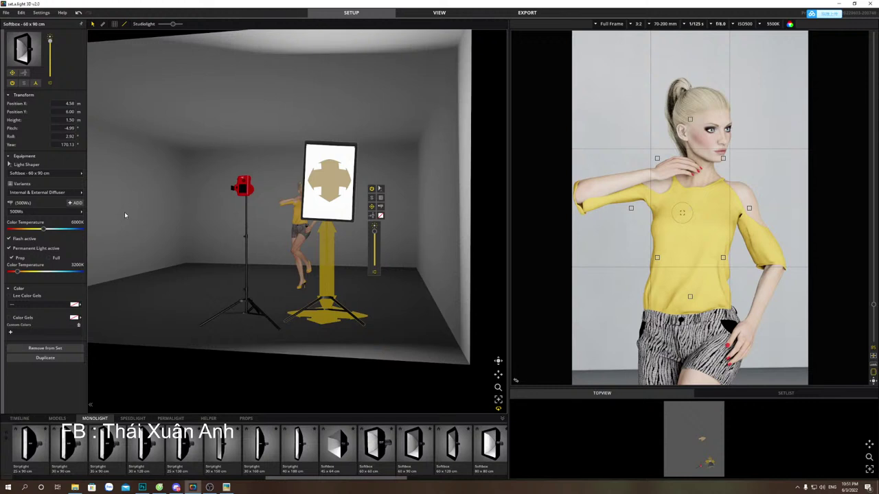
Set the camera aperture to f/32 and the sensitivity to ISO 250.
left_click(720, 24)
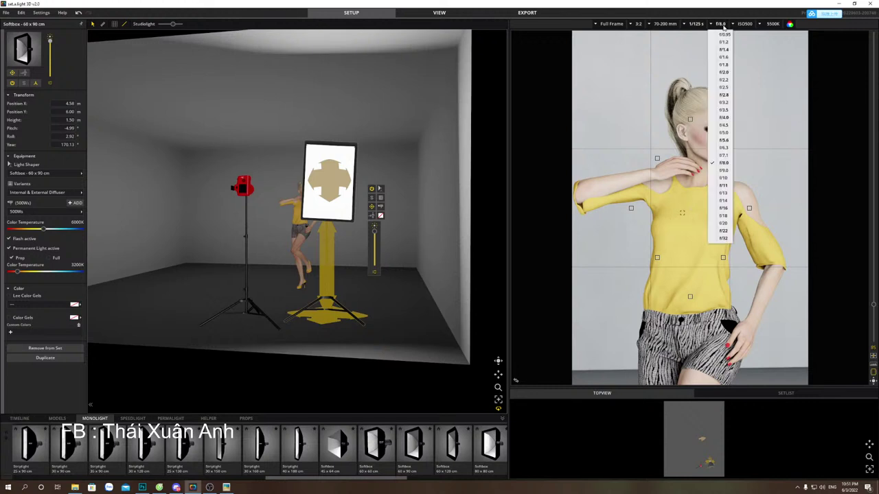
left_click(723, 239)
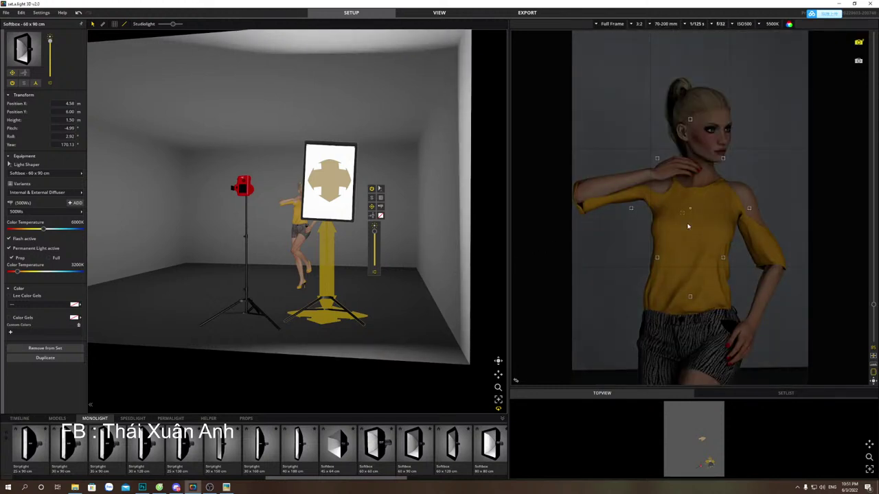
left_click(745, 24)
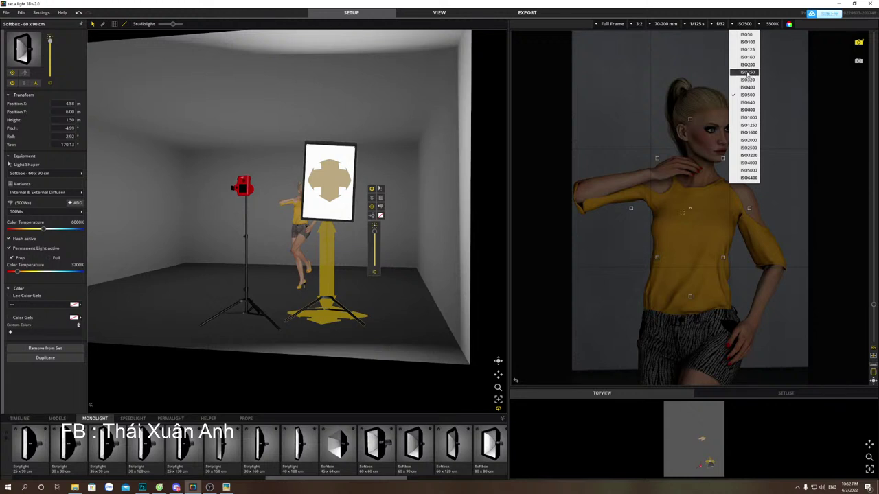
left_click(748, 73)
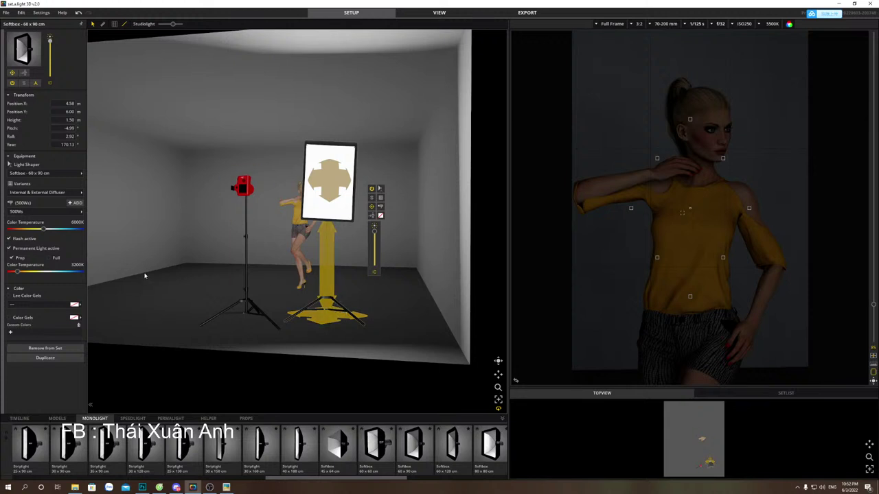
Set the softbox flash head's power rating to 1000 Ws.
left_click(30, 215)
left_click(144, 245)
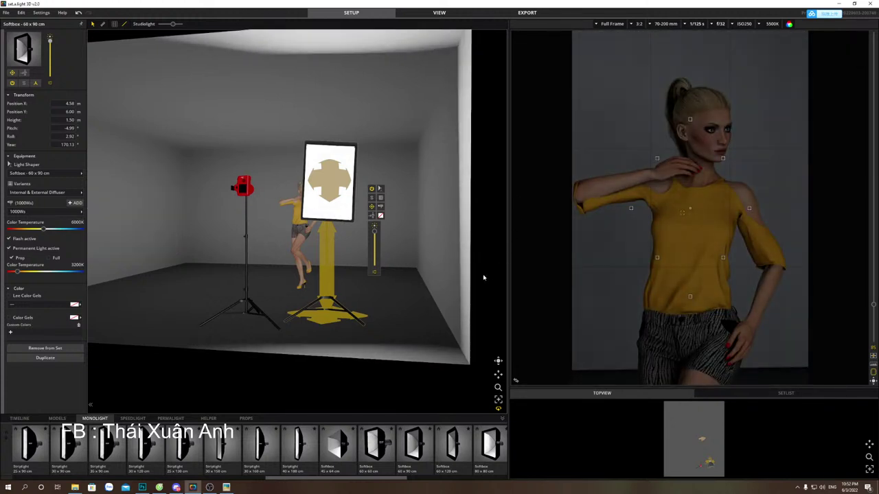
Test shutter speeds of 1/30 s, 1/10 s and 1/40 s, and return the camera to 1/125 s.
mouse_move(718, 70)
left_click(696, 25)
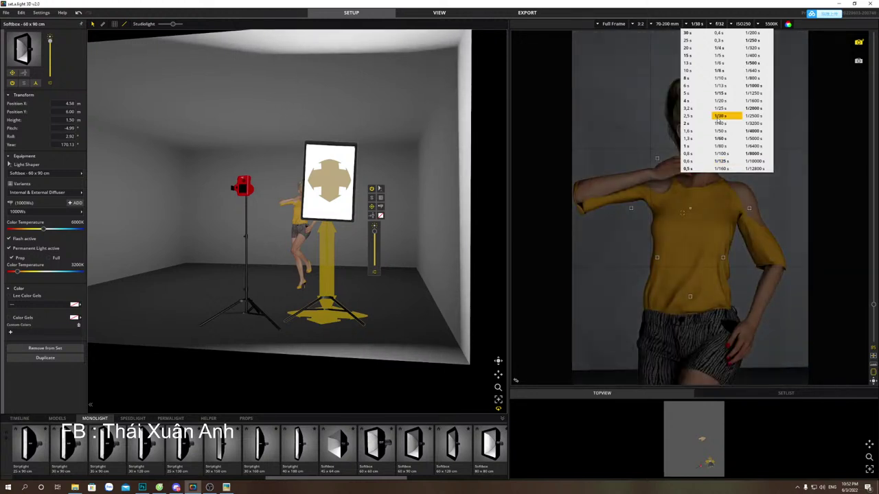
left_click(722, 79)
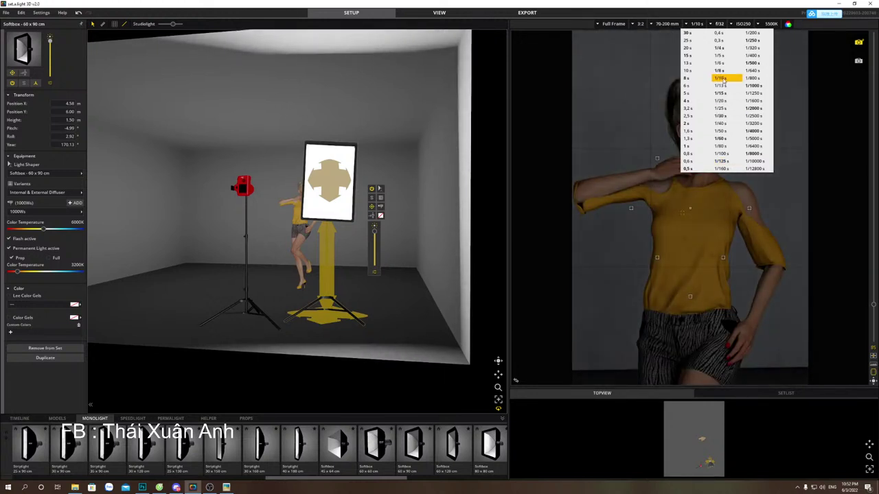
left_click(721, 123)
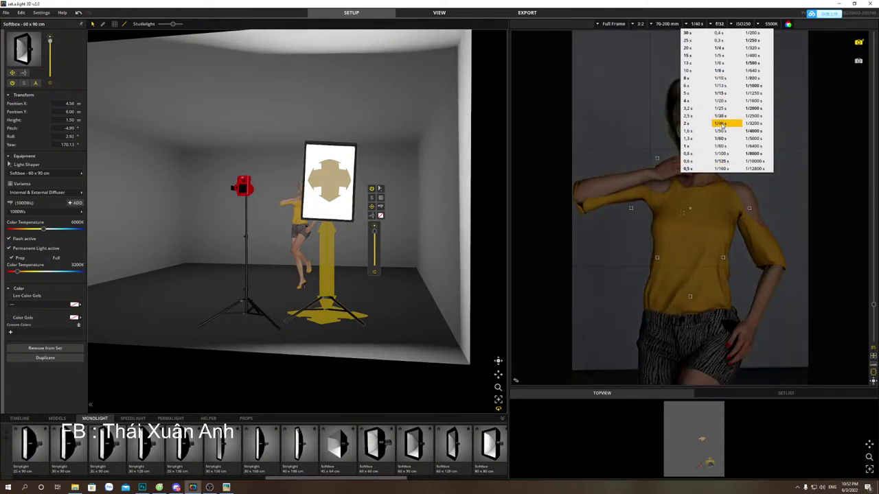
left_click(721, 161)
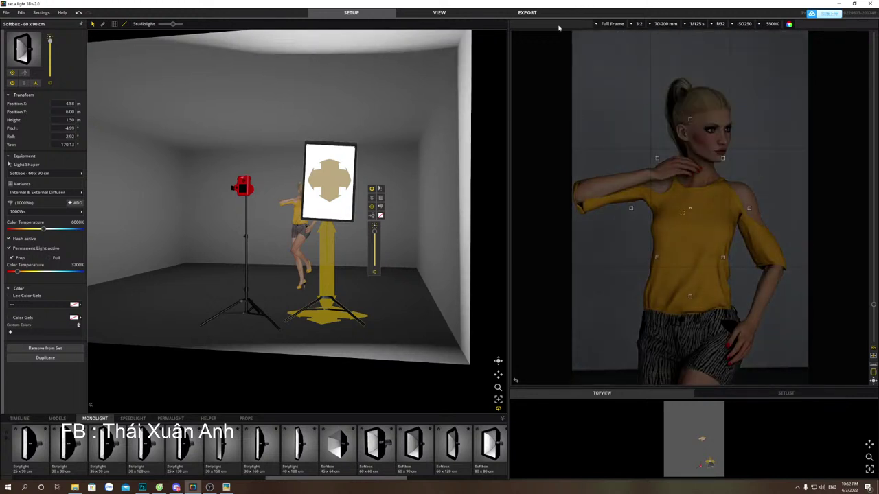
Turn the 60 x 90 cm softbox toward the woman at about 4.6° pitch and -27.5° yaw.
left_click_drag(328, 218, 376, 178)
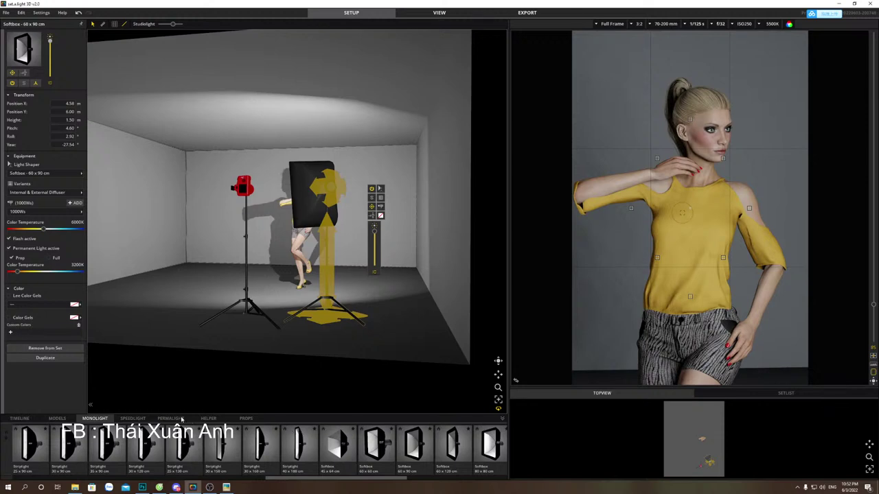
Add a 1.50 x 2.50 m standing reflector panel beside the woman at about X 2.73 m, Y 3.61 m, turned to 63.6° yaw.
left_click(210, 418)
left_click_drag(156, 450, 301, 297)
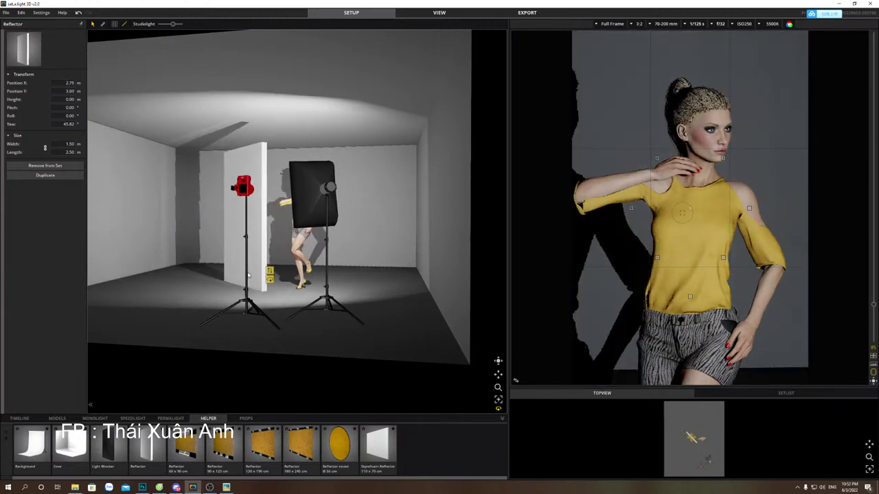
left_click_drag(269, 273, 239, 283)
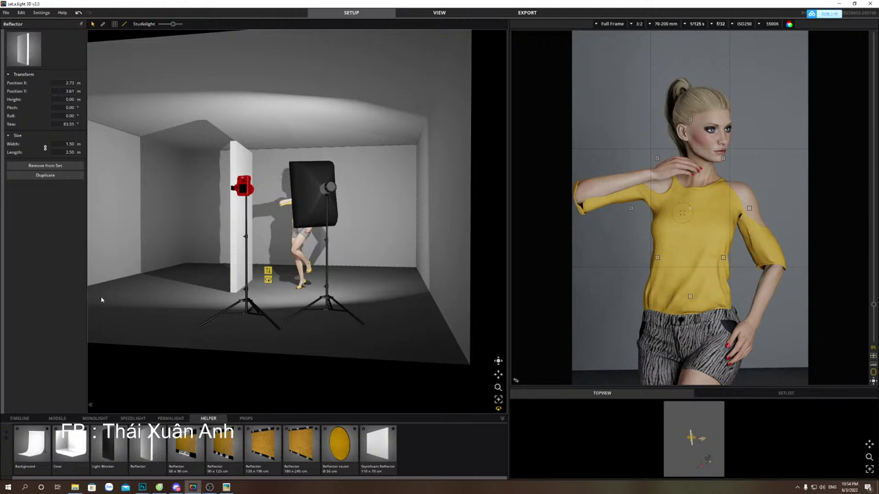
Switch to the Cốc Cốc browser, maximize its window, and open the signed-in YouTube account's own channel at its list of videos.
left_click(75, 487)
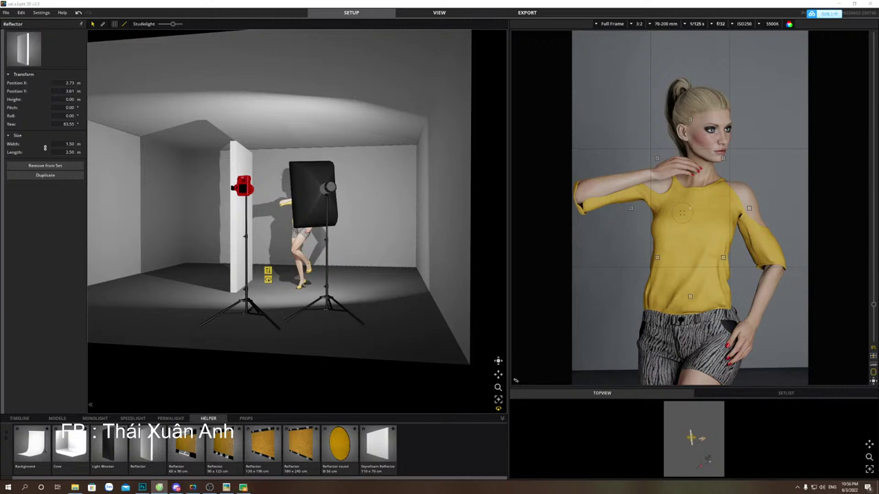
left_click(159, 487)
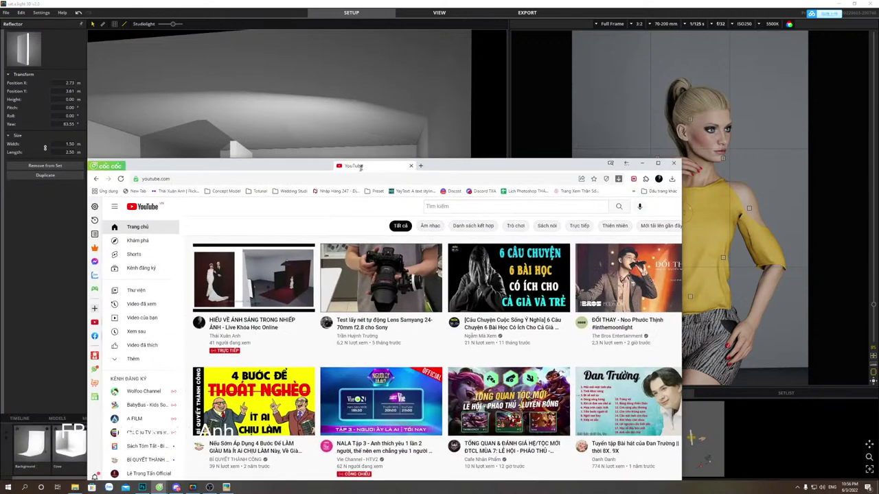
double_click(429, 98)
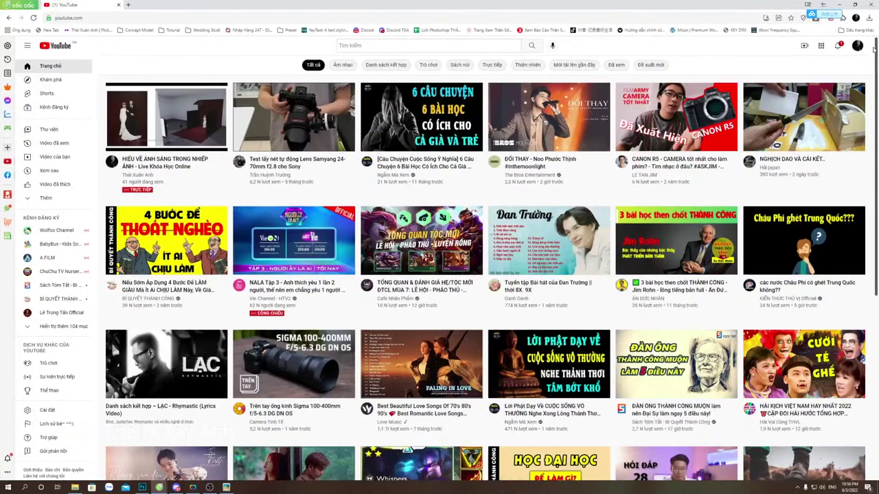
left_click(856, 45)
left_click(800, 90)
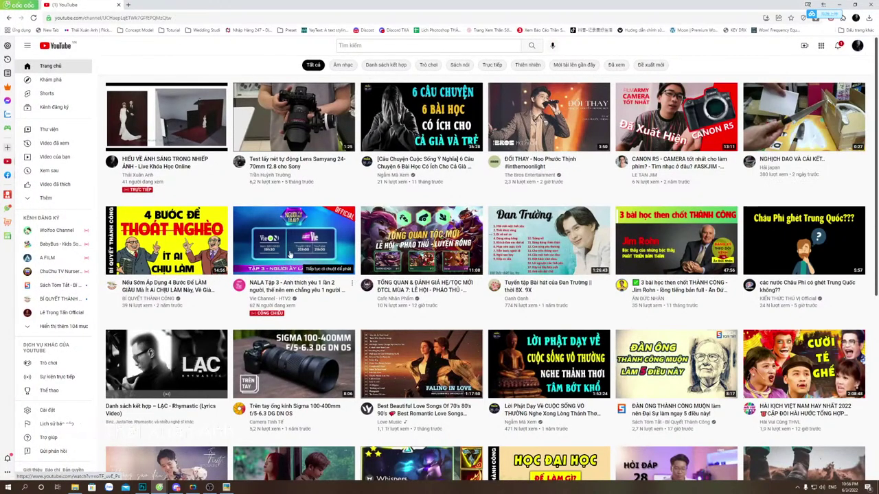
left_click(329, 226)
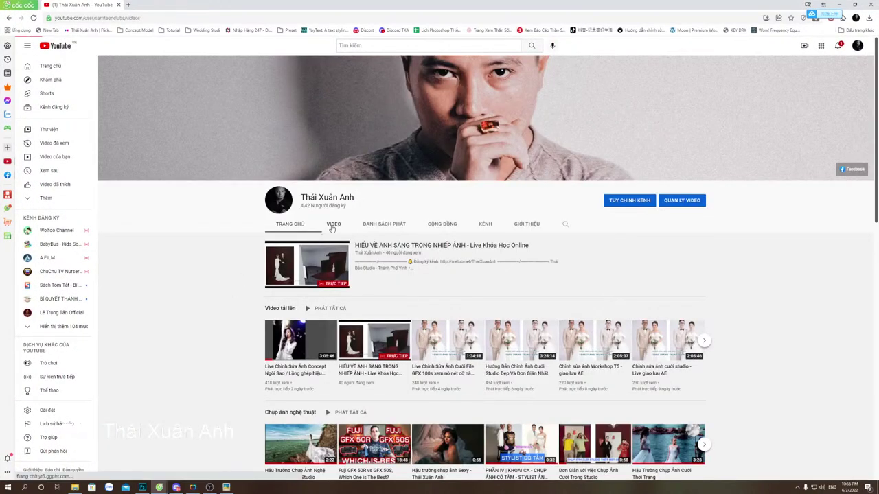
Look through the channel's older uploads and open the 3:28 wedding fashion behind-the-scenes video "Hậu Trường Chụp Ảnh Cưới Thời Trang".
scroll(241, 320, "down", 6)
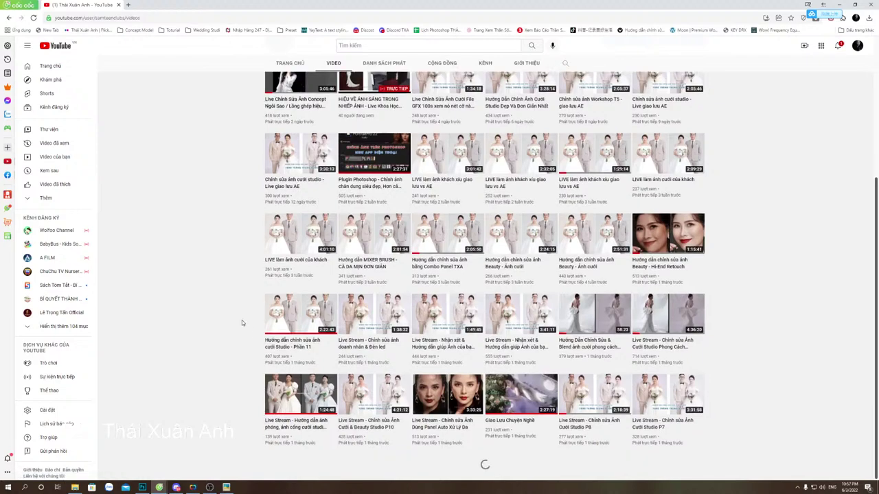
scroll(218, 352, "down", 3)
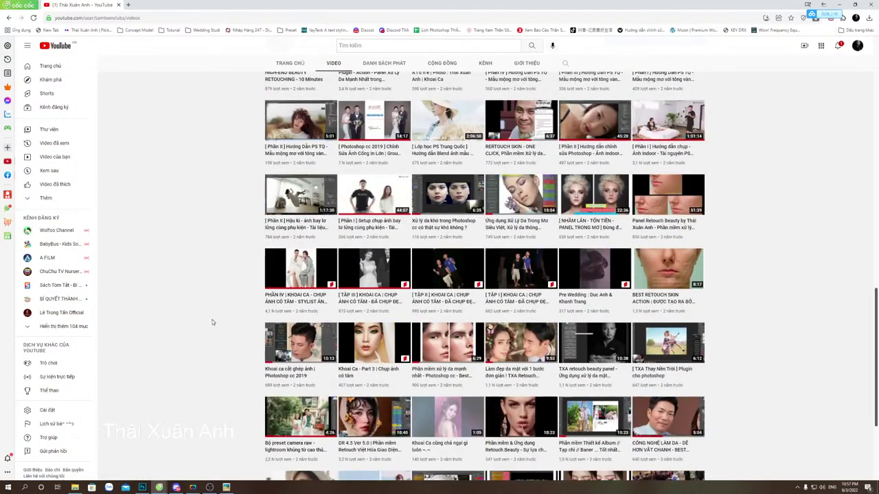
scroll(212, 316, "down", 5)
scroll(226, 310, "down", 5)
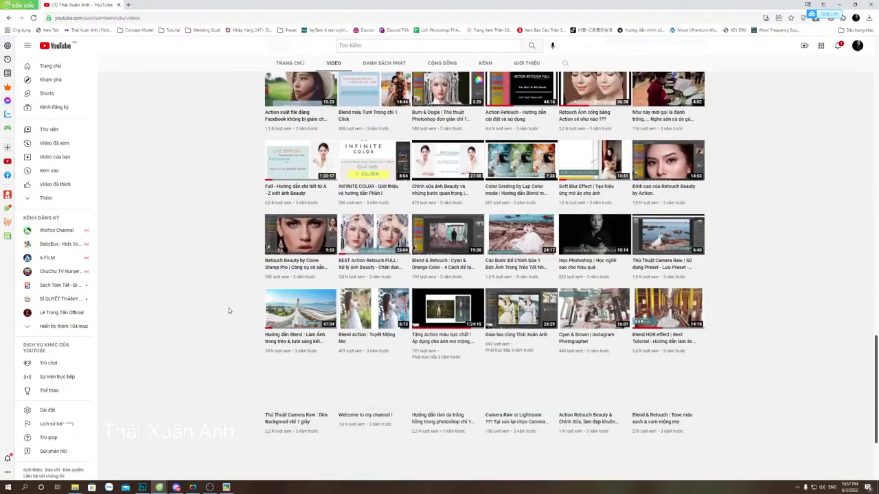
scroll(224, 302, "down", 2)
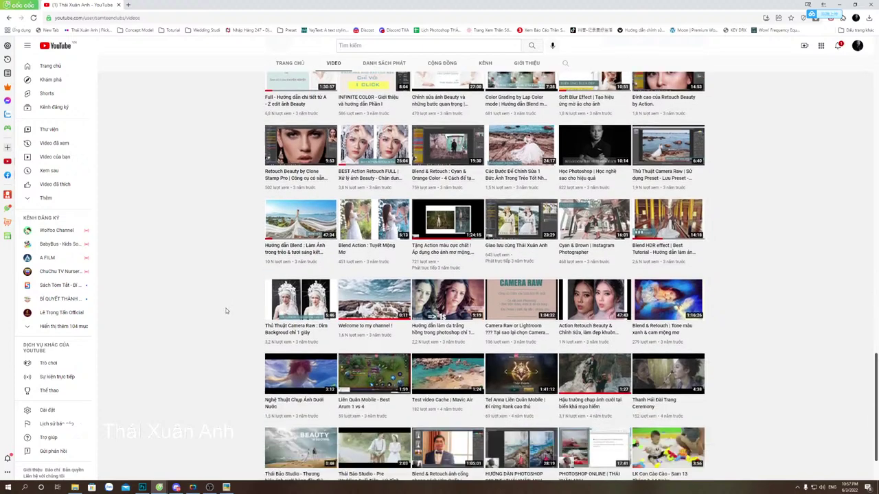
scroll(226, 300, "down", 2)
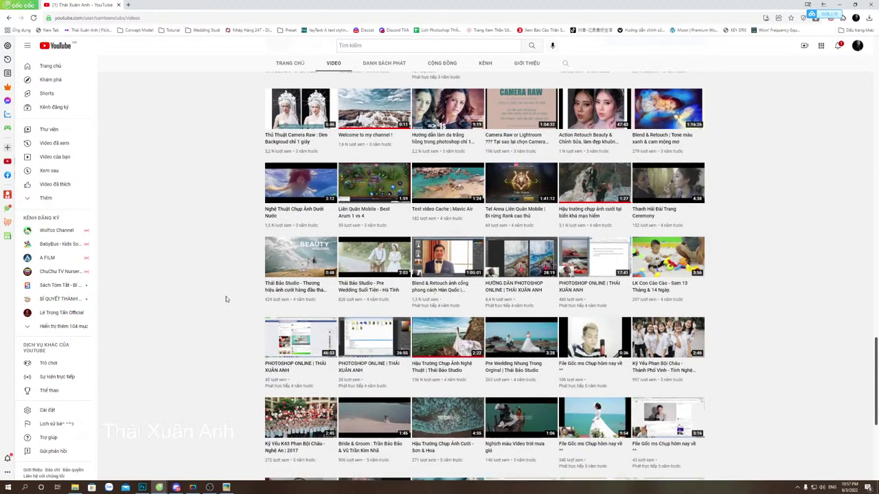
scroll(207, 297, "down", 2)
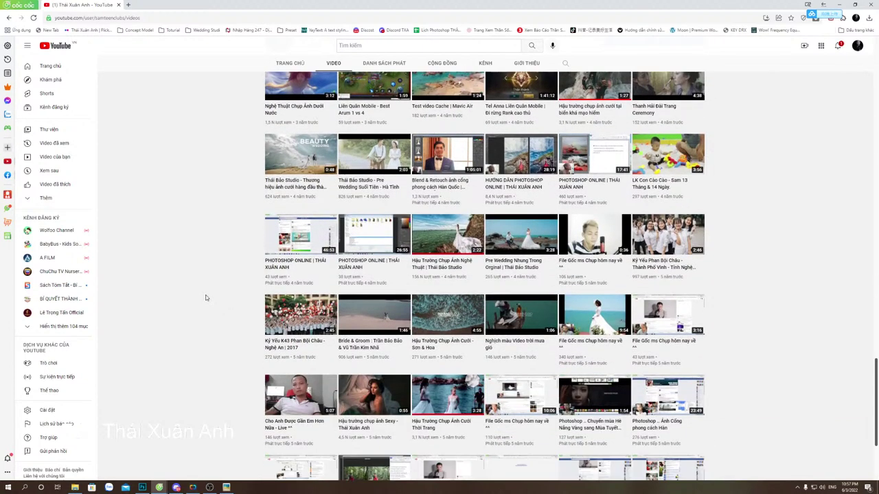
scroll(206, 297, "down", 2)
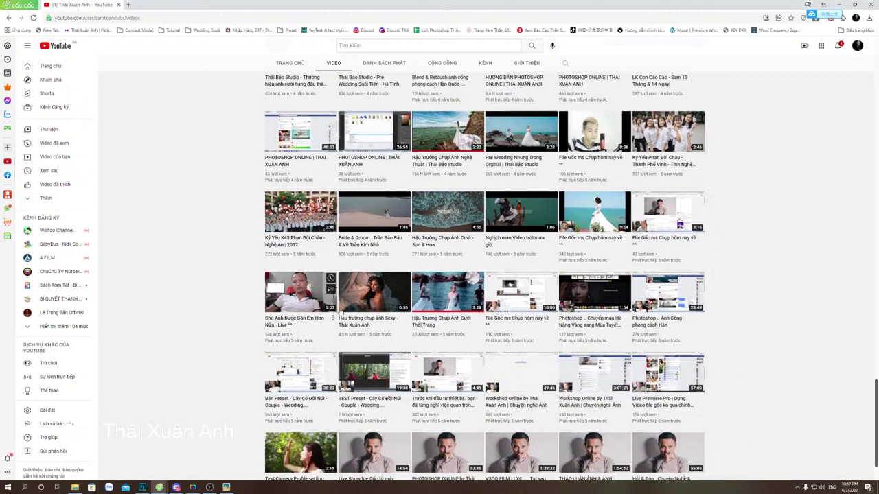
left_click(465, 285)
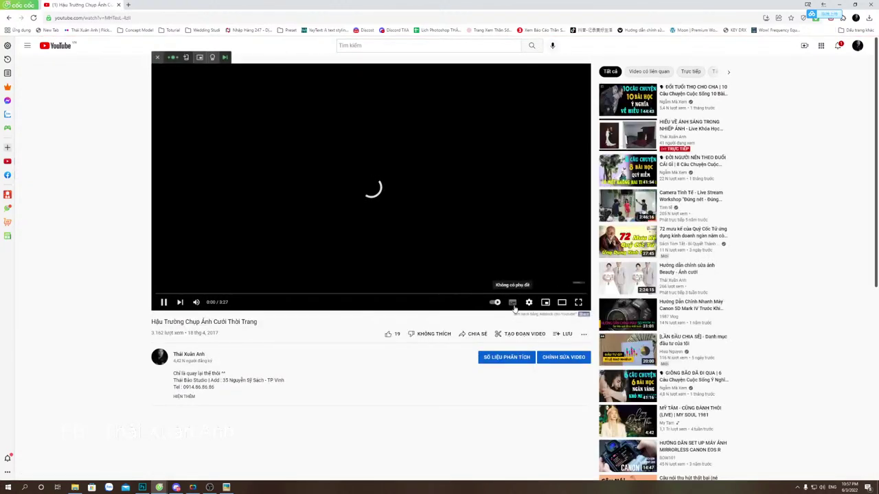
Play the video muted in theater mode and pause it on the photo of two brides on the dark rocky slope.
left_click(196, 302)
left_click(561, 304)
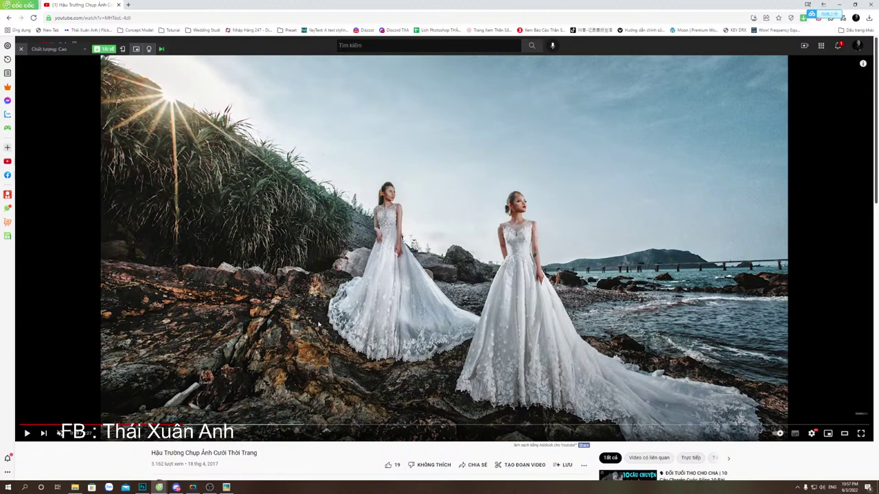
left_click(355, 254)
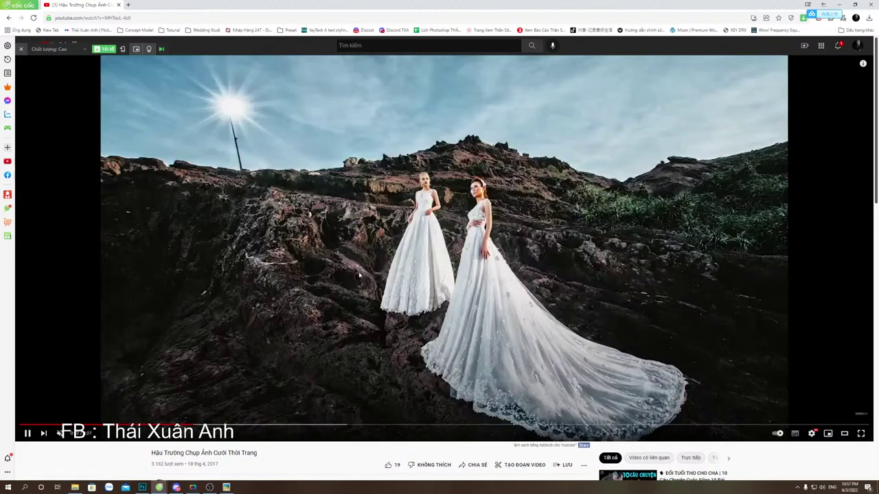
left_click(359, 275)
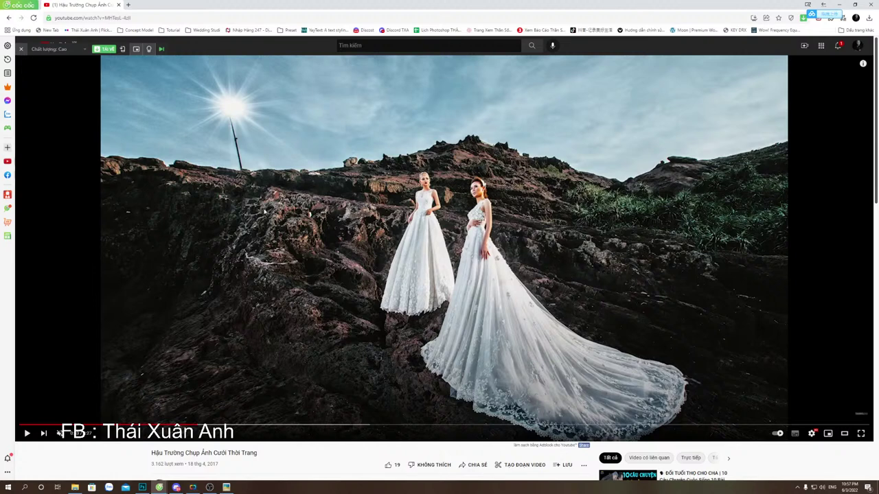